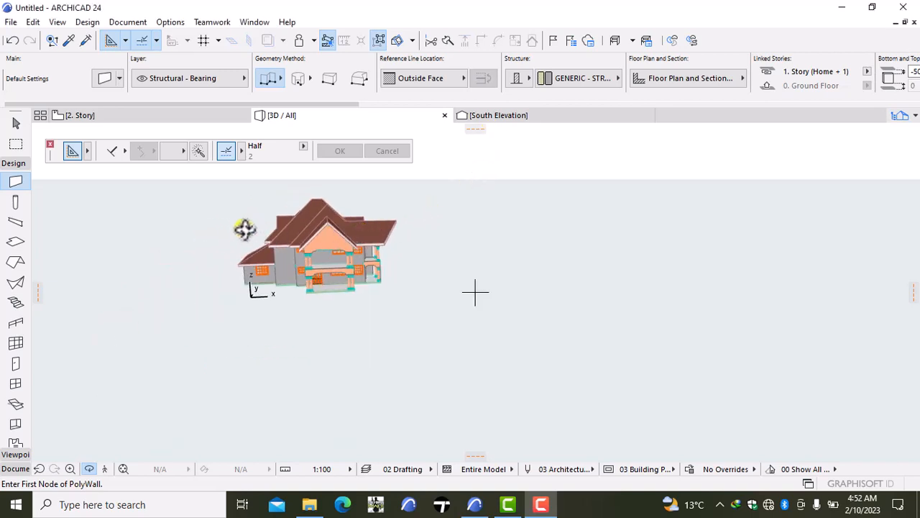
- Examine the house model in 3D from all sides
right_click(151, 232)
key(Escape)
drag(136, 230, 324, 282)
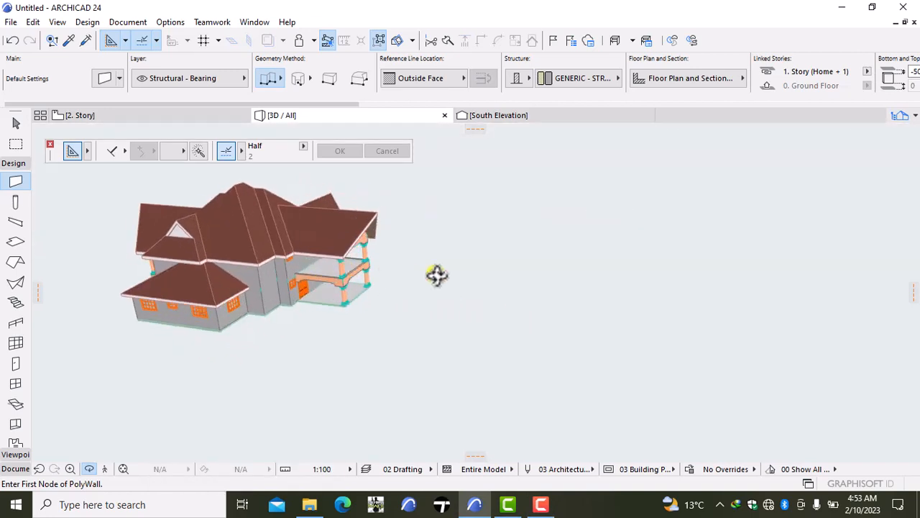
drag(436, 275, 112, 231)
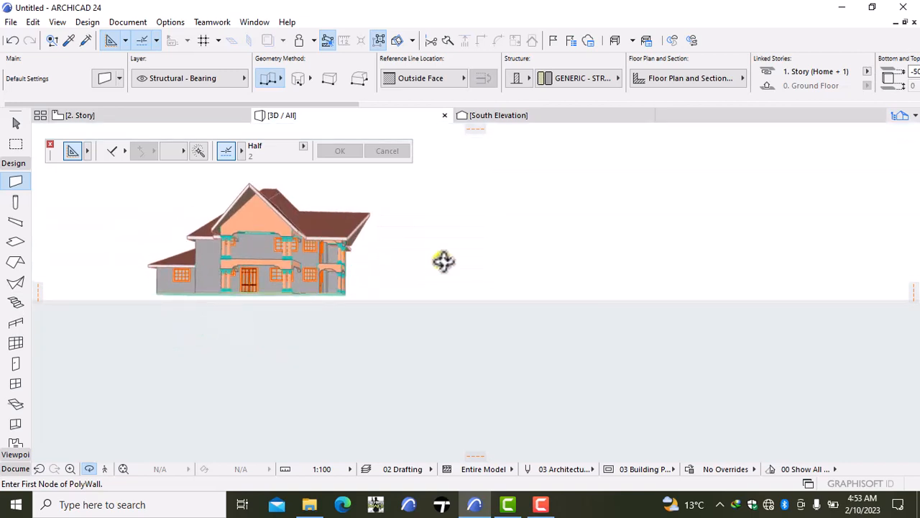
drag(444, 261, 540, 266)
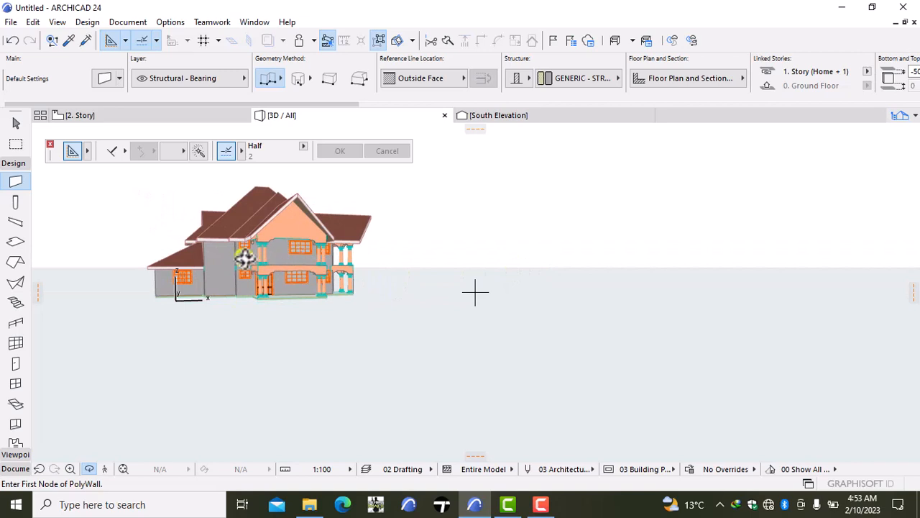
drag(244, 257, 586, 276)
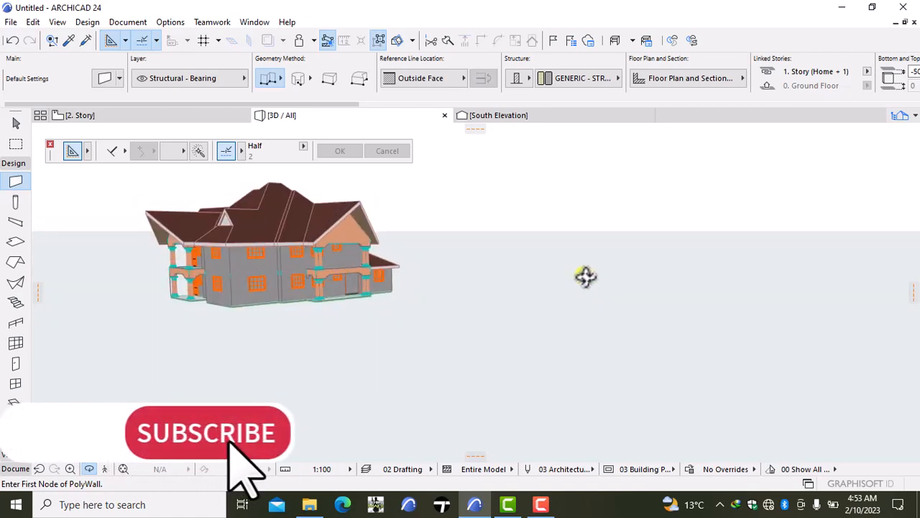
drag(273, 273, 656, 303)
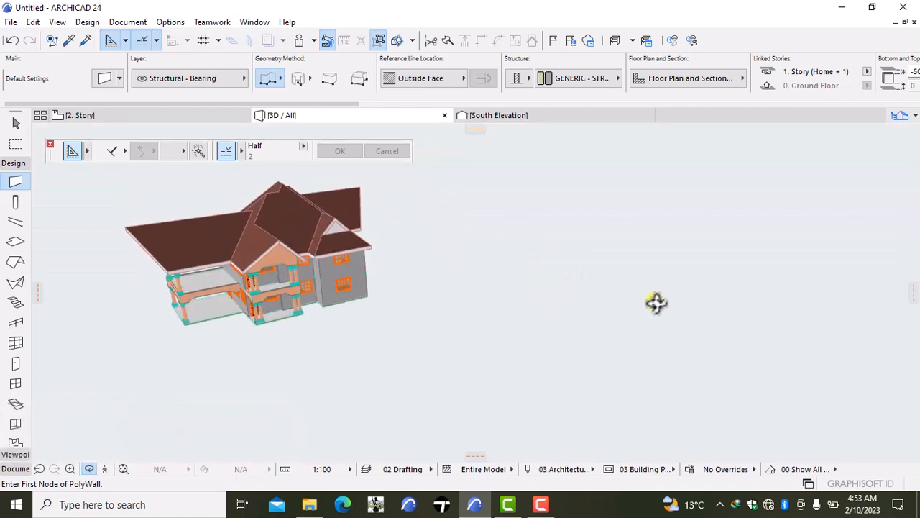
- In the 1. Story floor plan, delete the Ellipse Top Window Opening at the west end of the south wall
right_click(115, 121)
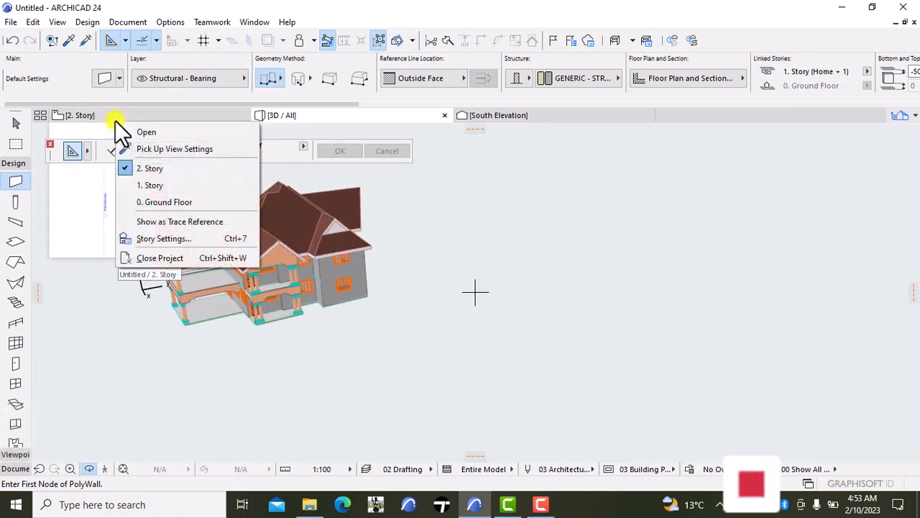
click(139, 185)
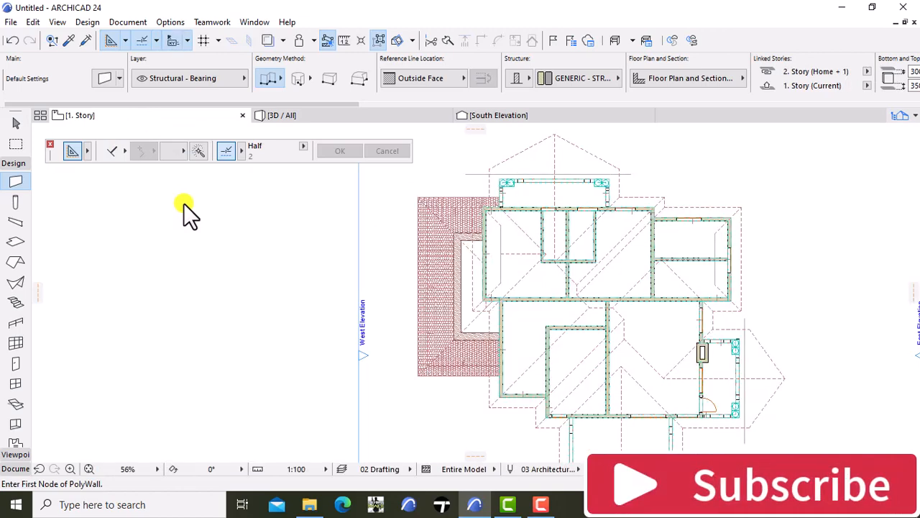
scroll(536, 388, down, 1)
scroll(563, 424, up, 2)
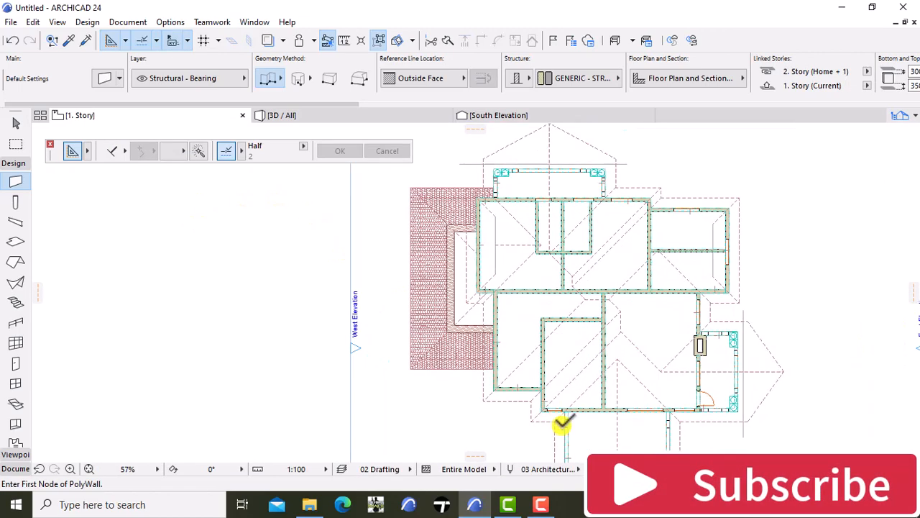
scroll(562, 425, up, 6)
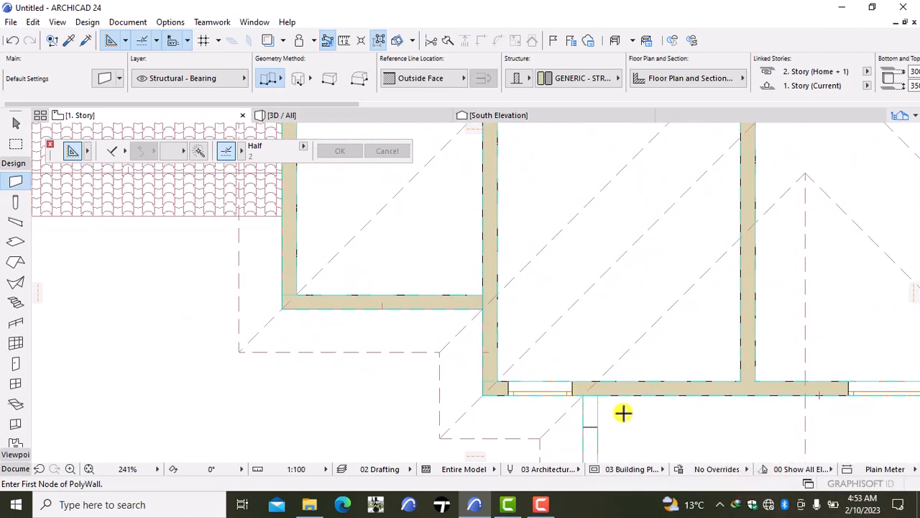
key(Escape)
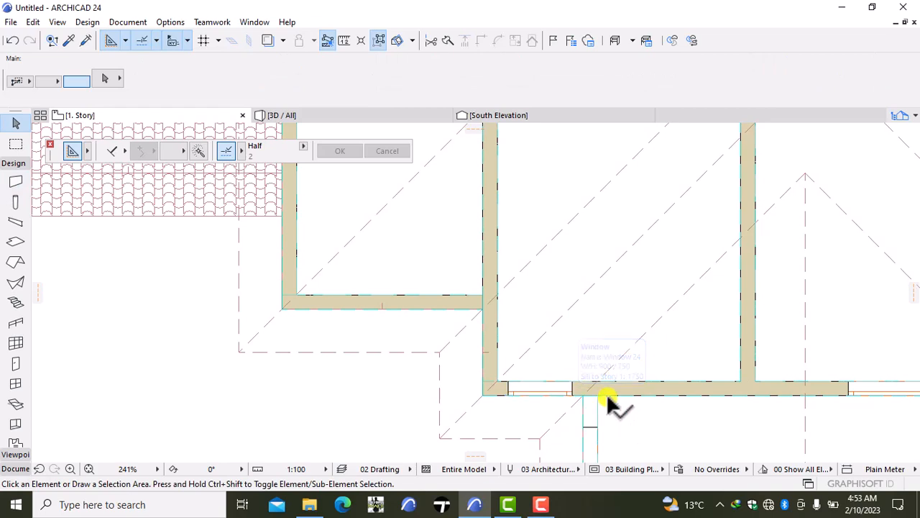
click(566, 391)
click(417, 360)
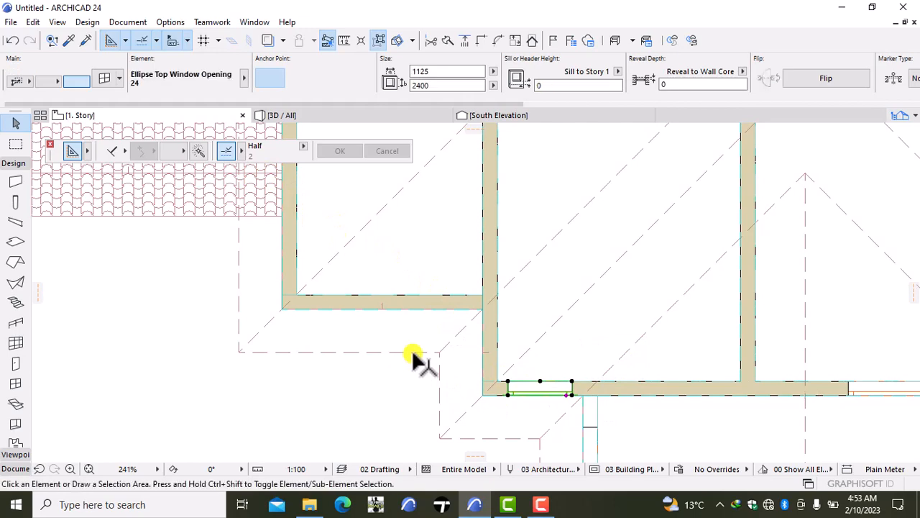
- Inspect the remaining south wall openings in plan and the gabled balcony facade in the 3D view
scroll(417, 360, down, 4)
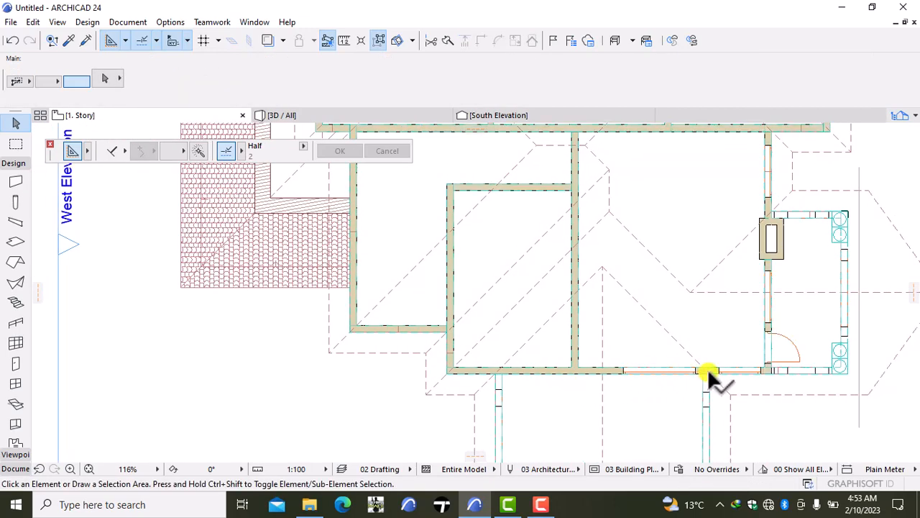
scroll(707, 368, up, 2)
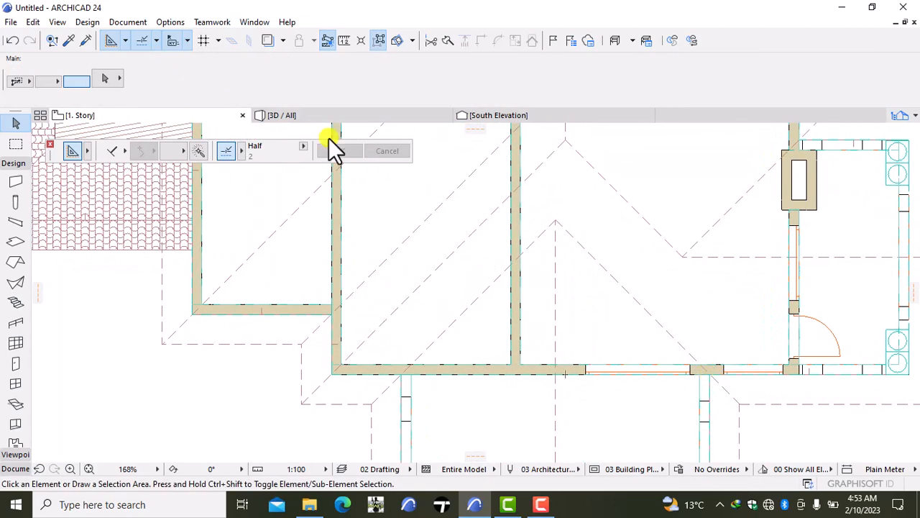
click(312, 117)
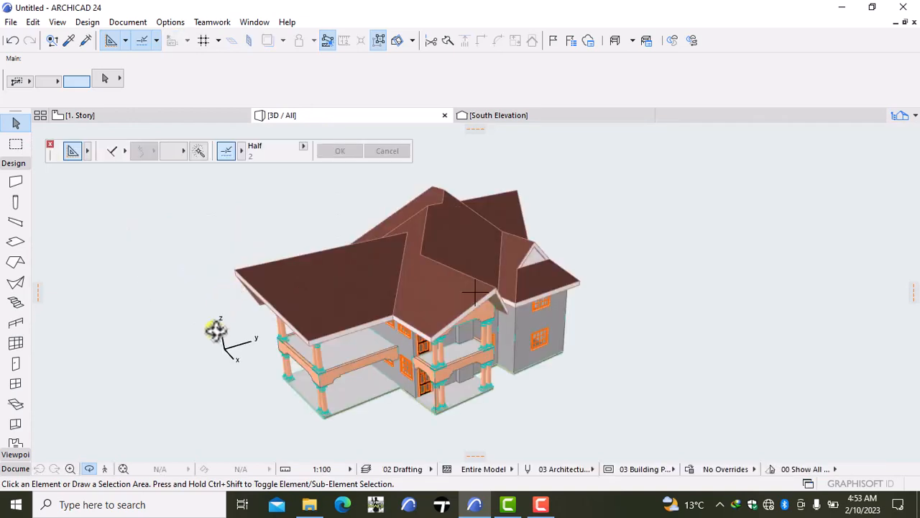
right_click(148, 299)
click(115, 364)
drag(107, 323, 505, 281)
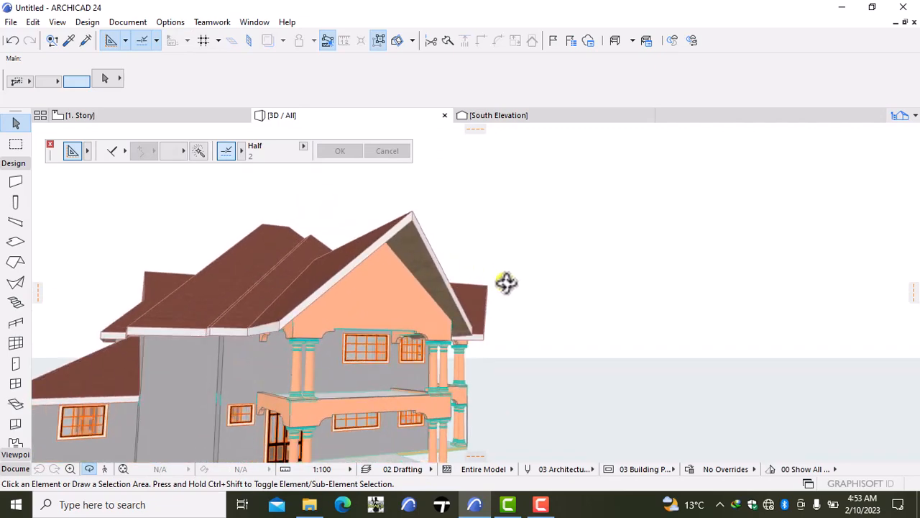
- In the 1. Story plan, pick up the 1200 by 1250 window's settings and place a matching window at the south wall's west end
click(140, 115)
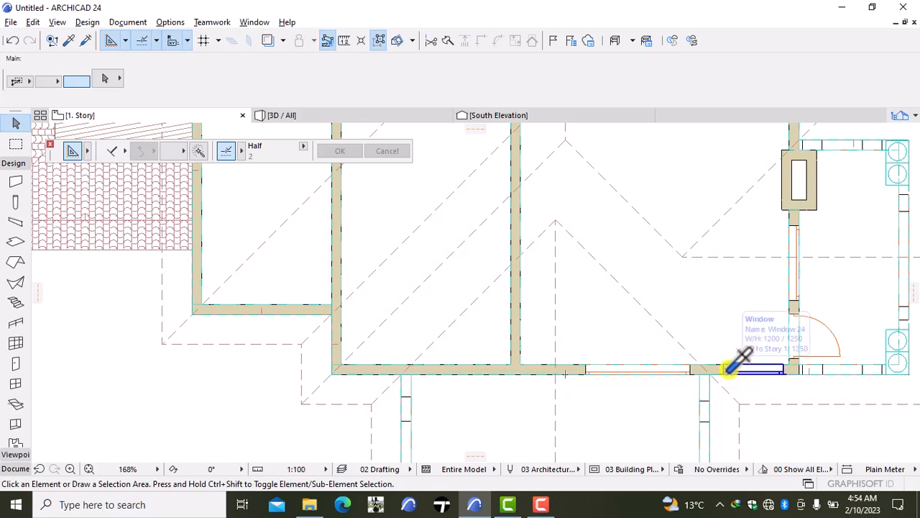
alt+click(728, 369)
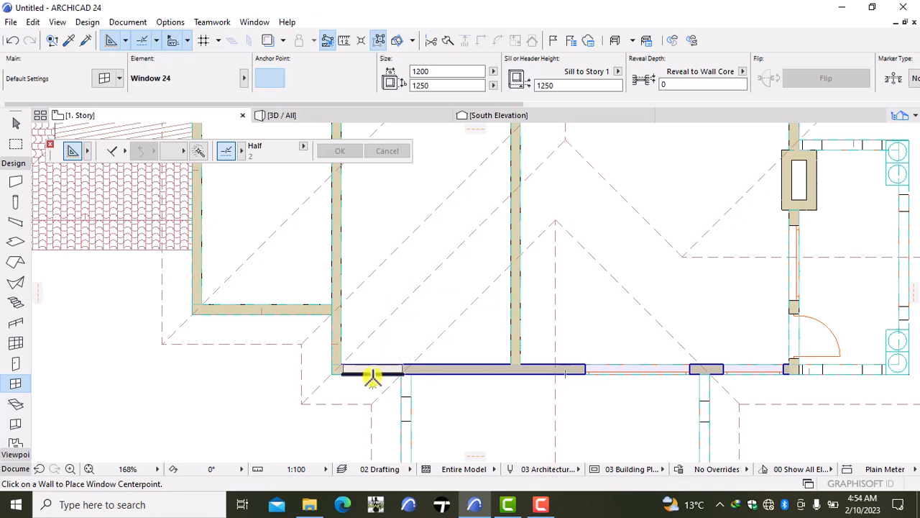
click(371, 373)
click(319, 420)
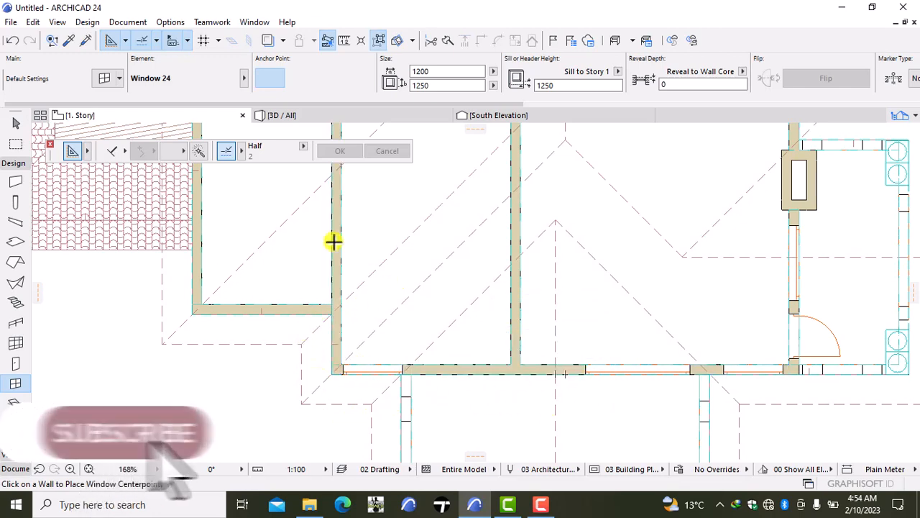
- Check the newly placed upper-floor window in 3D and return to the 1. Story plan
click(330, 117)
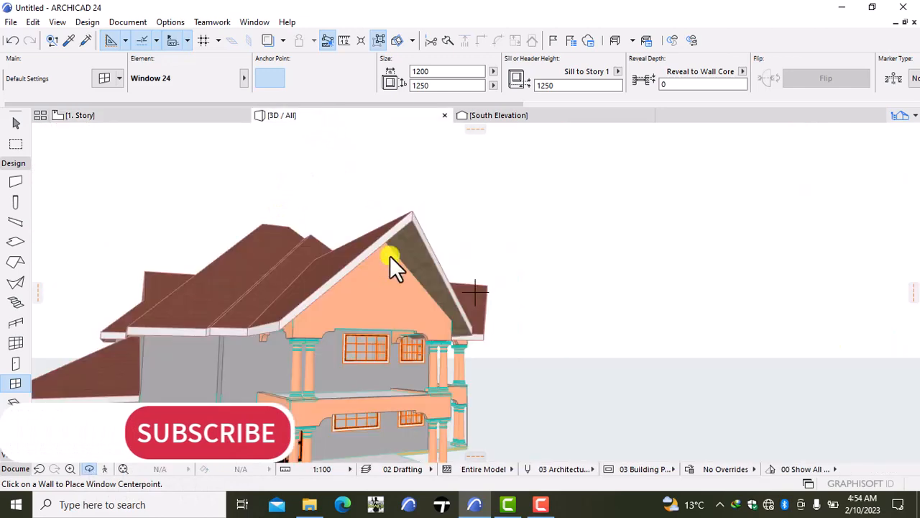
click(423, 310)
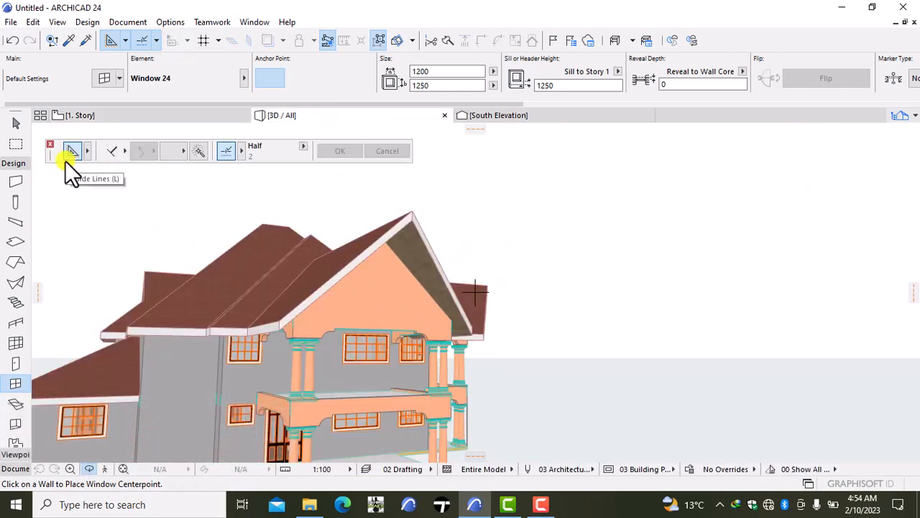
click(98, 118)
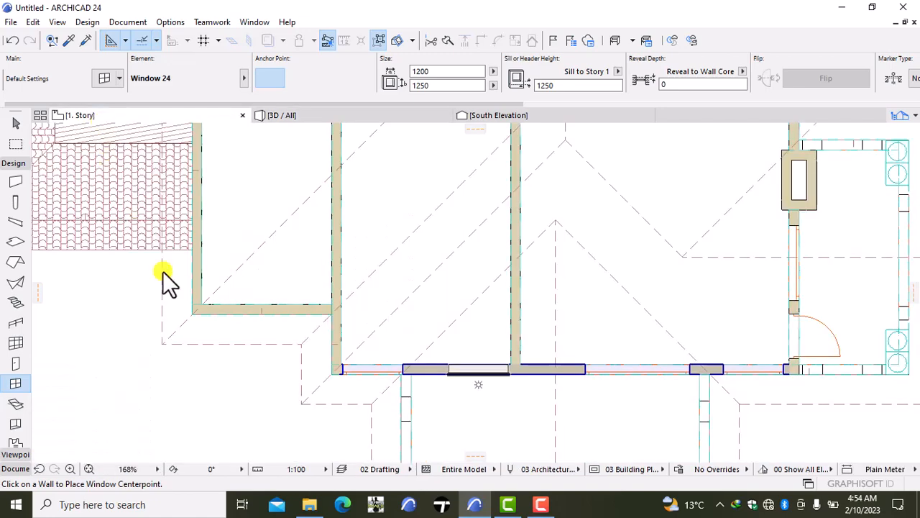
click(376, 366)
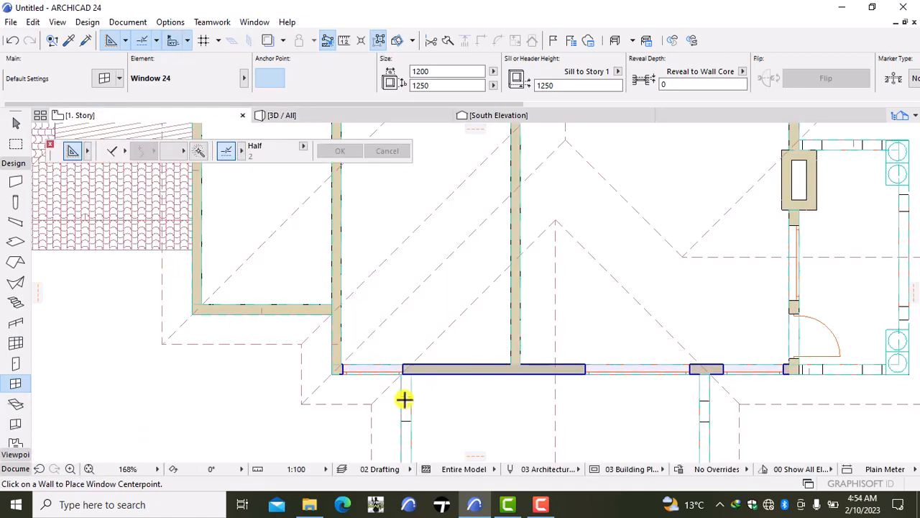
- Review the new window's width, height and sill values in its selection settings
scroll(348, 377, up, 2)
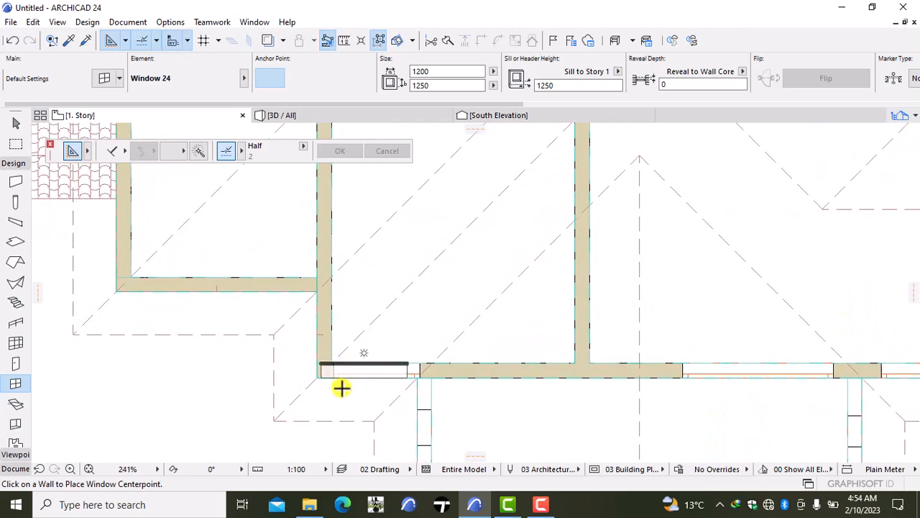
key(Escape)
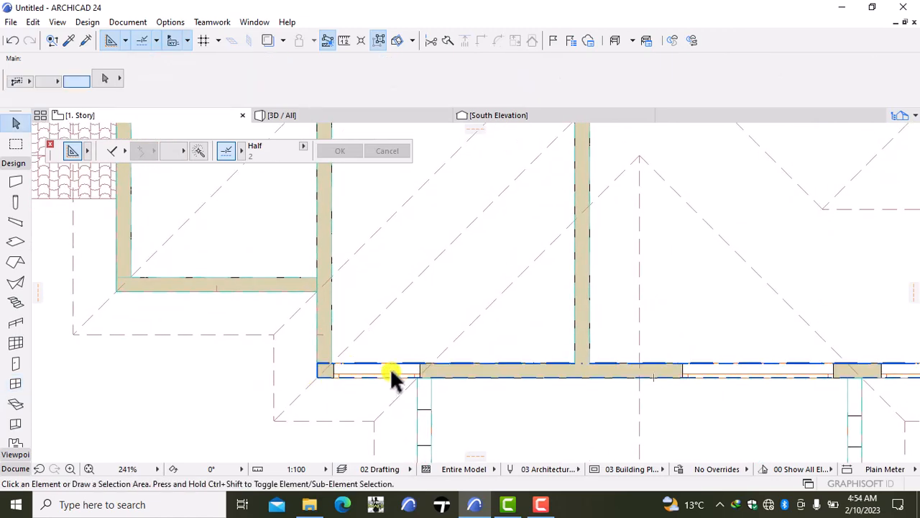
click(421, 379)
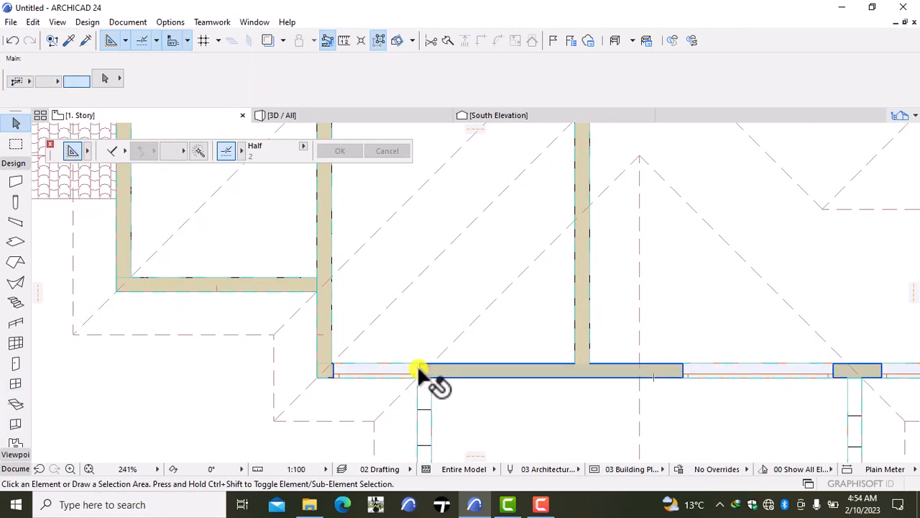
click(414, 372)
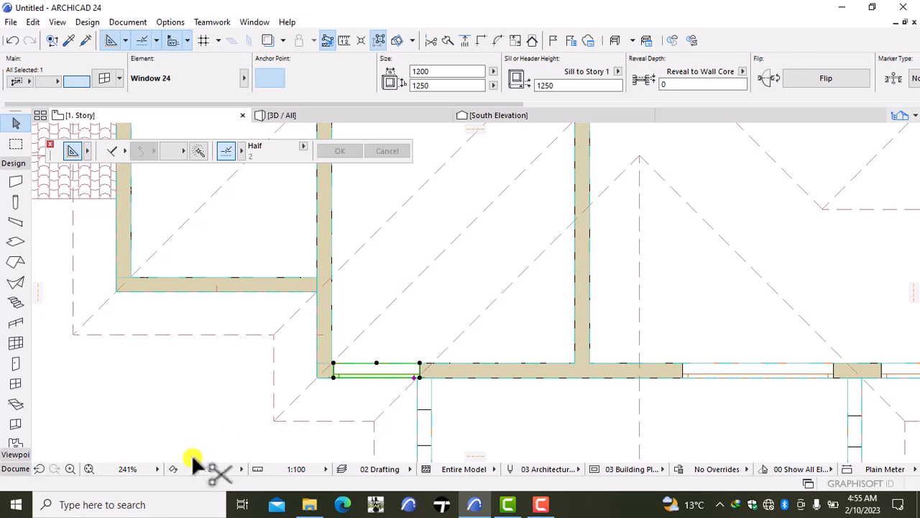
key(ctrl+t)
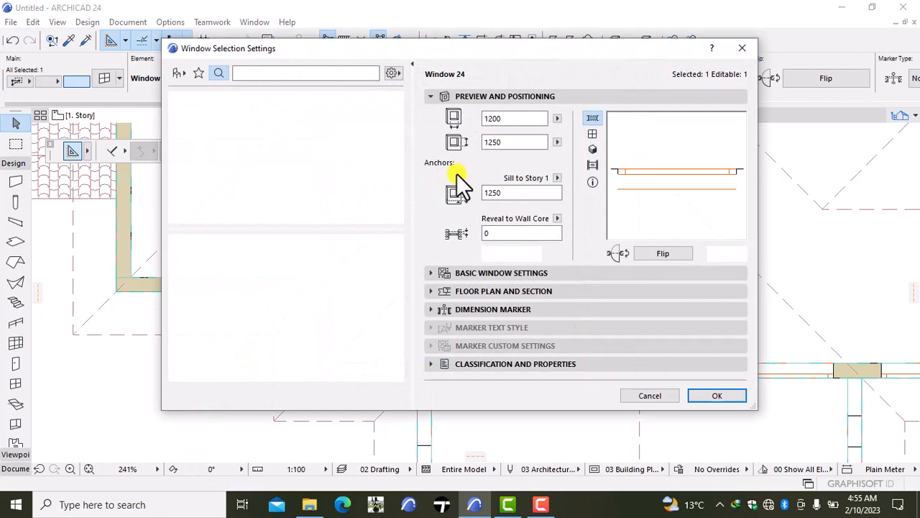
click(516, 120)
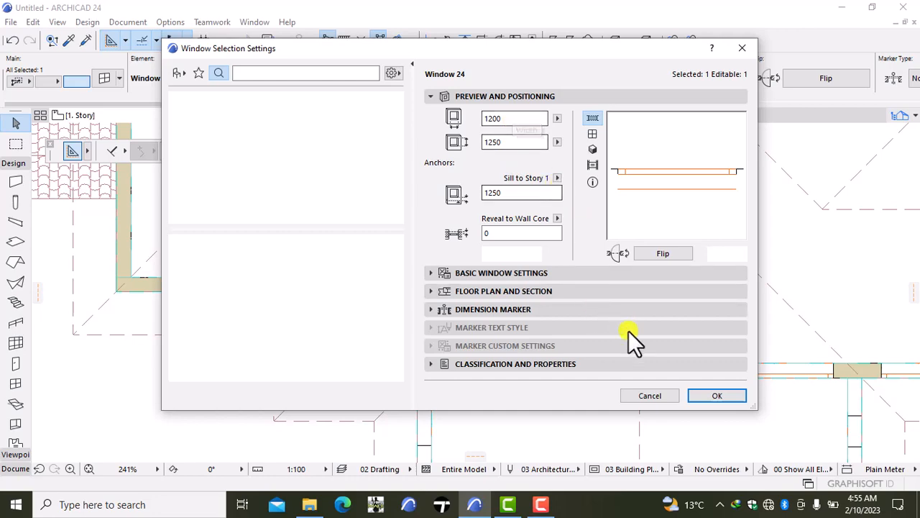
click(716, 394)
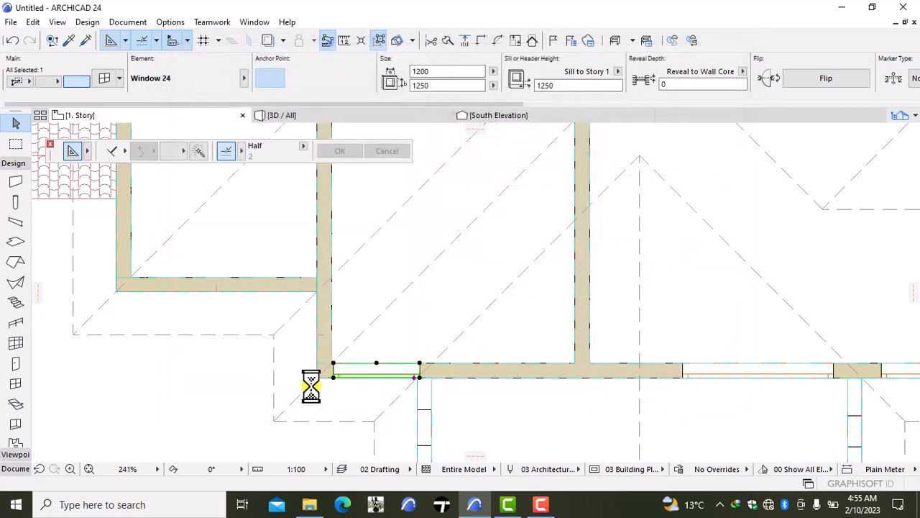
click(179, 394)
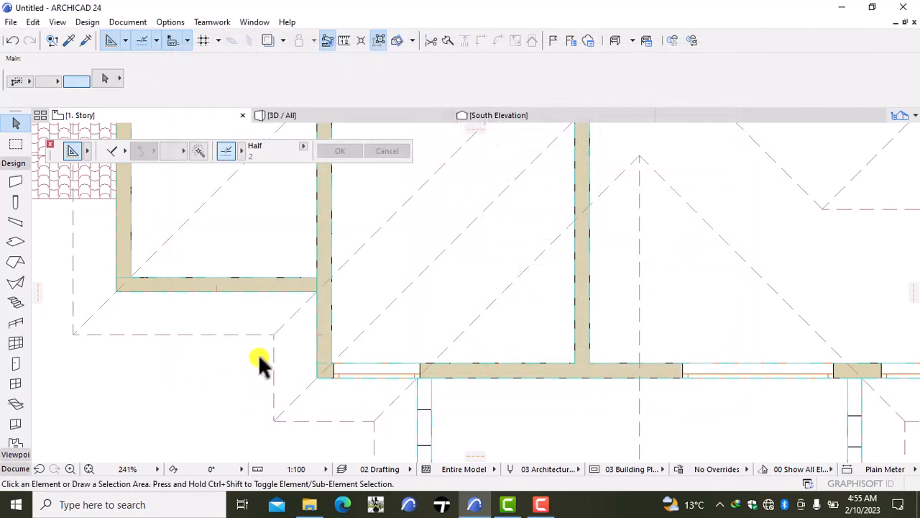
- Move the 1200 by 1250 window at the south wall's west end about 29 mm west, flush with the west wall's inner face
scroll(314, 365, up, 3)
scroll(312, 358, up, 1)
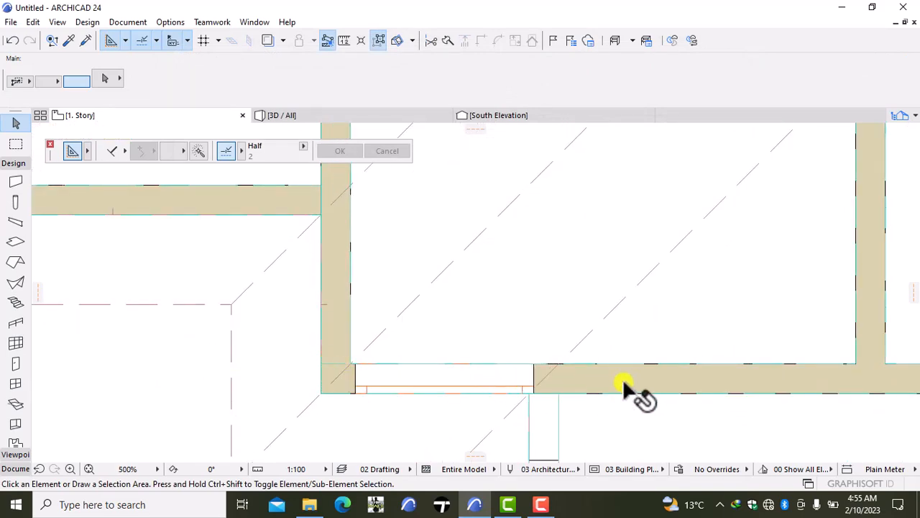
scroll(627, 383, down, 3)
scroll(575, 381, up, 5)
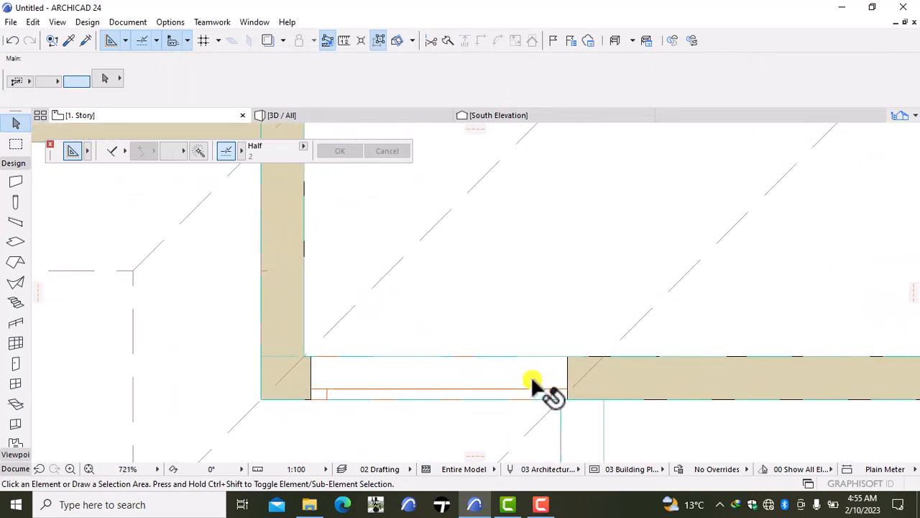
scroll(531, 375, up, 3)
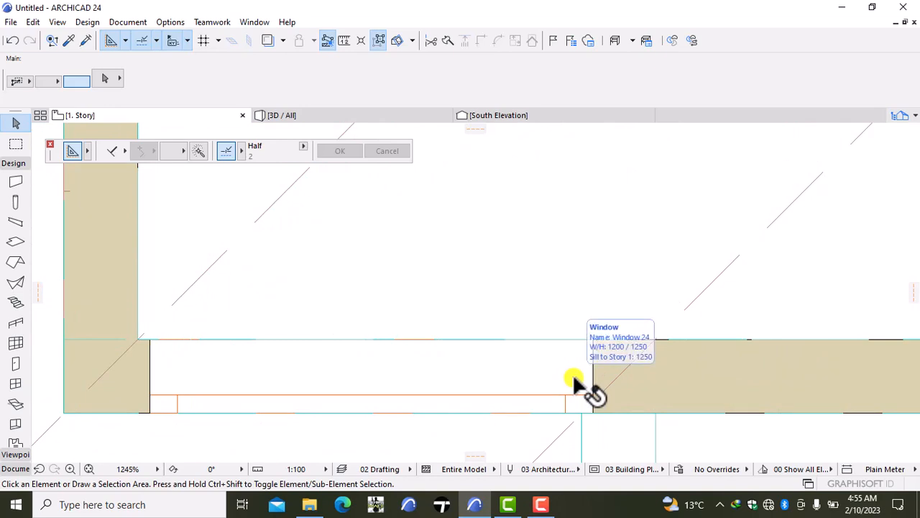
click(555, 389)
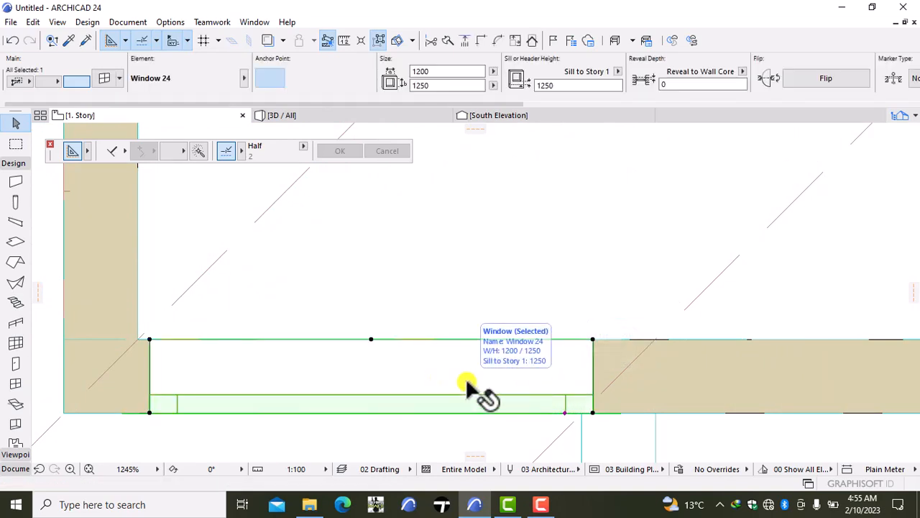
key(ctrl+d)
click(314, 374)
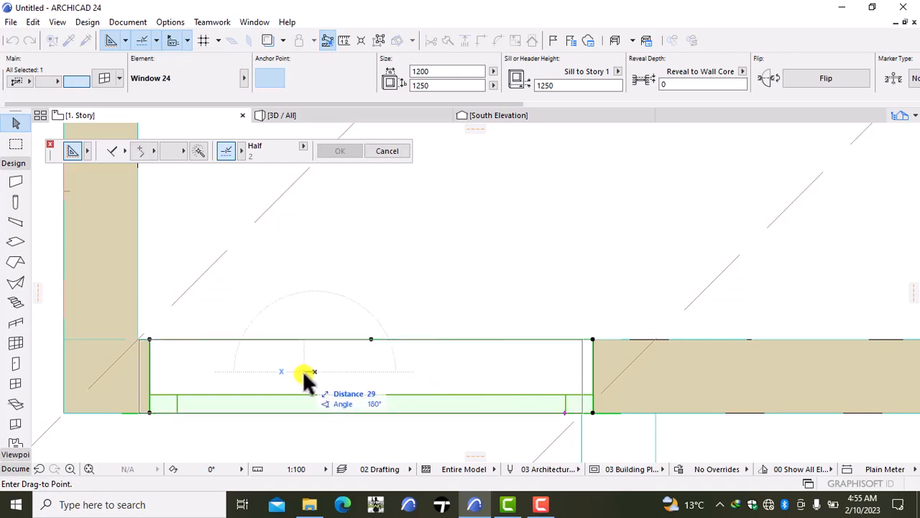
click(304, 374)
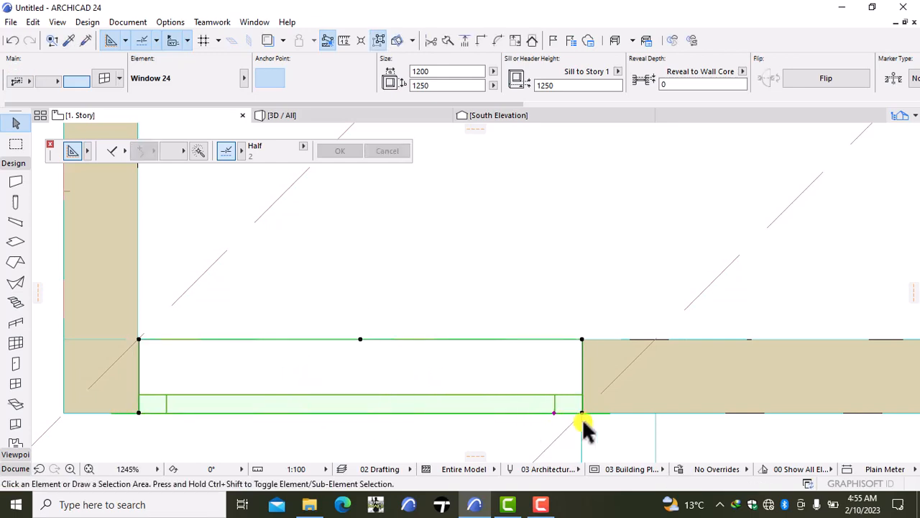
key(Escape)
- Examine the south wall's openings in plan and the gabled balcony facade from different angles in the 3D view
scroll(630, 426, down, 5)
scroll(672, 440, down, 4)
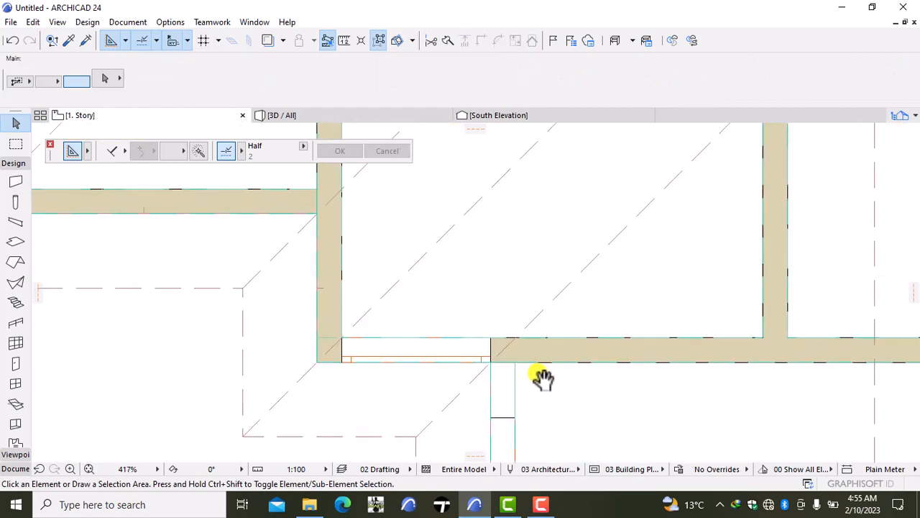
scroll(596, 380, down, 1)
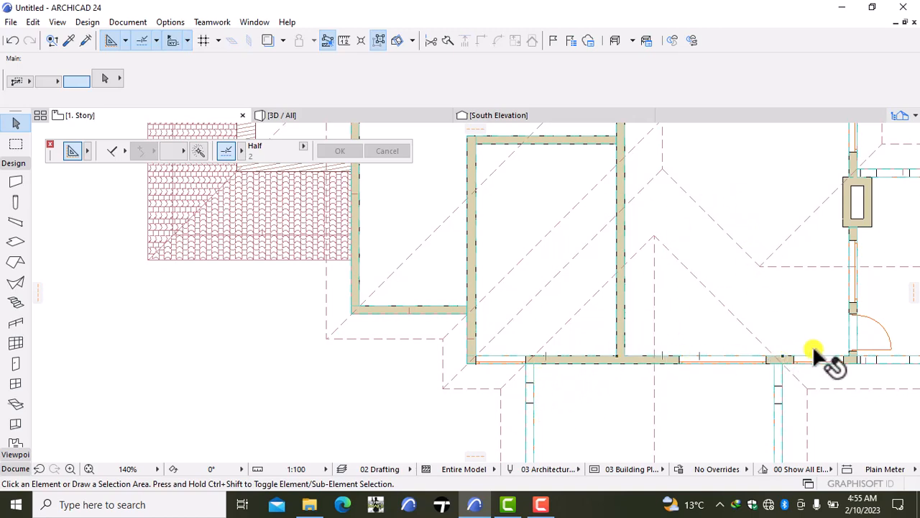
click(368, 115)
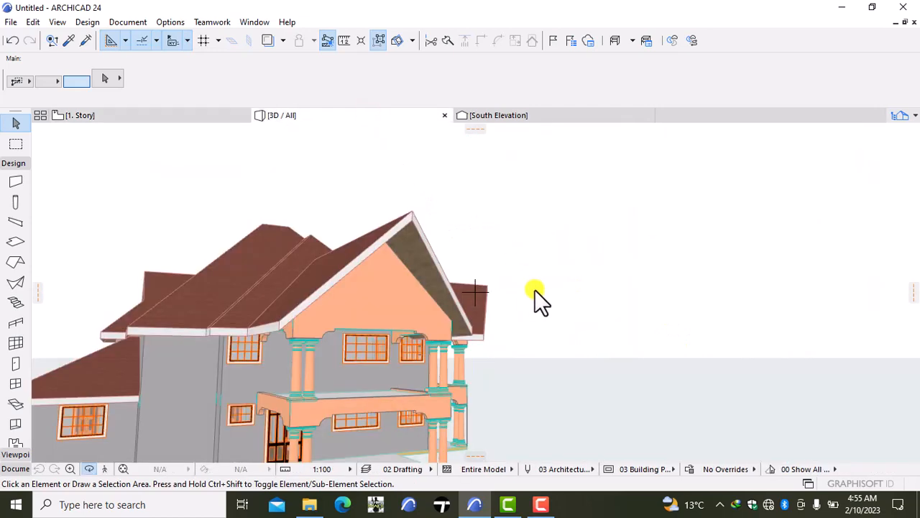
right_click(578, 264)
click(551, 379)
drag(552, 379, 202, 307)
drag(575, 340, 513, 345)
drag(357, 312, 579, 316)
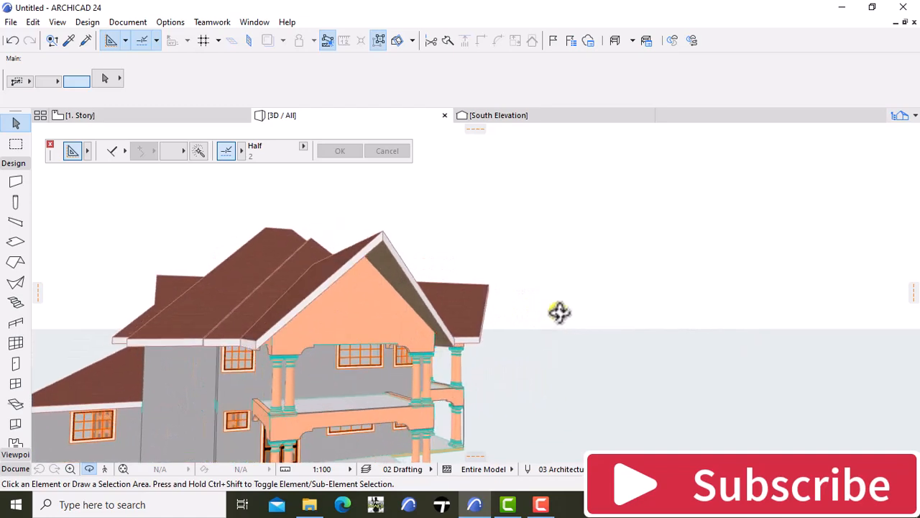
- In the 1. Story plan, copy the 900 by 2100 door's settings and place an outward-opening door in the south wall just west of the partition wall
click(140, 115)
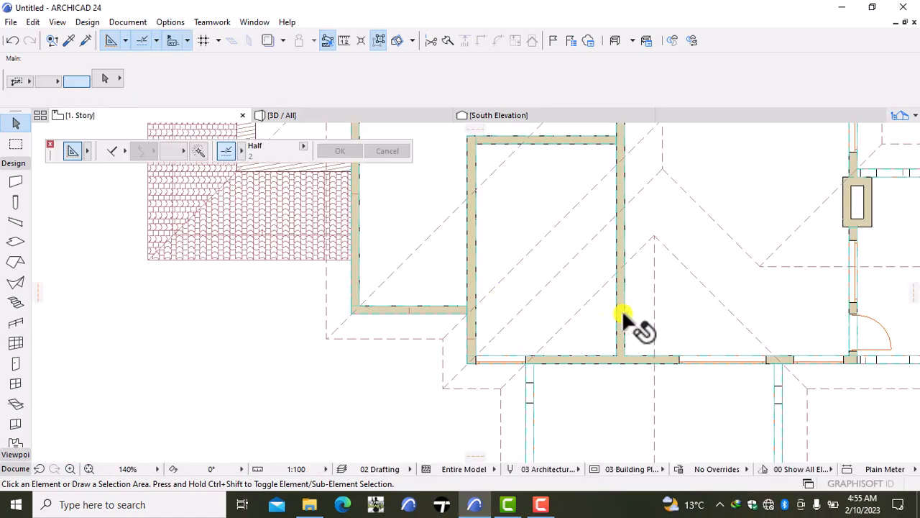
alt+click(859, 341)
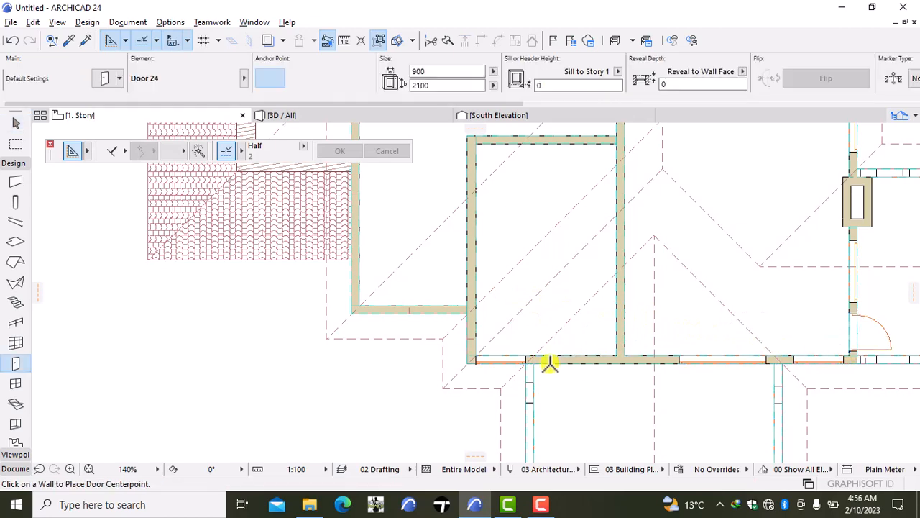
click(596, 362)
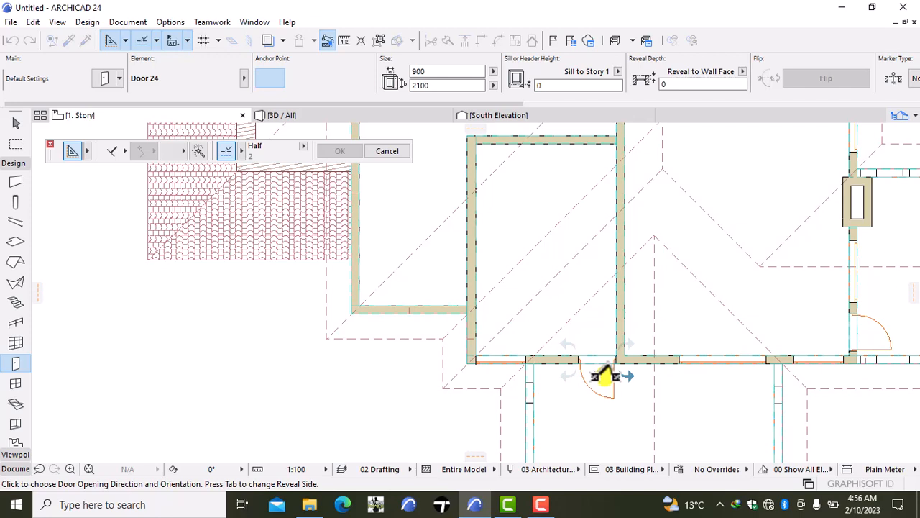
click(631, 382)
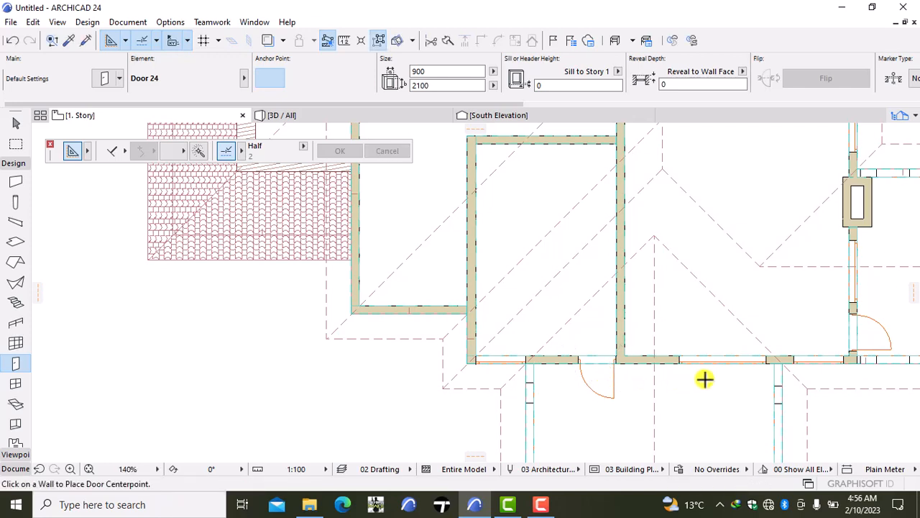
key(Escape)
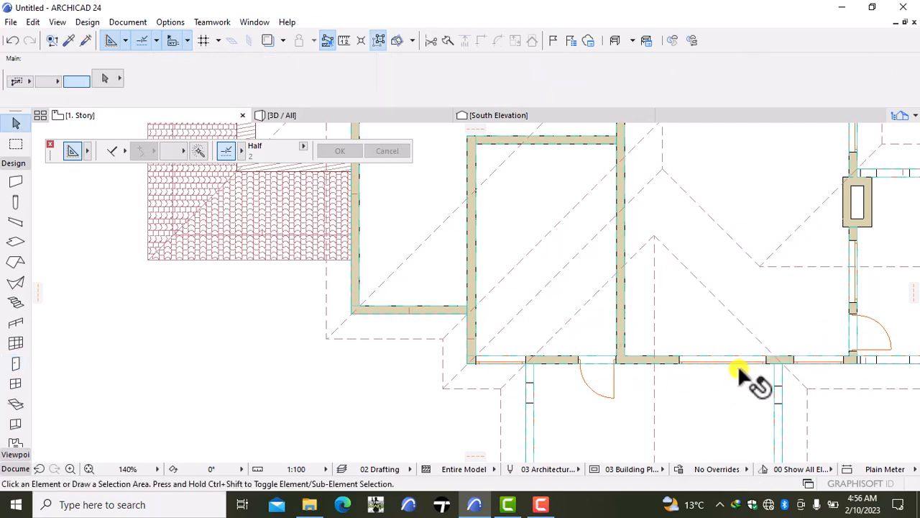
- Move the 2100 by 1250 south wall window west, close to the partition wall, and clear the selection
click(735, 359)
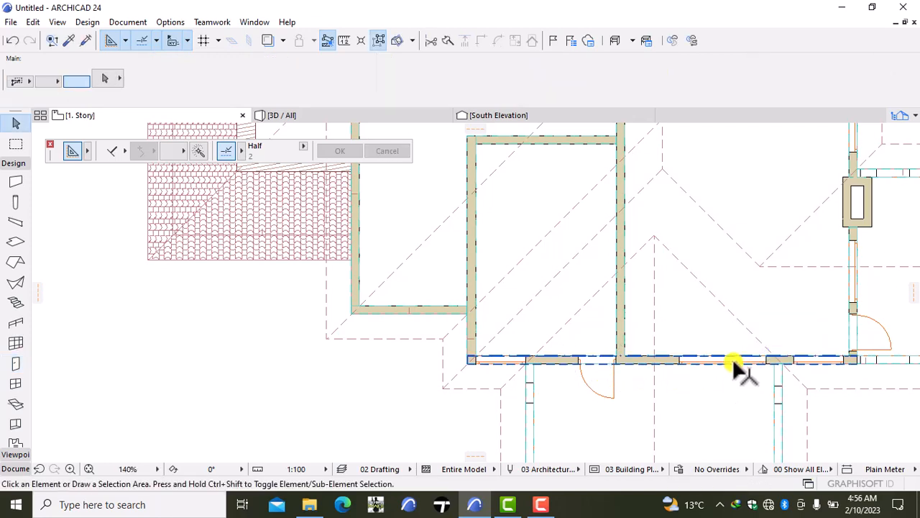
click(683, 357)
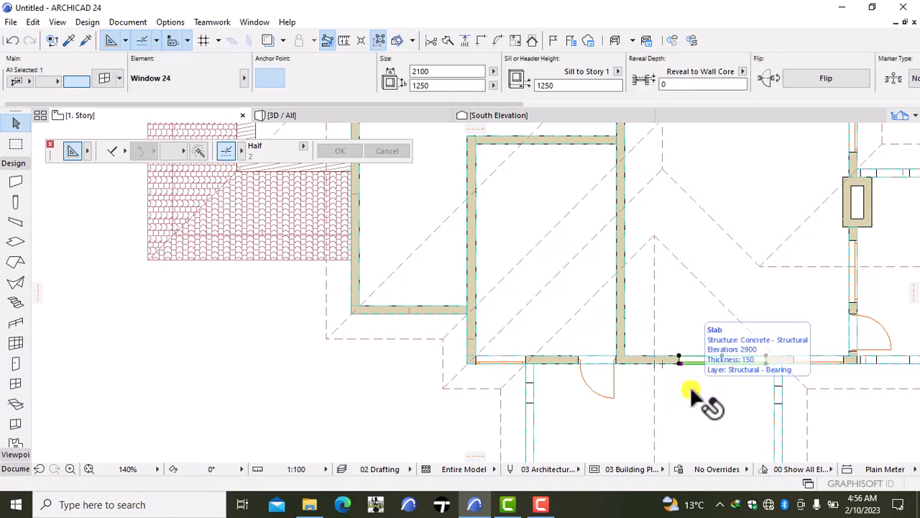
key(ctrl+d)
click(690, 386)
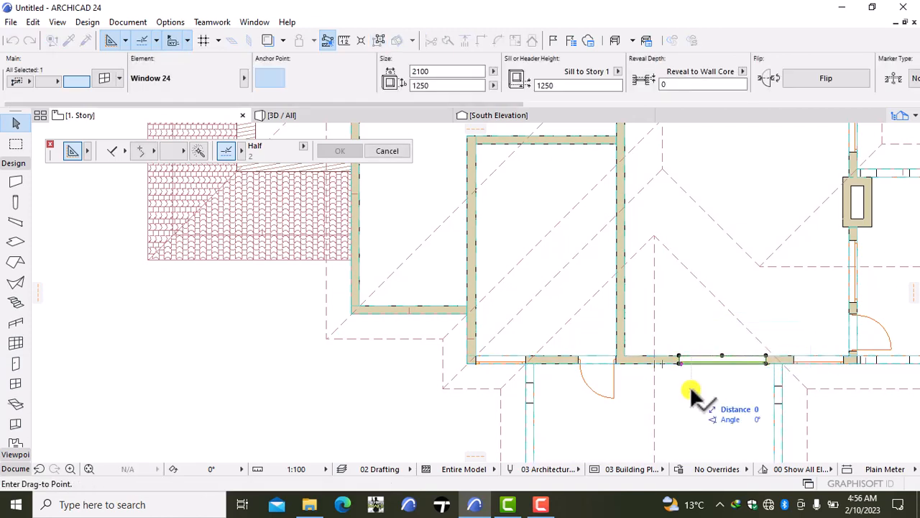
click(641, 385)
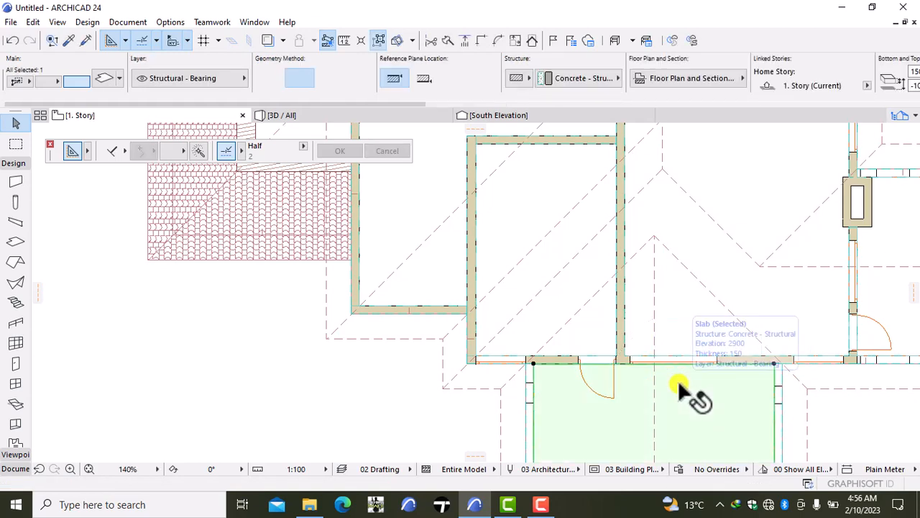
key(Escape)
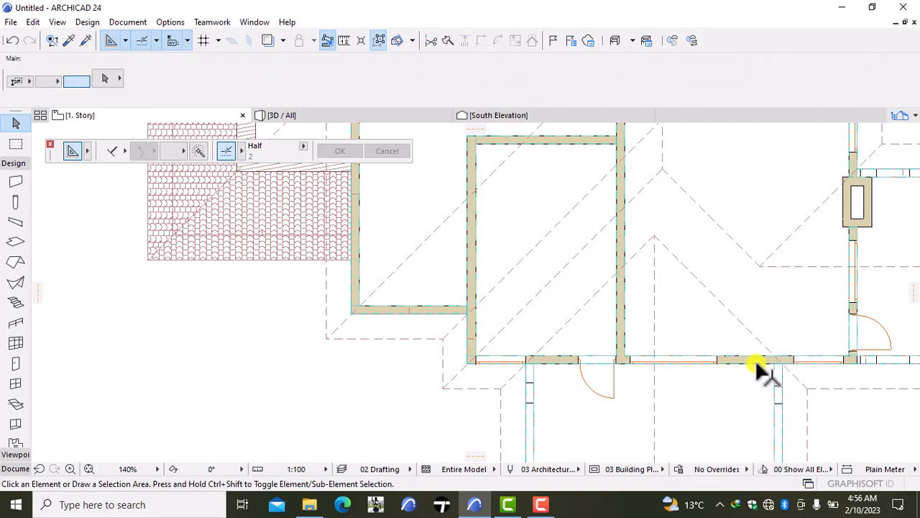
- Place another 900 by 2100 door opening onto the balcony in the south wall, east of the 2100 wide window
alt+click(623, 353)
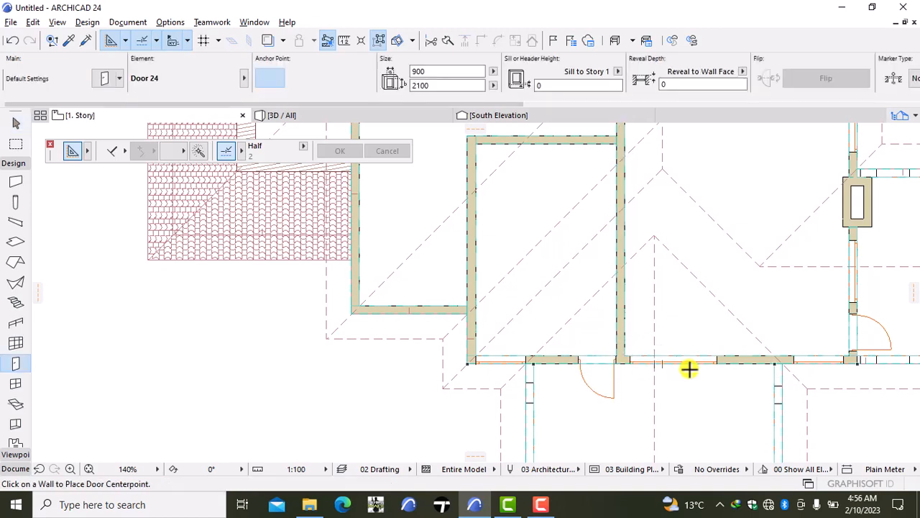
click(750, 363)
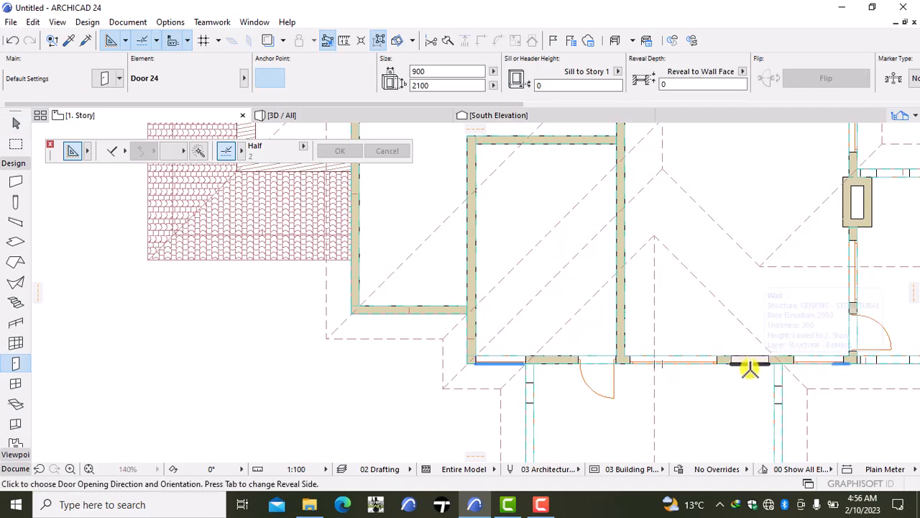
click(859, 405)
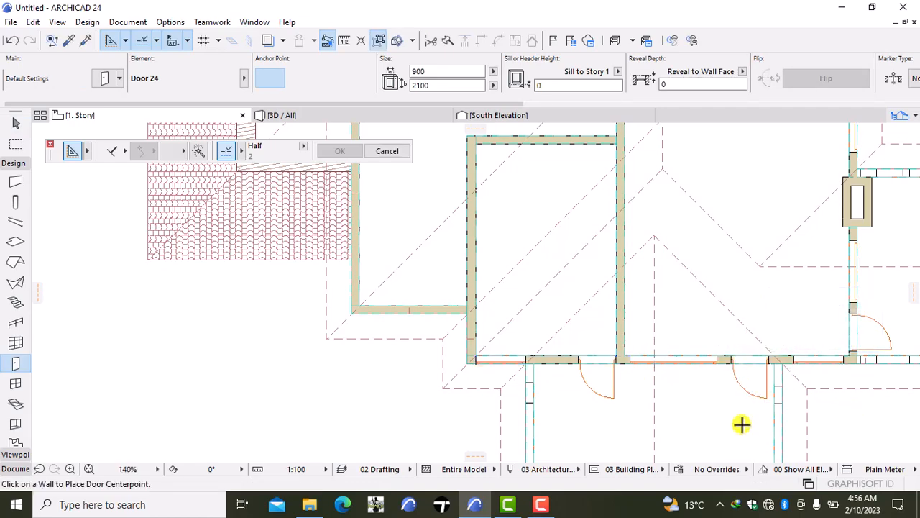
- Pick up the west-end window's settings, set the width to 900, and place a 900 by 1250 window between that window and the nearest door
scroll(741, 418, down, 3)
scroll(744, 416, up, 2)
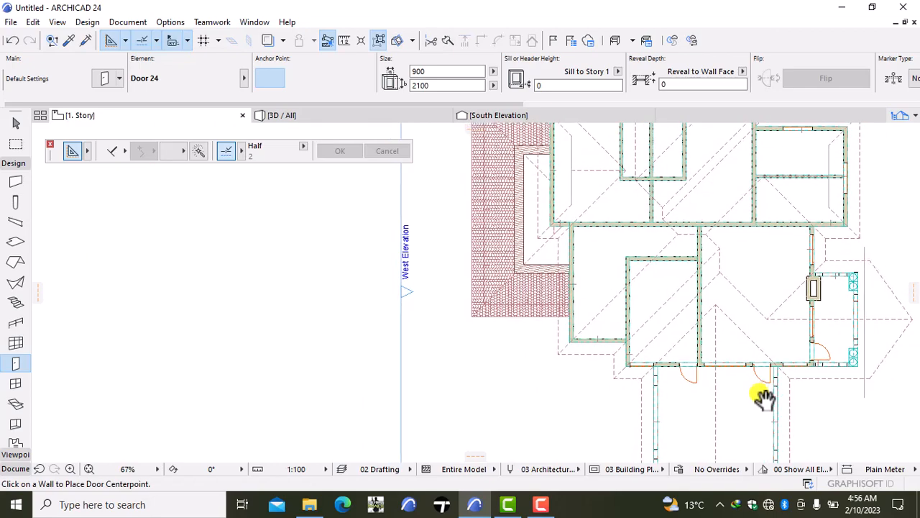
scroll(731, 369, up, 4)
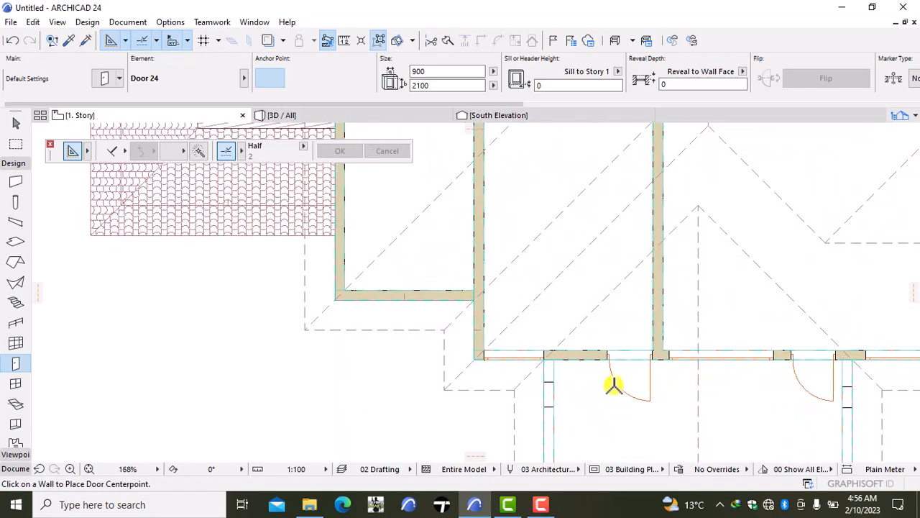
scroll(571, 288, down, 4)
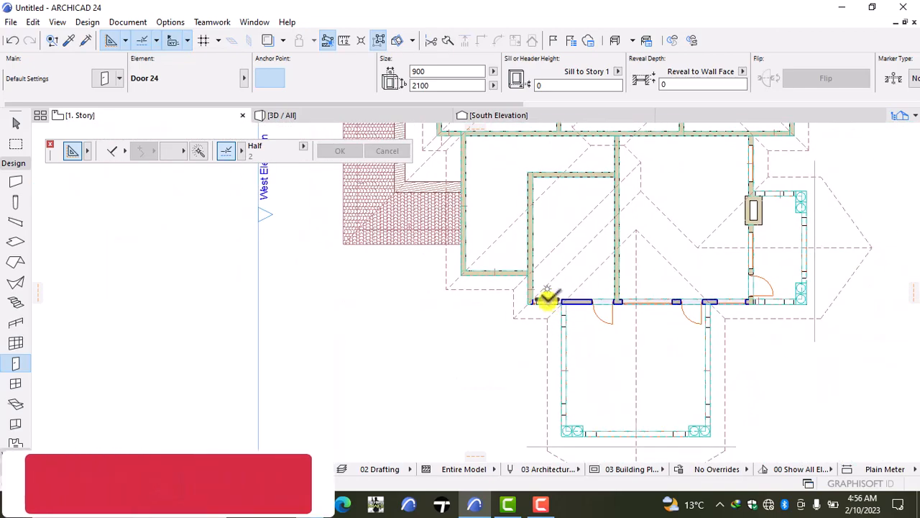
scroll(554, 295, up, 3)
mouse_move(555, 293)
middle_down()
mouse_move(536, 394)
mouse_move(565, 288)
middle_up()
scroll(565, 396, down, 3)
scroll(557, 275, up, 2)
scroll(557, 275, up, 3)
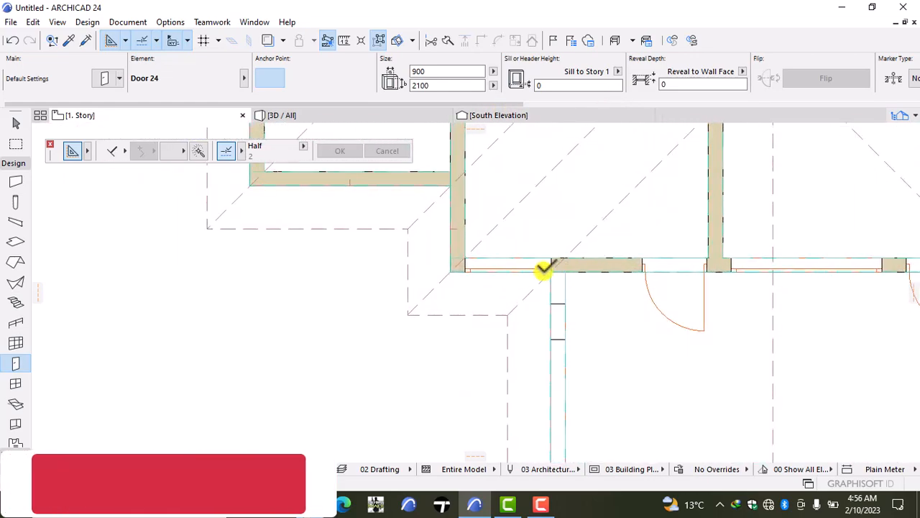
alt+click(543, 268)
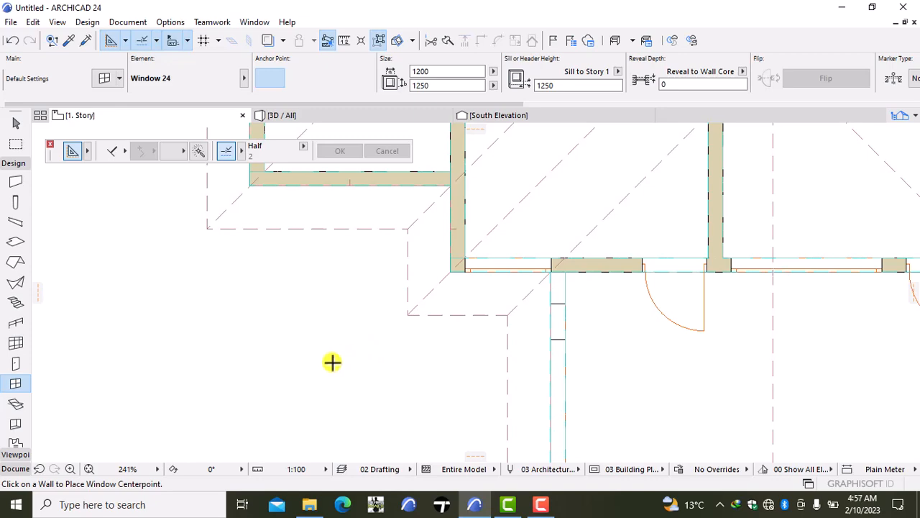
key(ctrl+t)
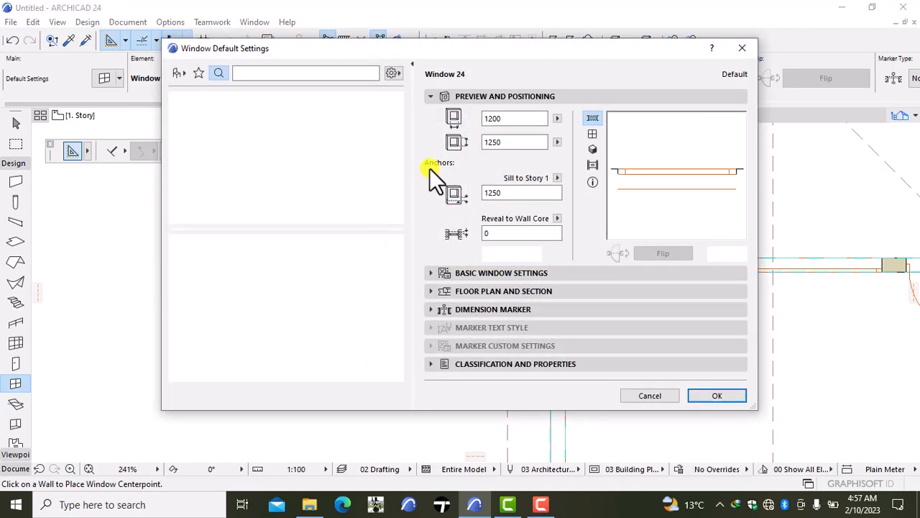
click(519, 117)
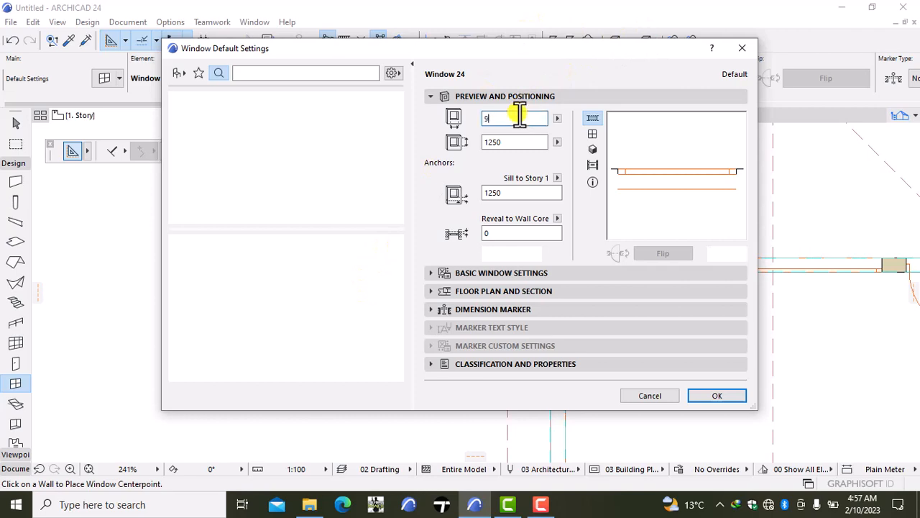
click(725, 395)
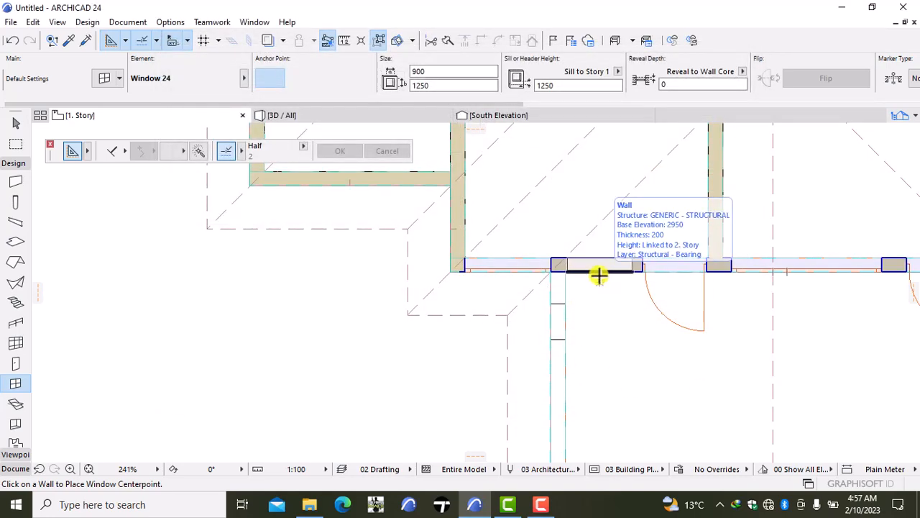
click(598, 274)
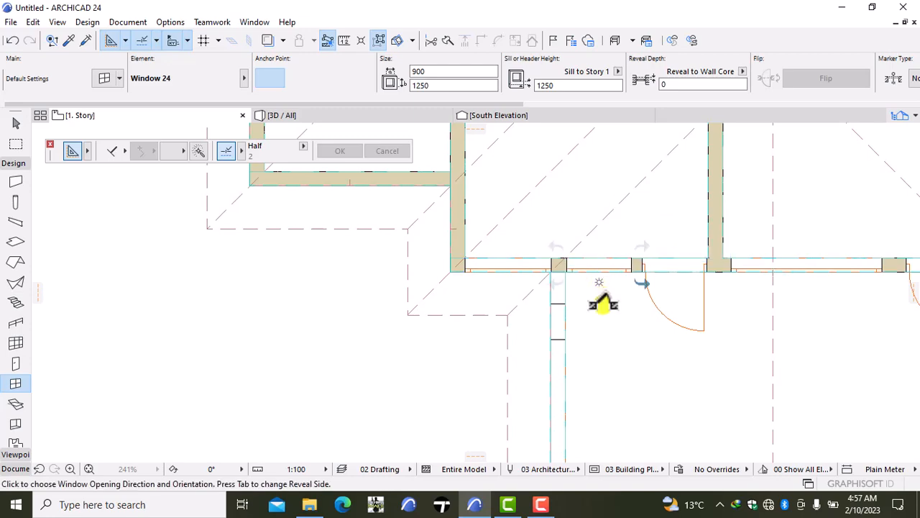
click(477, 334)
- Check the new balcony doors and windows in the 3D view, orbiting around the house
scroll(619, 337, down, 3)
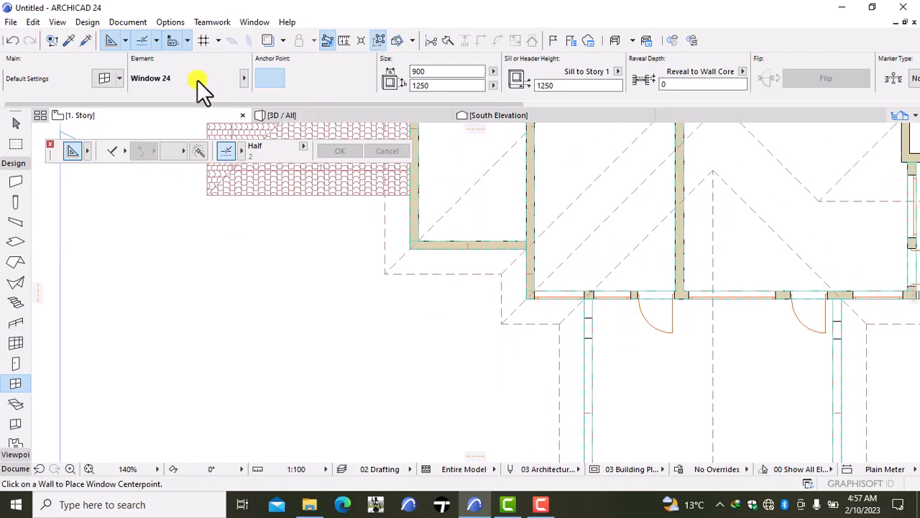
click(310, 112)
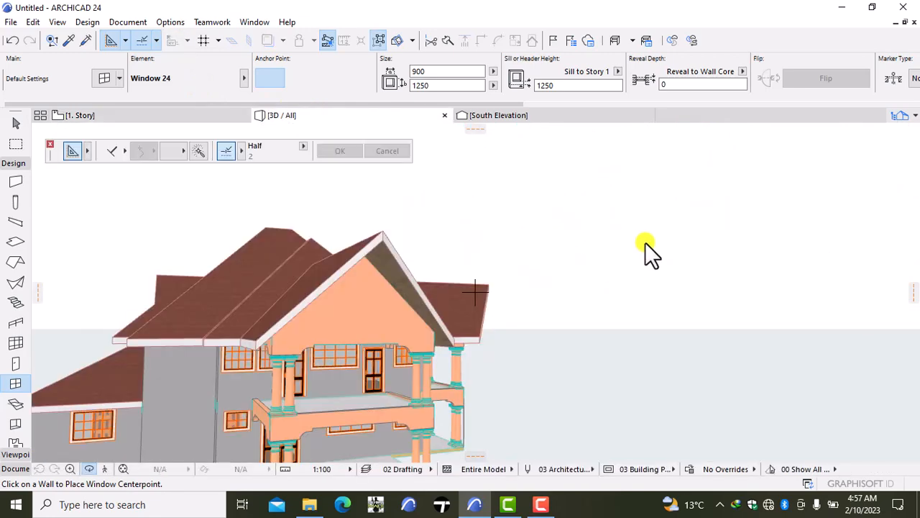
right_click(733, 223)
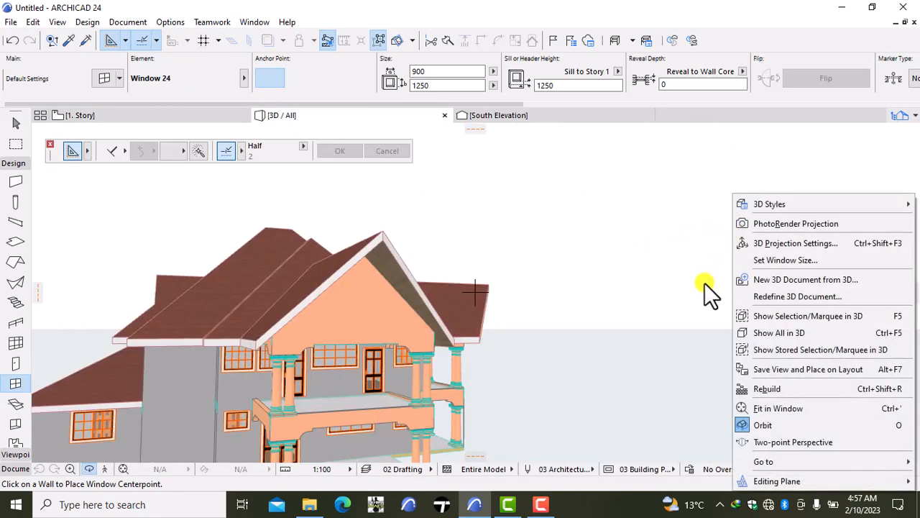
click(712, 445)
drag(691, 318, 307, 288)
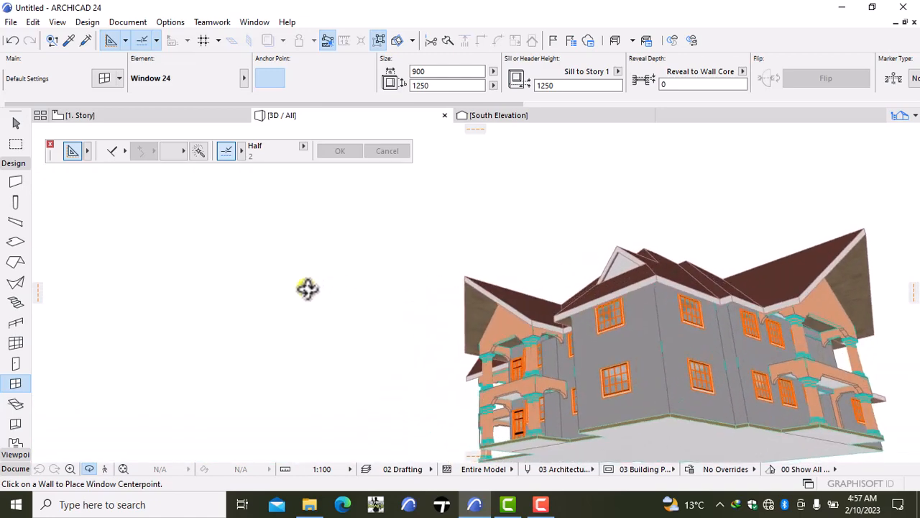
- Orbit the 3D model to check the openings on the remaining facades, and return to the Story 1 floor plan
drag(882, 367, 786, 378)
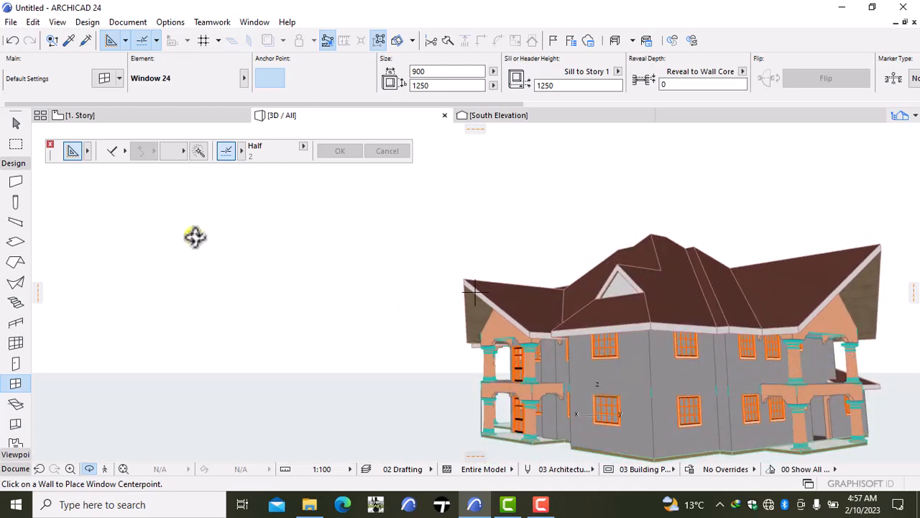
drag(156, 236, 642, 285)
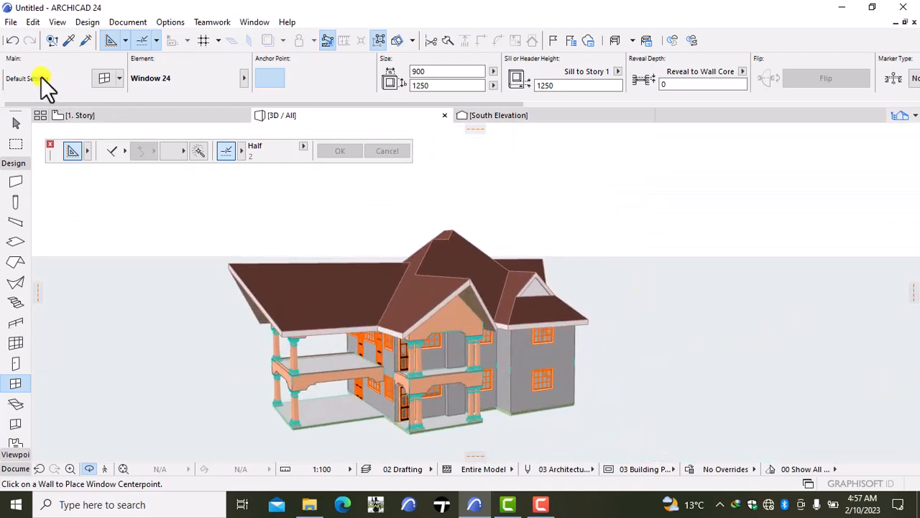
click(132, 116)
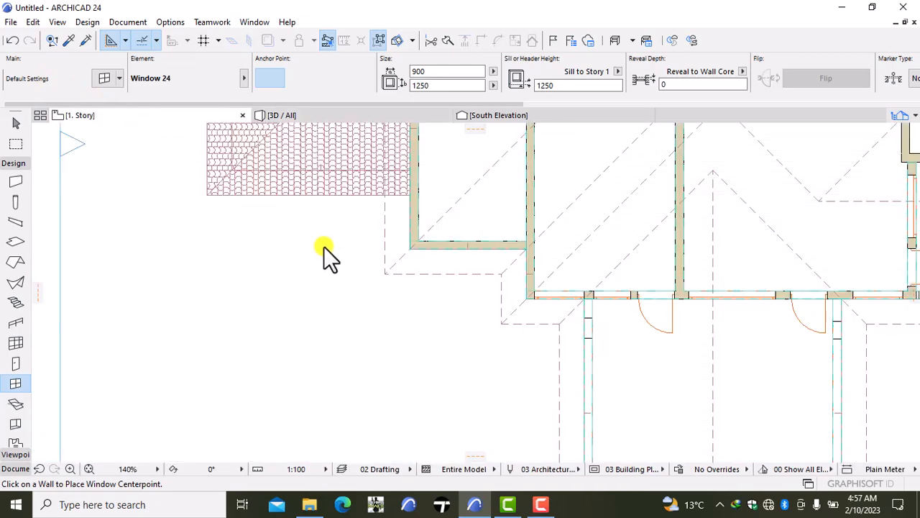
- Pick up the front balcony door's settings and place a 900 by 2100 door in the north wall, opening onto the rear balcony's west end
scroll(323, 246, down, 2)
middle_drag(324, 246, 298, 386)
scroll(330, 329, down, 1)
middle_drag(330, 330, 376, 251)
scroll(356, 357, up, 1)
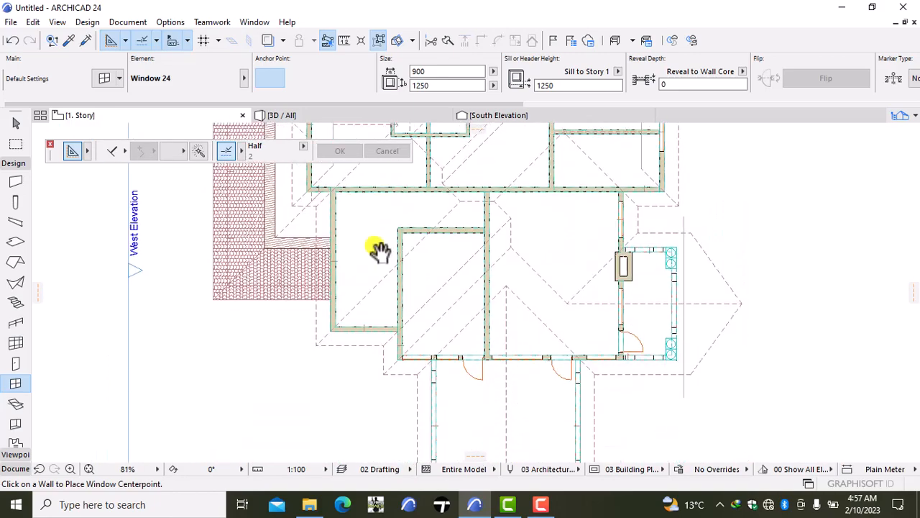
scroll(494, 321, up, 2)
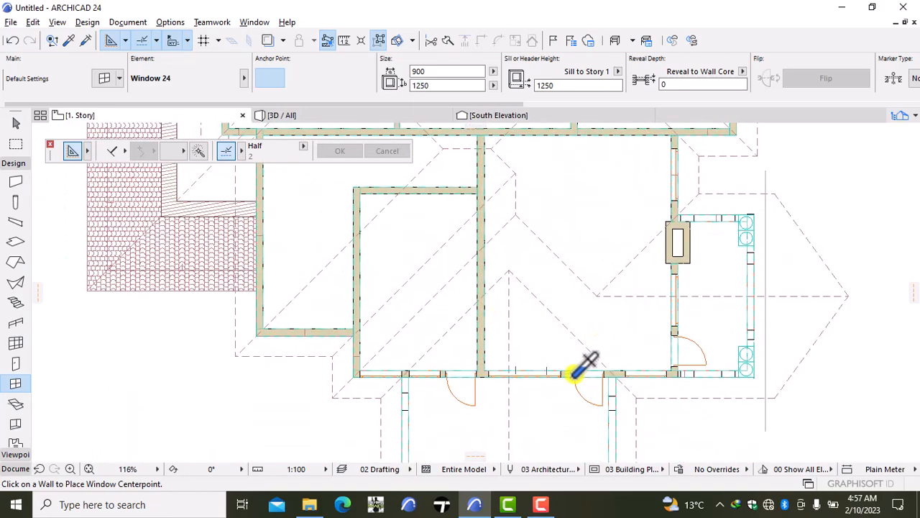
alt+click(573, 375)
scroll(543, 305, down, 2)
middle_drag(546, 308, 549, 438)
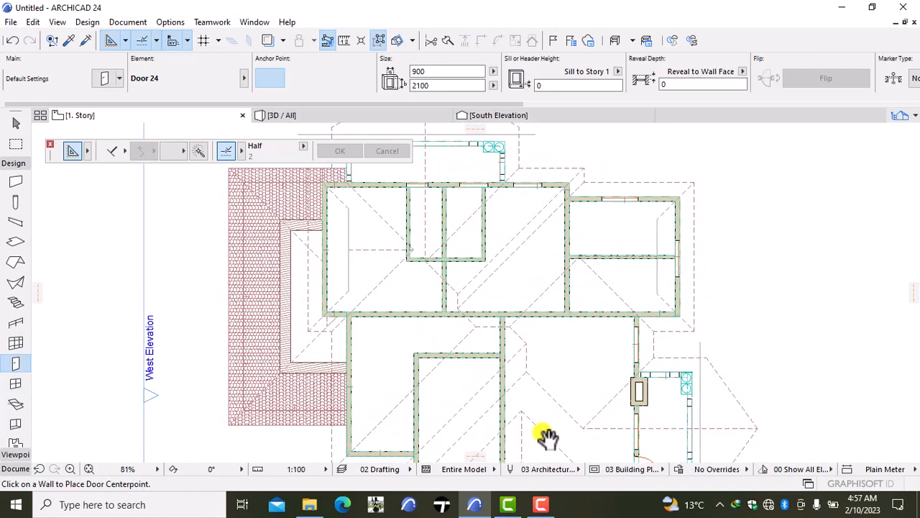
middle_drag(386, 188, 420, 367)
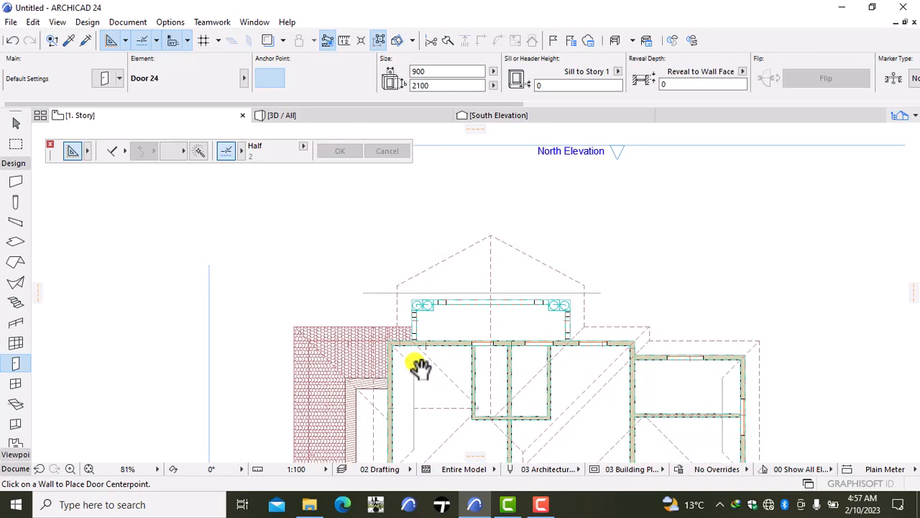
scroll(420, 365, up, 2)
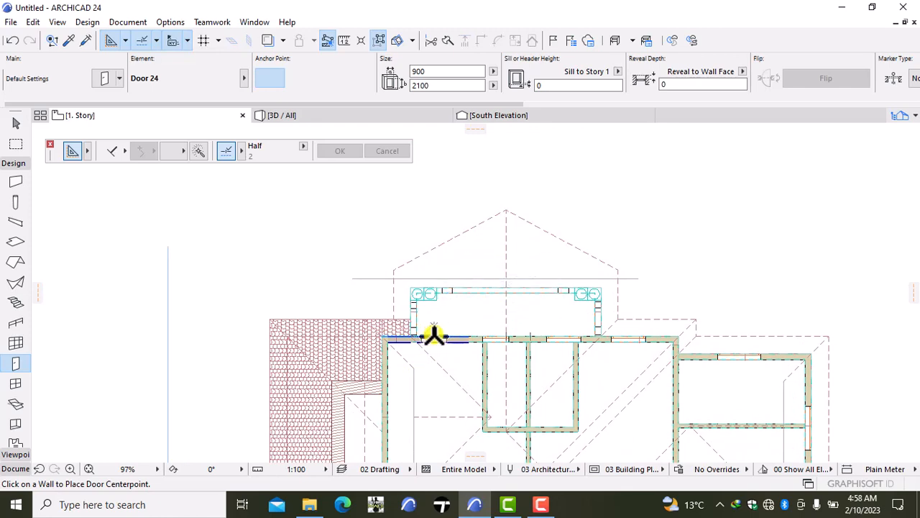
click(433, 336)
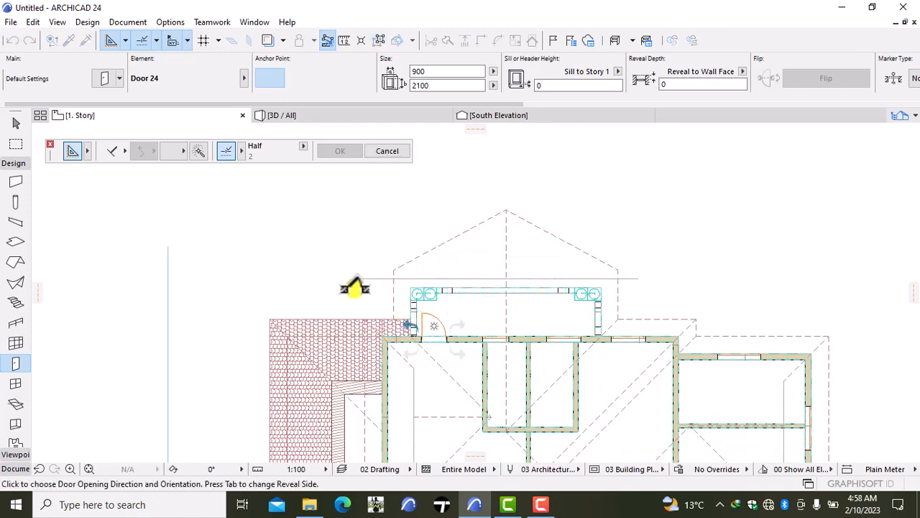
click(355, 289)
- Move the 900 by 750 window in the north wall about 234 mm east, away from the partition wall, and clear the selection
scroll(540, 395, down, 3)
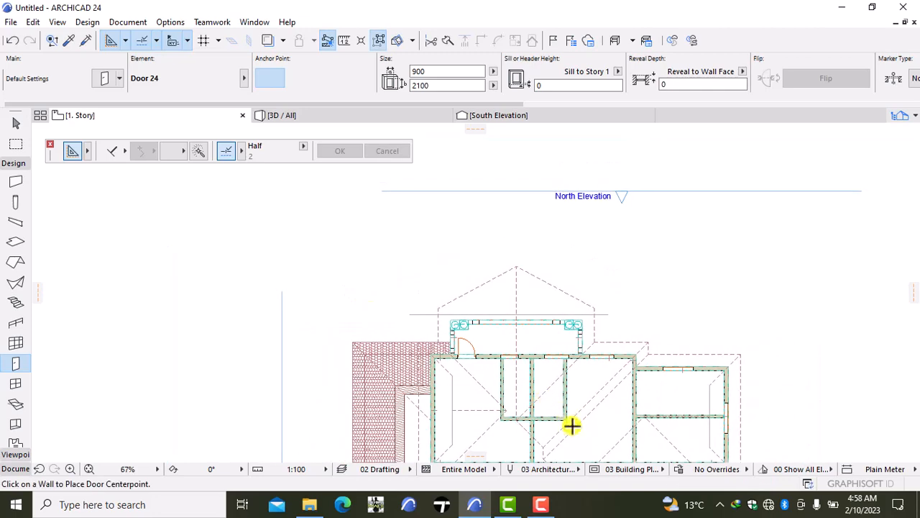
middle_drag(571, 432, 571, 353)
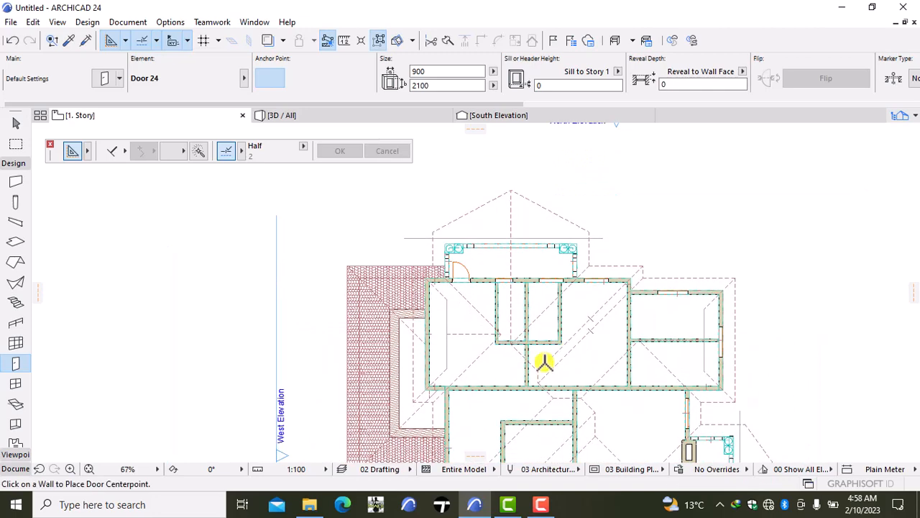
scroll(537, 362, up, 3)
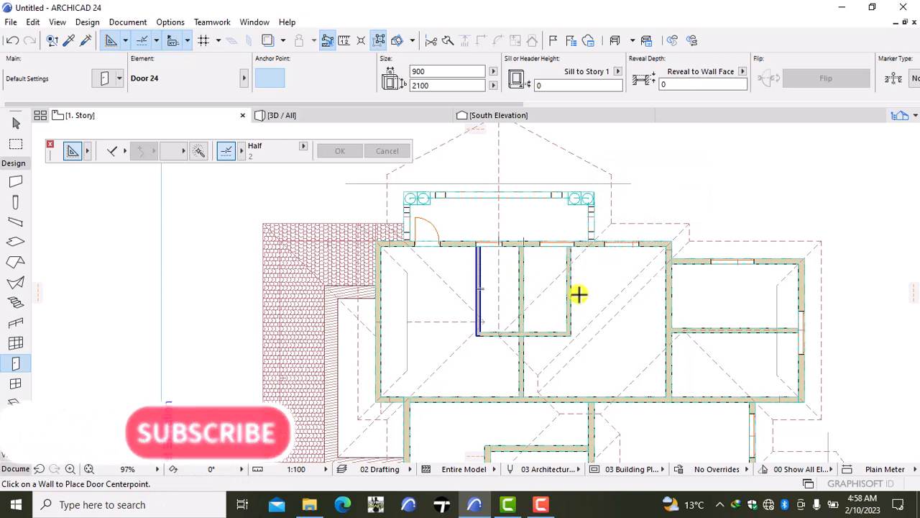
key(Escape)
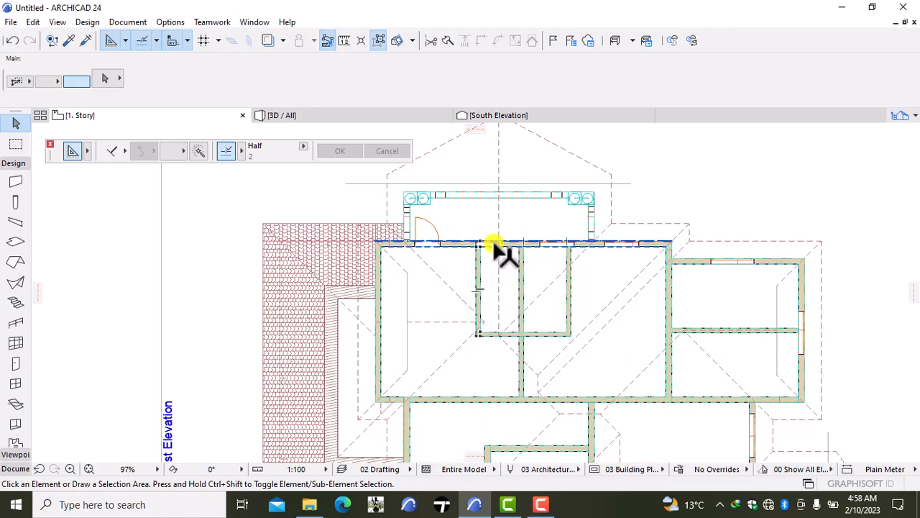
click(501, 242)
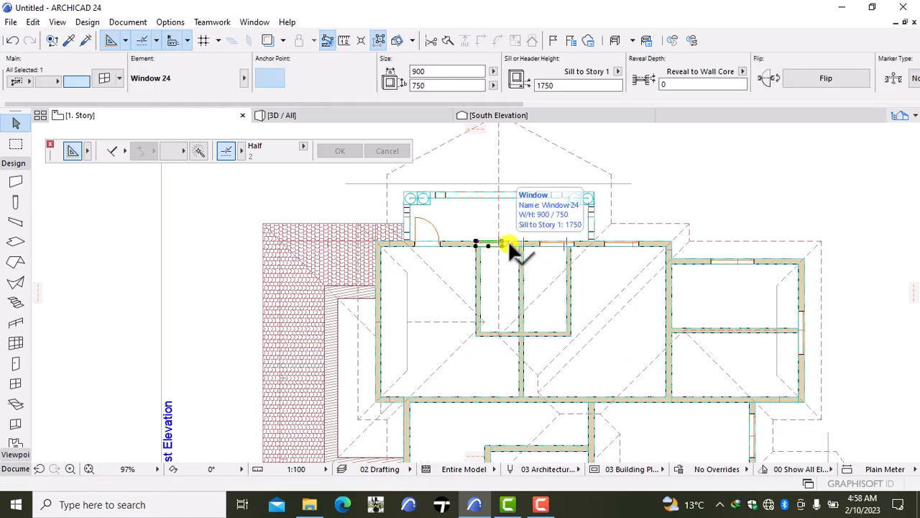
key(ctrl+d)
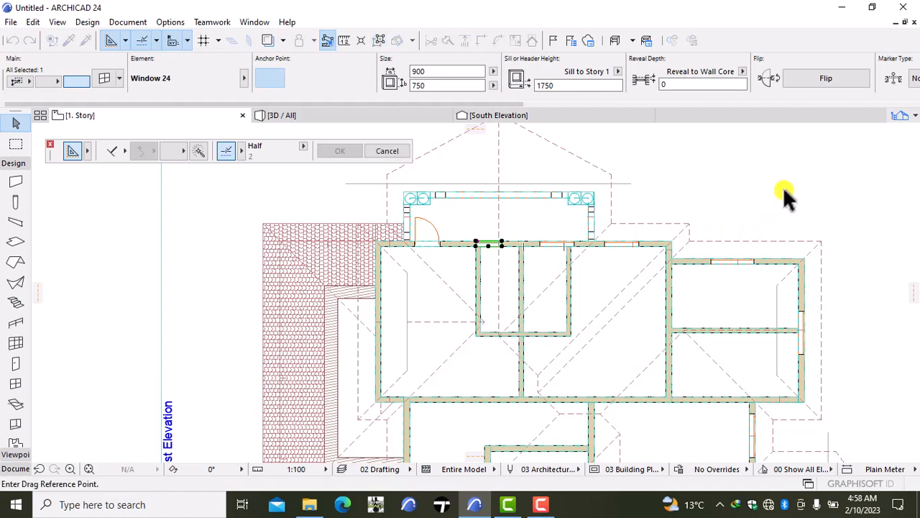
click(758, 185)
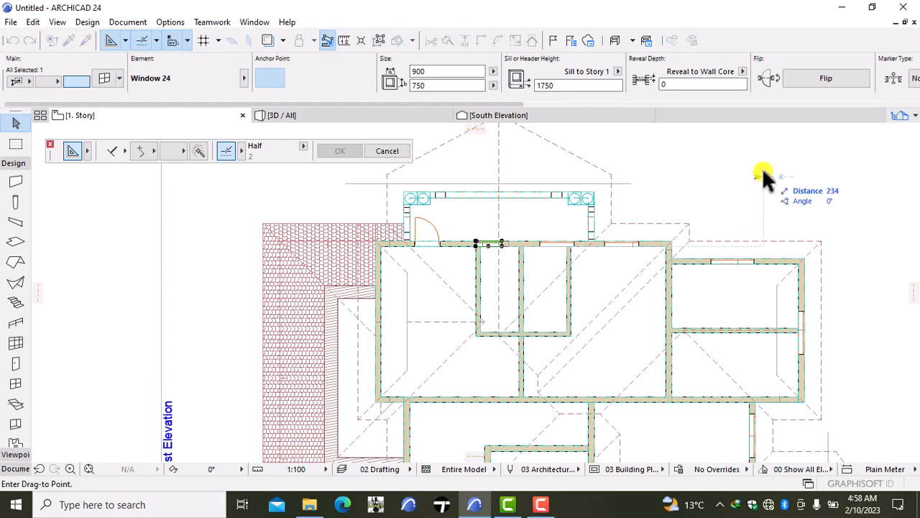
click(763, 172)
key(Escape)
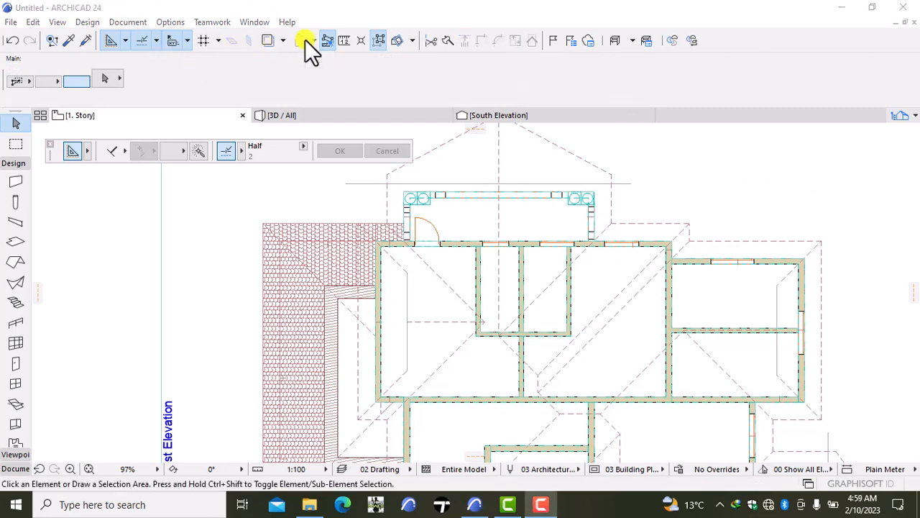
- Delete the 1200 by 1250 north wall window that overlaps the easternmost small-room partition
scroll(590, 237, up, 5)
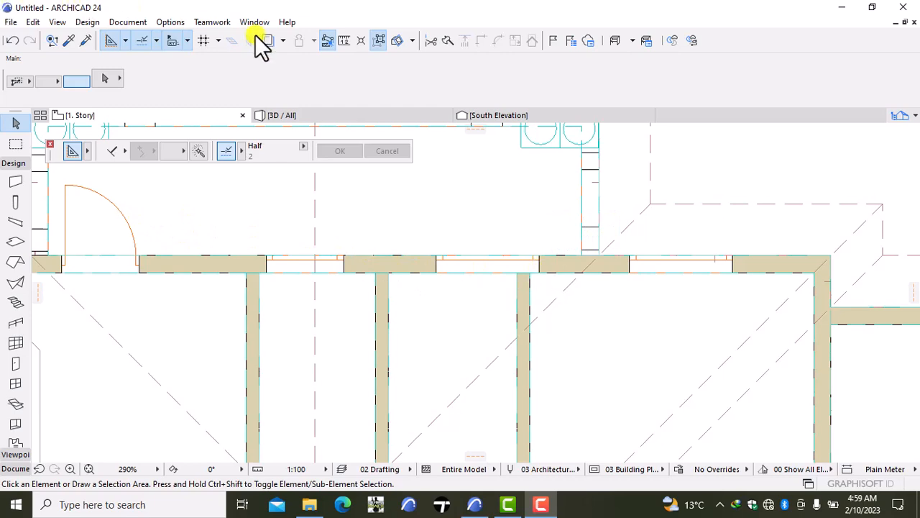
scroll(496, 295, up, 3)
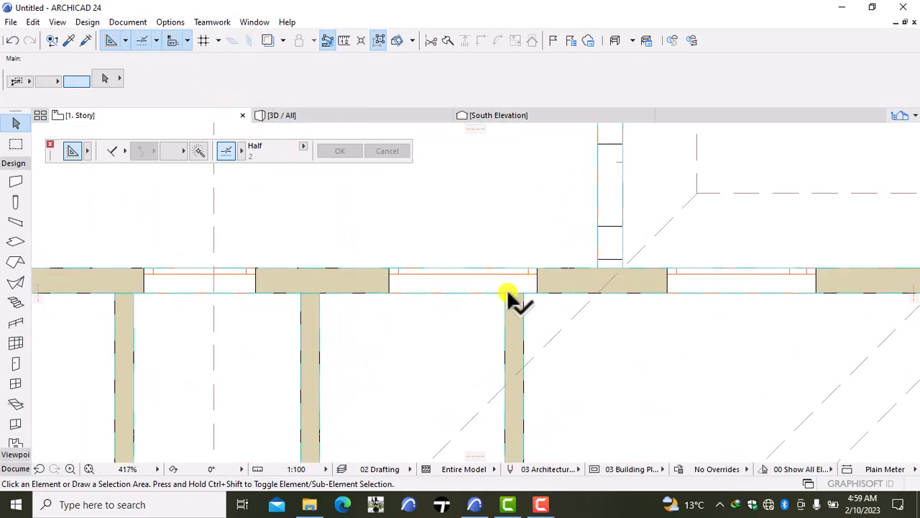
click(536, 280)
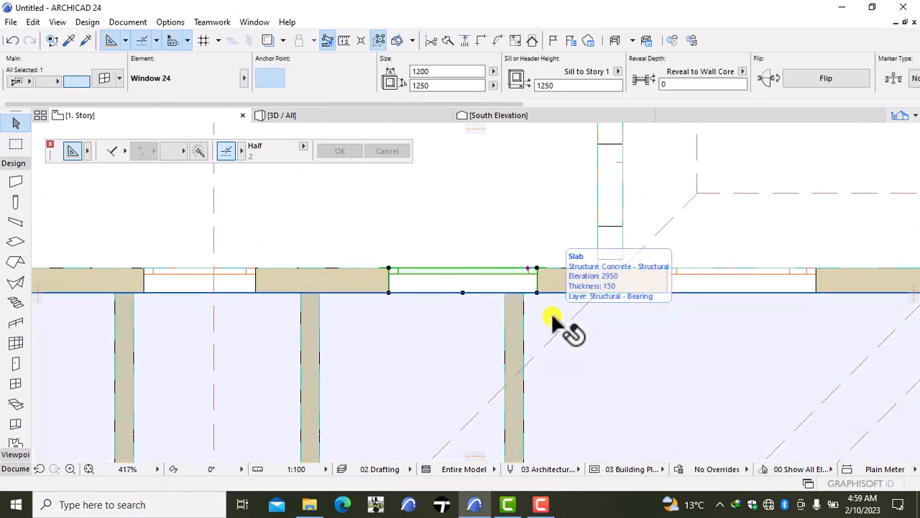
key(Escape)
scroll(551, 312, down, 7)
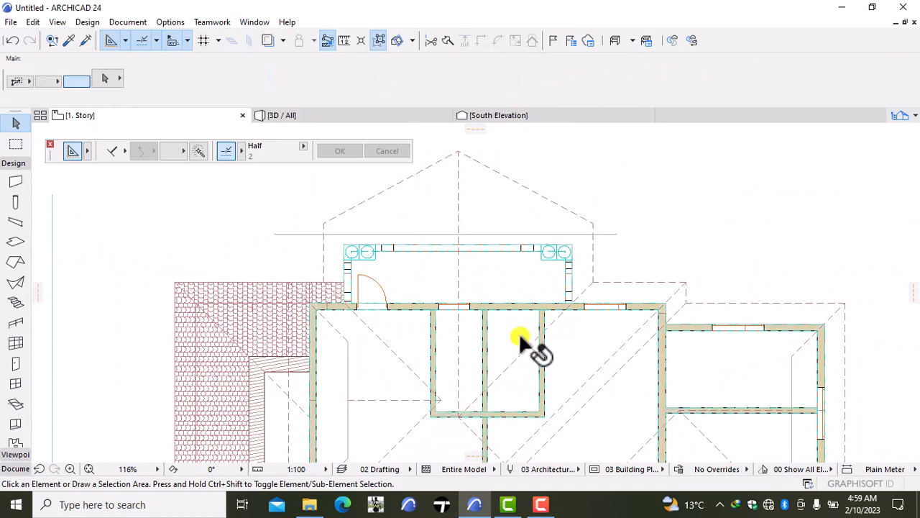
- Measure the widths of the two small rooms along the north wall with the Line tool, discarding the temporary lines
scroll(515, 345, up, 5)
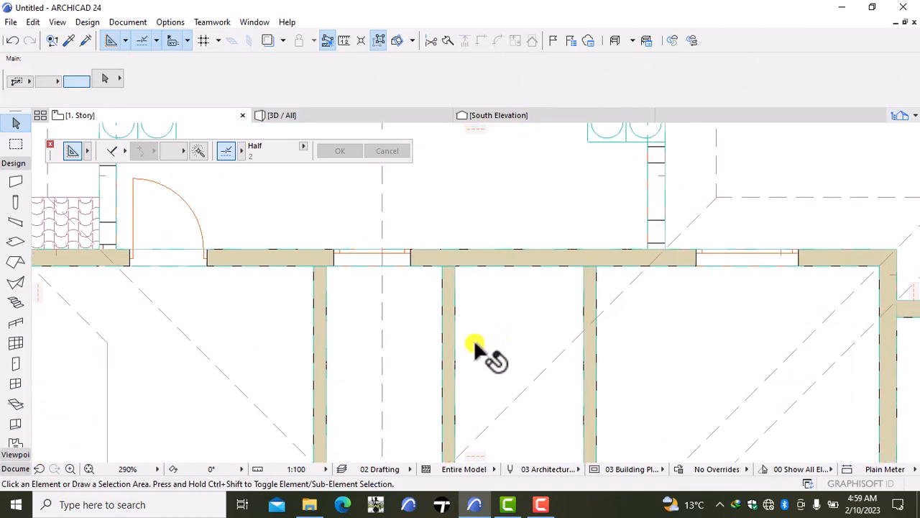
click(10, 468)
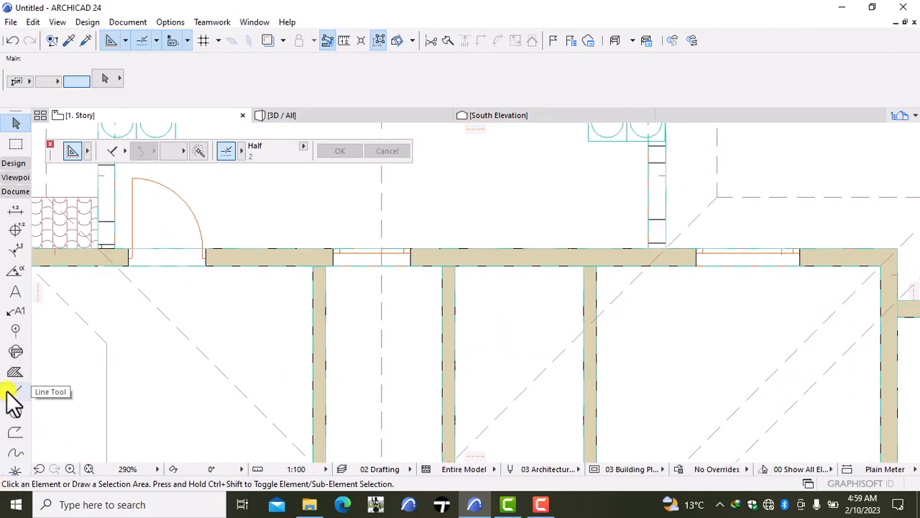
click(15, 392)
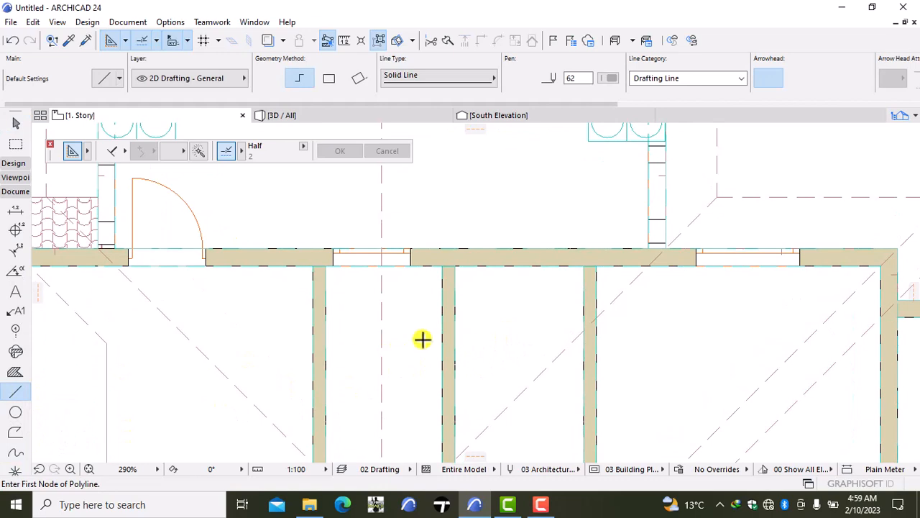
click(580, 266)
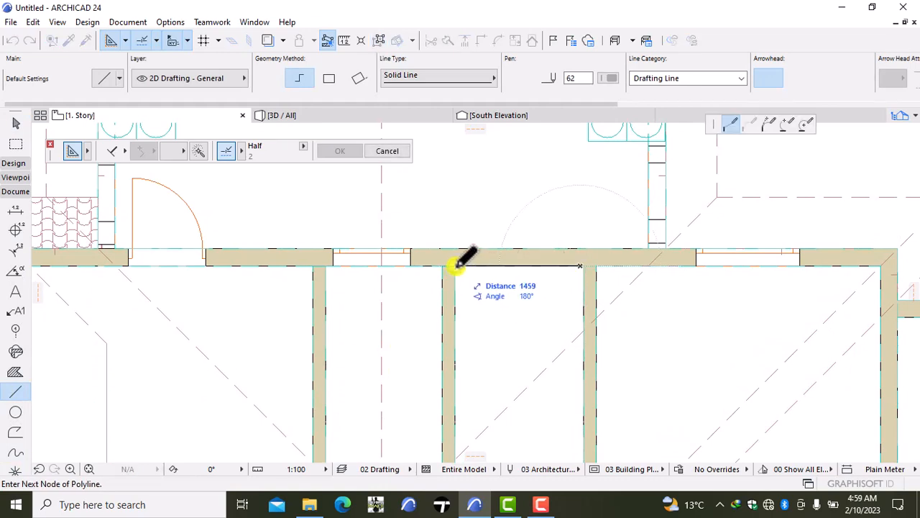
scroll(456, 263, down, 2)
double_click(447, 288)
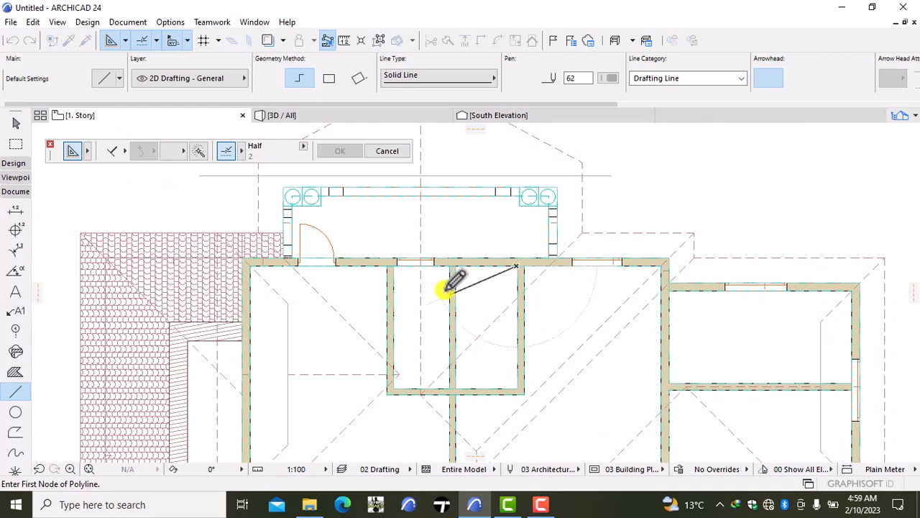
click(448, 264)
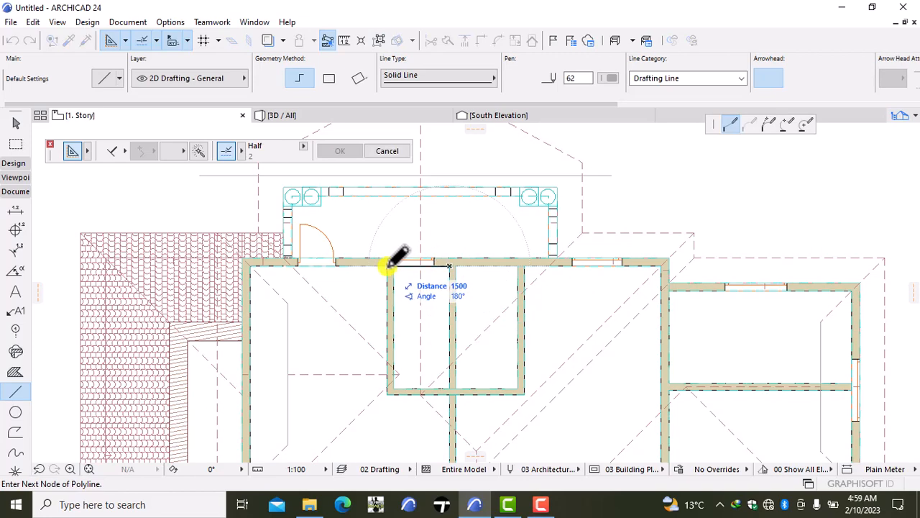
click(388, 266)
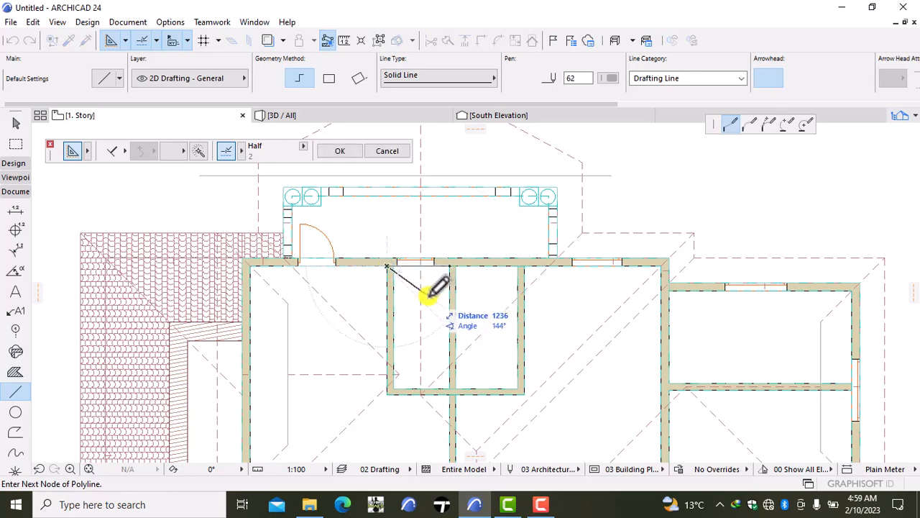
key(Escape)
- Measure along the north wall from the small rooms' east partition to the balcony's east side wall, discarding the temporary line
scroll(429, 303, down, 3)
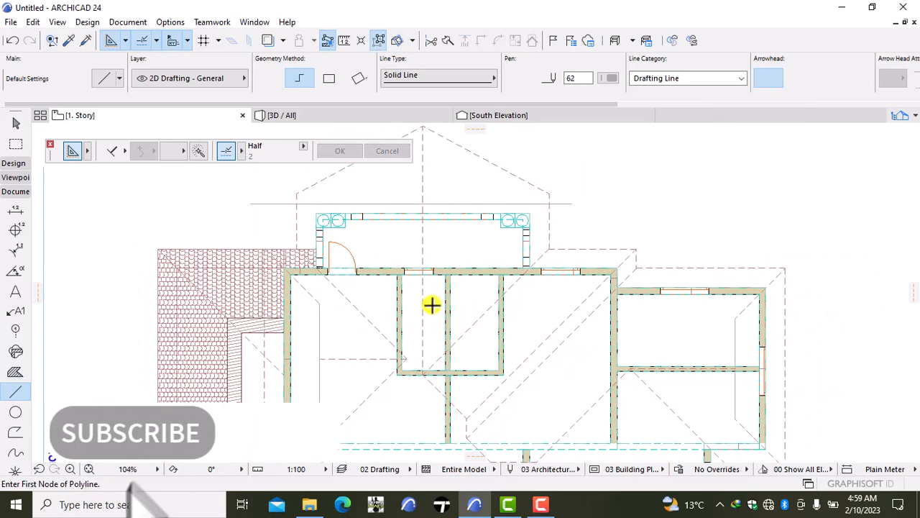
scroll(439, 321, up, 1)
scroll(439, 320, up, 1)
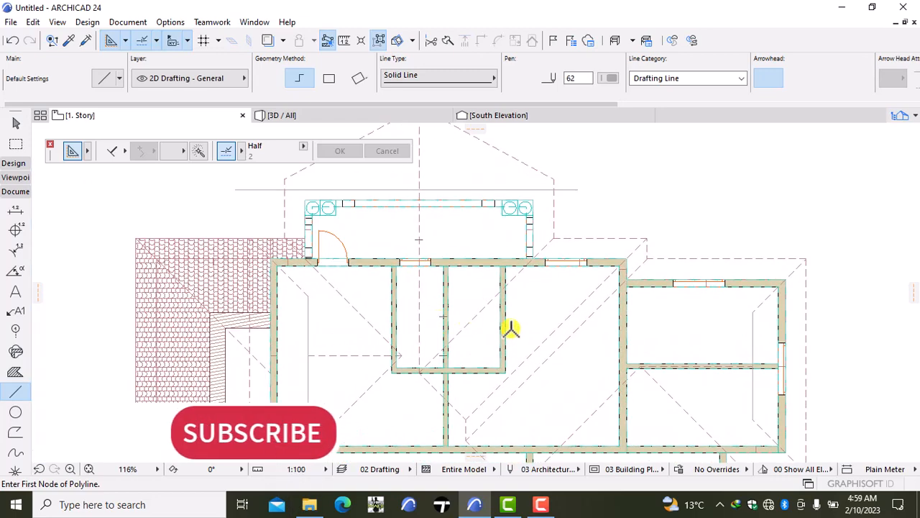
scroll(506, 277, up, 1)
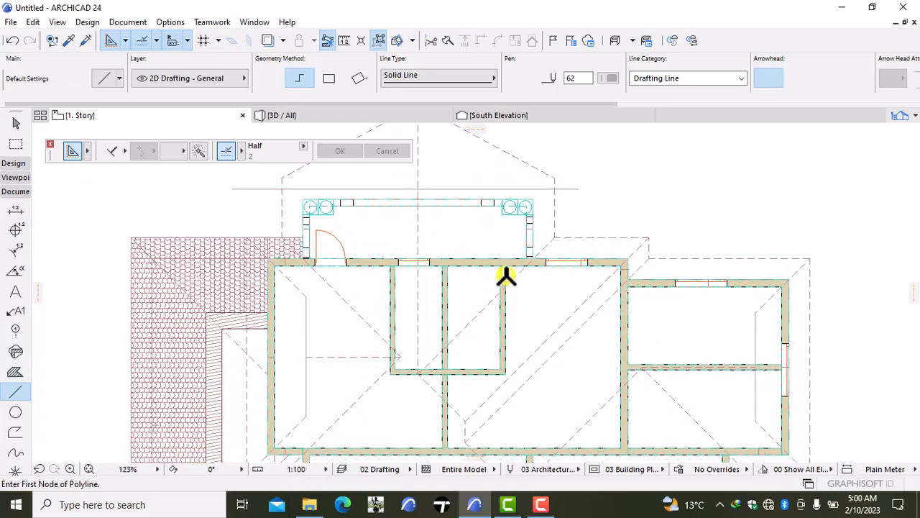
scroll(506, 277, up, 5)
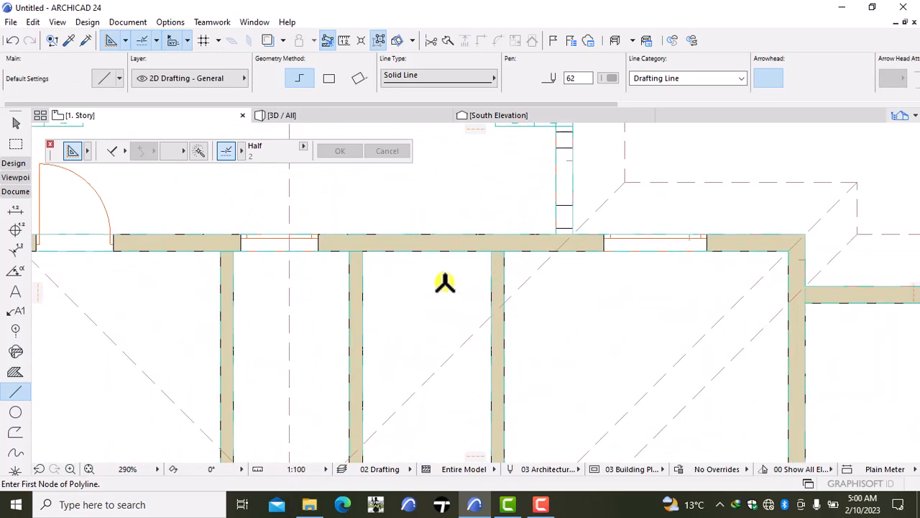
click(504, 250)
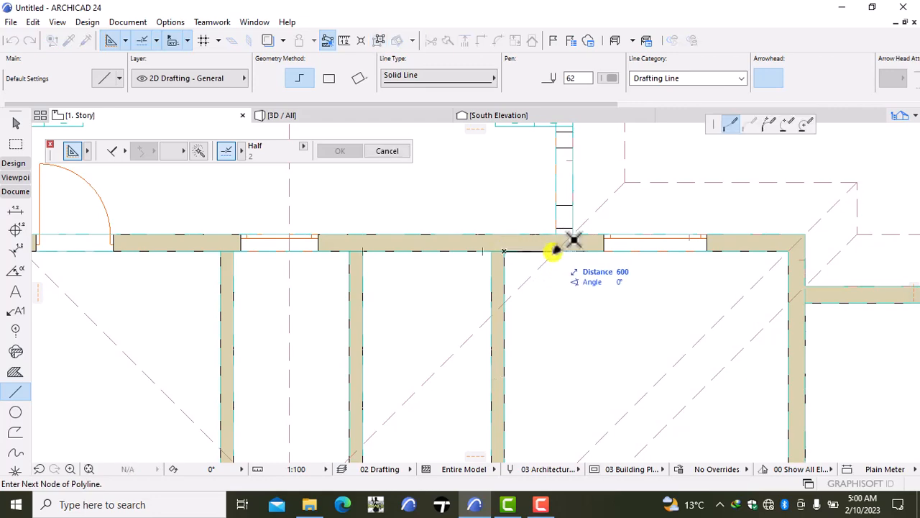
key(Escape)
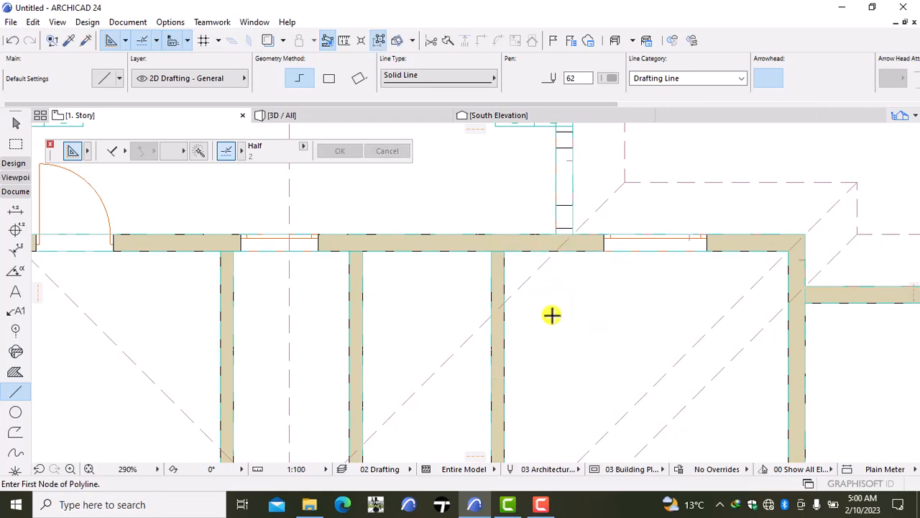
scroll(551, 315, down, 4)
scroll(536, 379, up, 2)
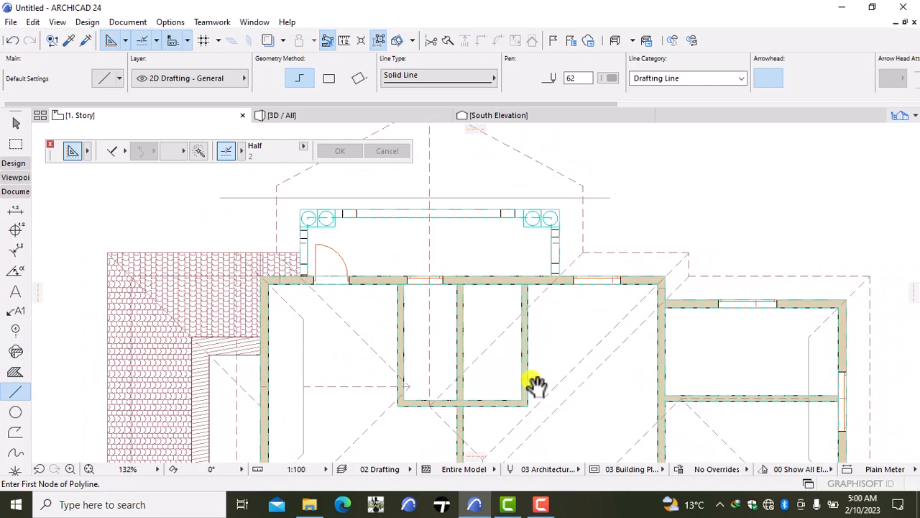
- Move the small rooms' three north-south partition walls, together with the beam over their south wall, 300 mm west
middle_drag(534, 381, 521, 298)
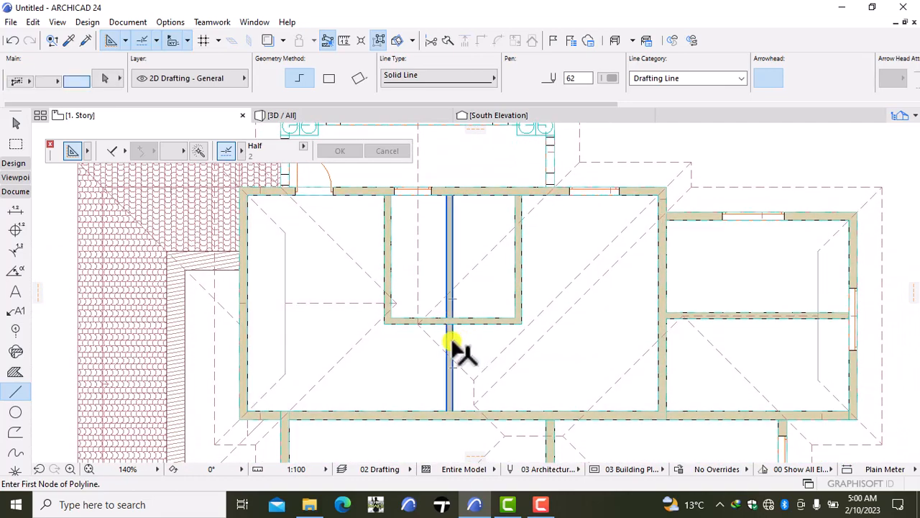
shift+click(453, 349)
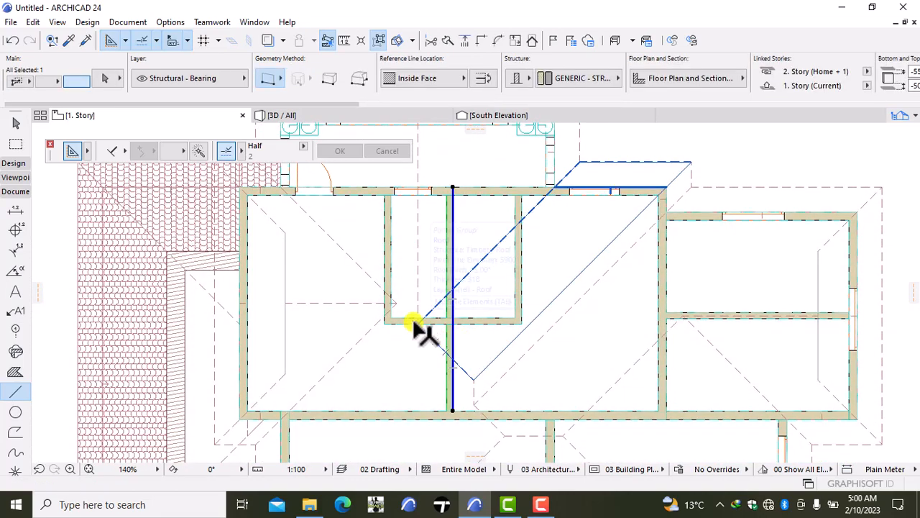
scroll(413, 318, up, 2)
shift+click(410, 318)
shift+click(380, 304)
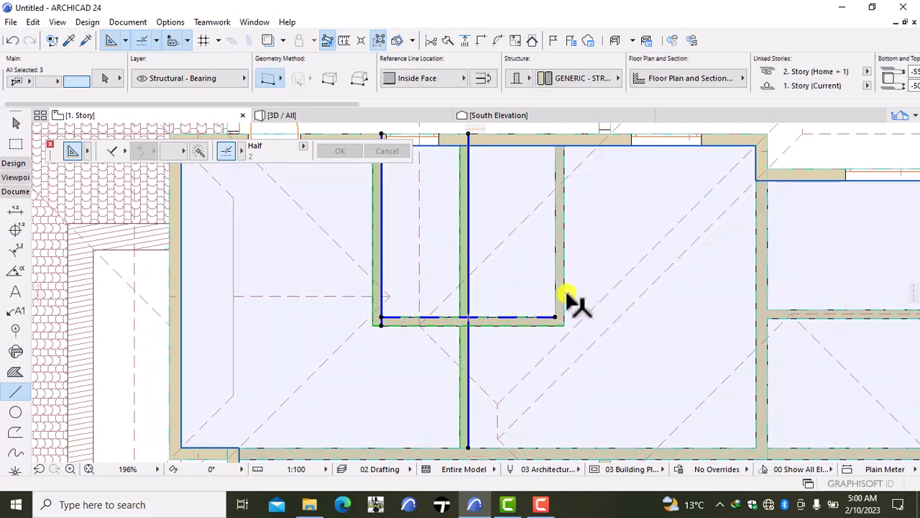
shift+click(564, 295)
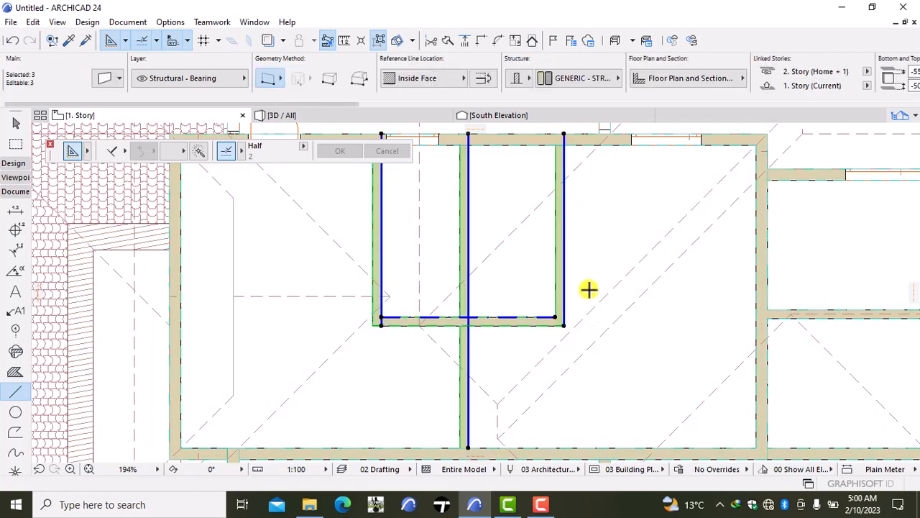
scroll(590, 289, down, 1)
key(ctrl+d)
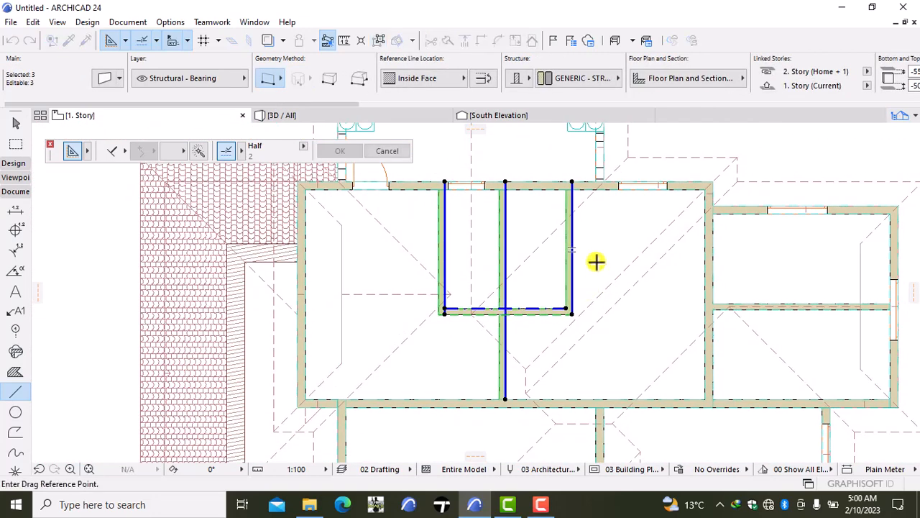
click(596, 262)
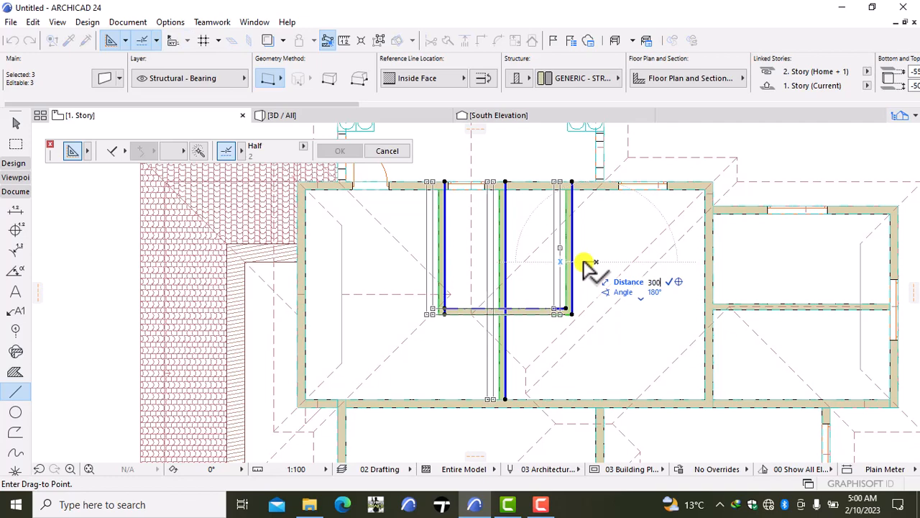
key(Return)
key(Escape)
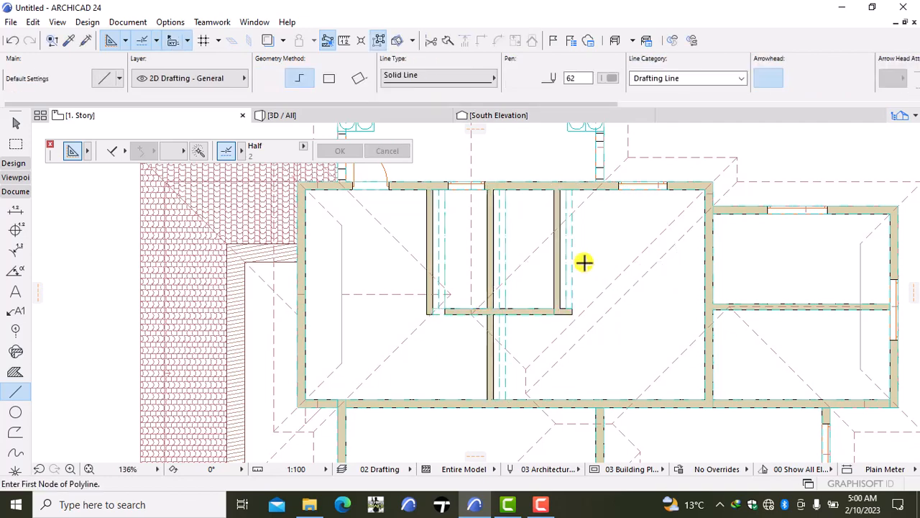
- Move the five beams belonging to the small rooms' partition walls 300 mm west
shift+click(503, 320)
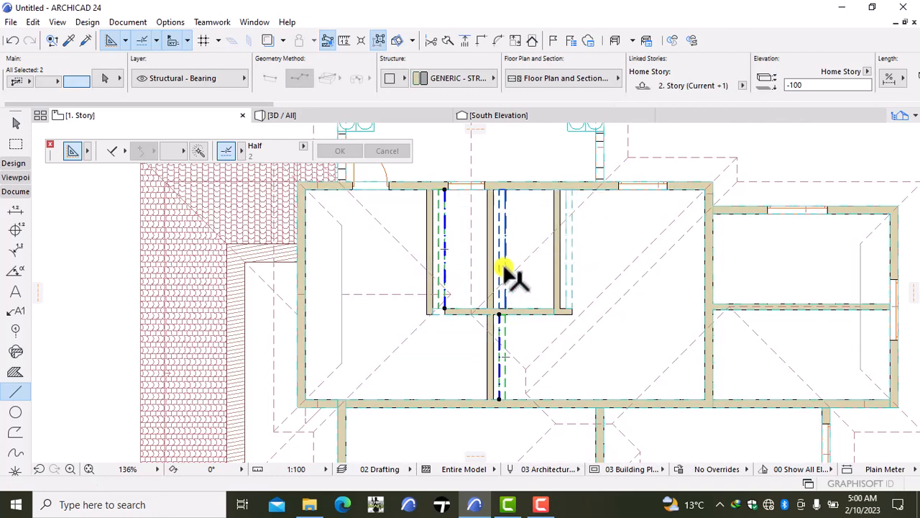
shift+click(567, 264)
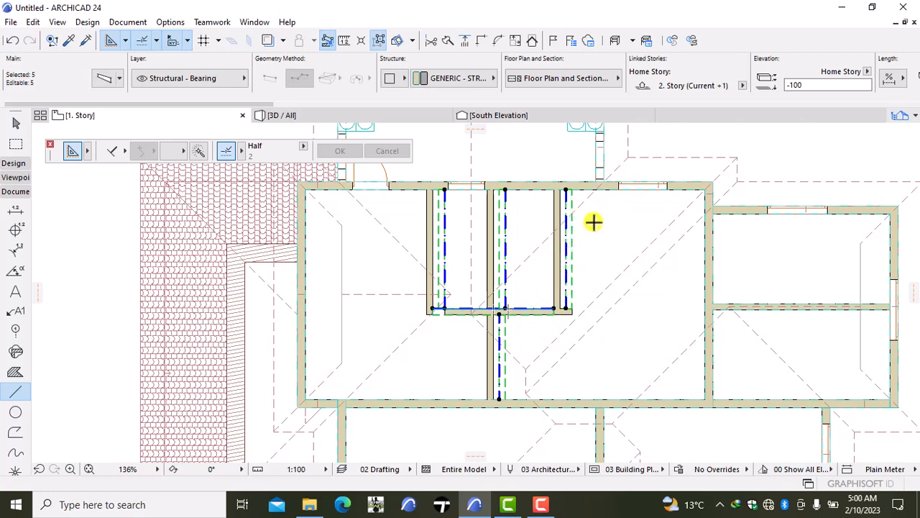
key(ctrl+d)
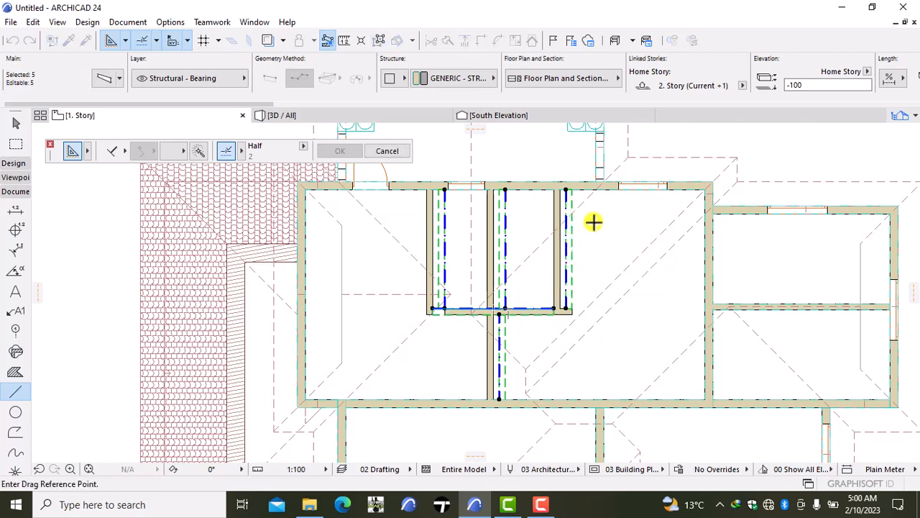
click(594, 222)
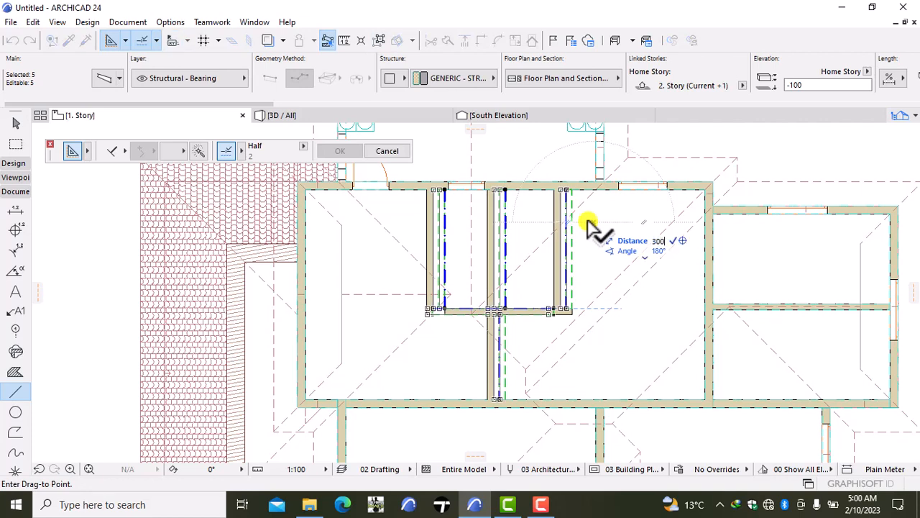
key(Return)
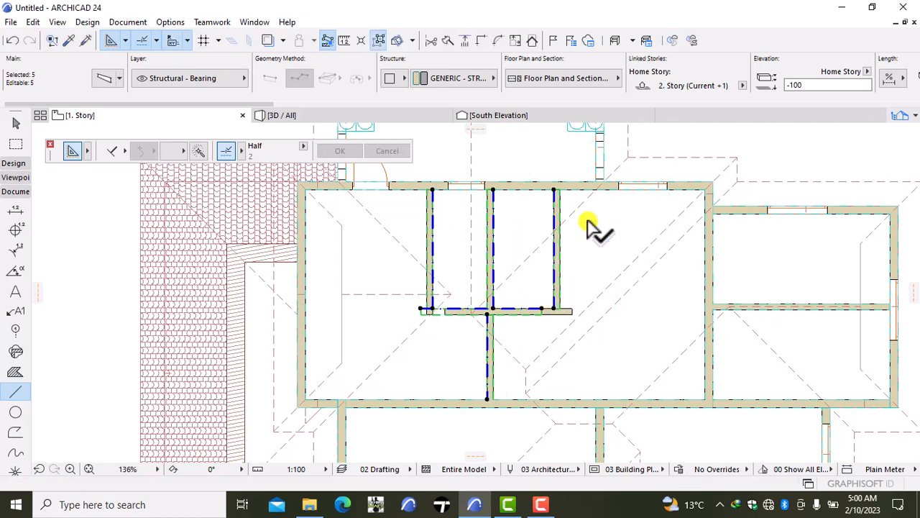
key(Escape)
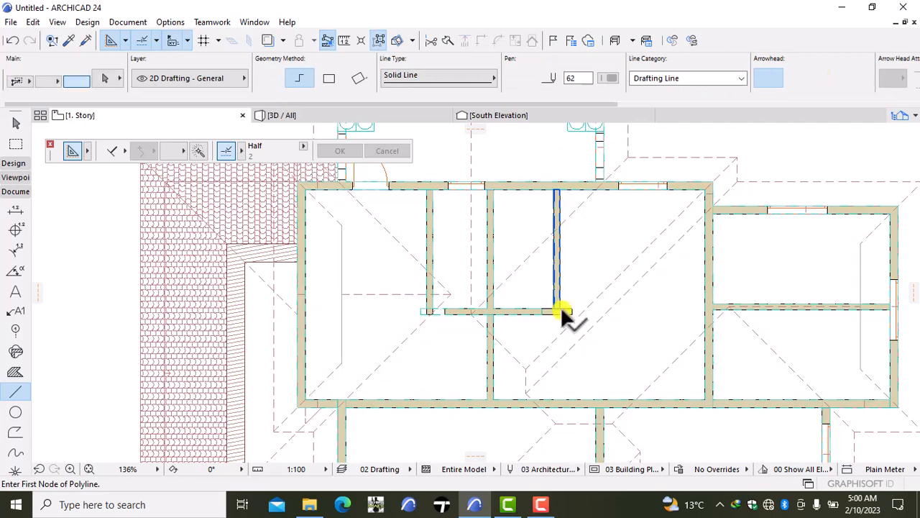
- Move the small rooms' south partition wall 300 mm west and clear the selection
shift+click(570, 310)
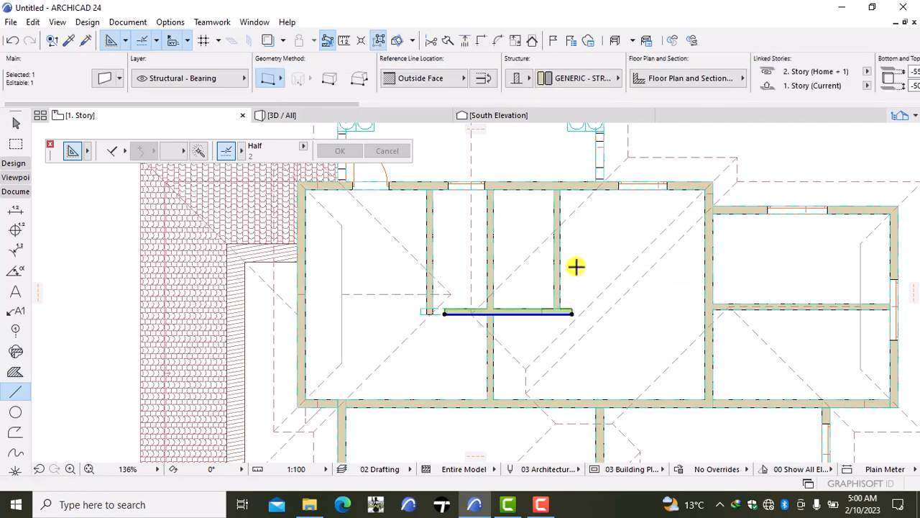
key(ctrl+d)
click(575, 267)
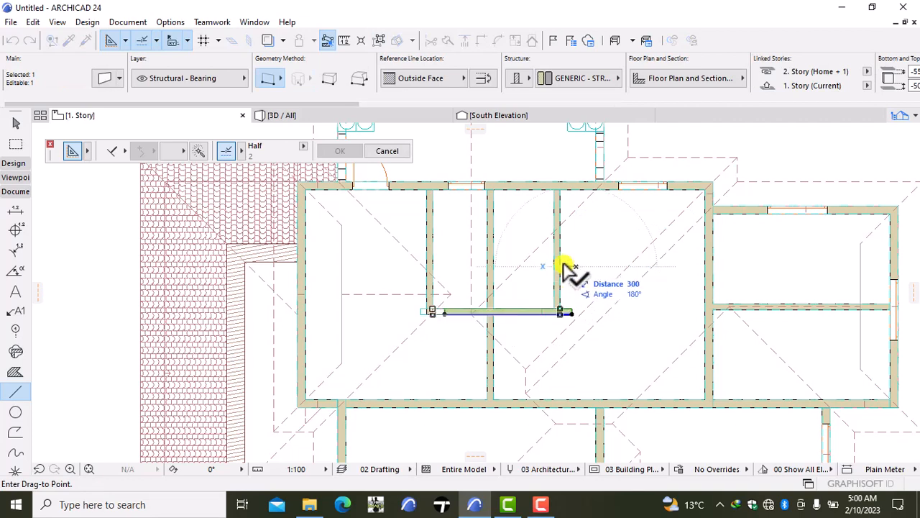
key(Return)
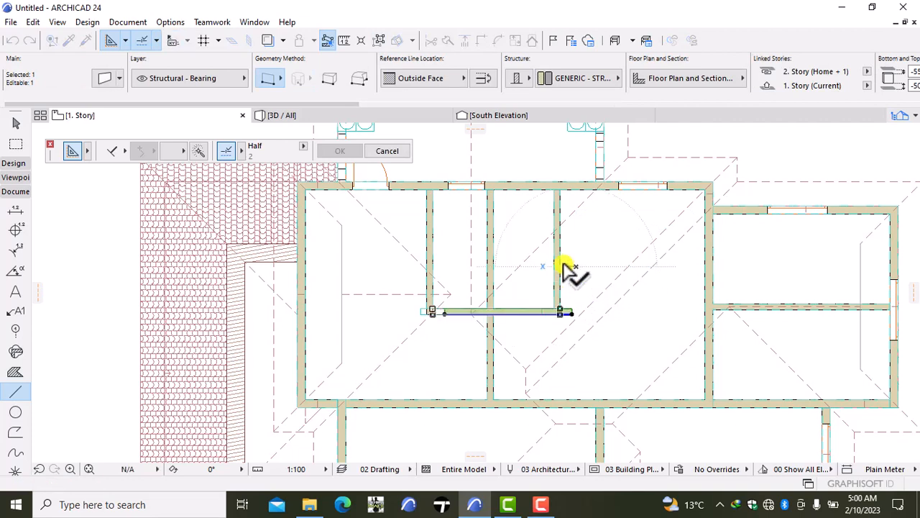
key(Escape)
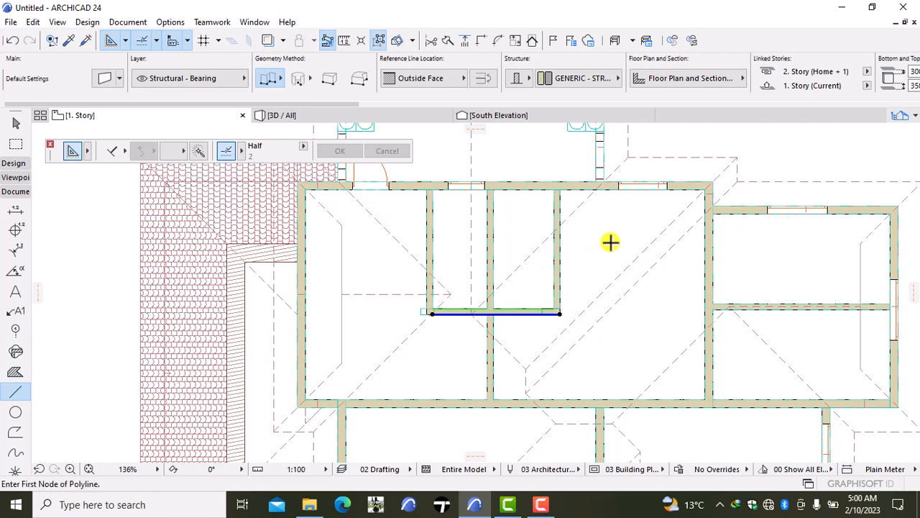
- Move the beam over the small rooms' south wall about 290 mm back east, in line with that wall
scroll(430, 300, up, 2)
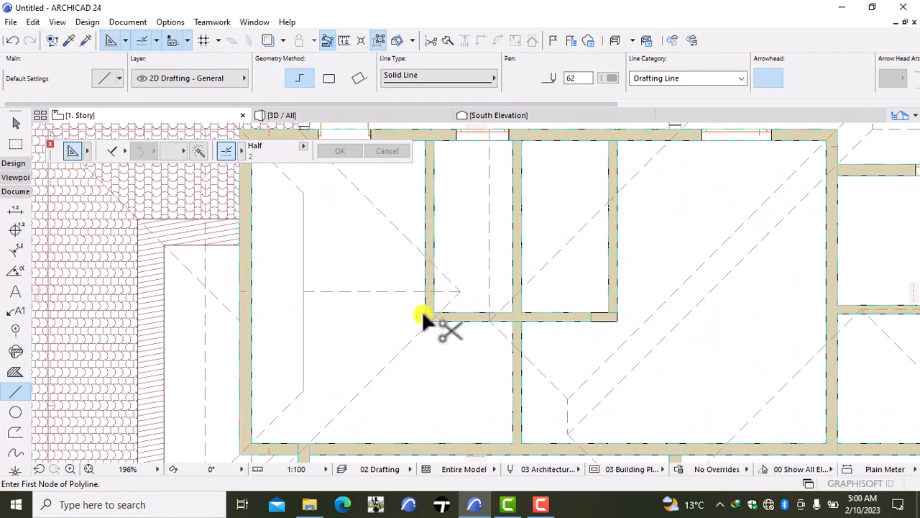
shift+click(420, 316)
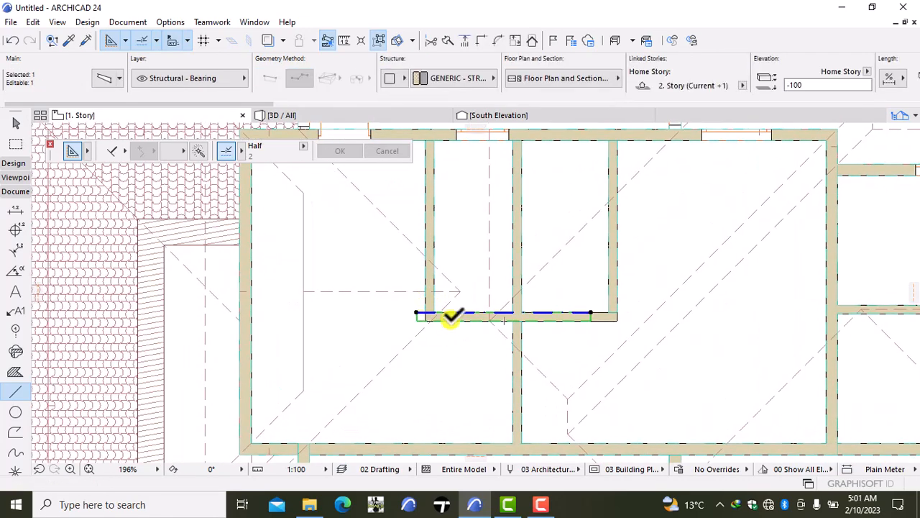
key(ctrl+d)
click(633, 293)
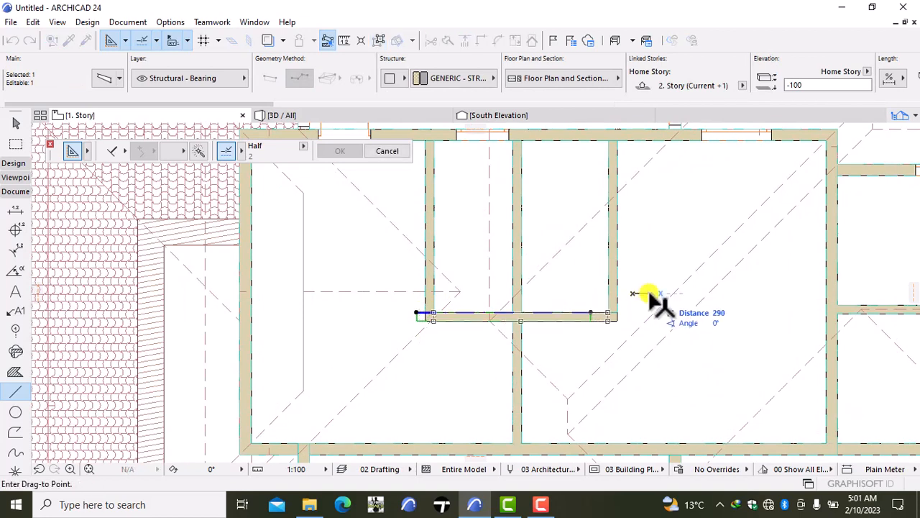
key(Escape)
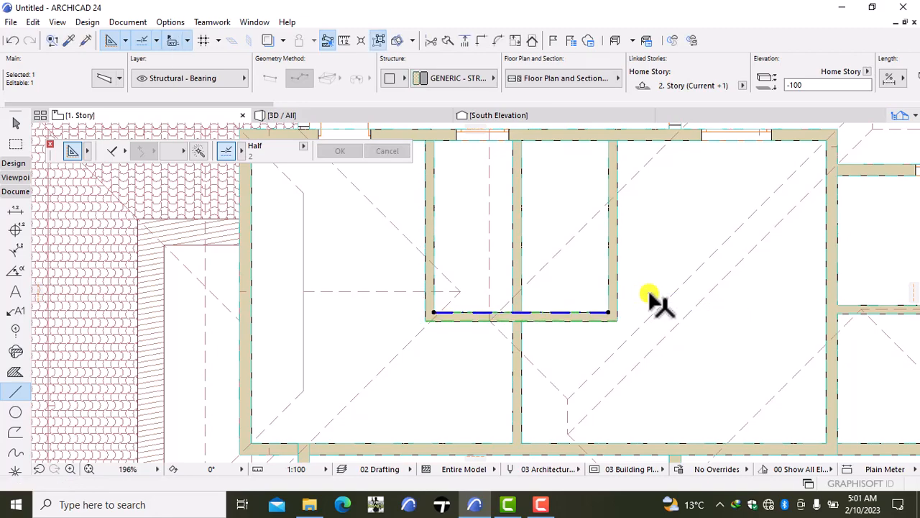
key(Escape)
- Place a 900 by 2100 door, matching the existing balcony door, in the north wall just east of the small rooms, opening onto the balcony
scroll(602, 299, down, 3)
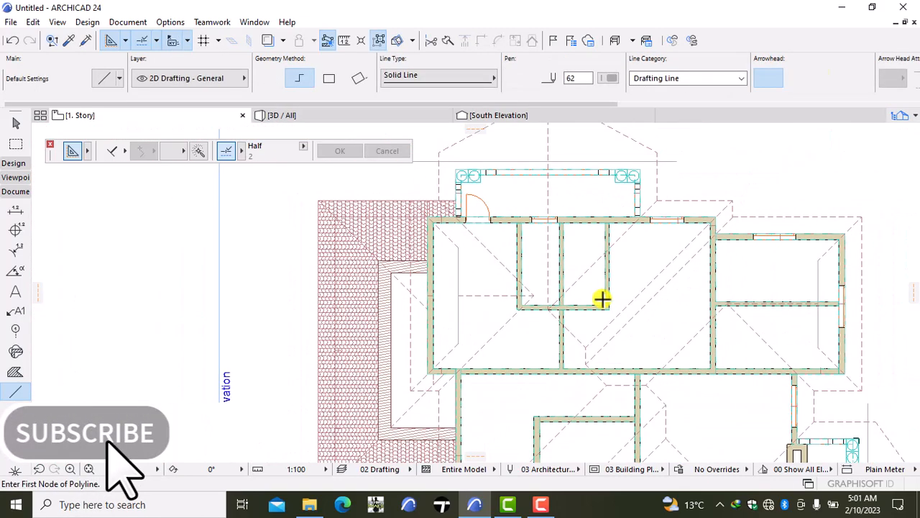
scroll(602, 300, up, 6)
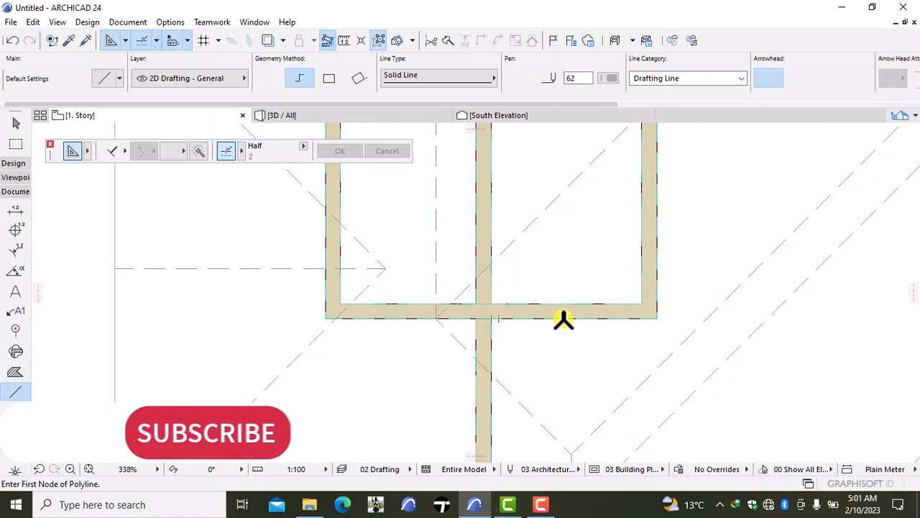
scroll(554, 321, down, 5)
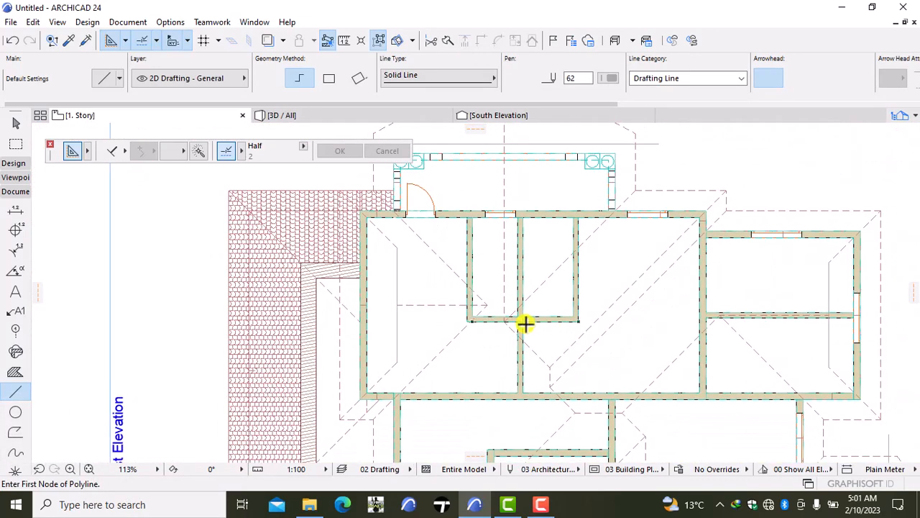
middle_drag(553, 206, 535, 234)
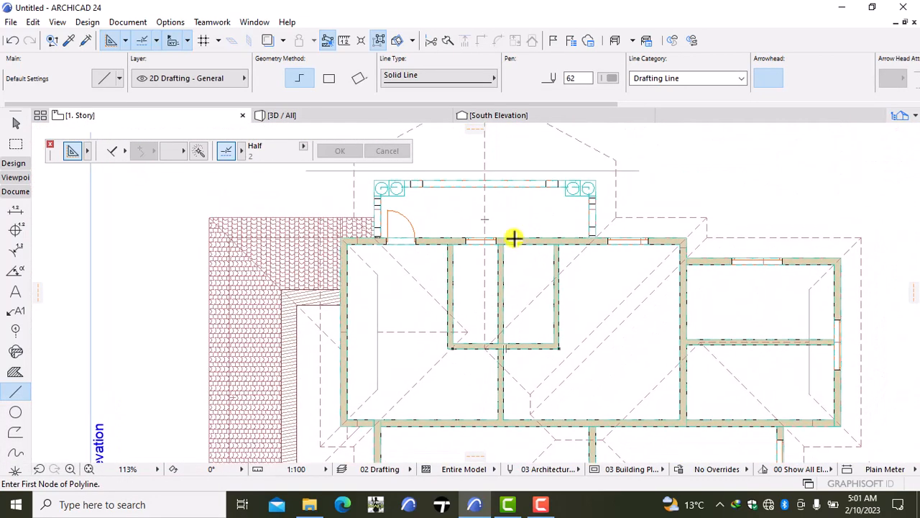
alt+click(417, 243)
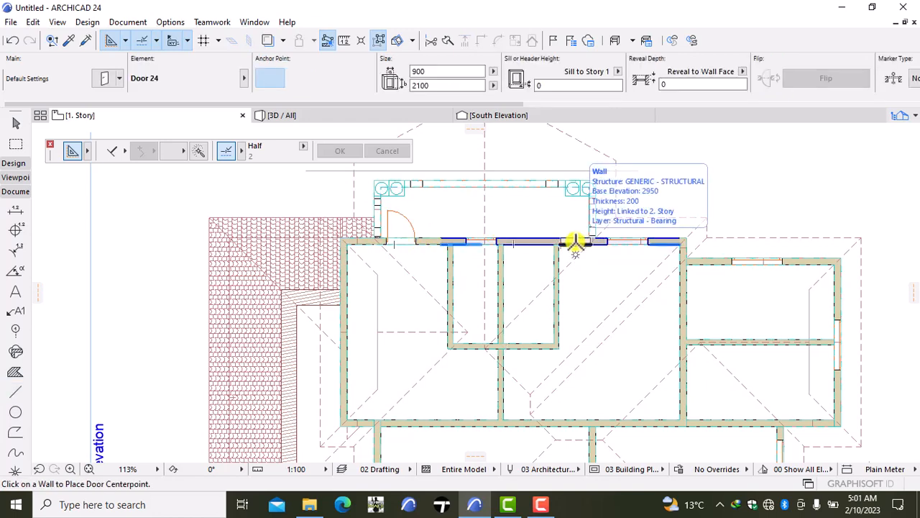
click(575, 242)
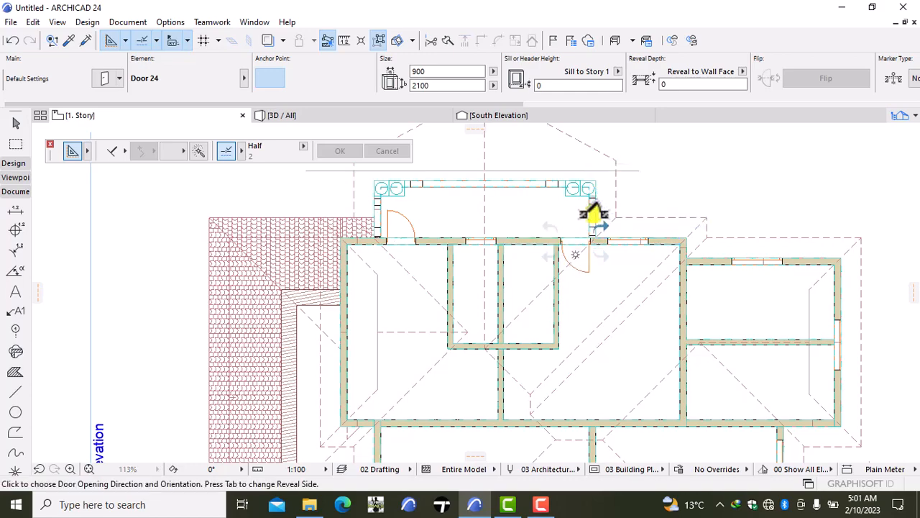
click(669, 195)
scroll(600, 268, down, 2)
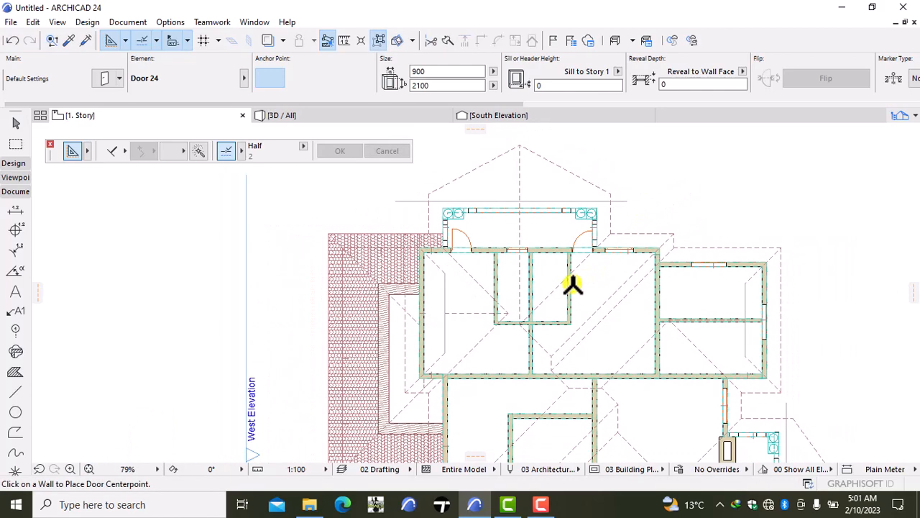
- Move the beam along the small rooms' east partition 100 mm west and clear the selection
scroll(573, 285, up, 3)
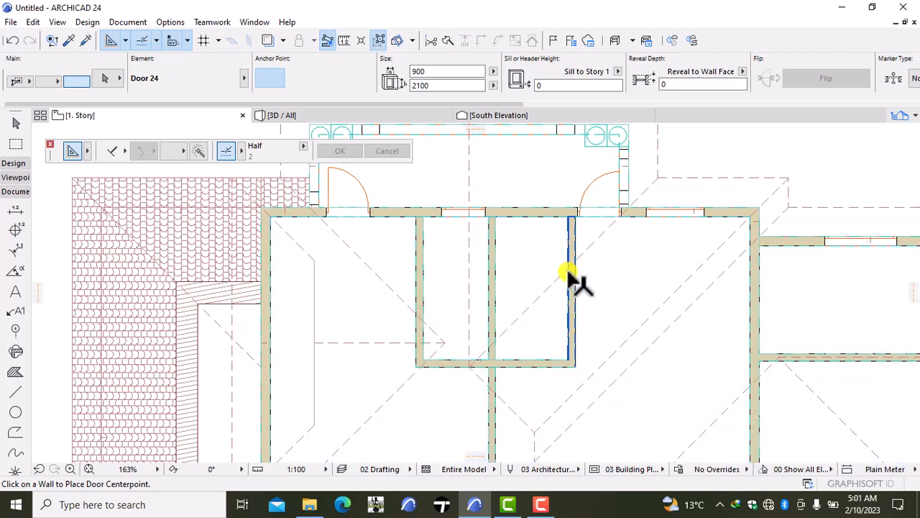
shift+click(568, 273)
scroll(568, 273, up, 5)
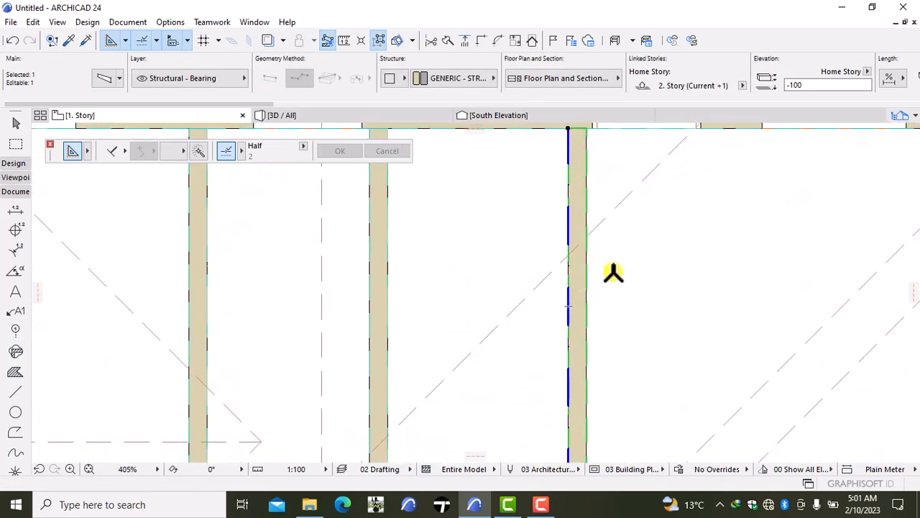
key(ctrl+d)
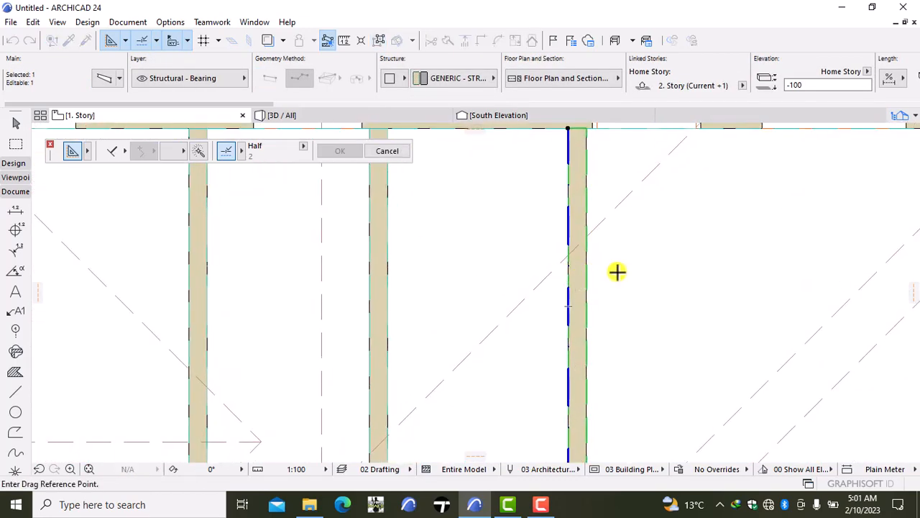
click(617, 271)
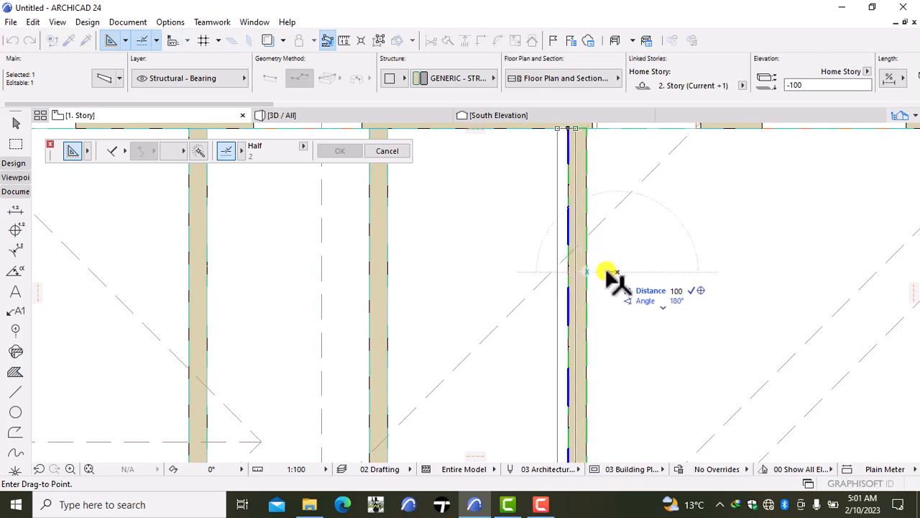
click(606, 272)
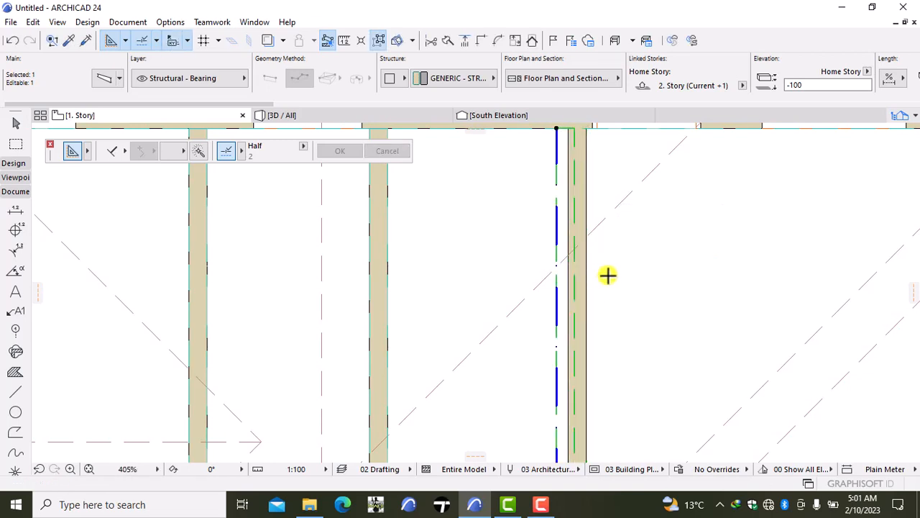
key(Escape)
- Move the small rooms' east partition wall 100 mm west and clear the selection
shift+click(584, 296)
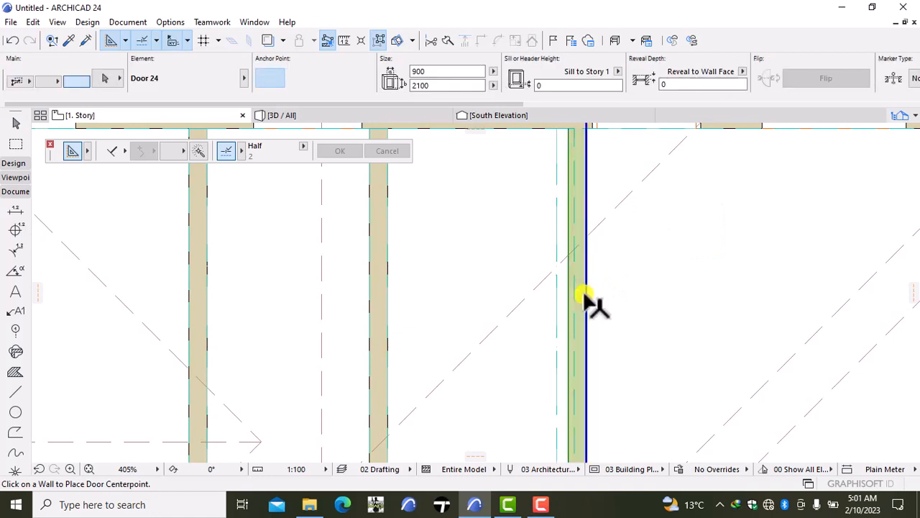
key(ctrl+d)
click(633, 298)
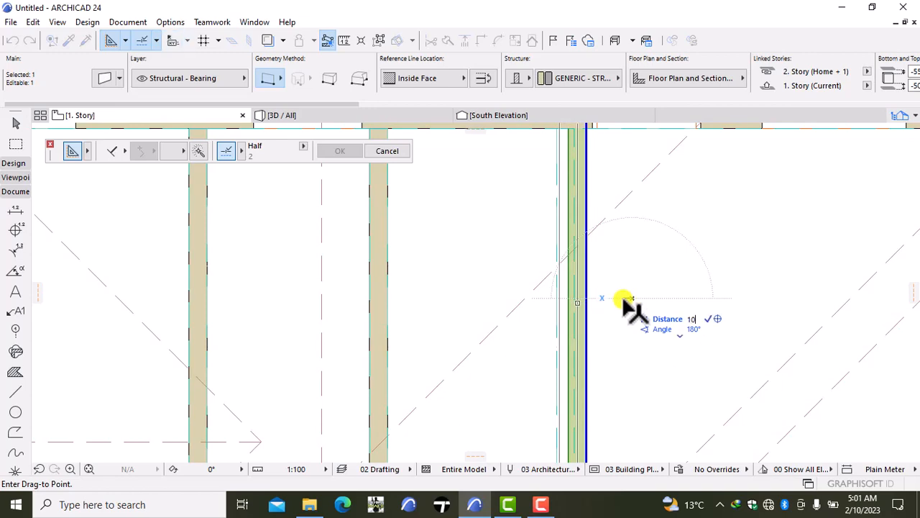
text(100)
key(Return)
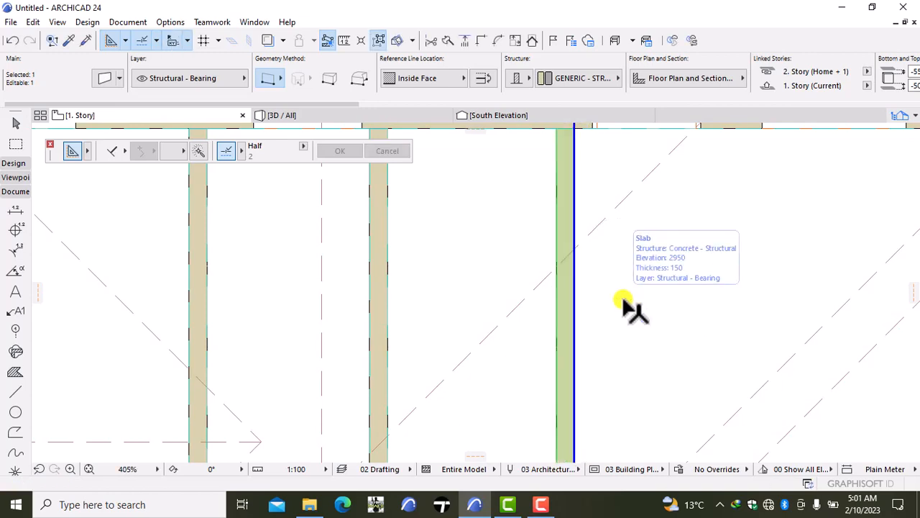
key(Escape)
- Shorten the small rooms' south wall so its east end meets the outer face of the east partition
scroll(622, 299, down, 5)
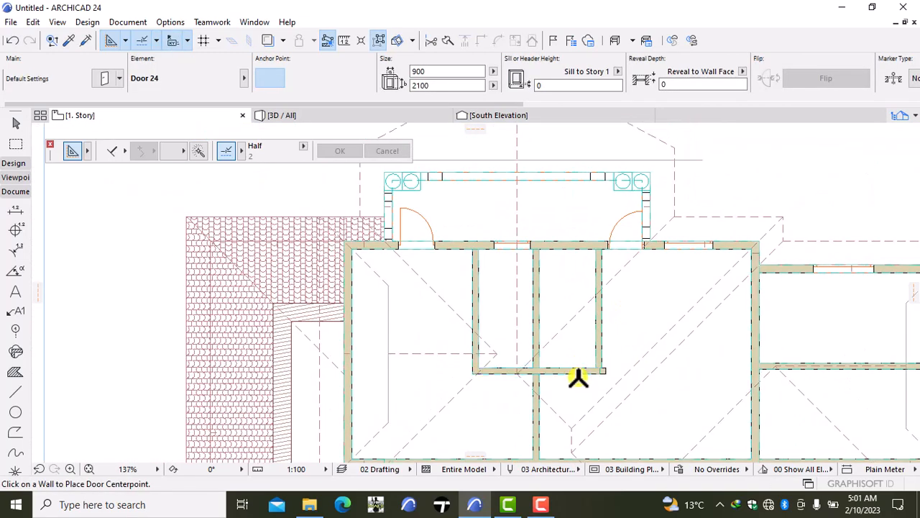
scroll(621, 371, up, 3)
scroll(621, 371, up, 5)
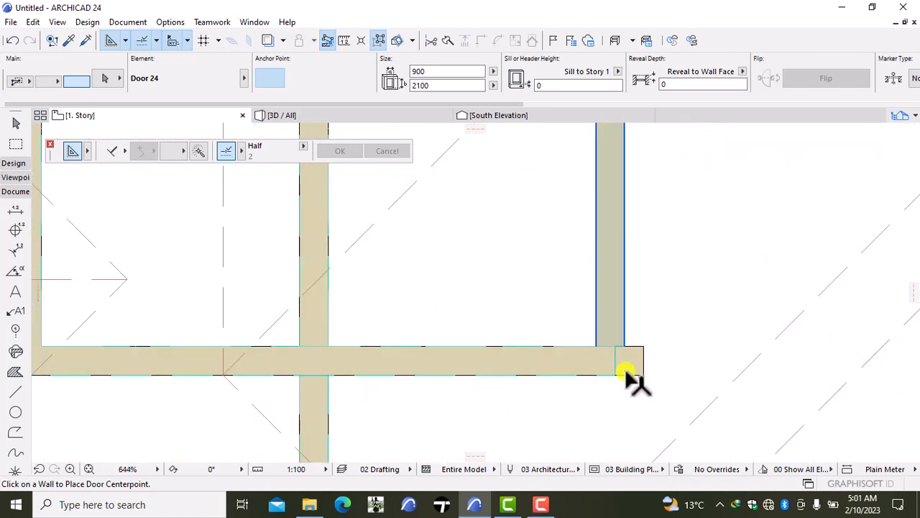
shift+click(636, 372)
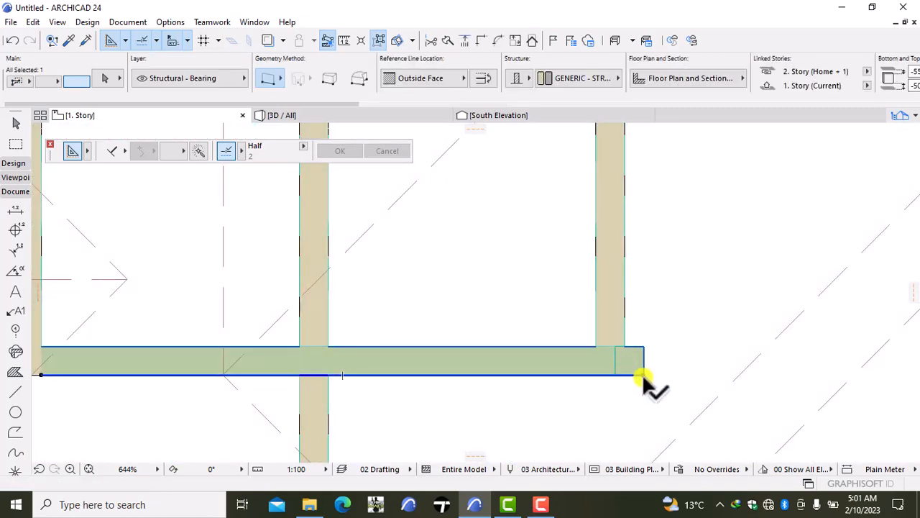
click(642, 372)
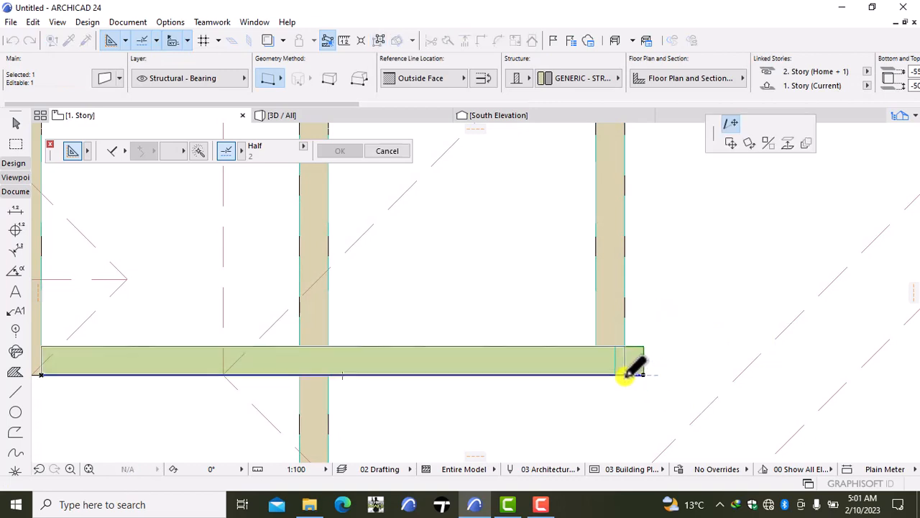
click(626, 375)
key(Escape)
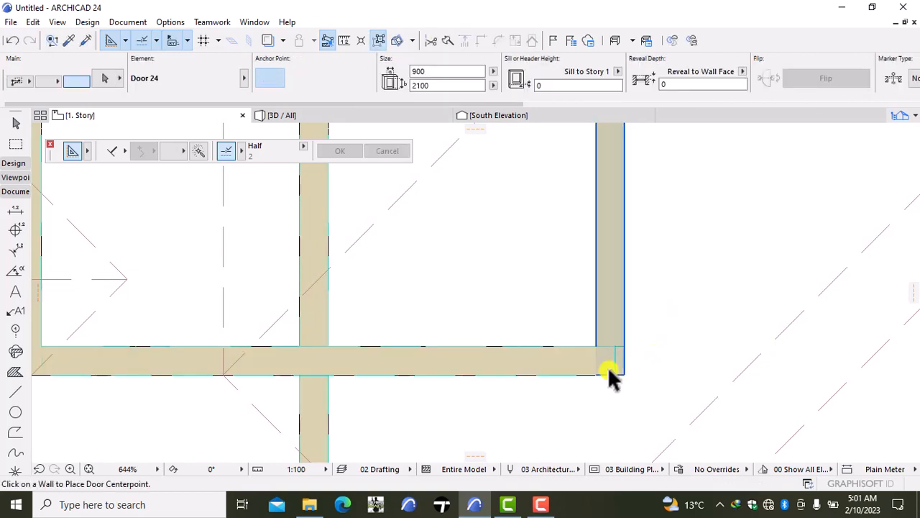
- Stretch the beam over the small rooms' south wall east to the outer face of the east partition
shift+click(616, 360)
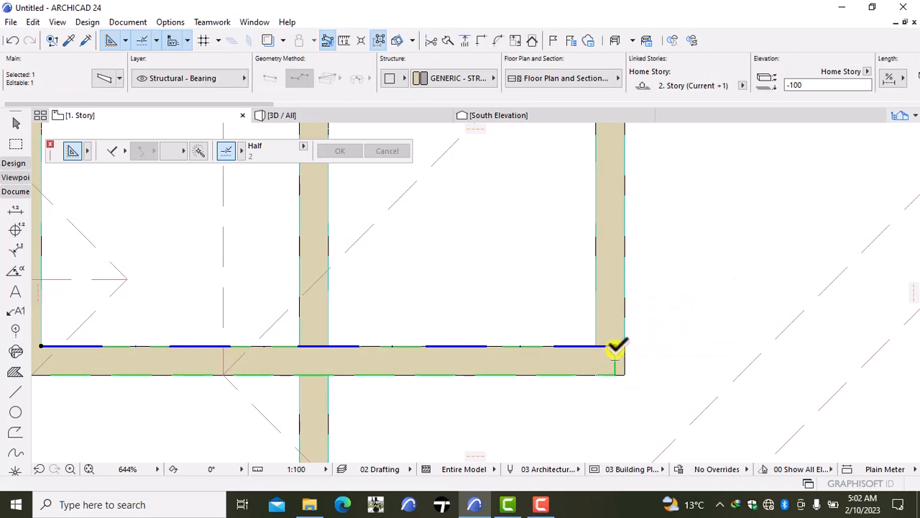
click(616, 346)
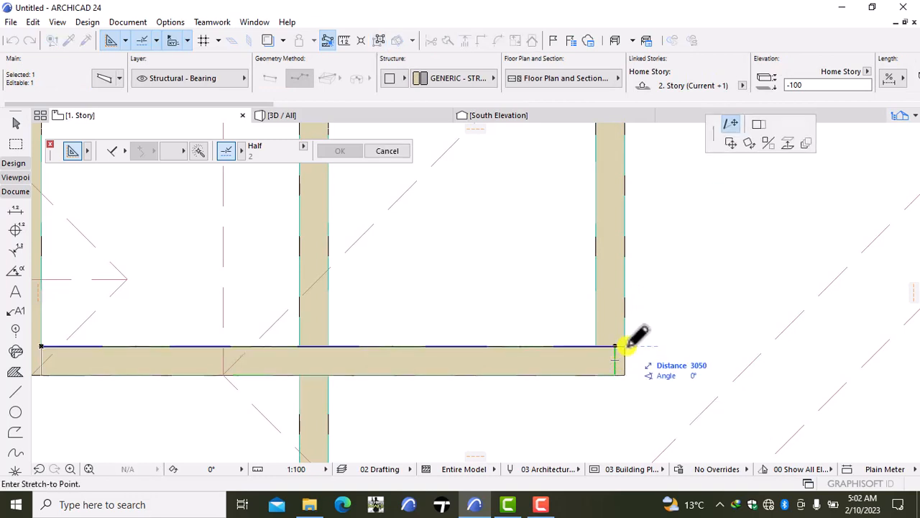
click(624, 346)
key(Escape)
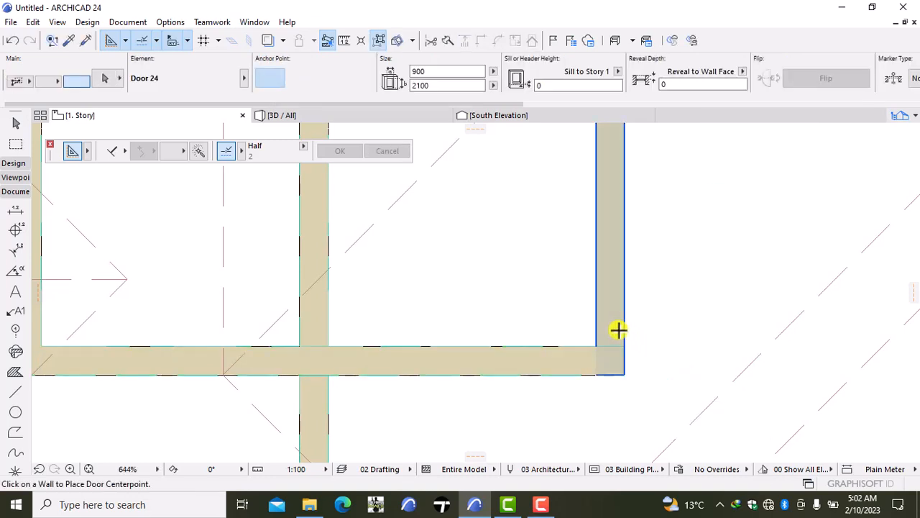
shift+click(607, 360)
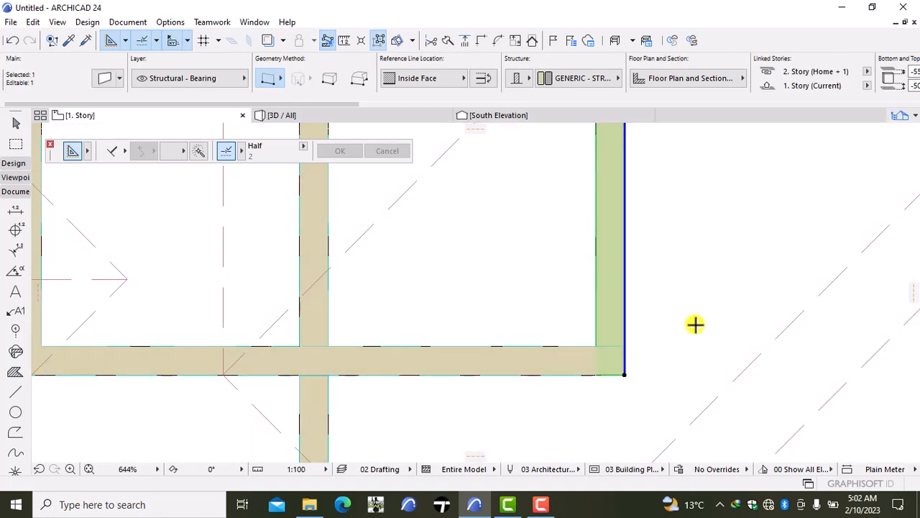
key(Escape)
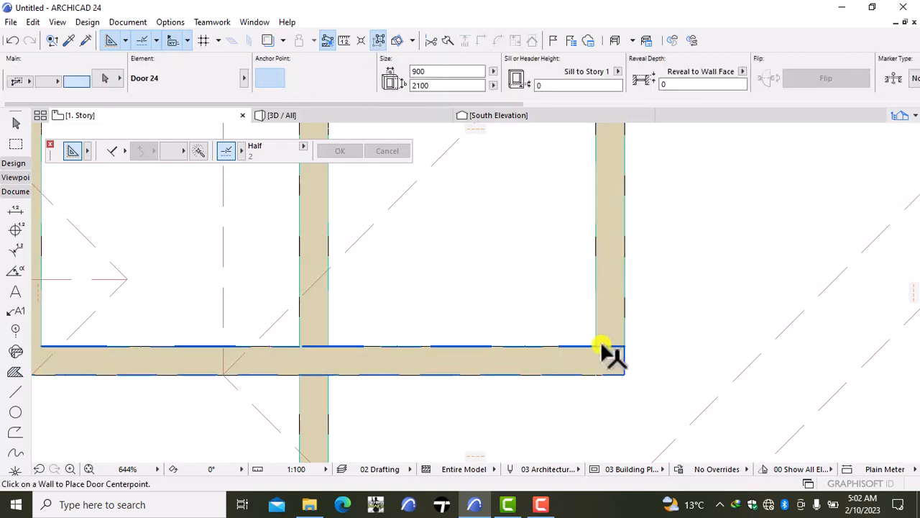
- Intersect the beams over the small rooms' south and east walls so they join at the southeast corner, and clear the selection
shift+click(610, 354)
shift+click(626, 316)
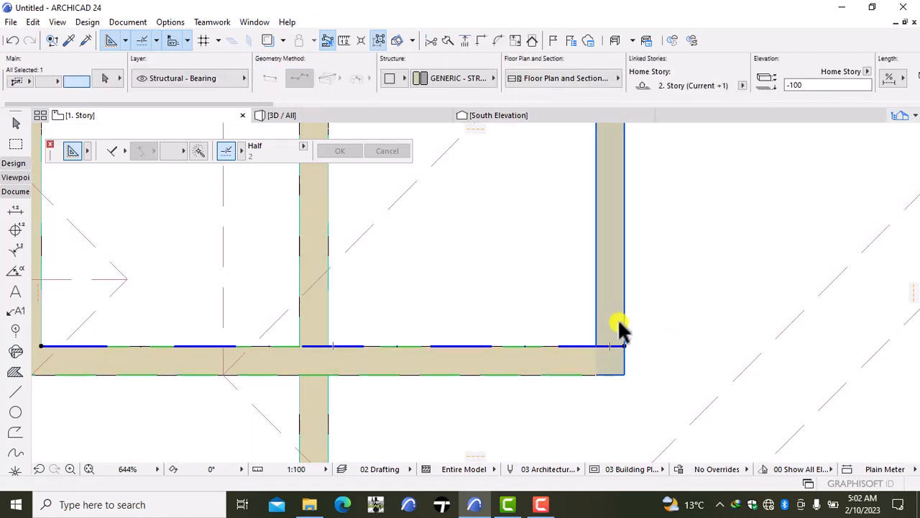
shift+click(626, 252)
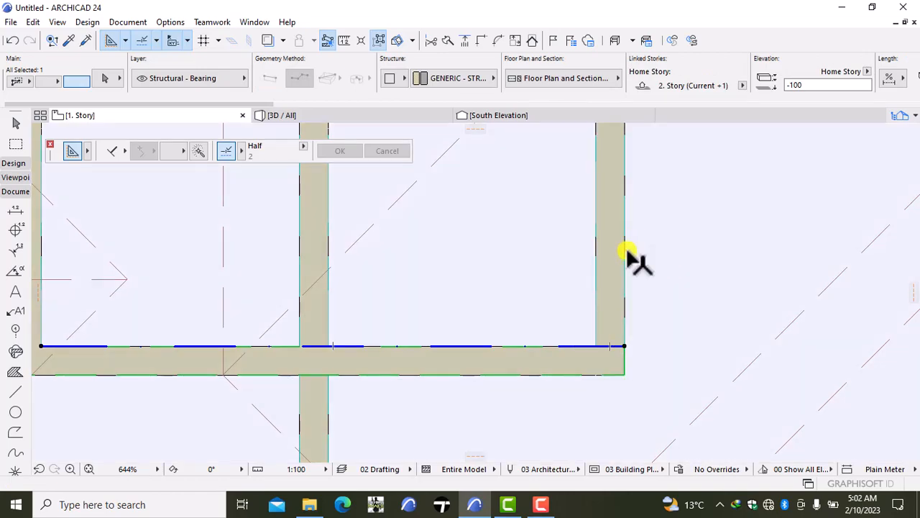
scroll(621, 292, down, 6)
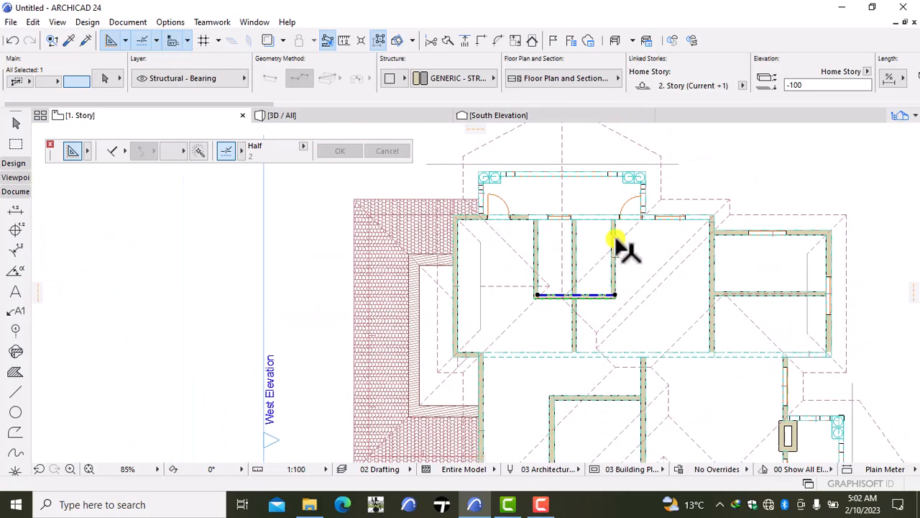
scroll(622, 245, up, 5)
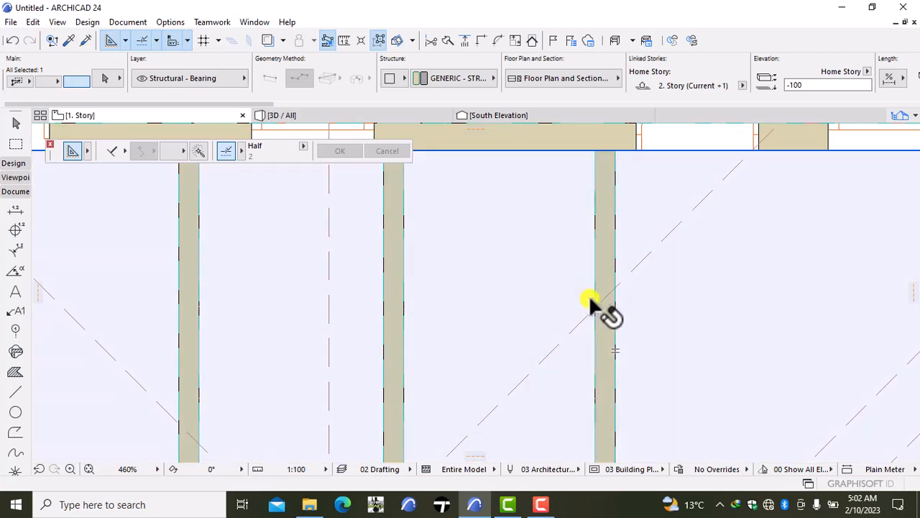
click(594, 303)
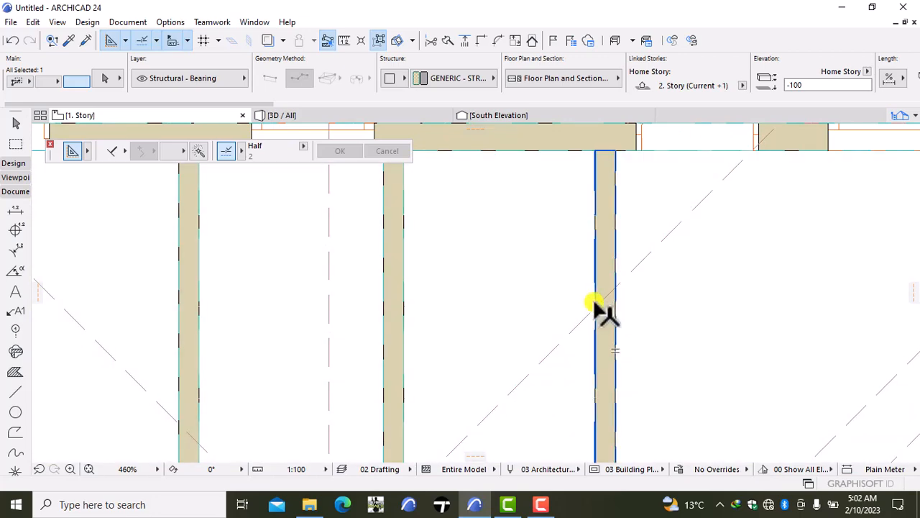
shift+click(595, 302)
scroll(609, 242, down, 4)
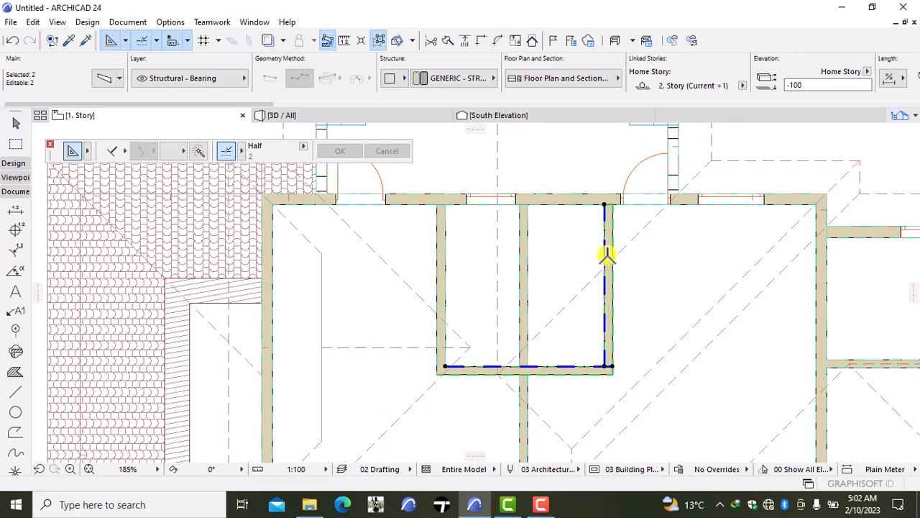
scroll(607, 255, up, 1)
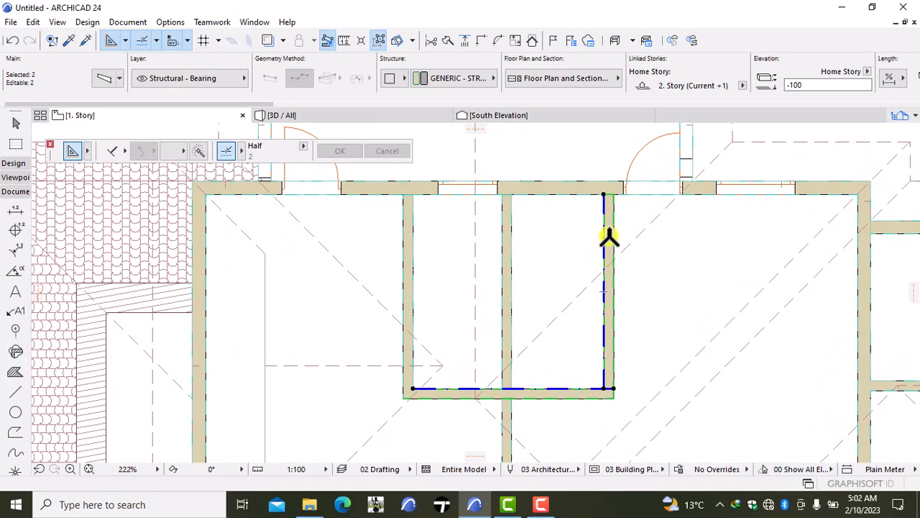
click(479, 39)
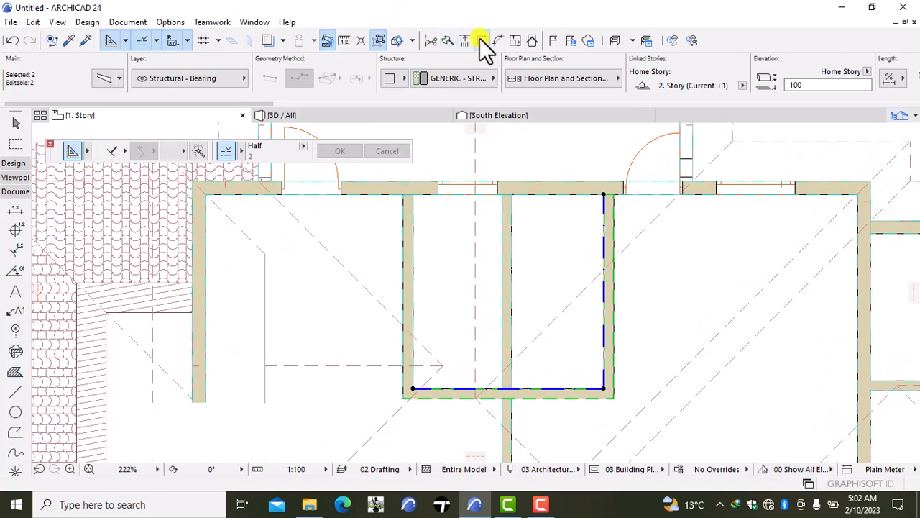
key(d)
- Move the balcony's east door about 43 mm west along the north wall and clear the selection
scroll(538, 378, down, 2)
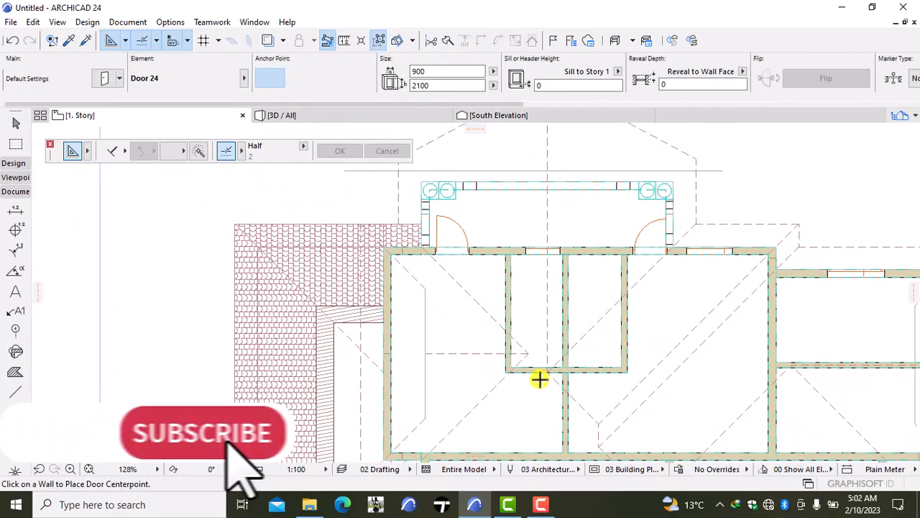
scroll(438, 367, up, 4)
scroll(655, 365, down, 6)
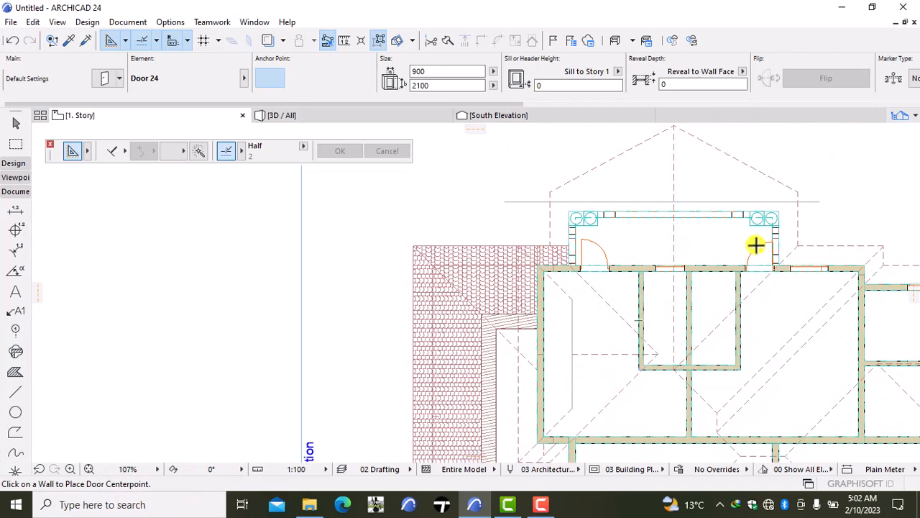
scroll(755, 248, up, 6)
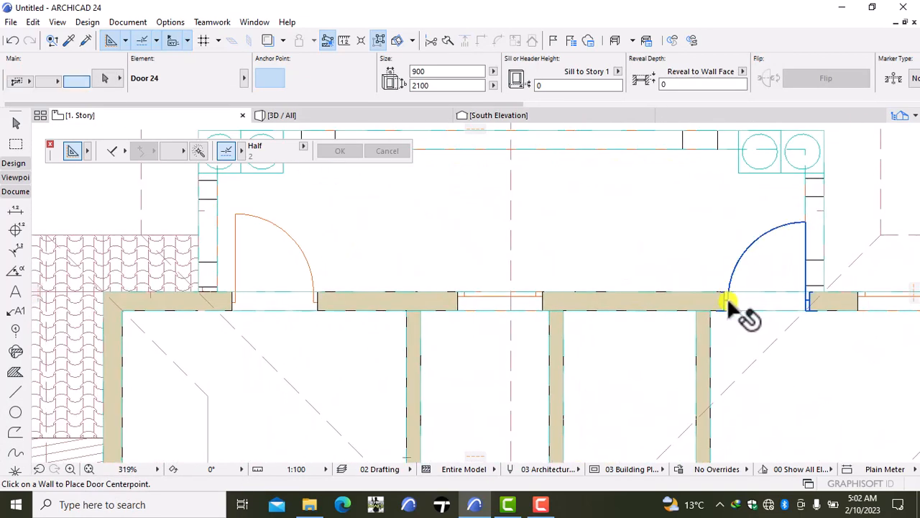
click(729, 297)
key(ctrl+d)
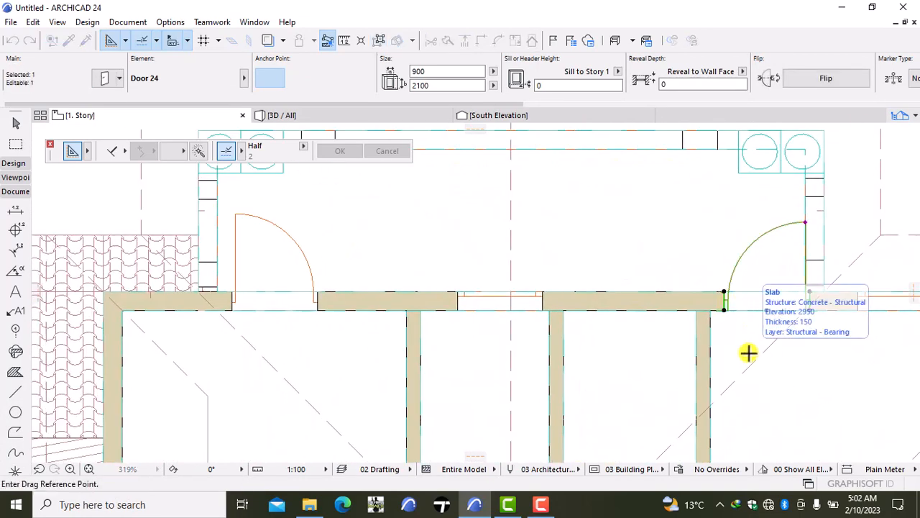
click(748, 353)
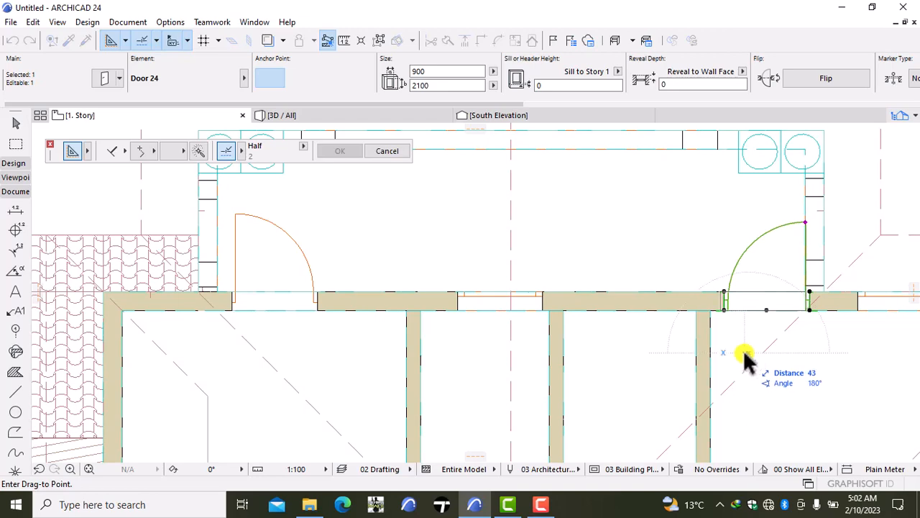
key(Return)
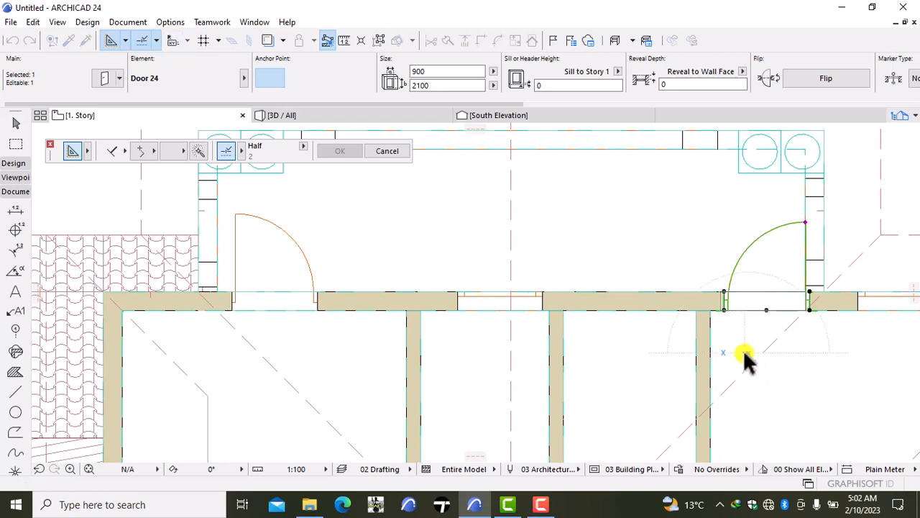
key(Escape)
- Move the balcony's west door slightly west along the north wall, closer to the balcony's west railing, and clear the selection
scroll(810, 350, down, 5)
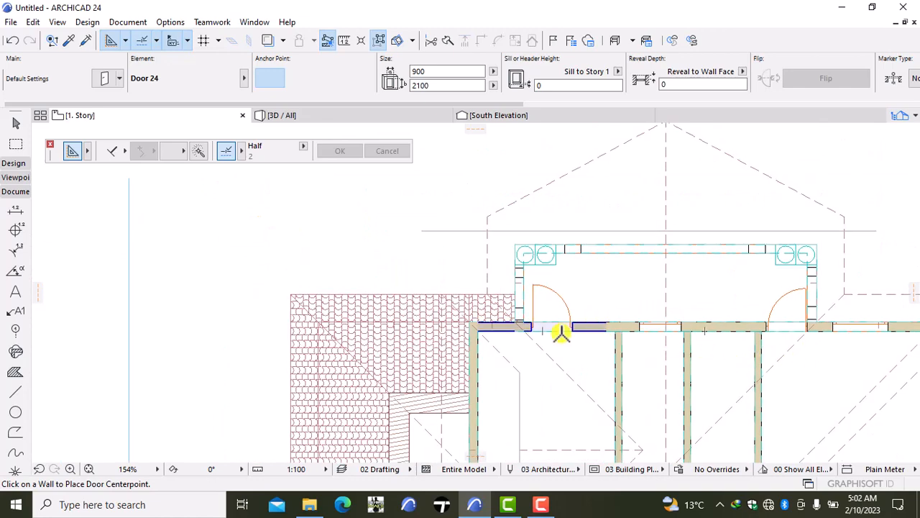
scroll(555, 332, up, 5)
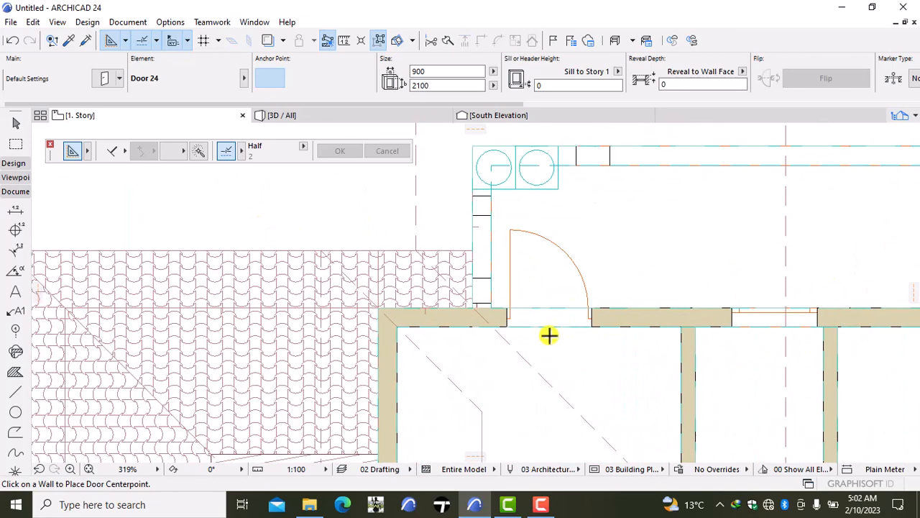
click(508, 311)
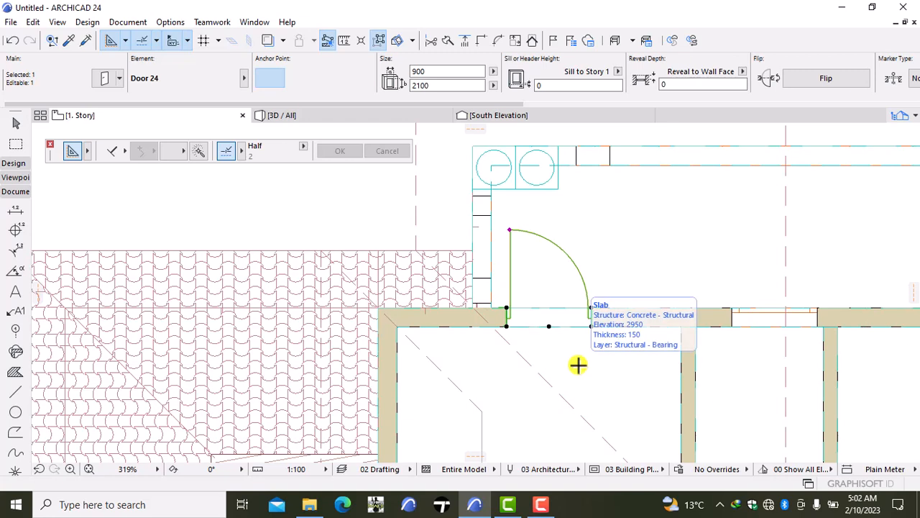
key(Escape)
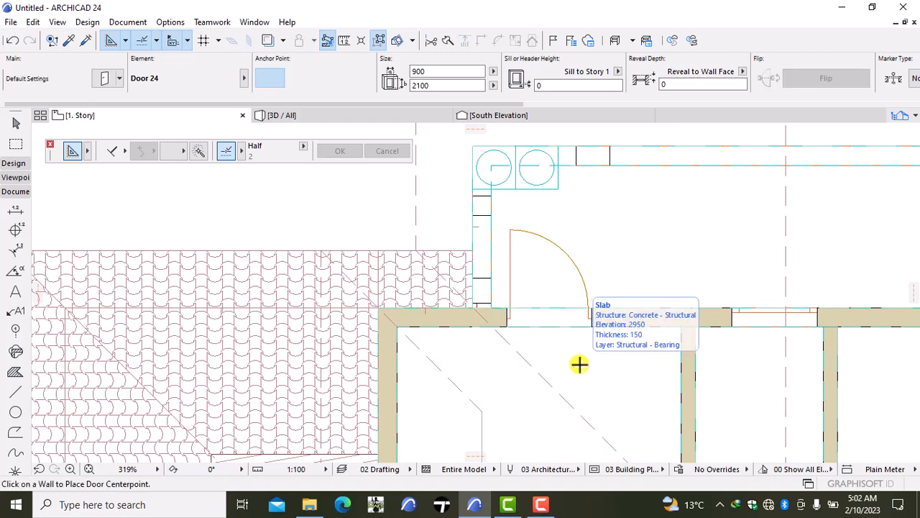
click(509, 324)
shift+click(510, 322)
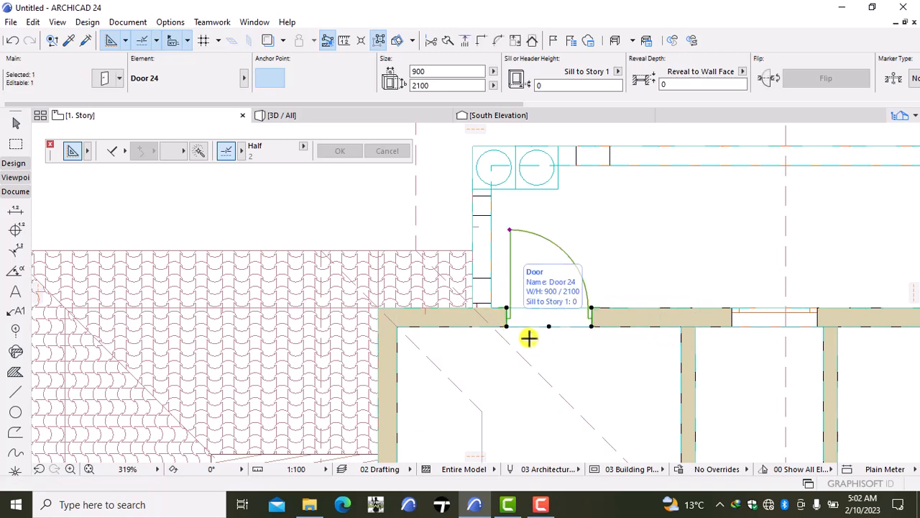
key(ctrl+d)
click(529, 337)
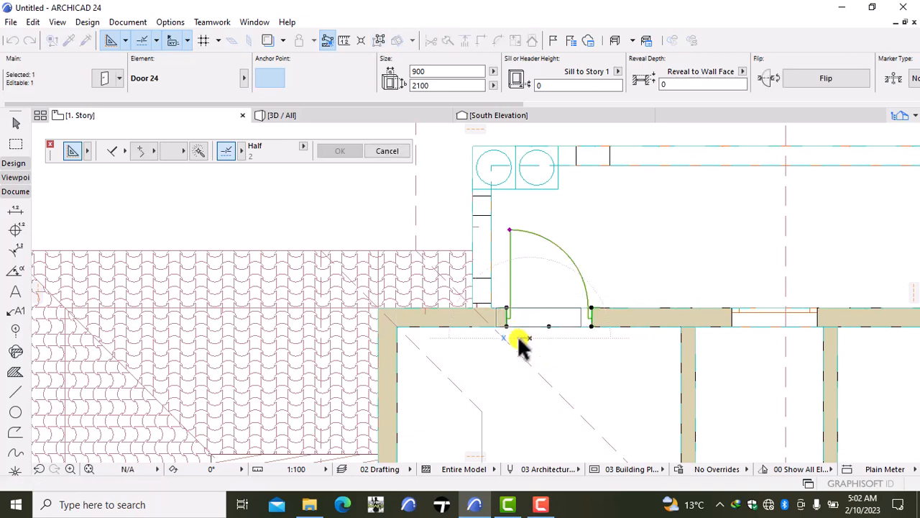
click(519, 338)
key(Escape)
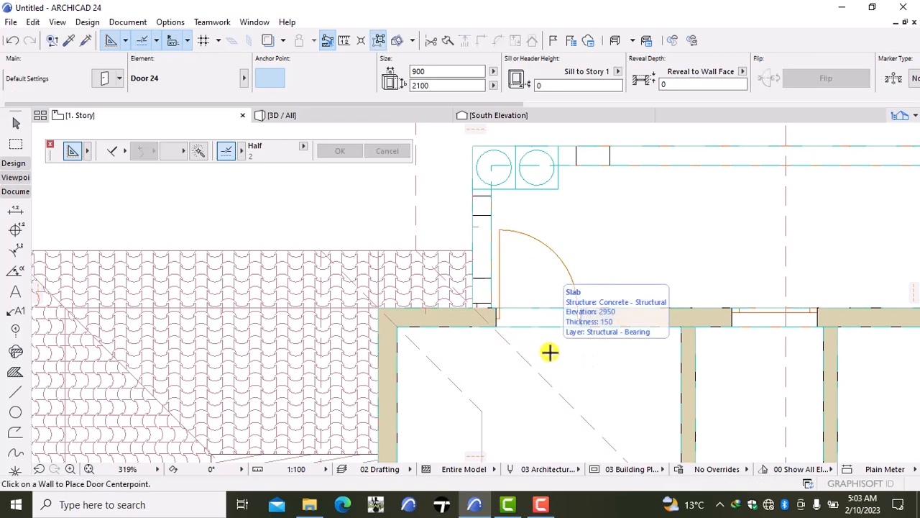
scroll(549, 352, down, 4)
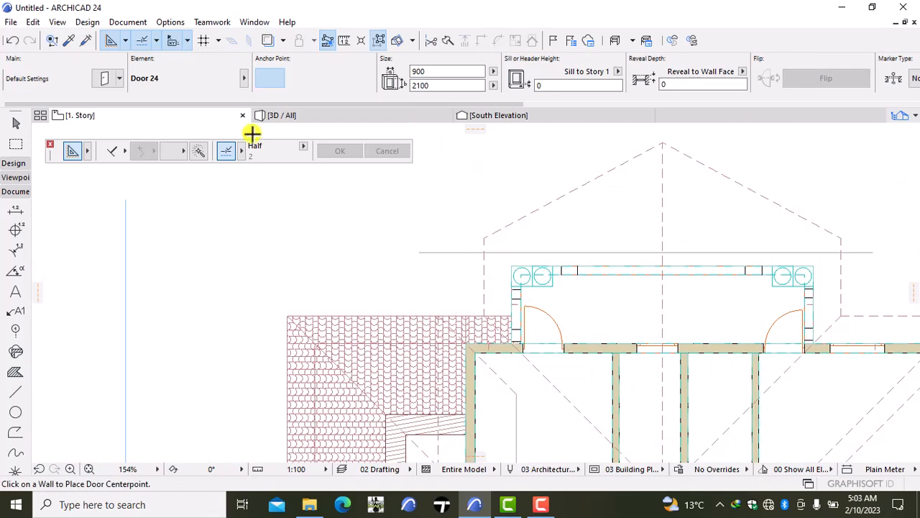
- Examine the balcony, its doors and windows, and the other facades of the house in the 3D model
click(310, 111)
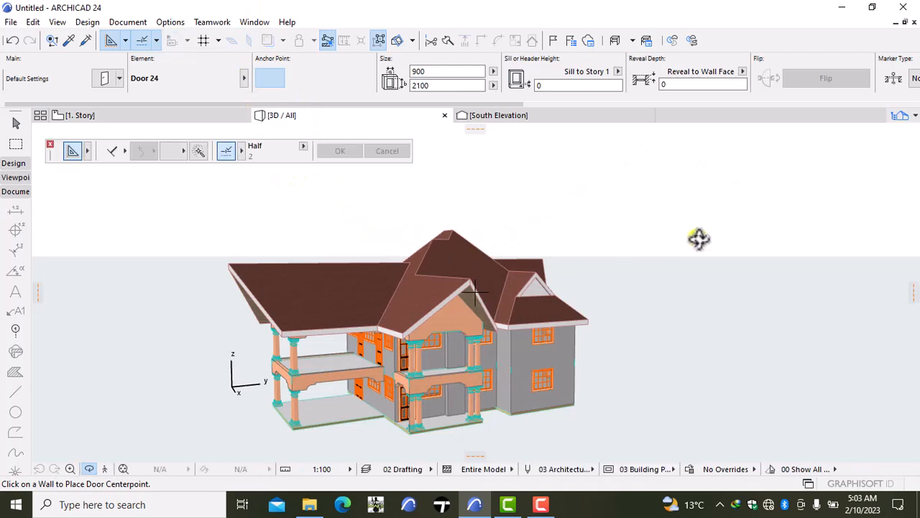
right_click(696, 295)
click(663, 345)
drag(751, 206, 301, 212)
drag(514, 310, 429, 286)
scroll(435, 290, down, 5)
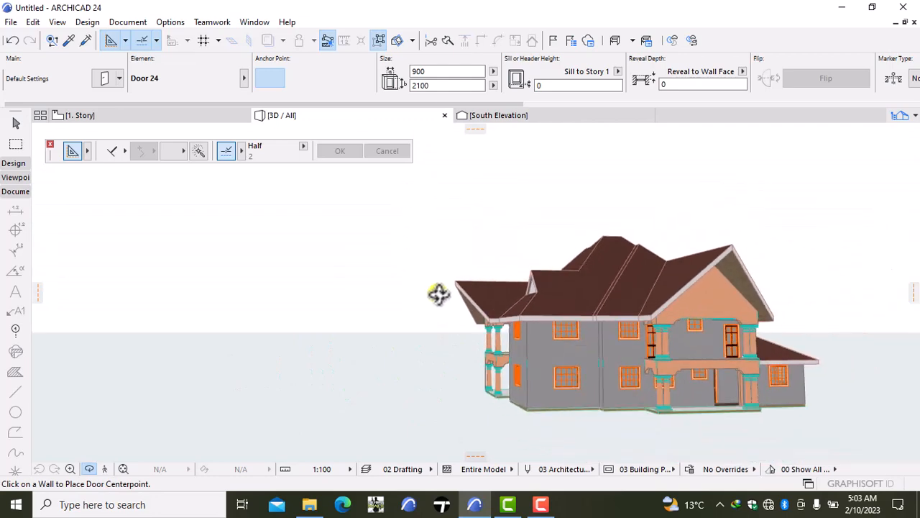
drag(819, 312, 716, 308)
scroll(615, 348, up, 5)
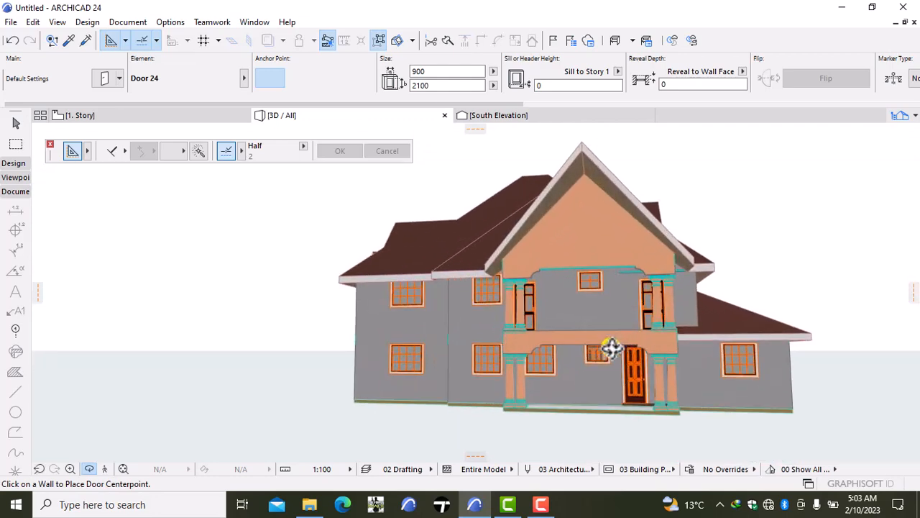
drag(614, 347, 834, 359)
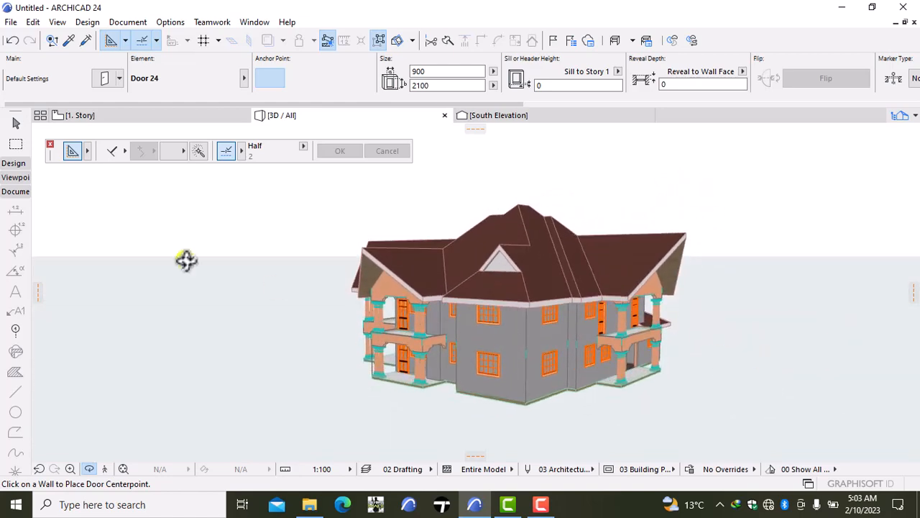
- On the upper floor plan, place a 900 × 1250 window like the south wall's in the north wall, immediately east of the balcony's west door
click(120, 120)
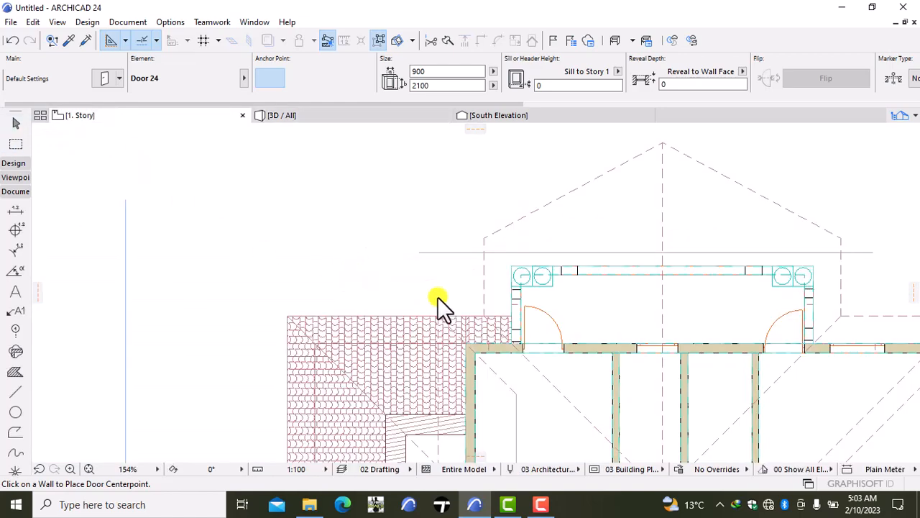
click(519, 317)
scroll(532, 338, down, 5)
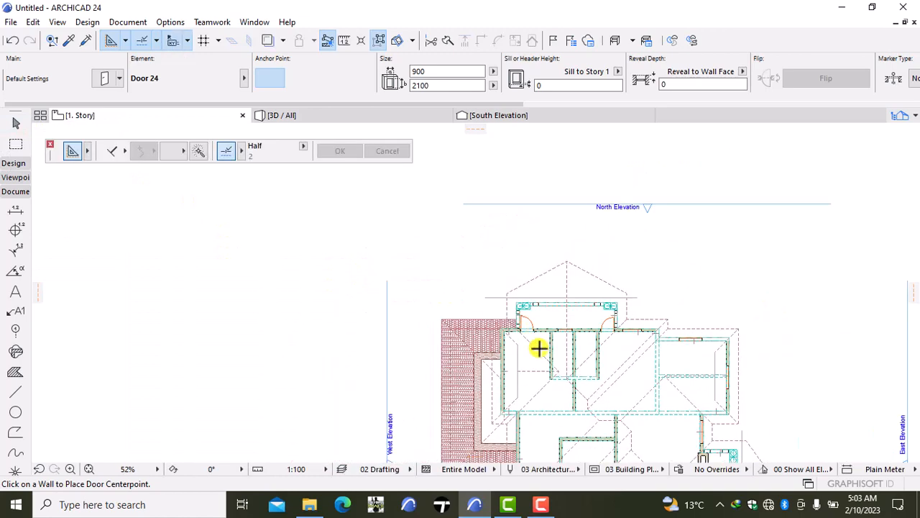
scroll(530, 383, up, 3)
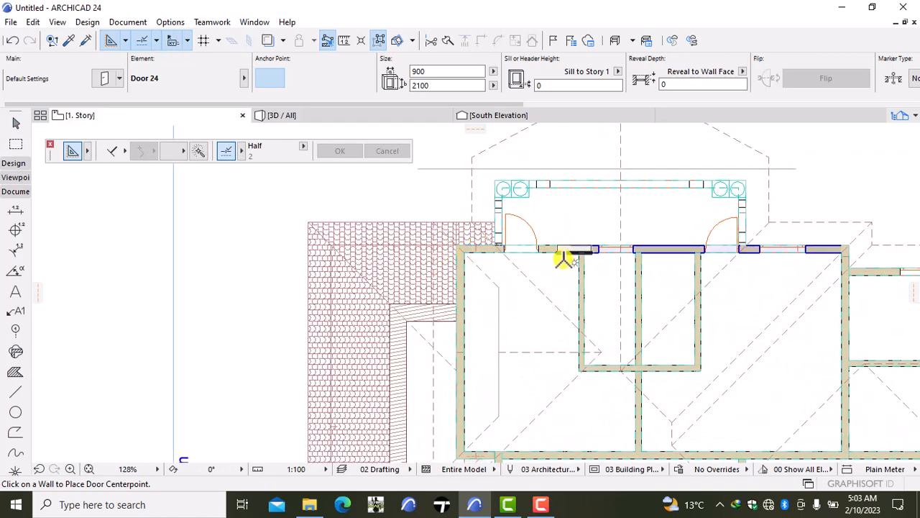
scroll(509, 290, down, 5)
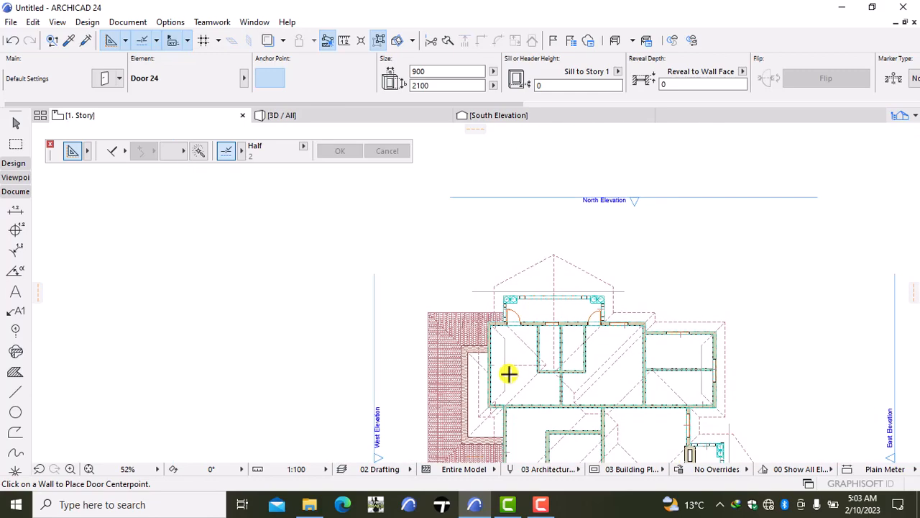
scroll(519, 386, up, 5)
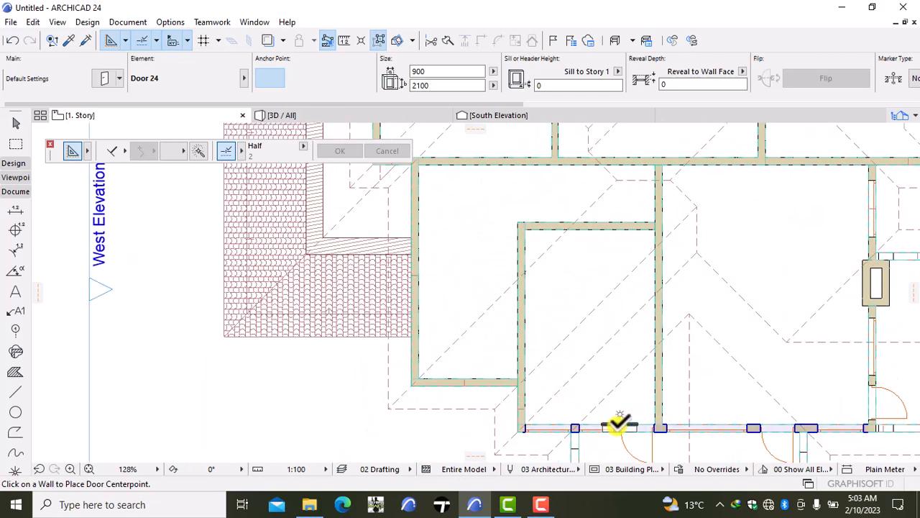
key(w)
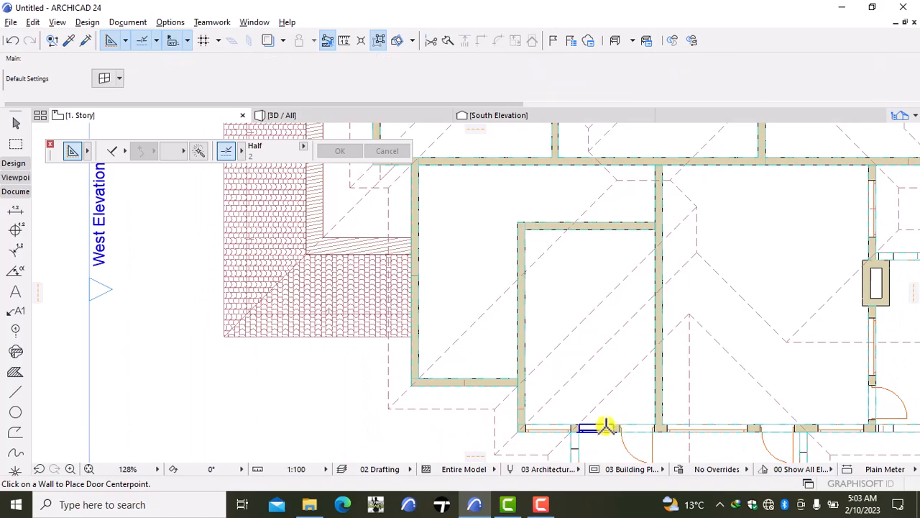
scroll(488, 315, down, 2)
middle_drag(499, 268, 514, 412)
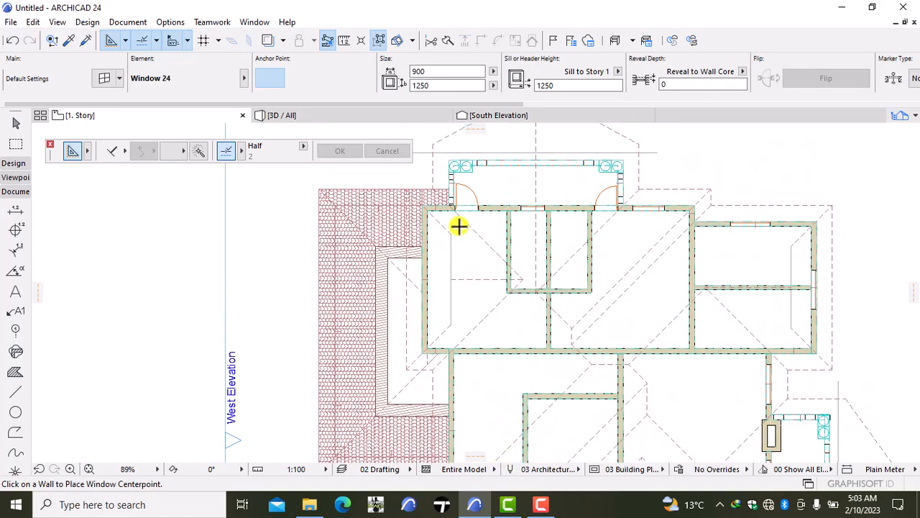
middle_drag(458, 227, 489, 298)
scroll(493, 302, up, 3)
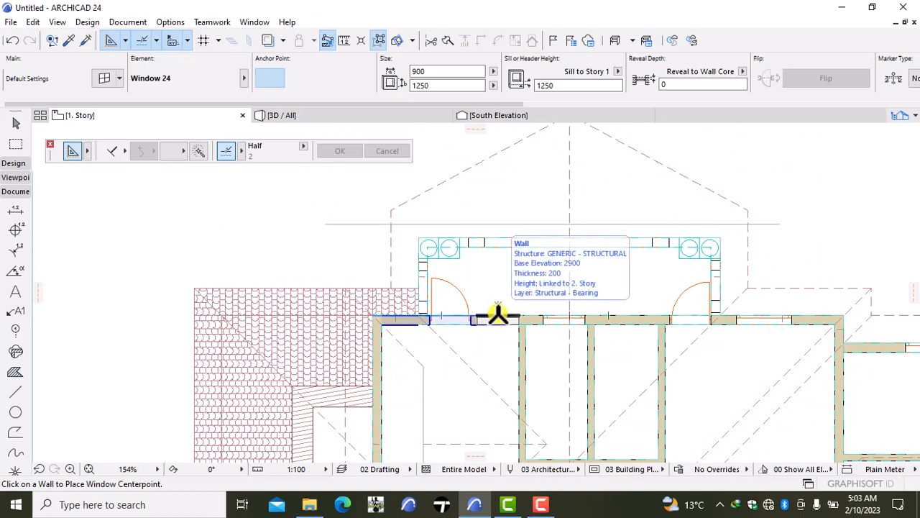
click(497, 315)
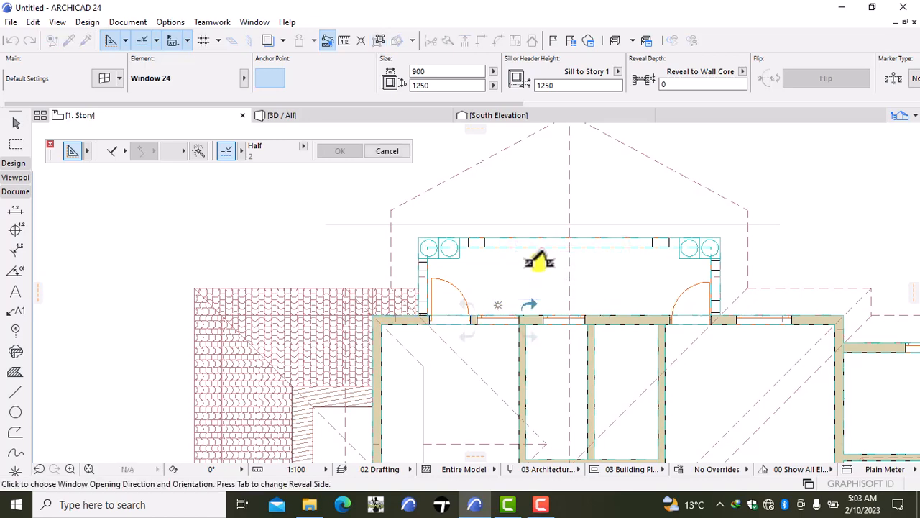
click(539, 260)
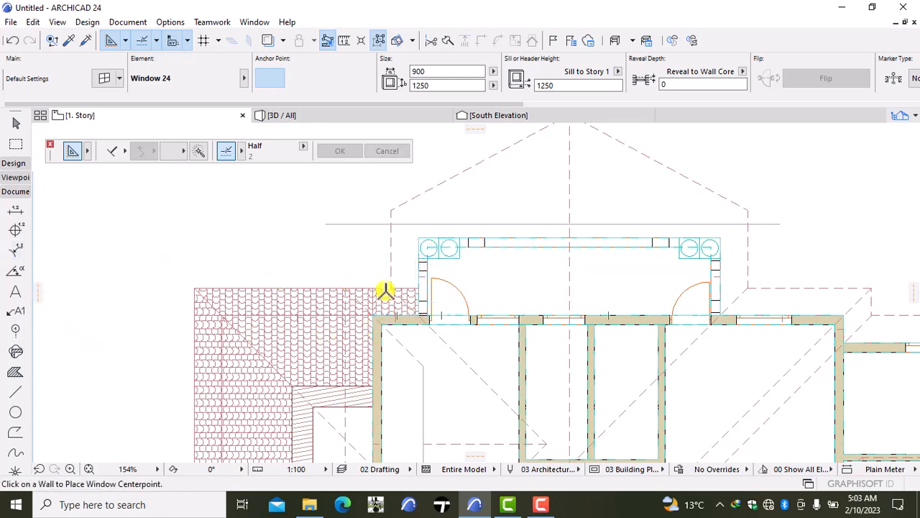
- Check the settings of the new window beside the balcony's west door without changing them, and delete the window
click(514, 321)
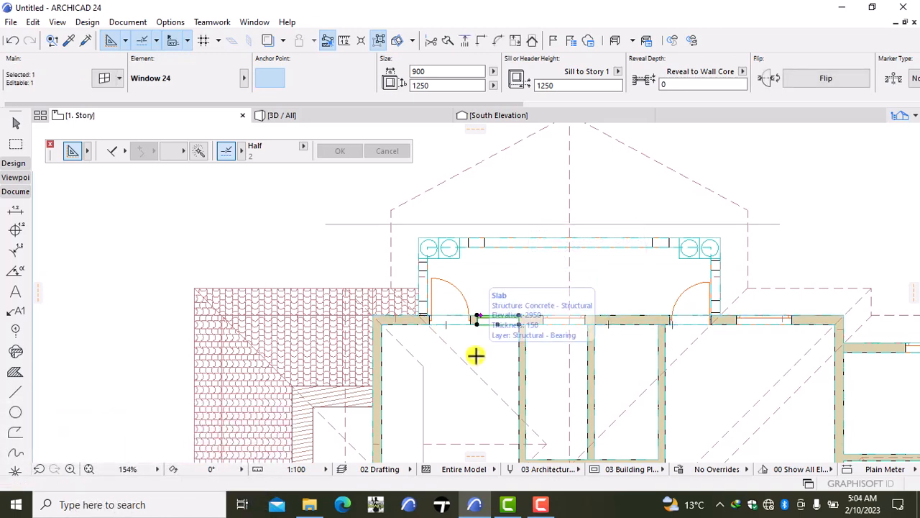
key(ctrl+t)
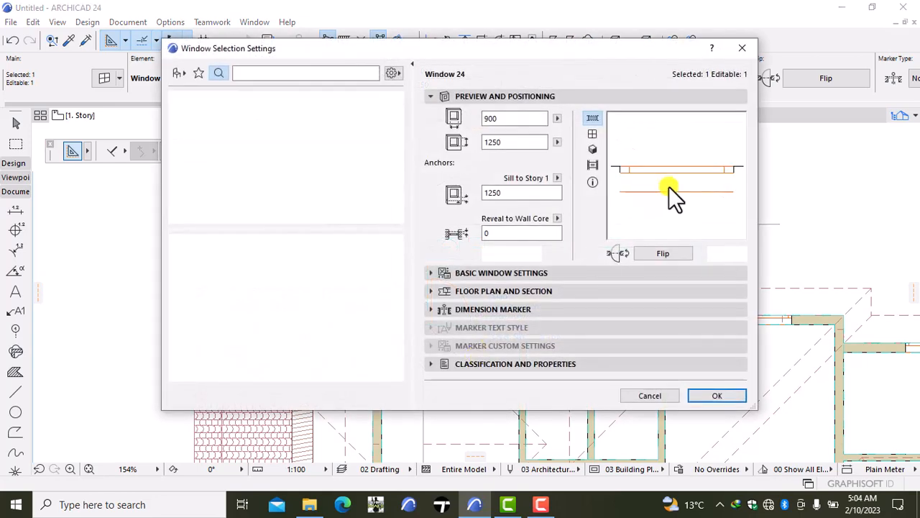
click(741, 51)
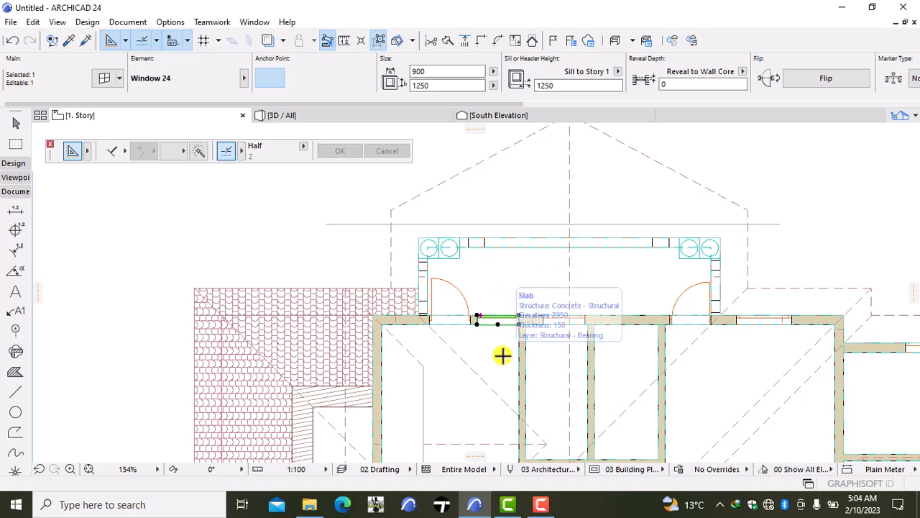
key(Delete)
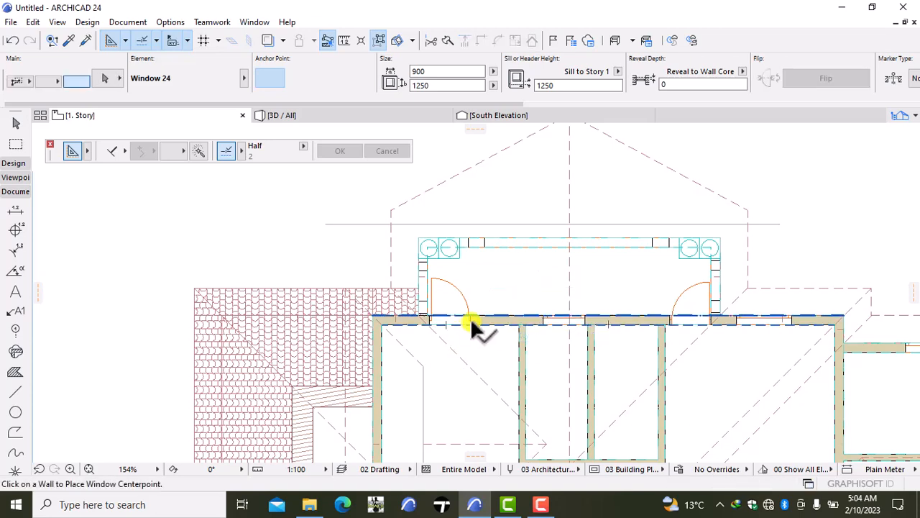
- Replace the balcony's west door with a 900 × 2100 copy of the east door beside the small rooms' west partition, opening into the room
shift+click(469, 315)
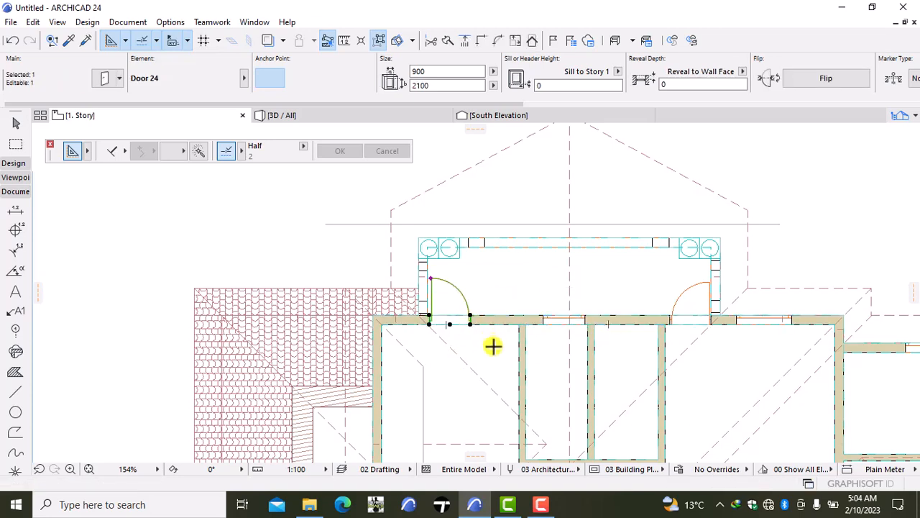
key(Delete)
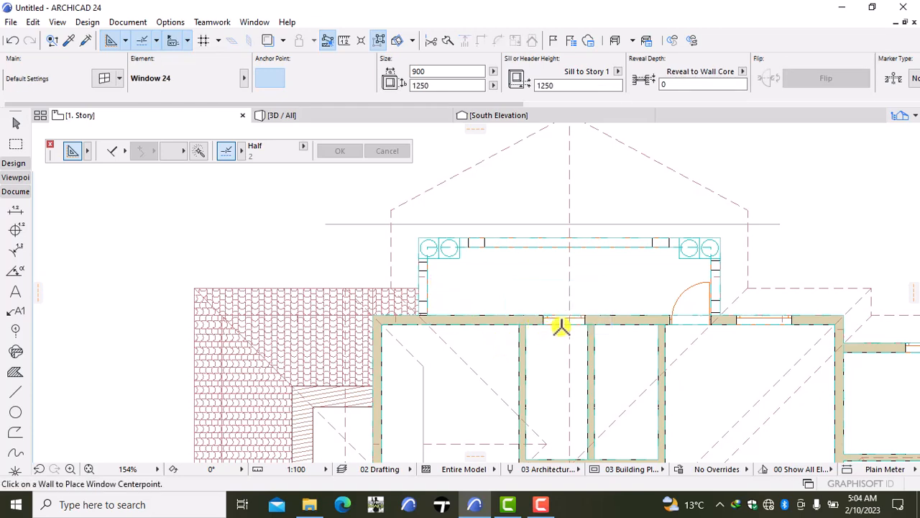
alt+click(710, 324)
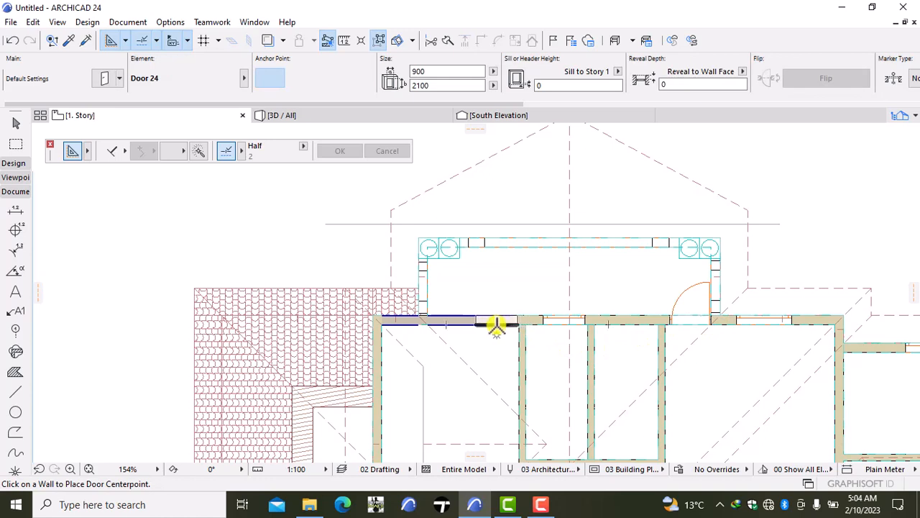
click(496, 325)
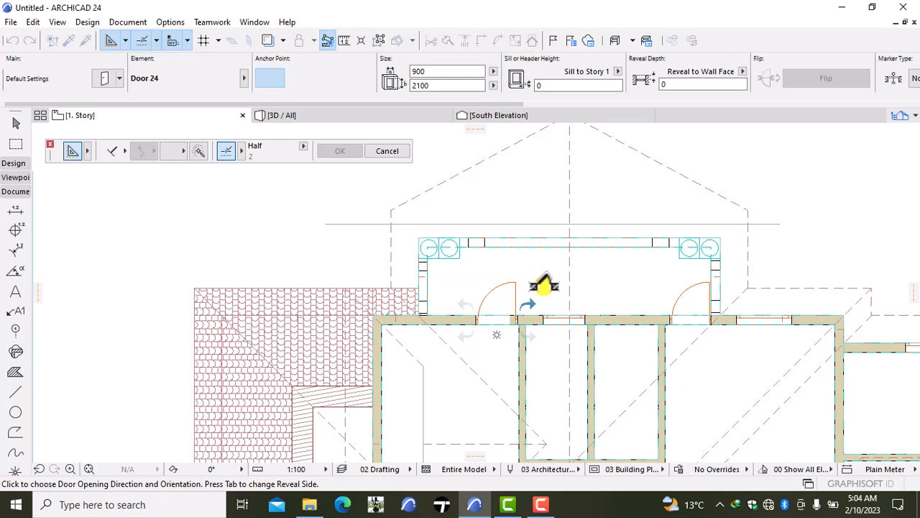
click(546, 344)
- Try a second 900 × 2100 door in the north wall beside the balcony's west railing, and undo it
scroll(546, 348, down, 2)
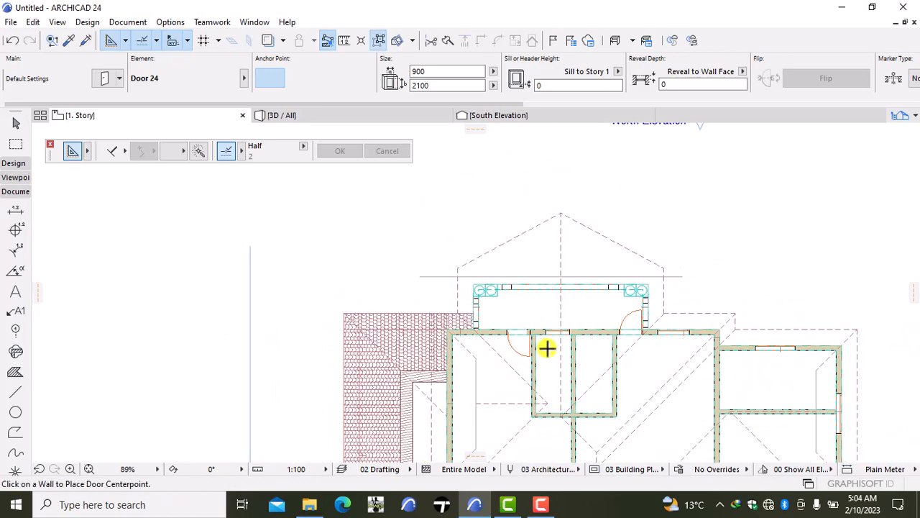
scroll(519, 338, up, 3)
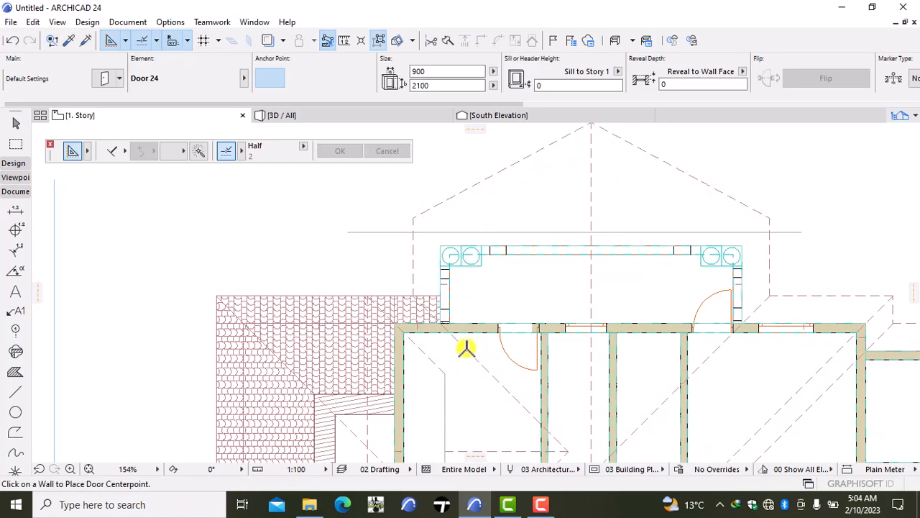
scroll(450, 325, up, 2)
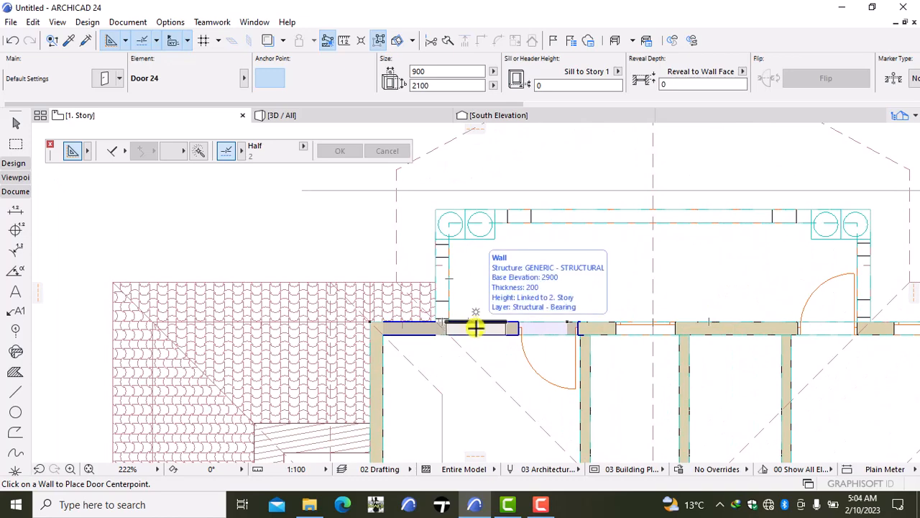
click(475, 327)
click(543, 299)
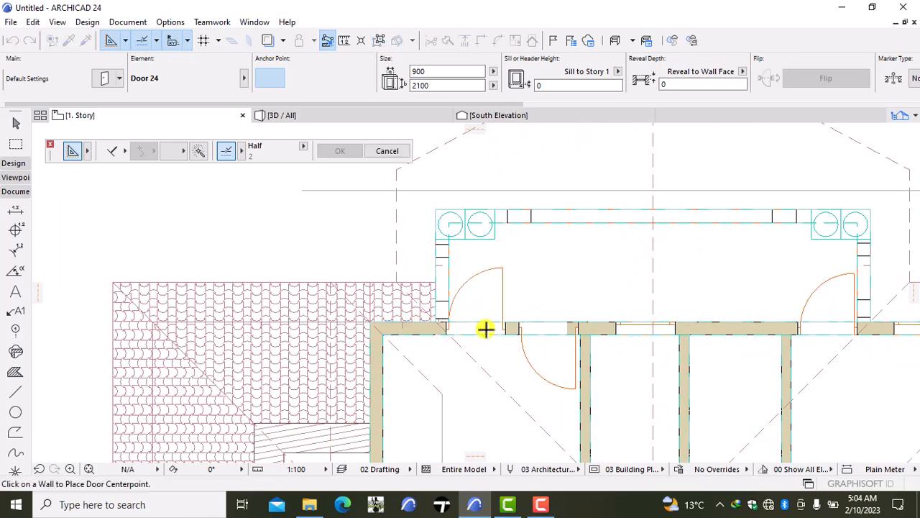
scroll(460, 330, up, 5)
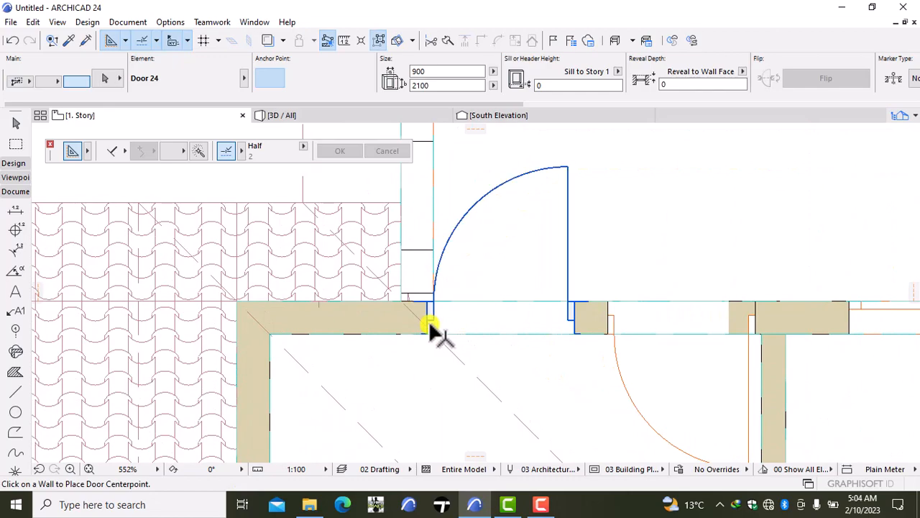
click(11, 41)
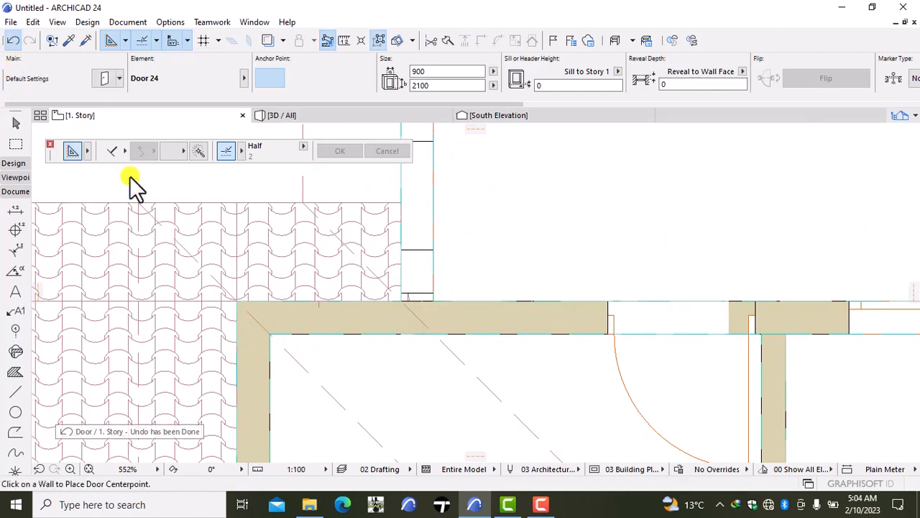
- Copy the 900 × 1250 window's settings from the south wall and place one in the north wall between the balcony's west railing and door
scroll(266, 261, down, 6)
middle_drag(352, 294, 481, 178)
middle_drag(429, 318, 461, 160)
scroll(480, 270, down, 4)
middle_drag(479, 277, 479, 329)
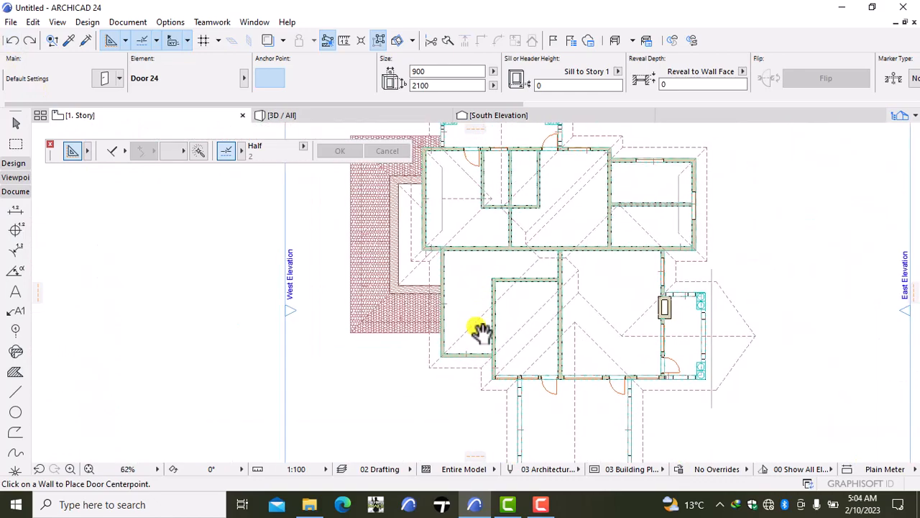
scroll(528, 322, up, 6)
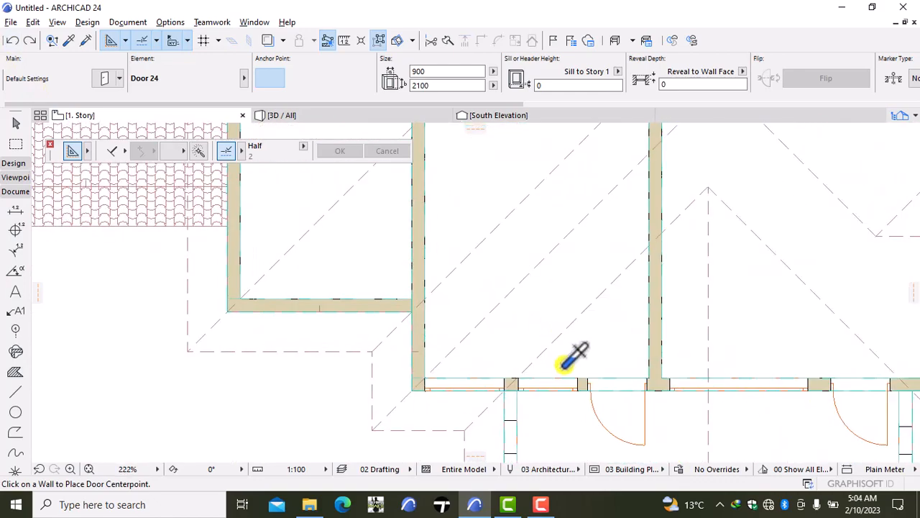
alt+click(572, 386)
scroll(408, 290, down, 4)
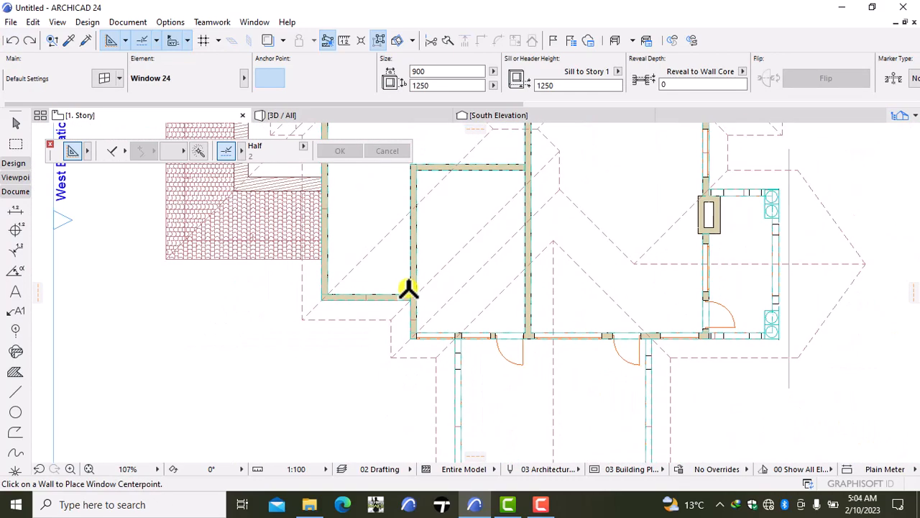
middle_drag(409, 290, 429, 447)
scroll(278, 205, down, 1)
middle_drag(279, 210, 294, 390)
scroll(345, 335, up, 5)
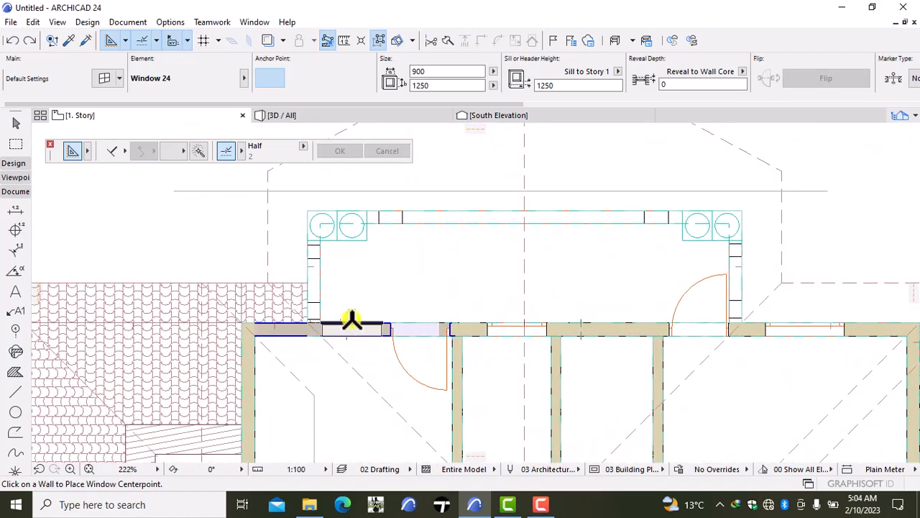
click(341, 319)
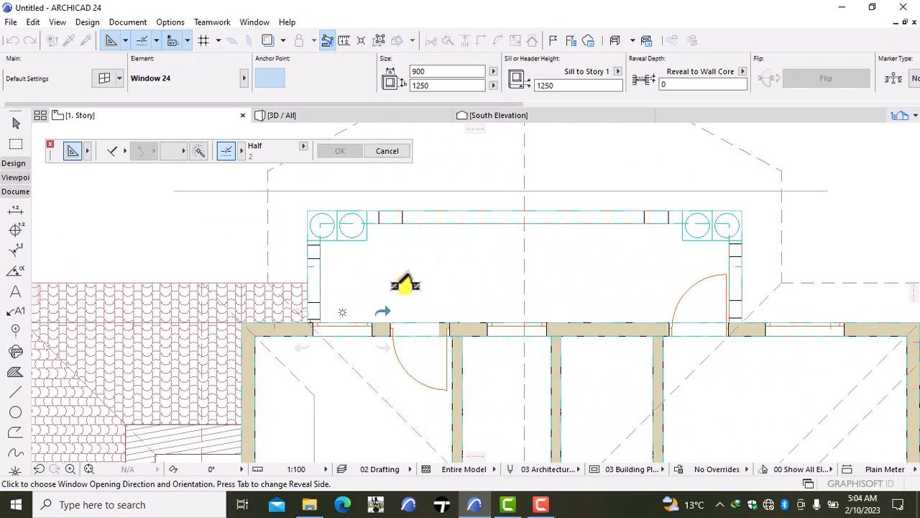
click(405, 284)
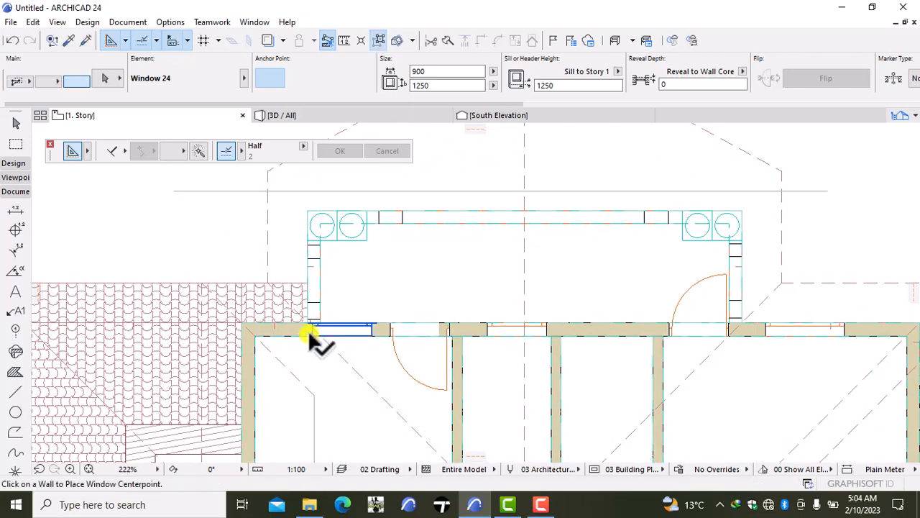
- Stretch the window between the balcony's west railing and door westwards to a width of 1500 mm
shift+click(310, 330)
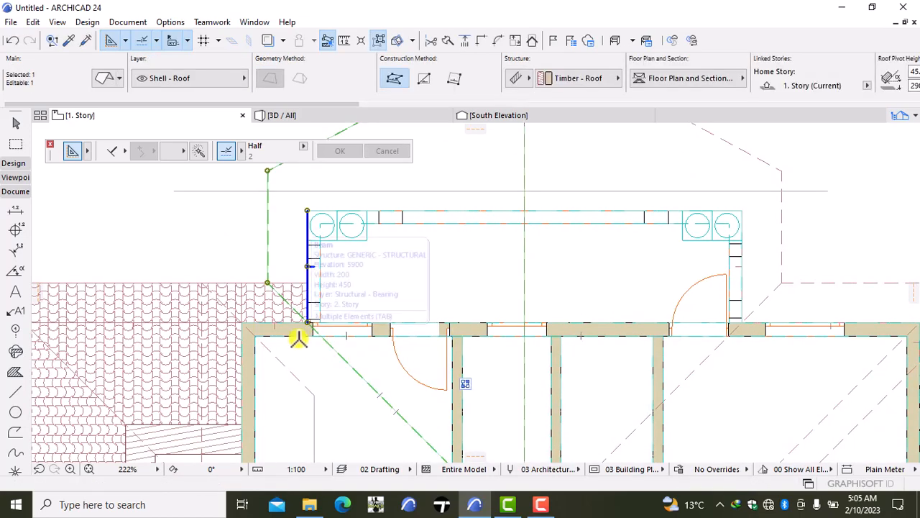
key(Escape)
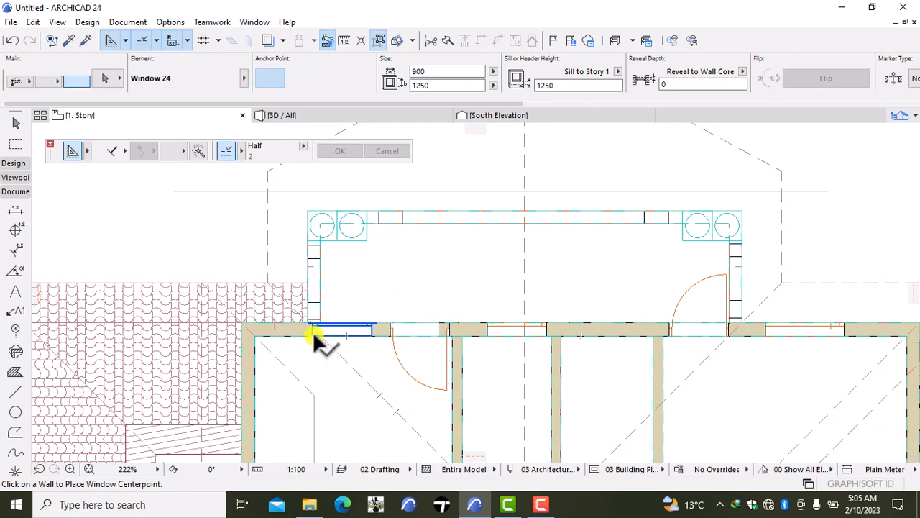
shift+click(313, 331)
click(313, 331)
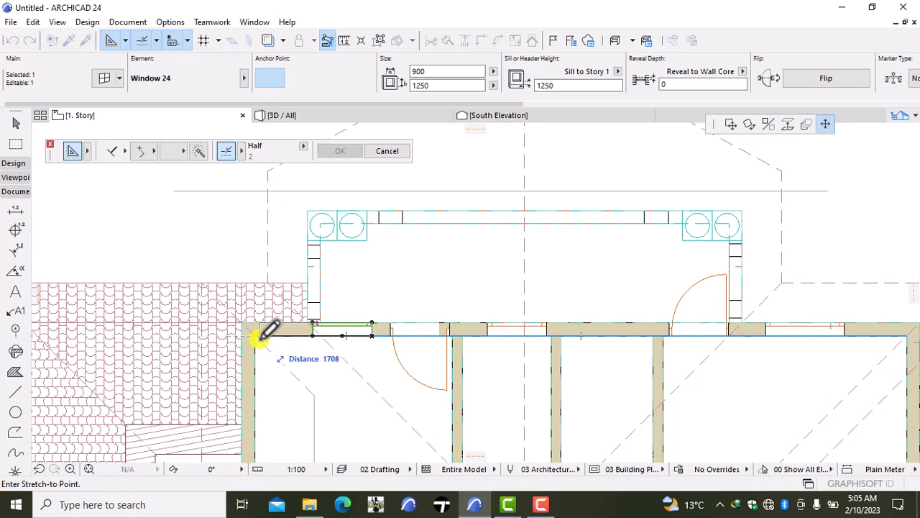
text(15)
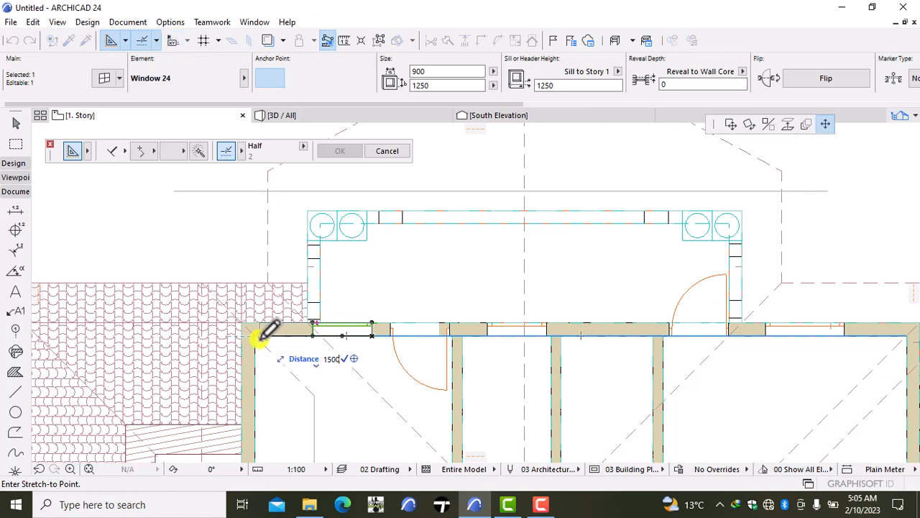
text(00)
key(Return)
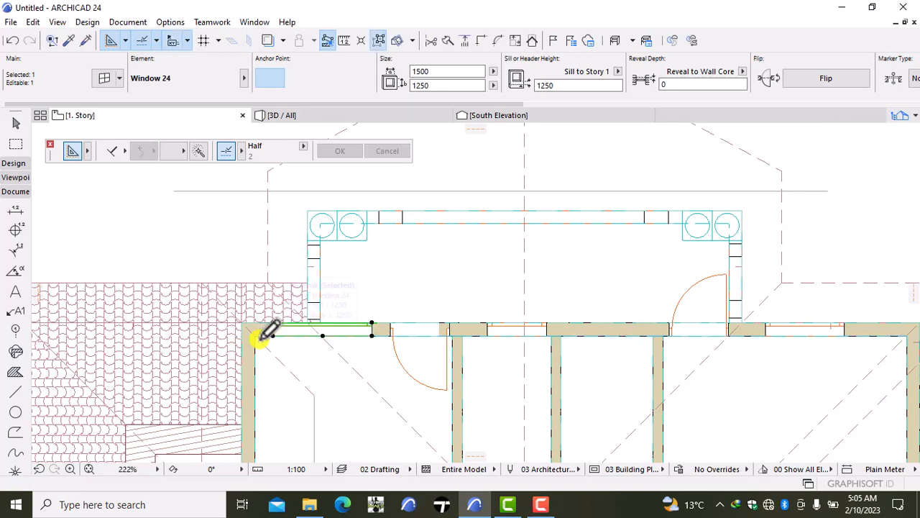
key(Escape)
- Check the upper-floor openings around the balcony in the 3D model and return to the first-story plan
click(311, 115)
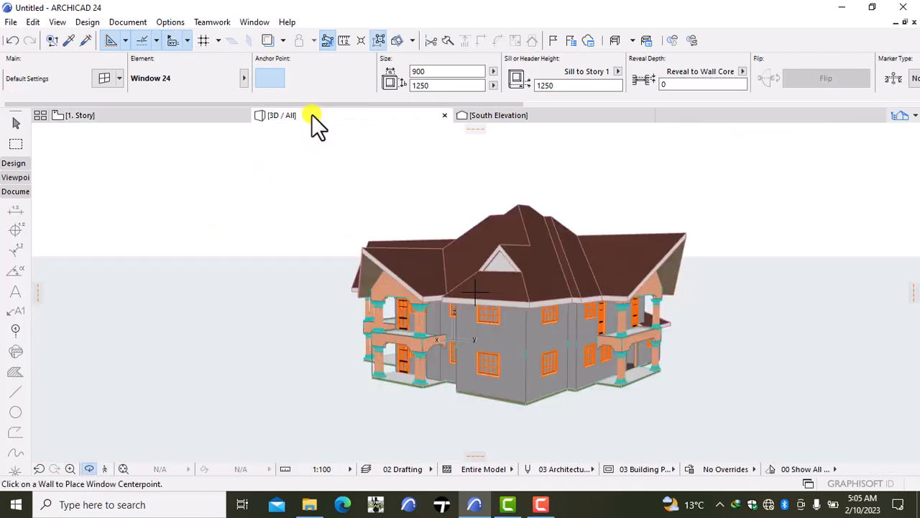
click(549, 315)
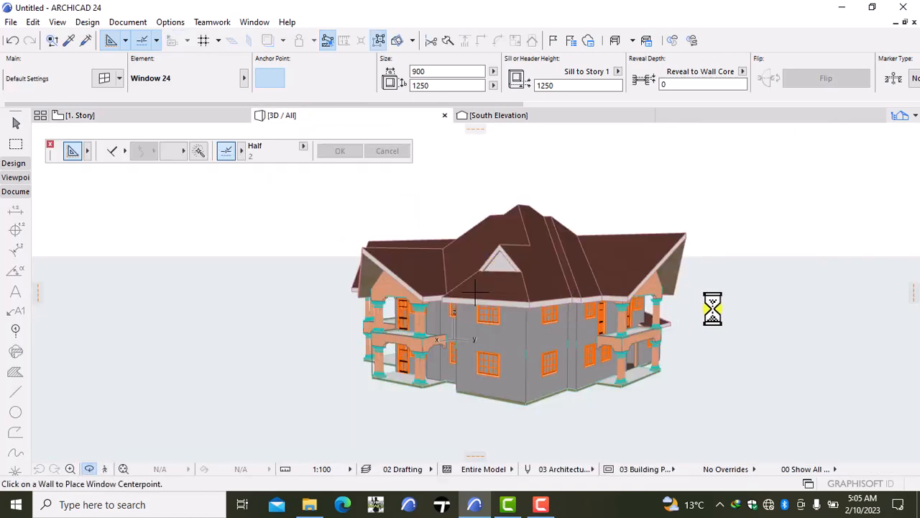
right_click(753, 286)
click(752, 423)
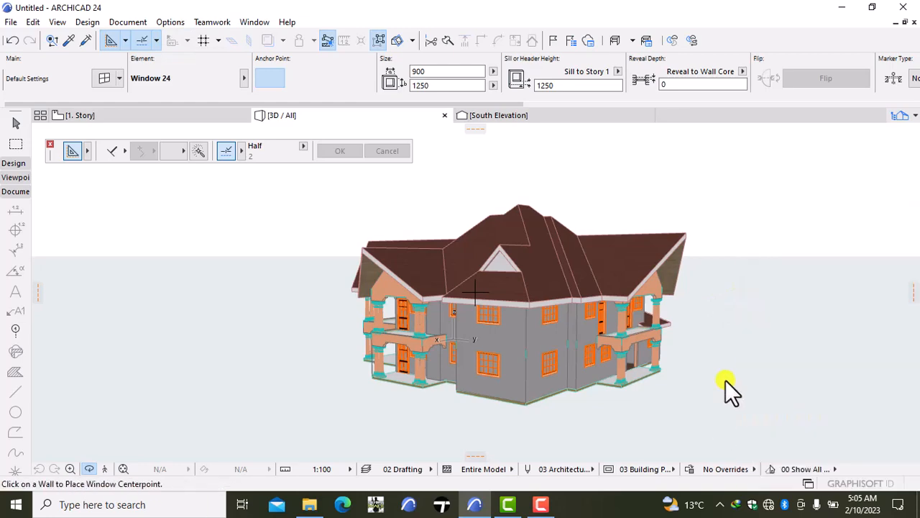
drag(725, 379, 705, 376)
click(82, 115)
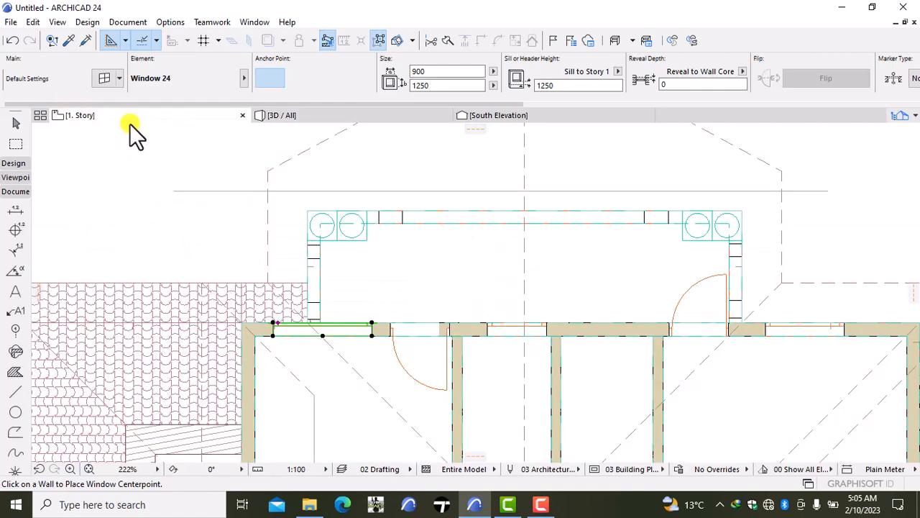
- Replace the 1500 mm north-wall window with a 750 × 1250 window between the balcony's west railing and door
shift+click(324, 338)
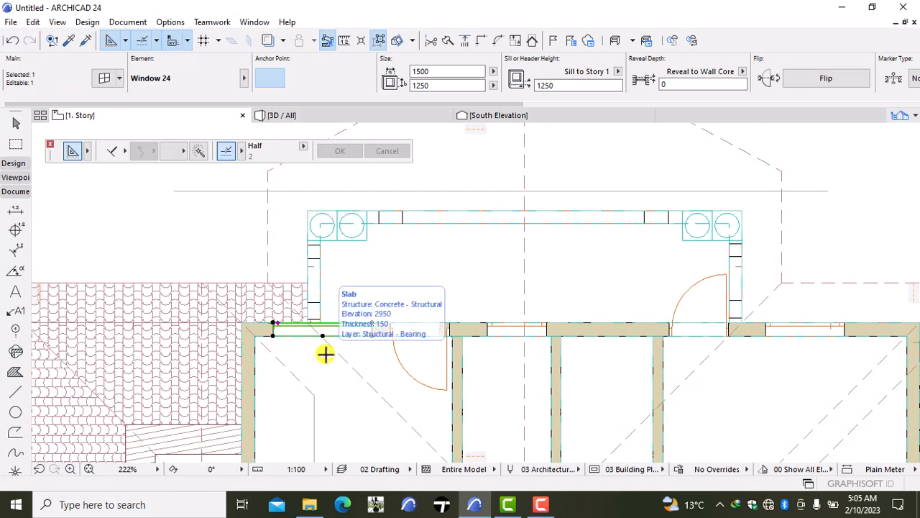
key(Escape)
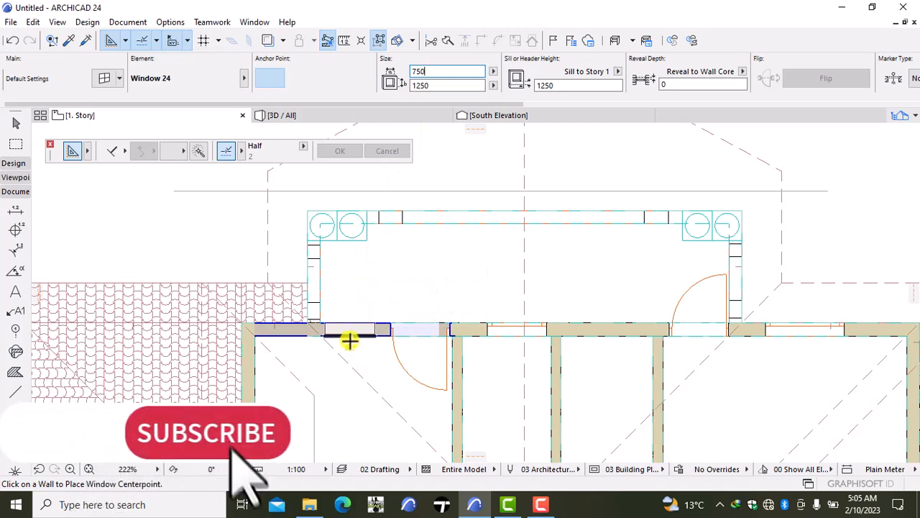
click(347, 338)
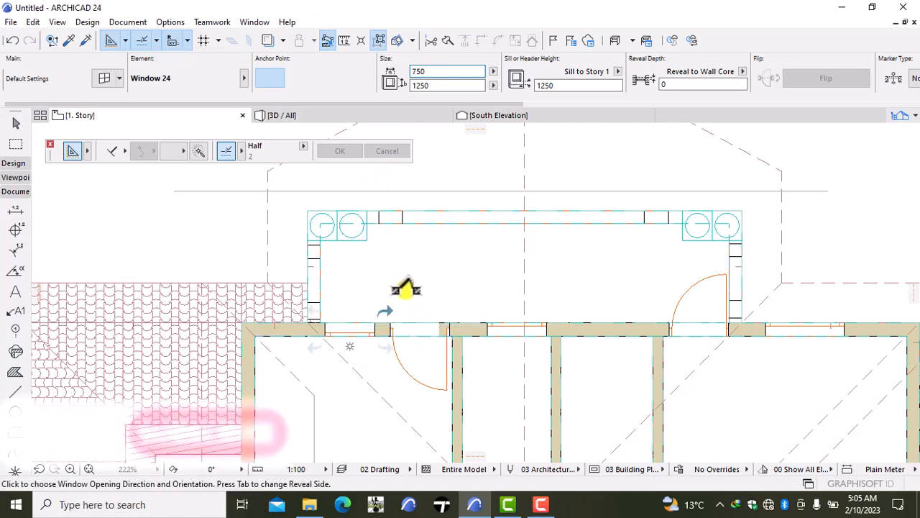
click(388, 296)
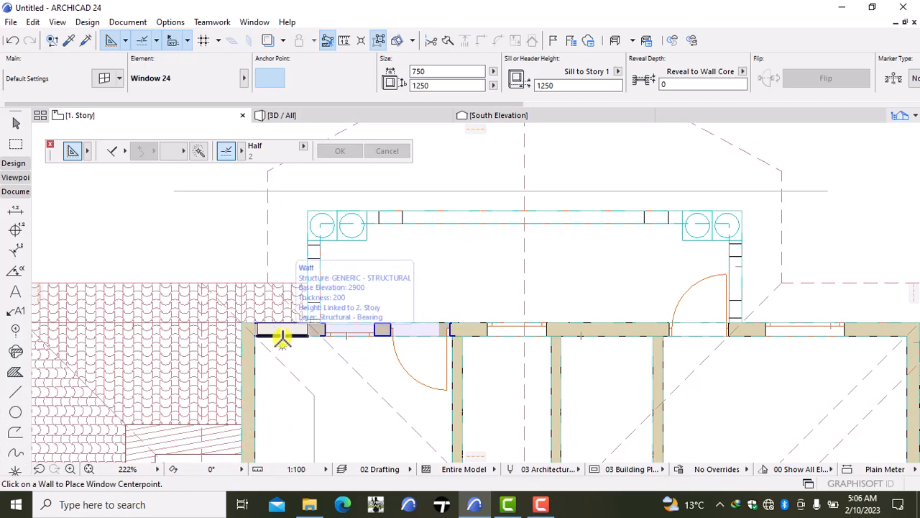
- Try a second 750 × 1250 window in the north wall west of the balcony railing, and undo both 750 mm windows
click(283, 336)
key(Escape)
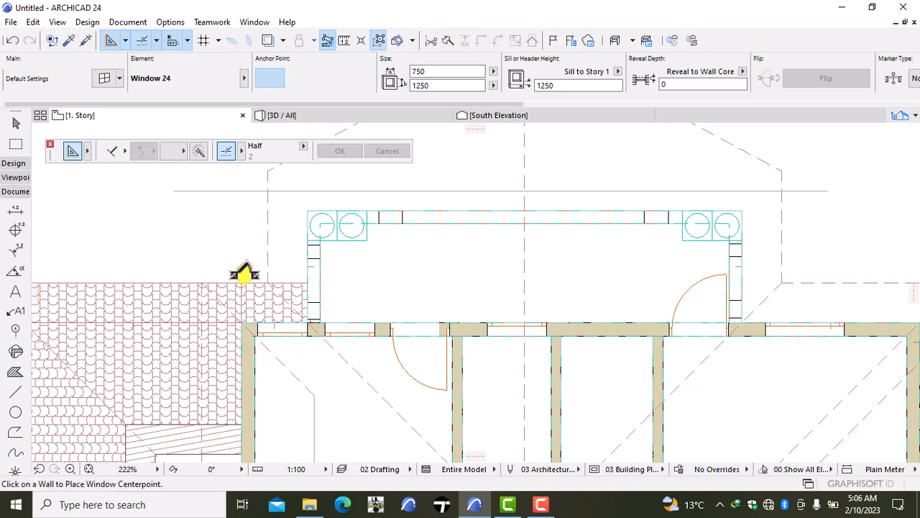
click(13, 40)
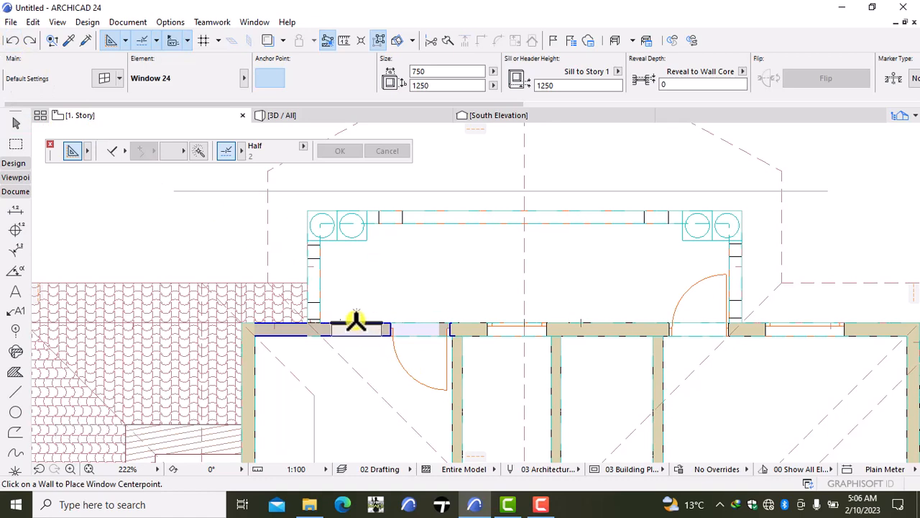
- Place 750 × 1250 windows from the north wall's outer face, one on each side of the balcony's west railing
click(356, 321)
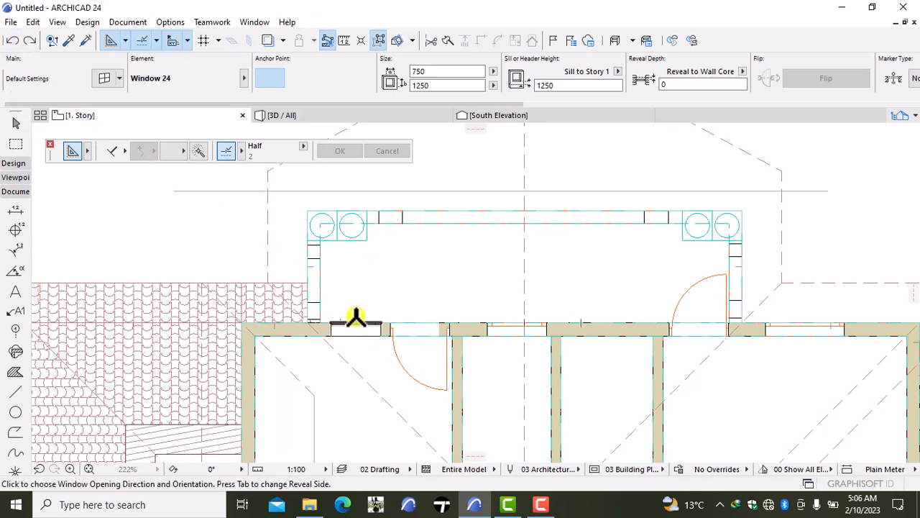
click(278, 325)
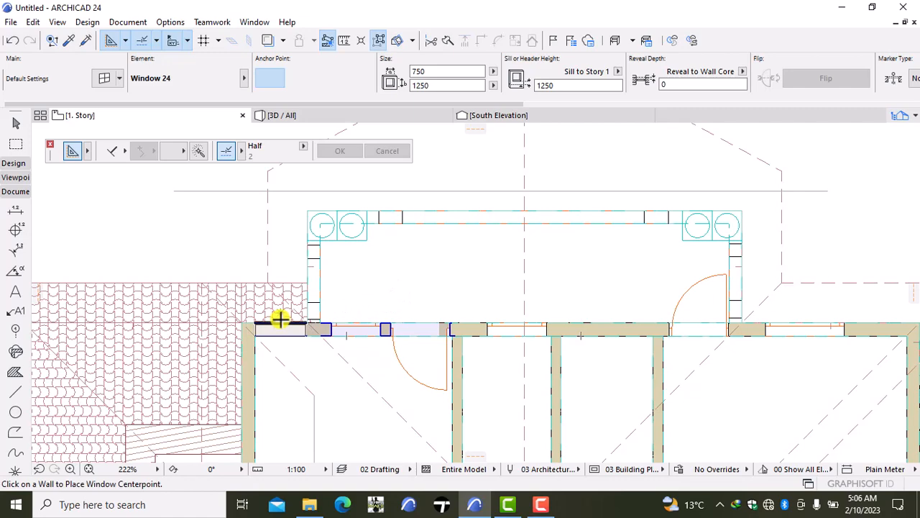
click(279, 319)
click(358, 286)
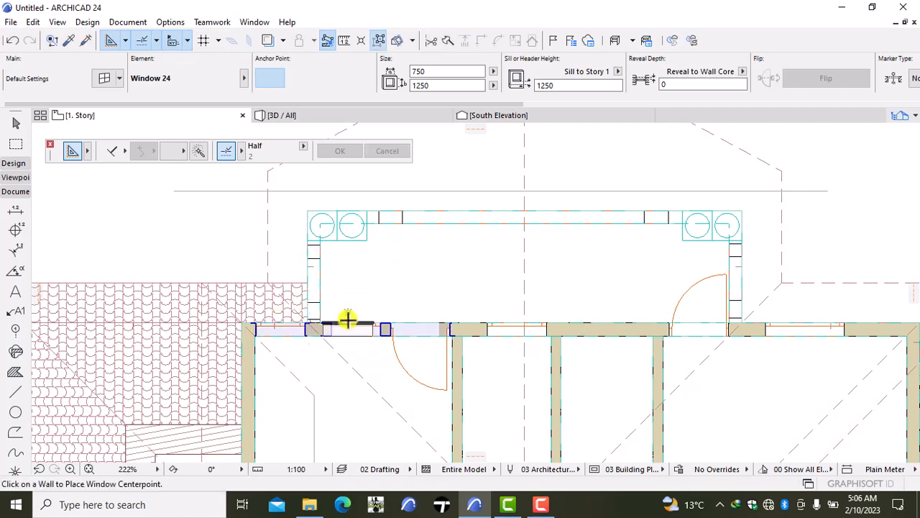
scroll(359, 369, down, 5)
scroll(427, 335, up, 2)
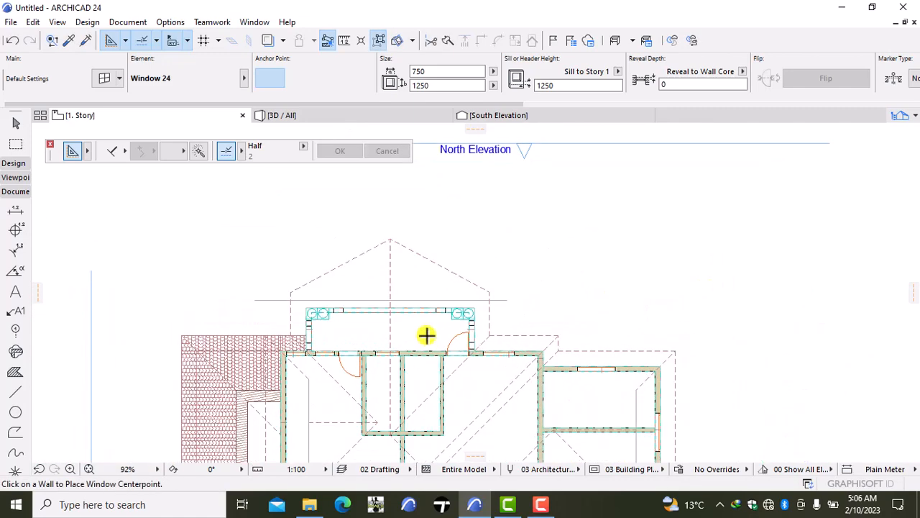
scroll(426, 335, up, 2)
key(Escape)
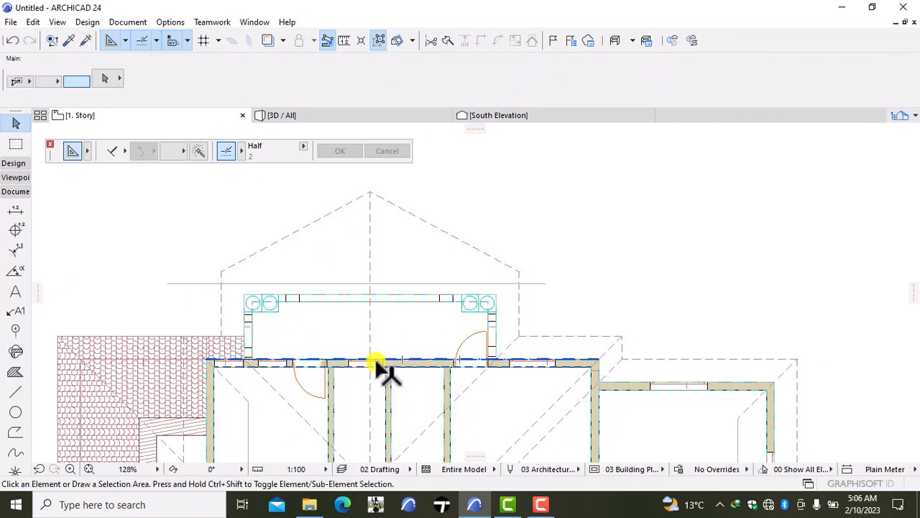
scroll(375, 363, up, 2)
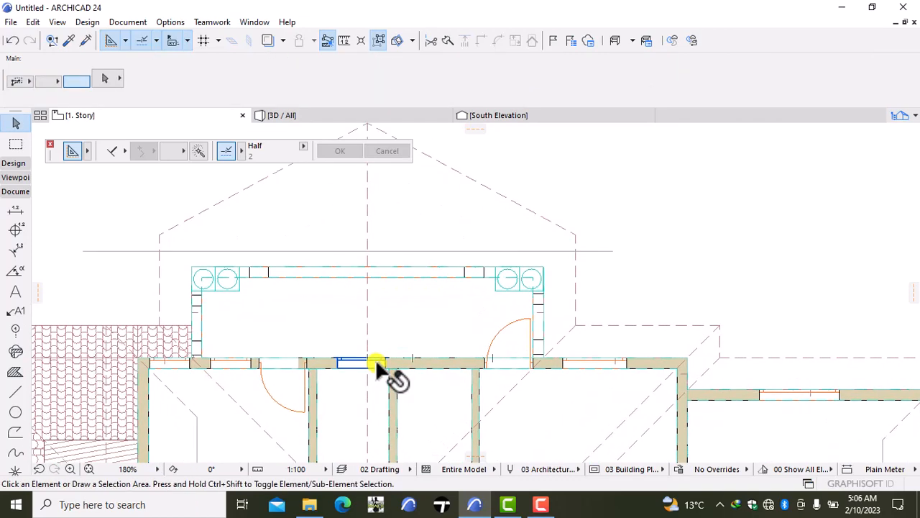
click(376, 365)
key(ctrl+d)
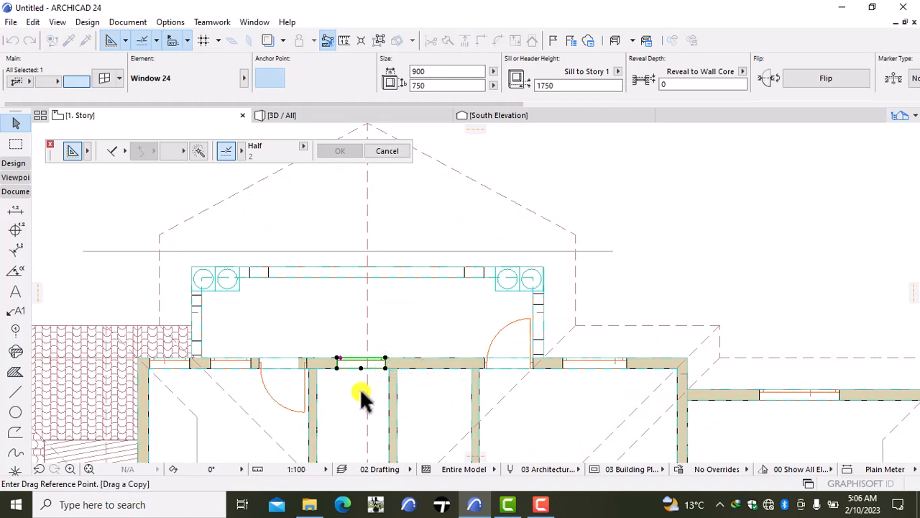
key(Escape)
key(Escape)
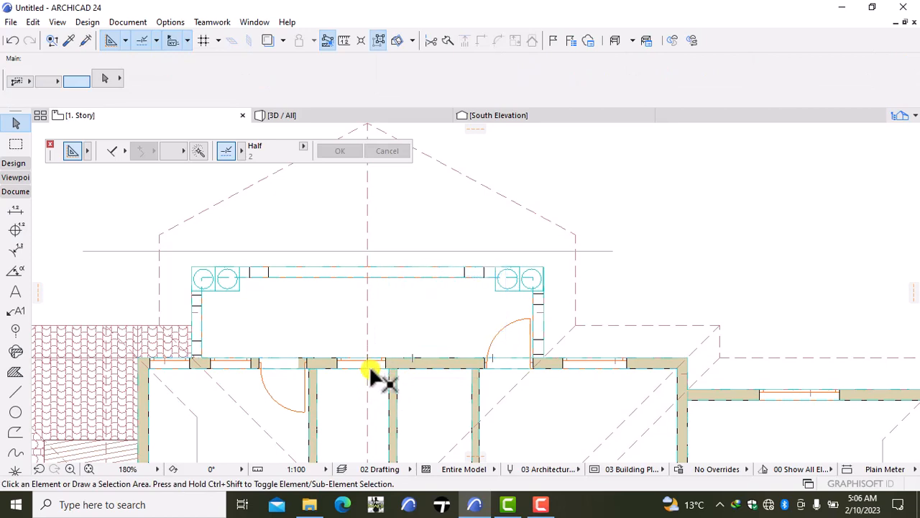
- Move the 900 × 750 window slightly west to centre it between the partitions of the western small room
click(361, 361)
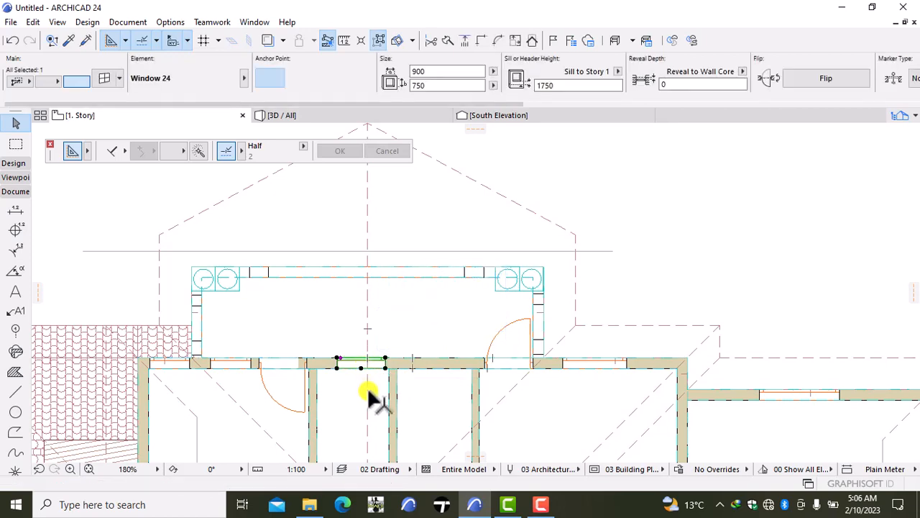
key(ctrl+d)
click(369, 395)
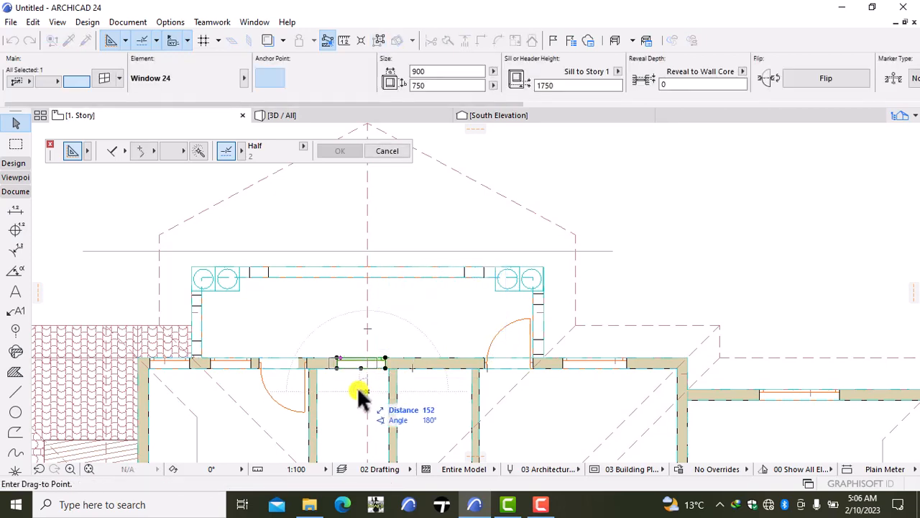
click(357, 390)
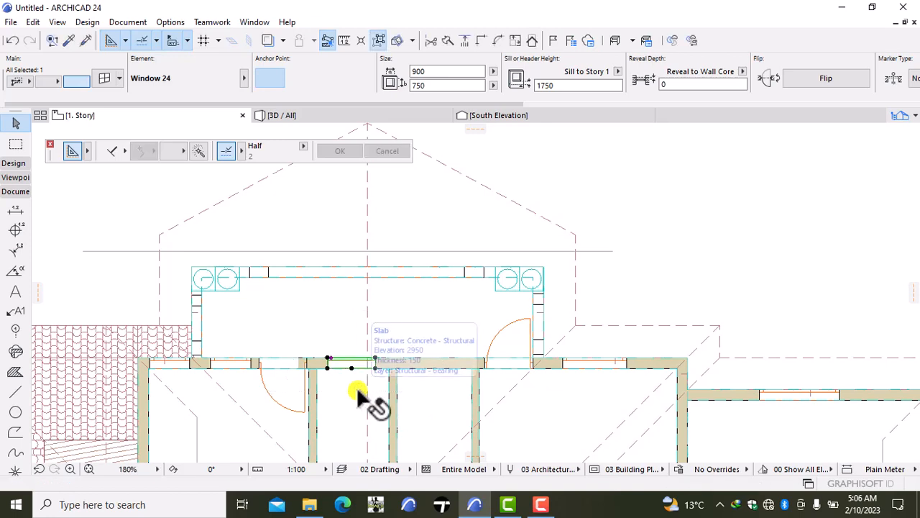
key(Escape)
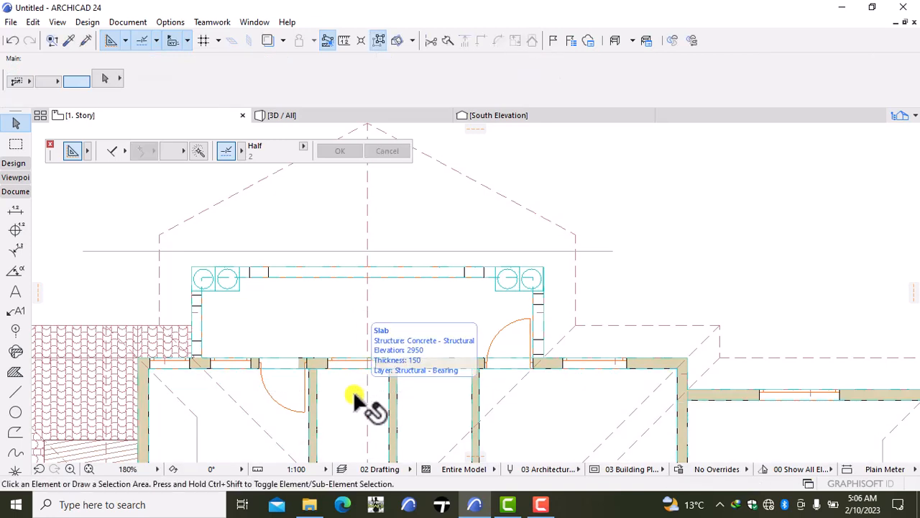
- Copy the western small room's 900 × 750 window settings and place a matching window in the eastern small room's north wall
alt+click(345, 362)
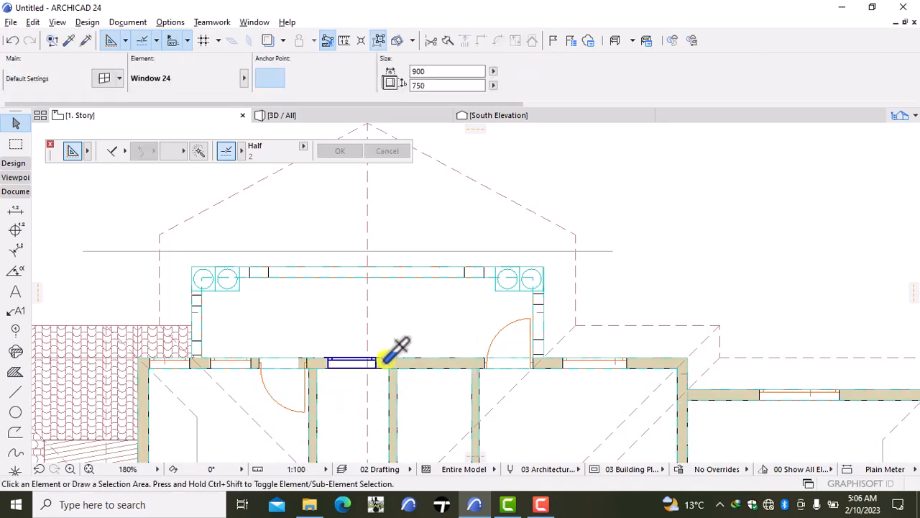
click(424, 359)
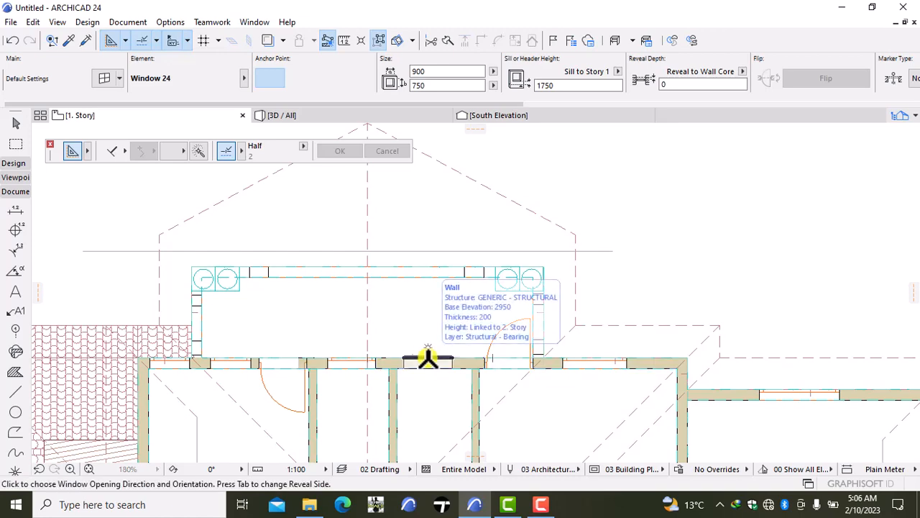
click(460, 338)
- Delete the outward-swinging 900 × 2100 door at the east end of the north balcony
scroll(470, 294, down, 3)
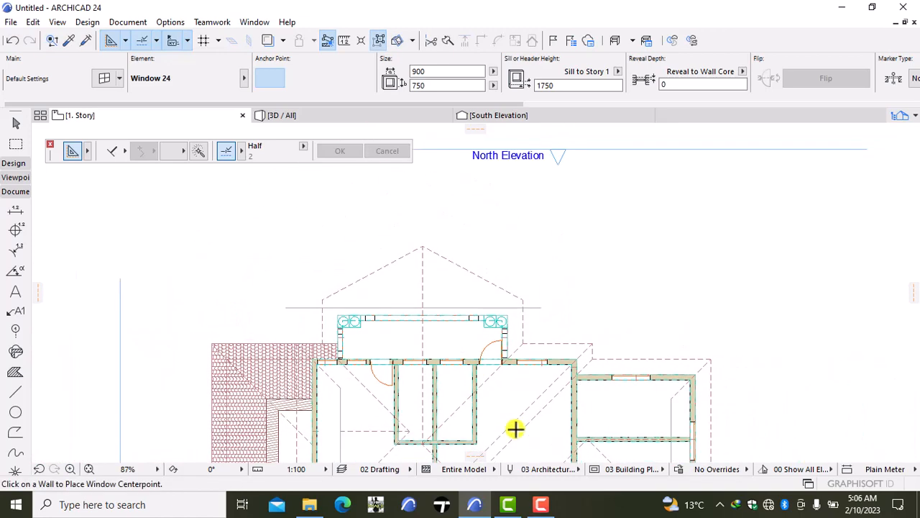
middle_drag(513, 427, 514, 380)
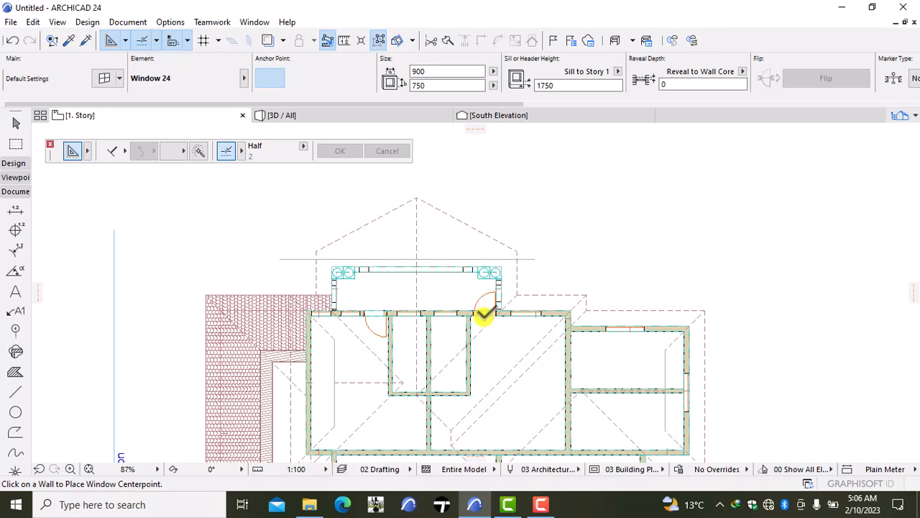
scroll(493, 315, up, 3)
key(Escape)
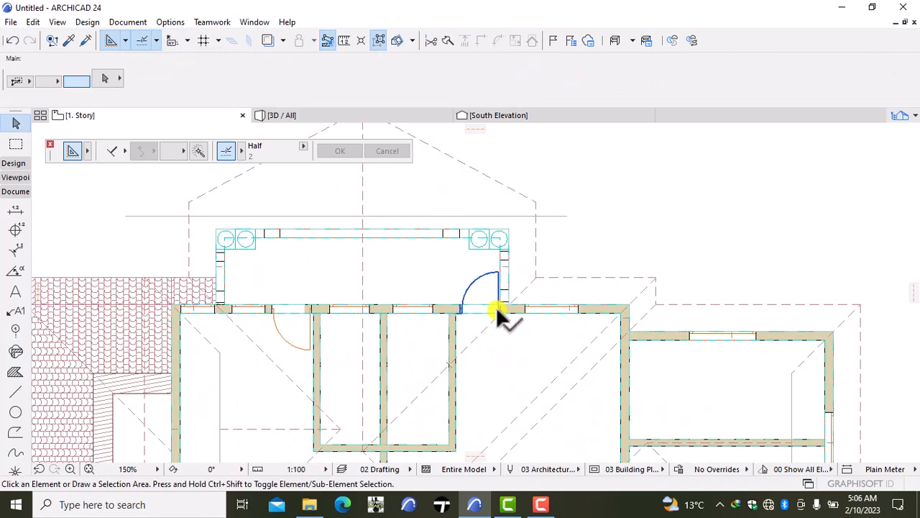
click(496, 306)
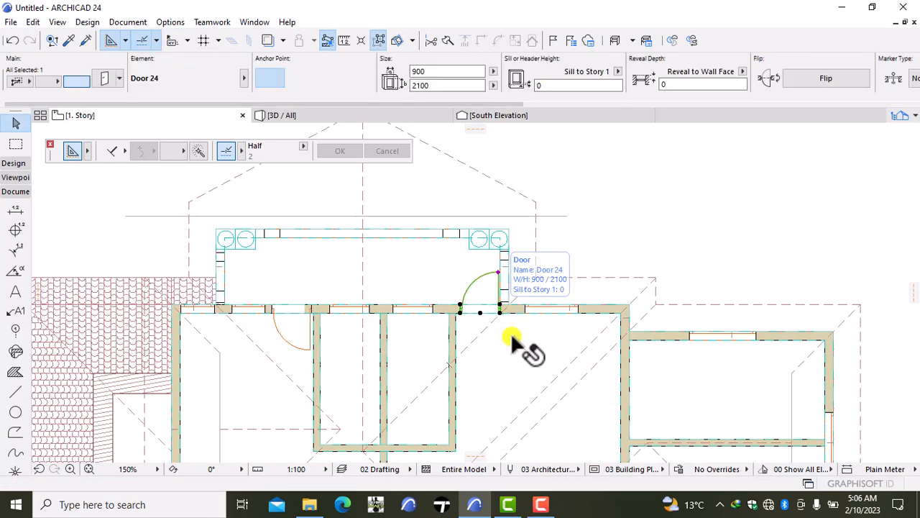
key(Delete)
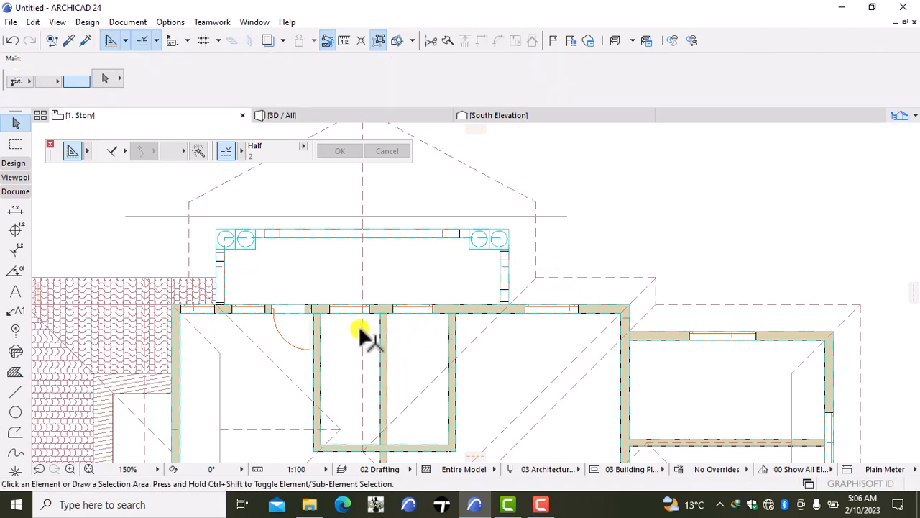
- Copy the western balcony door's settings and place a 900 × 2100 door in the vacated eastern position, hinged on its west side and swinging inward
alt+click(309, 321)
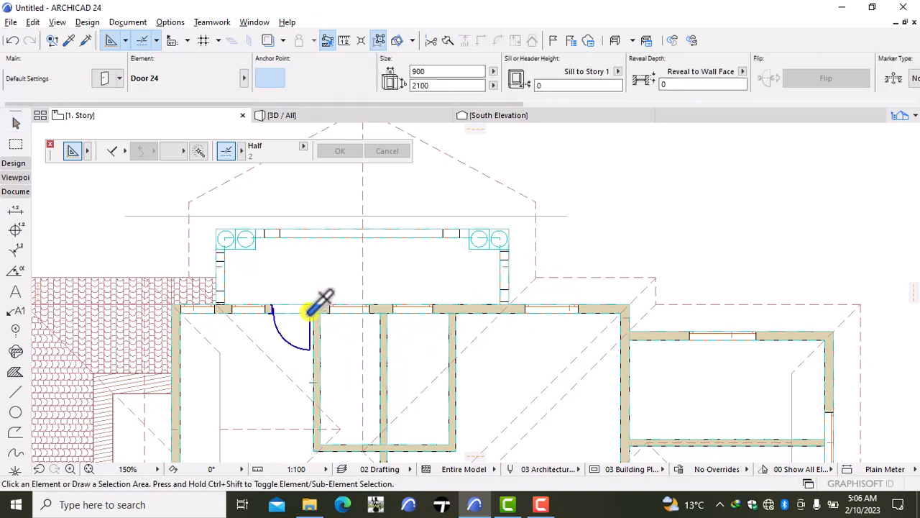
click(479, 316)
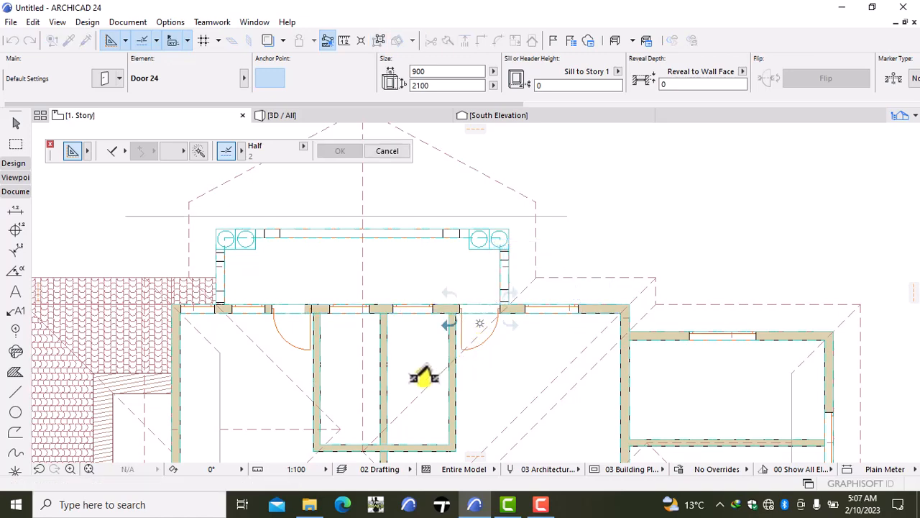
click(466, 369)
- Examine the rest of the upper-floor plan, from the north rooms down to the east and south balconies, for missing openings
scroll(476, 369, down, 3)
middle_drag(501, 401, 487, 344)
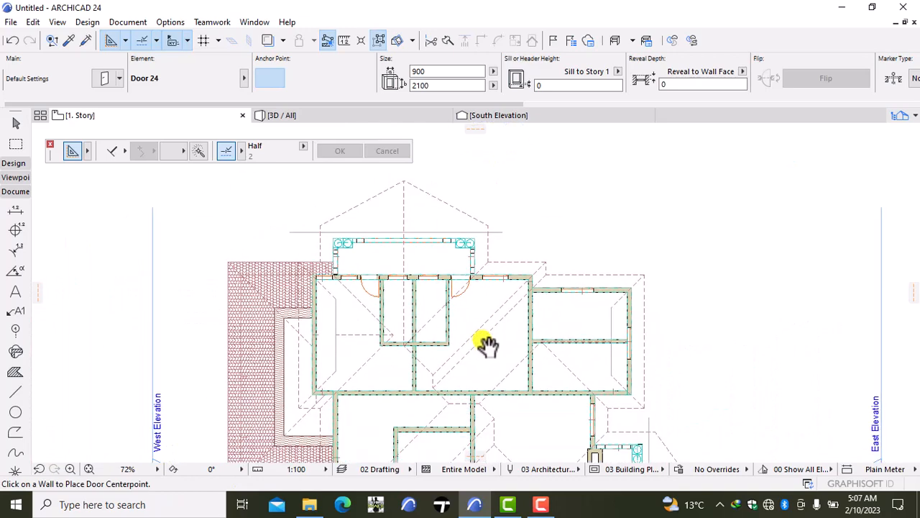
scroll(468, 323, up, 2)
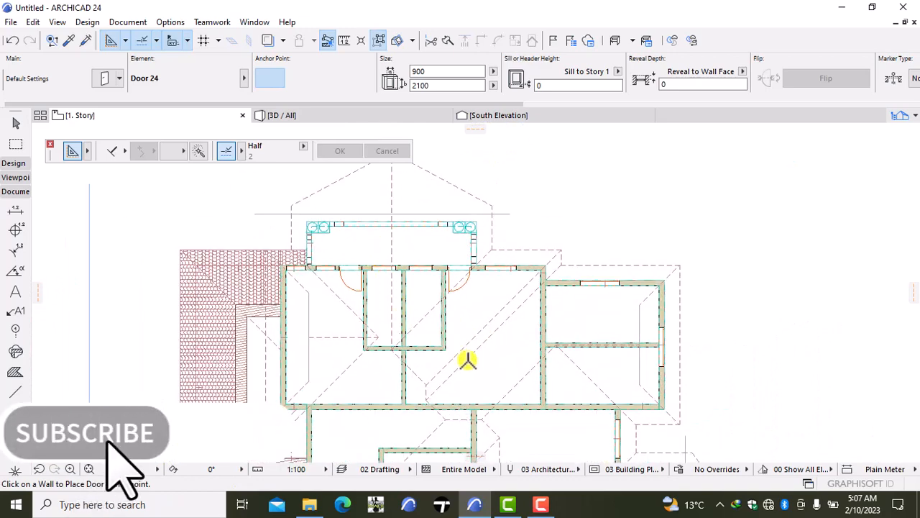
scroll(470, 376, up, 1)
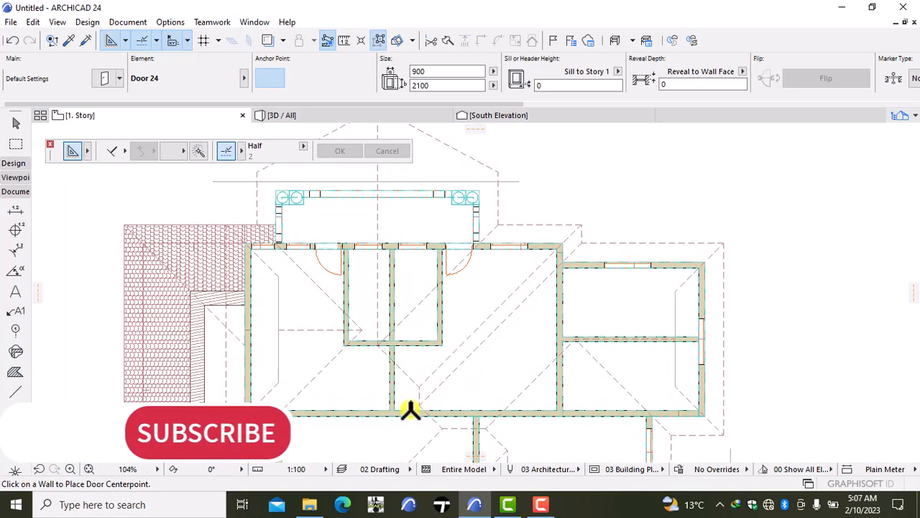
middle_drag(413, 371, 416, 284)
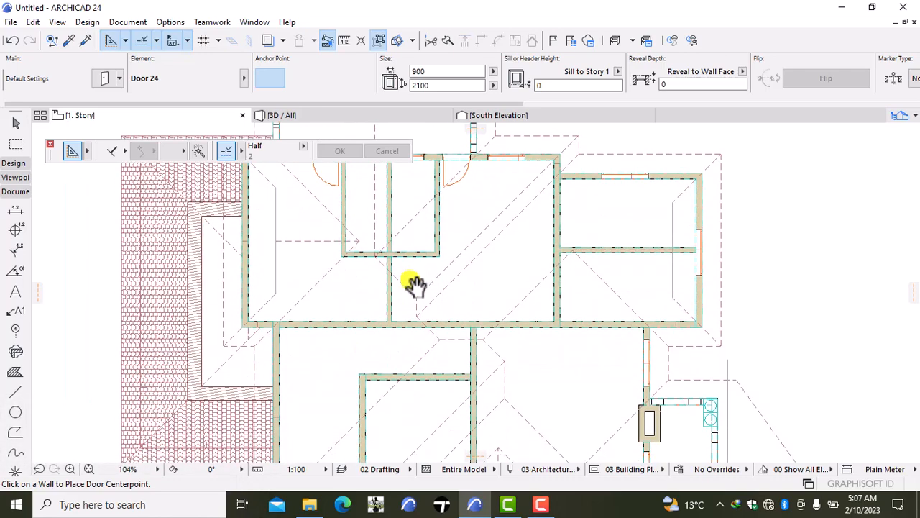
scroll(417, 288, down, 2)
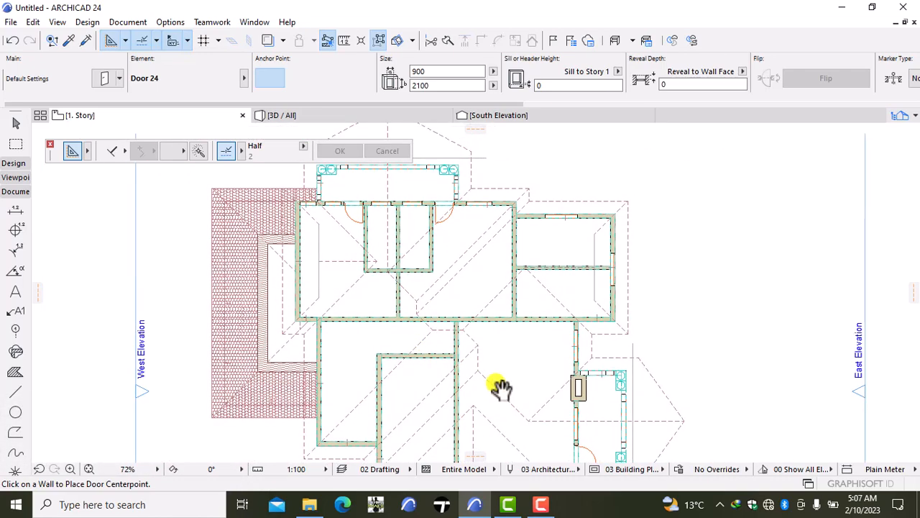
middle_drag(501, 388, 469, 327)
scroll(497, 317, up, 3)
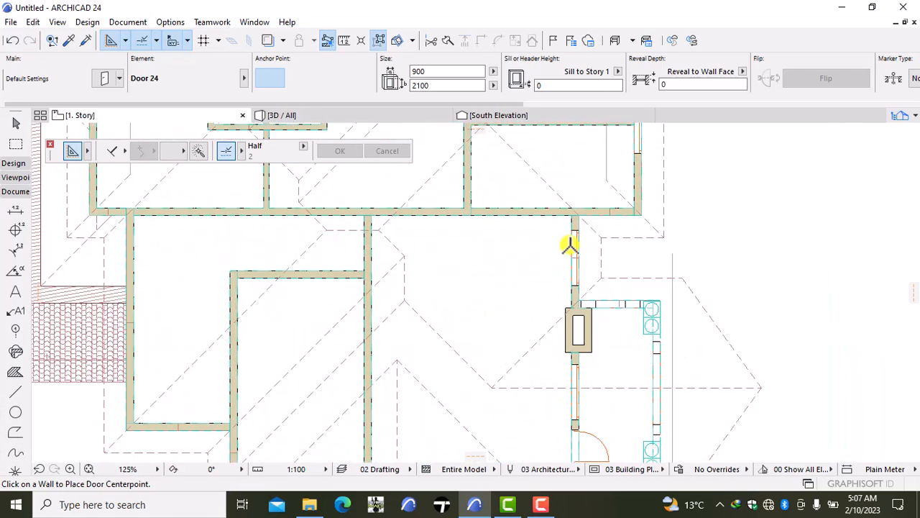
scroll(496, 417, down, 1)
middle_drag(497, 415, 552, 362)
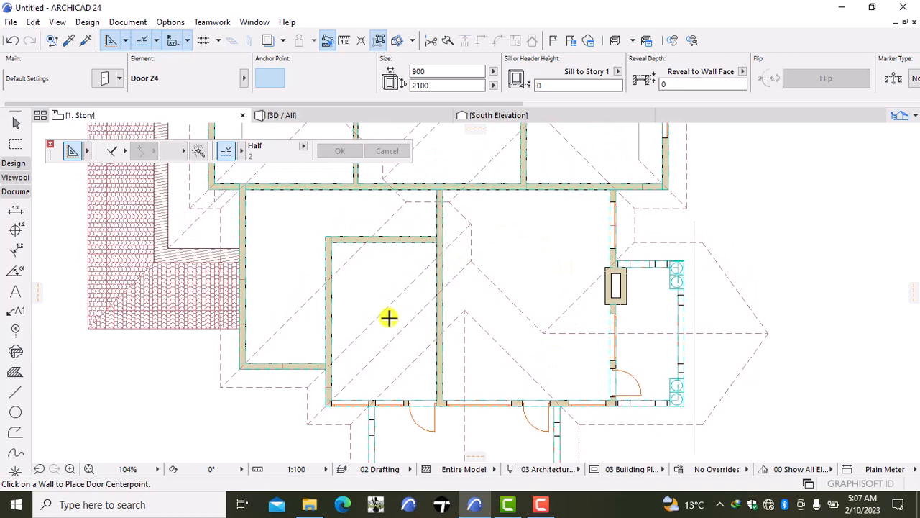
- Inspect the north balcony's upper-floor doors and windows in the 3D model
click(361, 116)
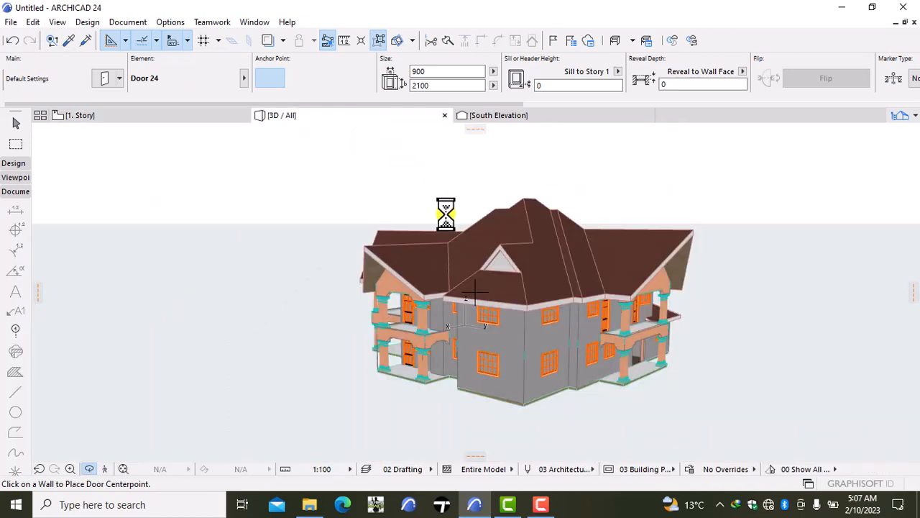
right_click(831, 250)
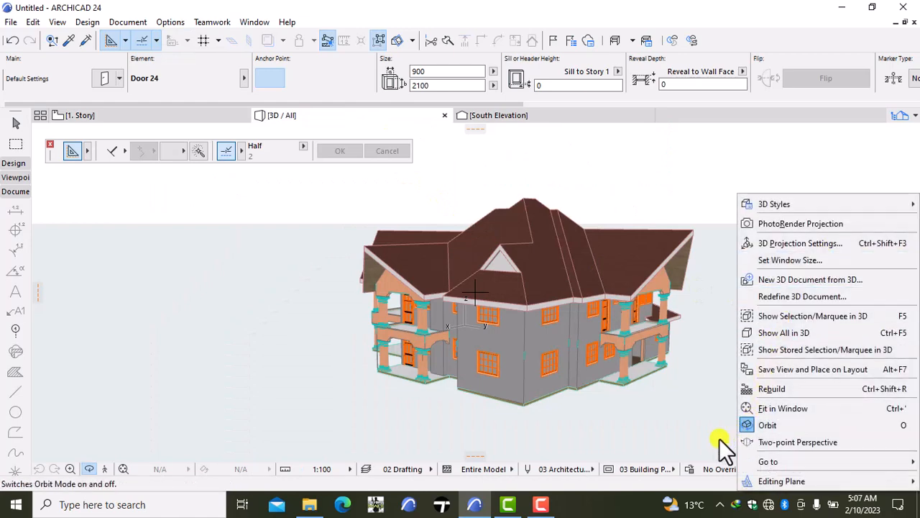
click(747, 422)
drag(726, 314, 357, 286)
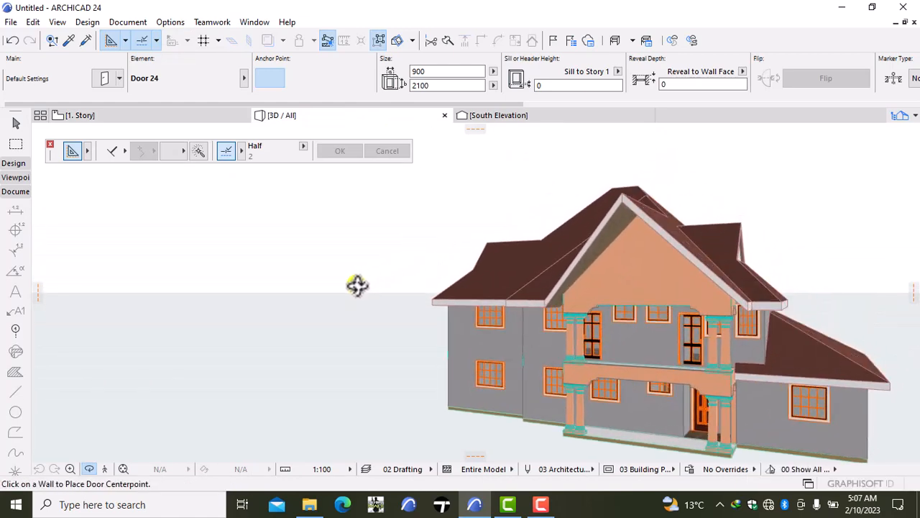
scroll(826, 333, down, 3)
drag(871, 252, 695, 363)
scroll(694, 364, up, 5)
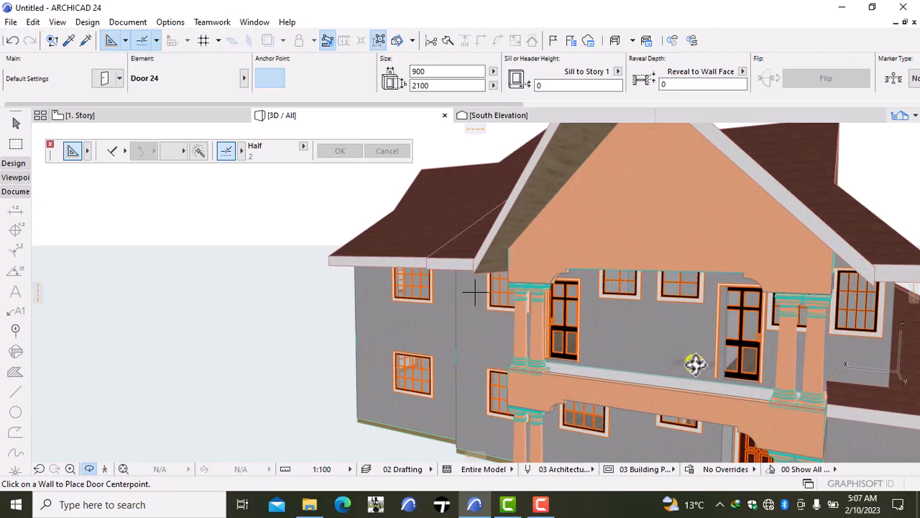
scroll(695, 365, down, 2)
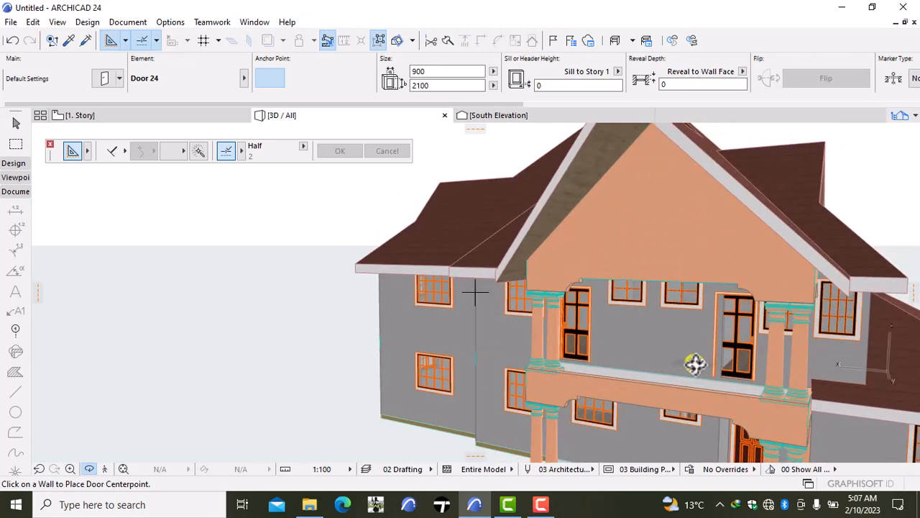
scroll(694, 363, down, 1)
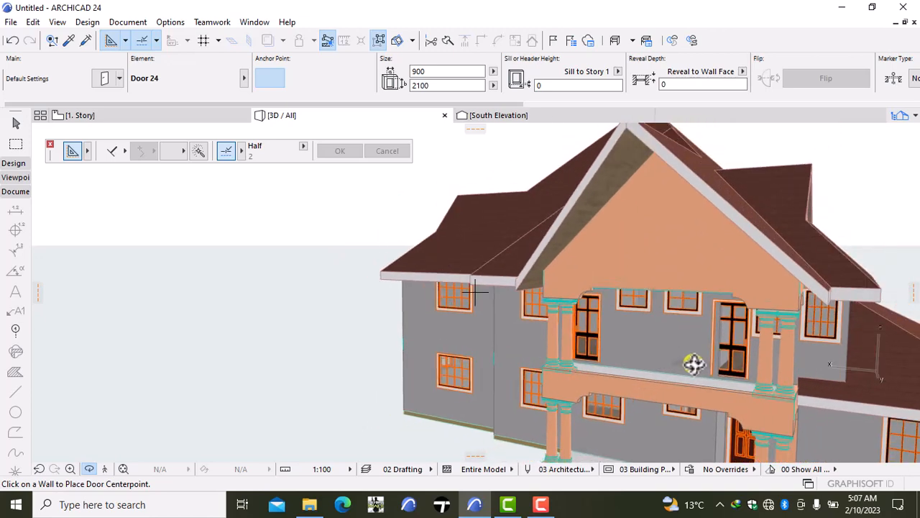
- In the Story 1 plan, delete the western balcony door in the north wall
click(103, 112)
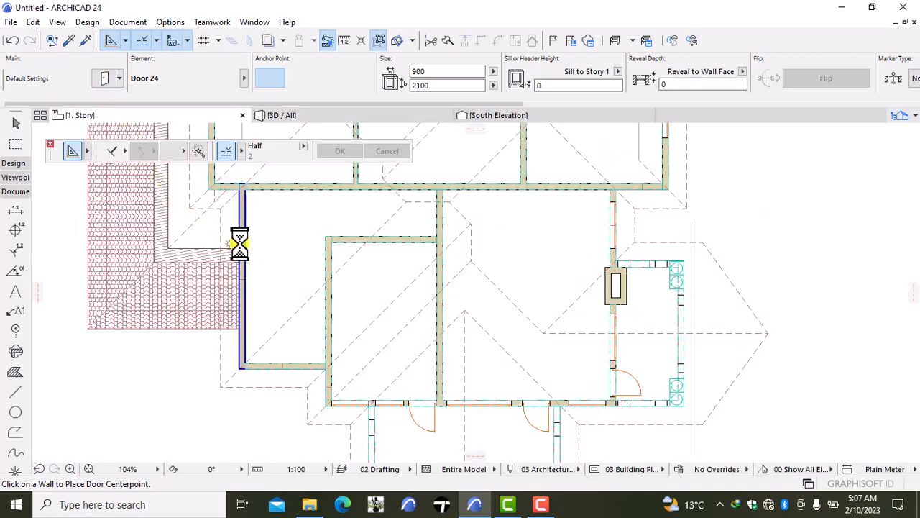
scroll(269, 214, up, 5)
middle_drag(269, 213, 264, 389)
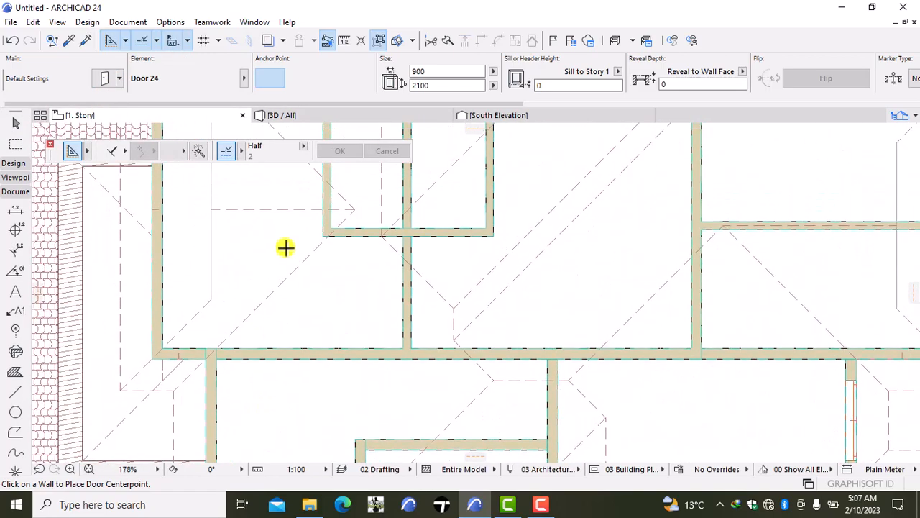
scroll(285, 247, down, 3)
middle_drag(285, 247, 305, 358)
scroll(337, 246, up, 1)
scroll(337, 246, up, 8)
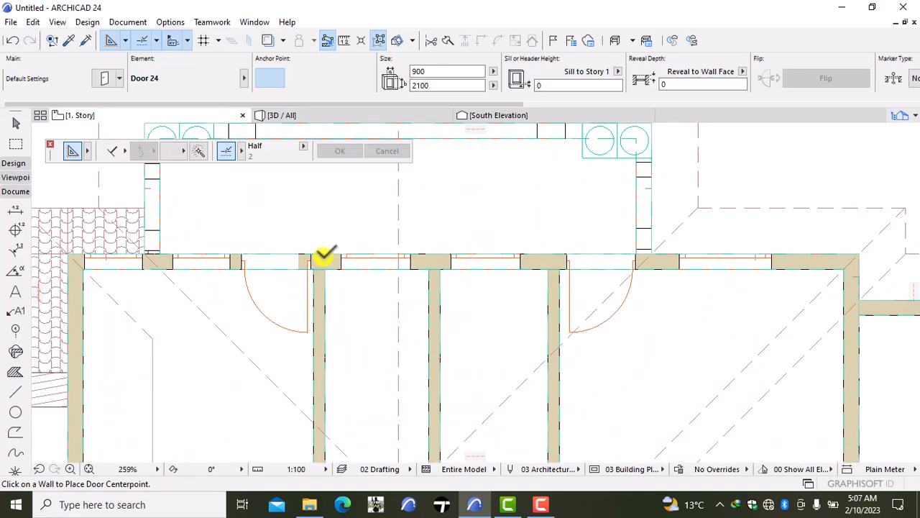
key(Escape)
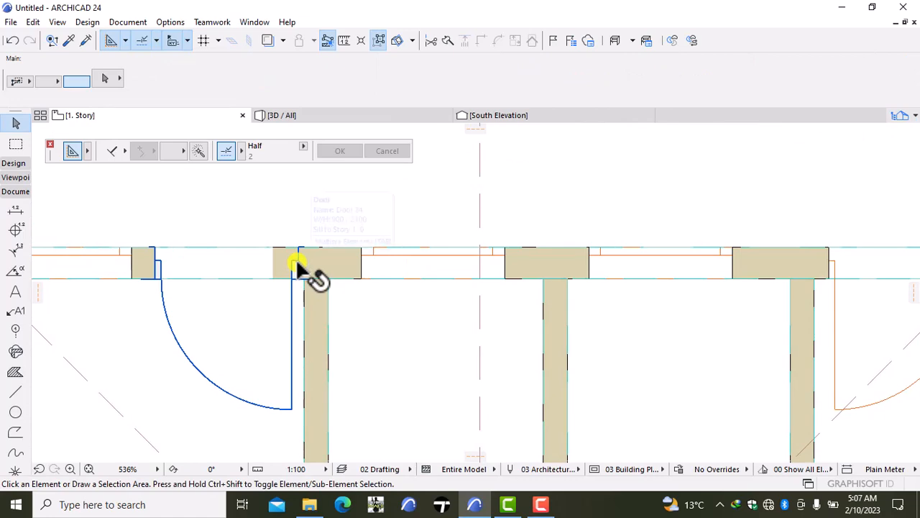
click(295, 258)
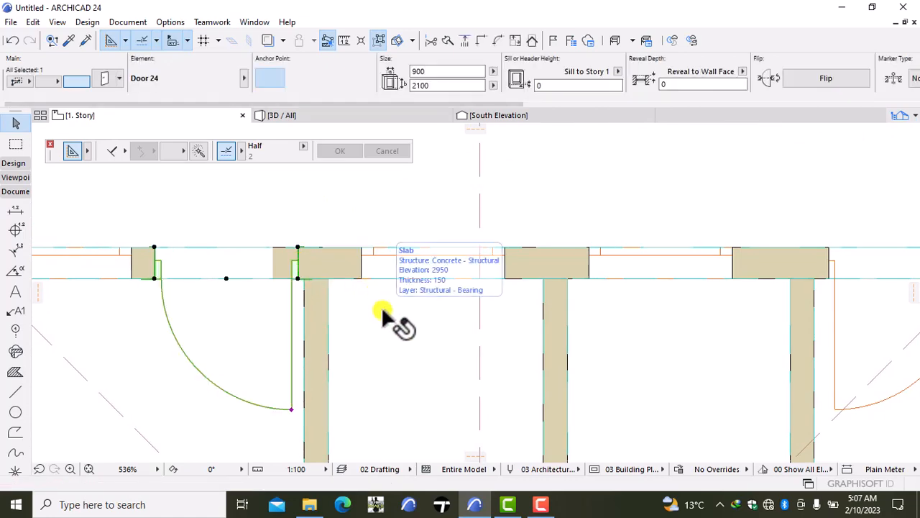
key(Delete)
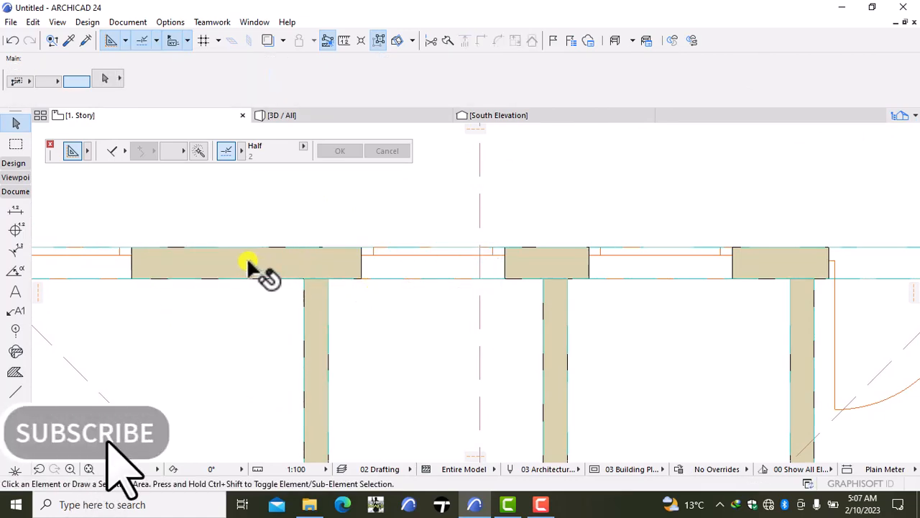
- Copy the eastern balcony door's settings and place a 900 × 2100 door beside the western partition, hinged on its east side and swinging inward
scroll(448, 296, down, 3)
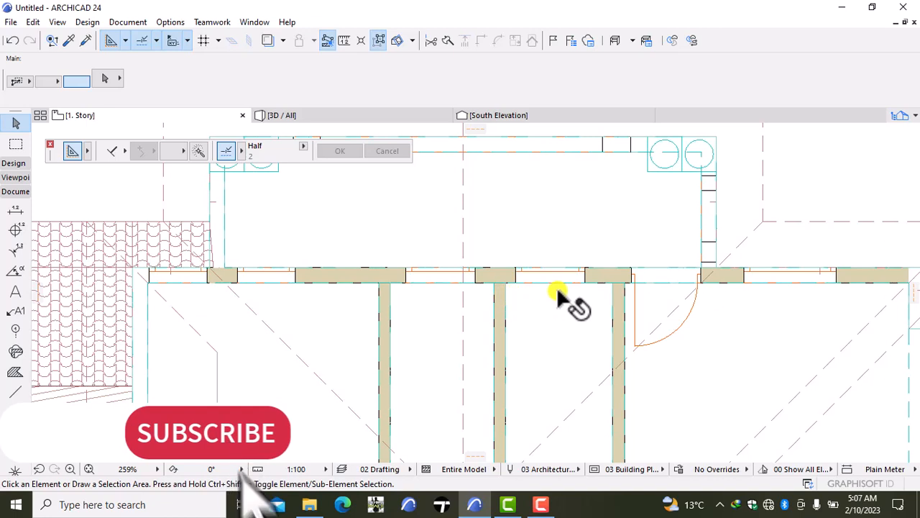
alt+click(651, 274)
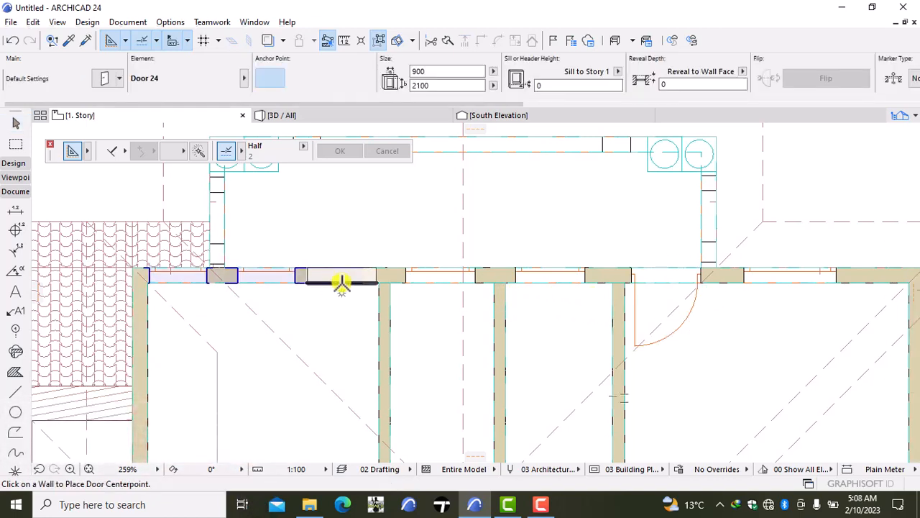
click(340, 282)
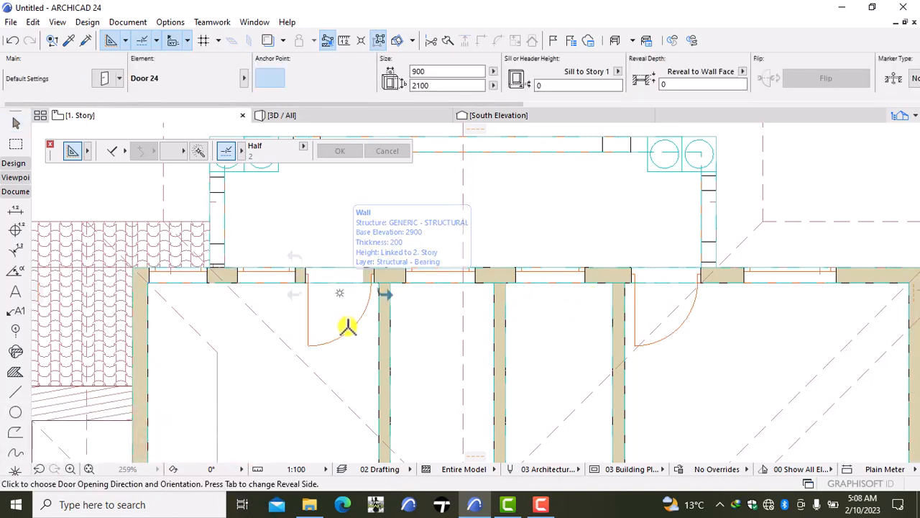
click(399, 332)
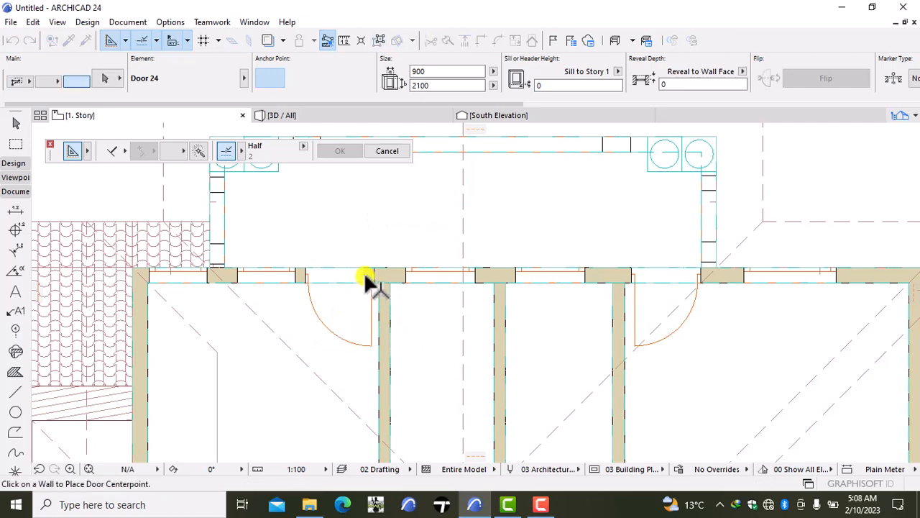
- Shorten the north wall segment's west end to the western balcony door's east jamb, clearing the overlap with the opening
scroll(366, 276, up, 3)
scroll(363, 273, up, 3)
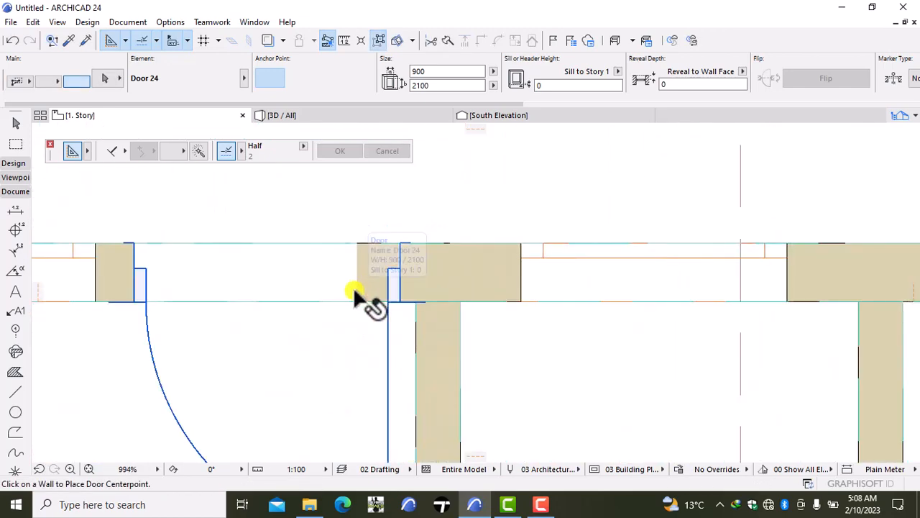
shift+click(451, 256)
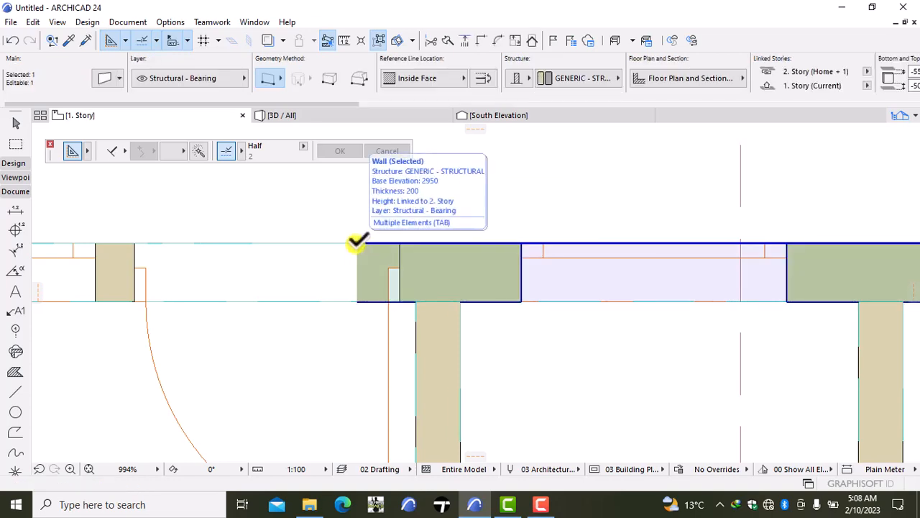
scroll(357, 243, down, 3)
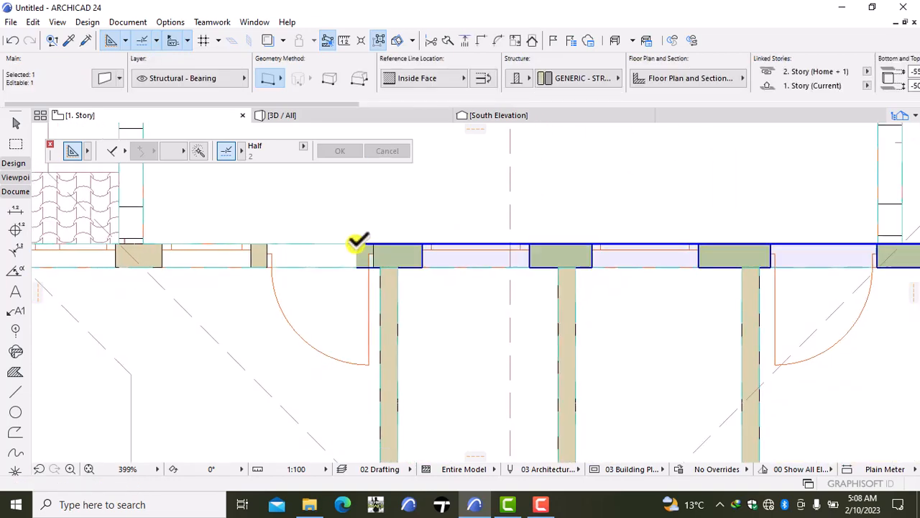
click(357, 243)
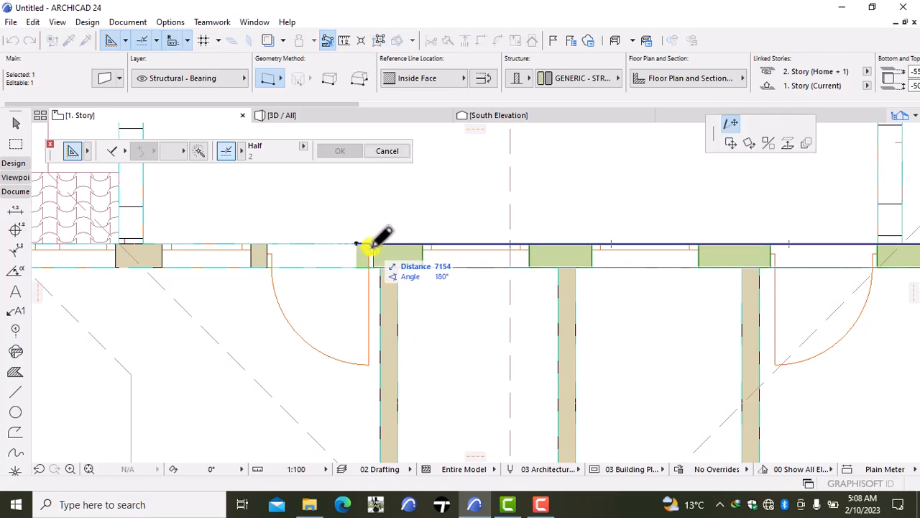
click(376, 242)
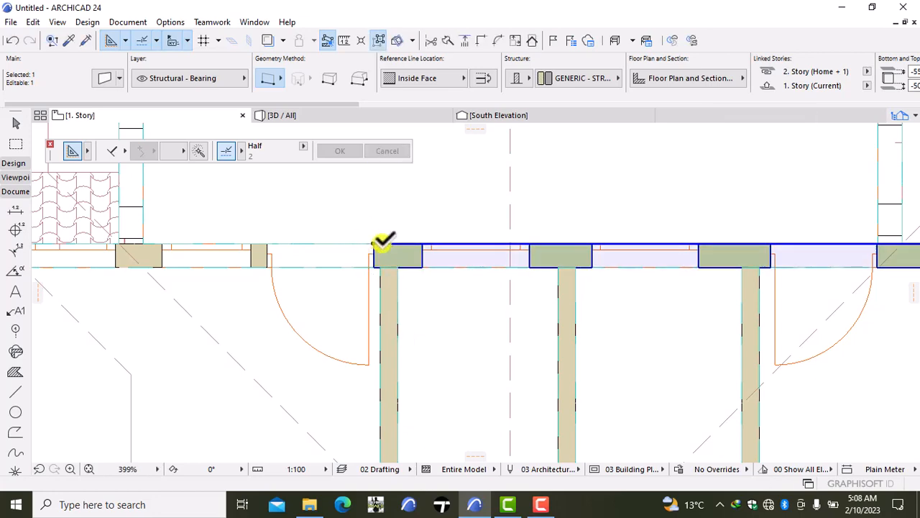
- Inspect the north balcony's two upper-floor doors, windows and columns in the 3D model
key(Escape)
click(309, 115)
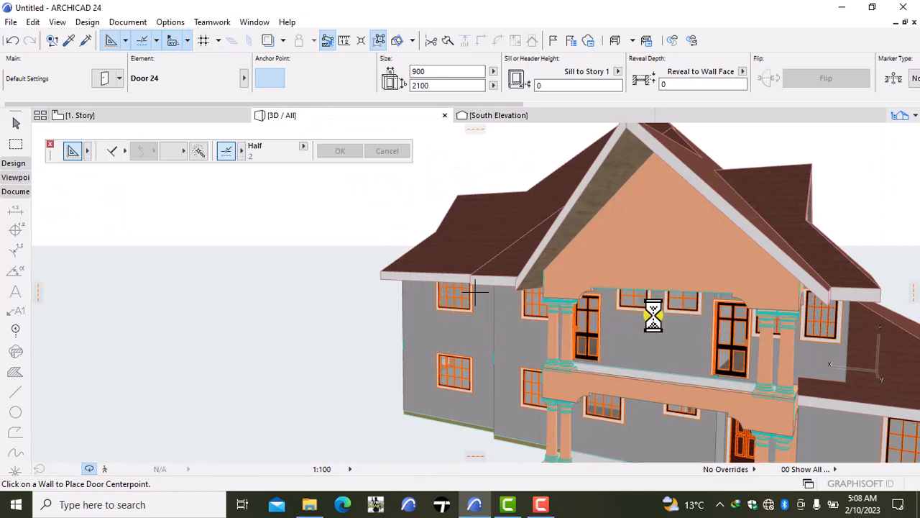
scroll(672, 331, up, 10)
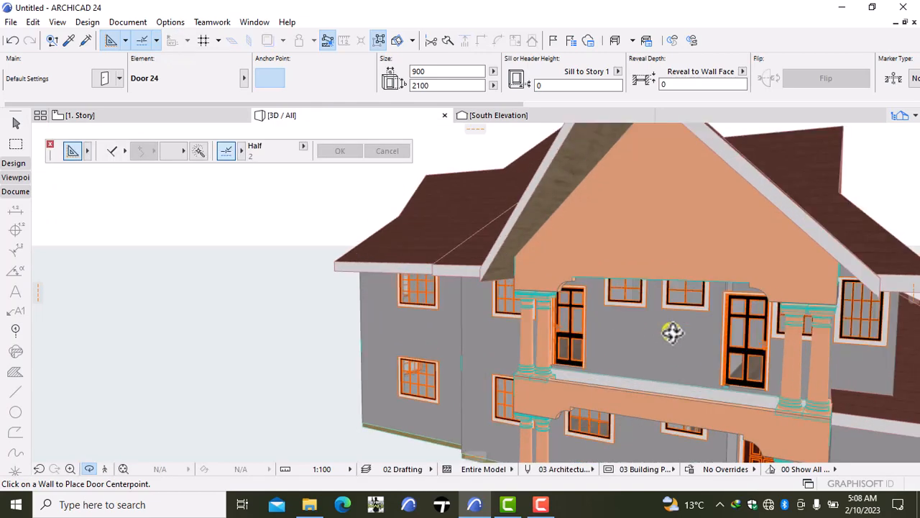
scroll(672, 331, up, 8)
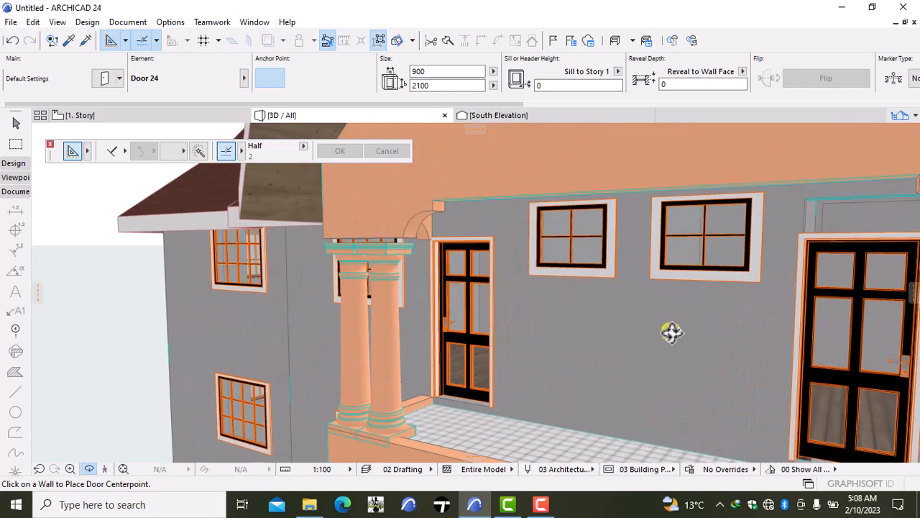
scroll(673, 331, down, 2)
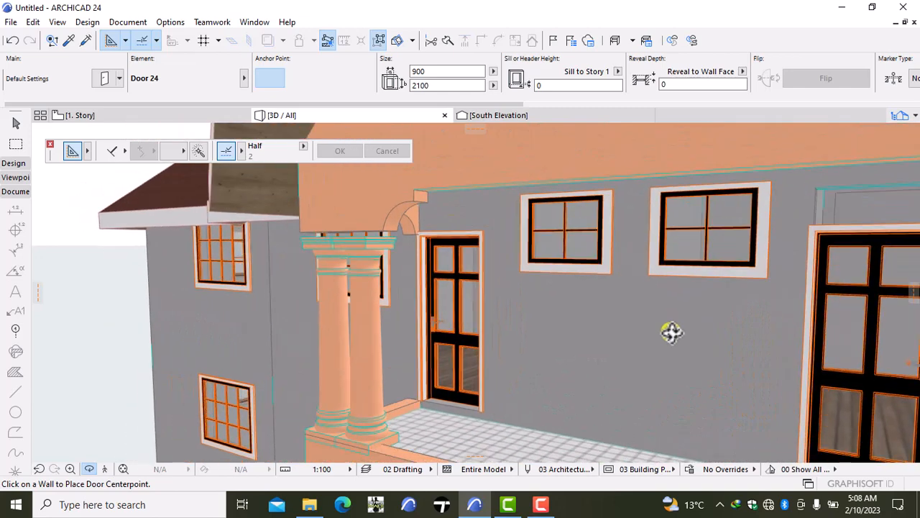
scroll(669, 329, up, 2)
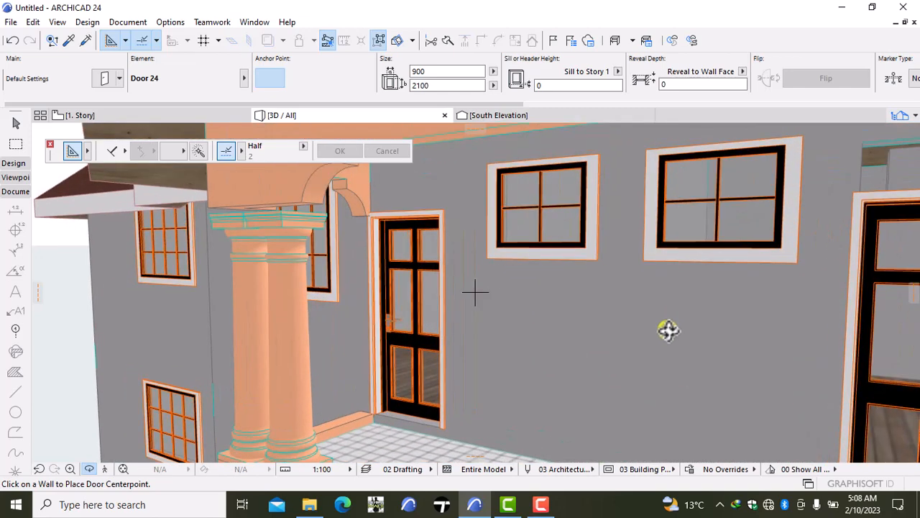
scroll(669, 330, down, 5)
scroll(892, 338, down, 1)
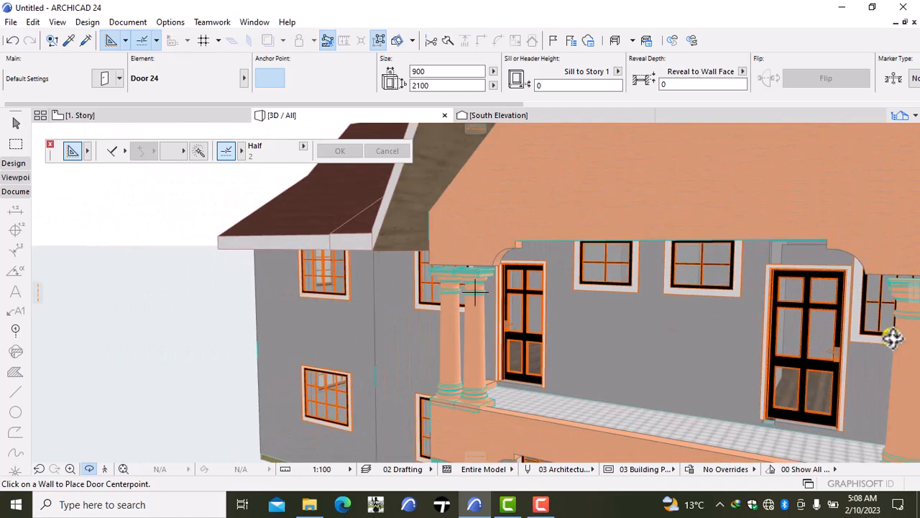
shift+middle_drag(888, 338, 547, 327)
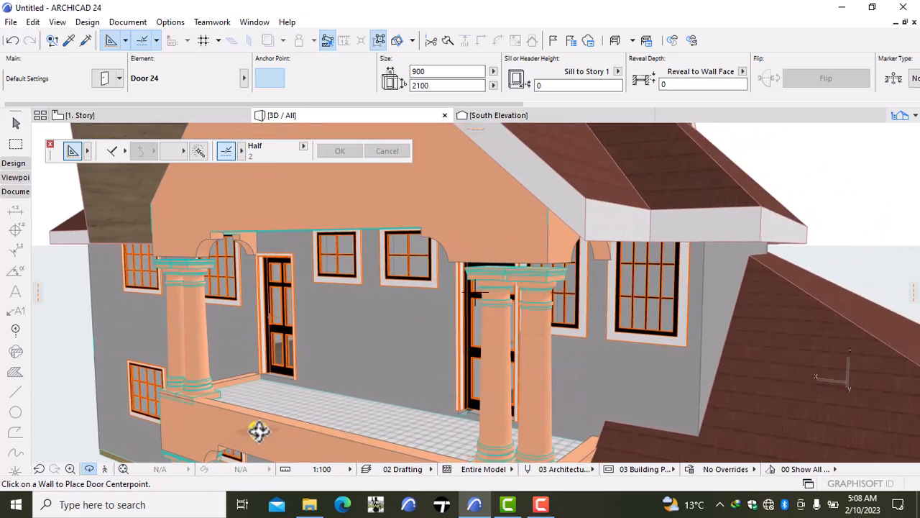
shift+middle_drag(265, 426, 381, 352)
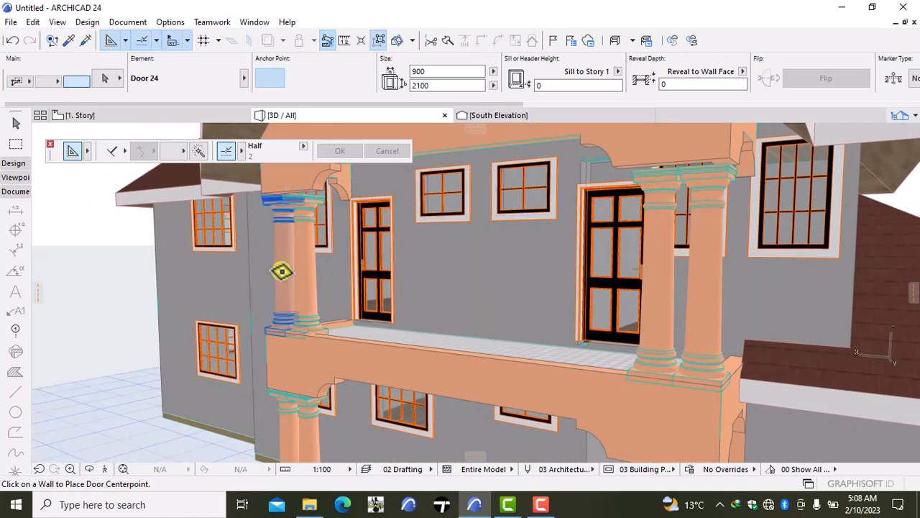
- Select the four upper-floor Doric balcony columns and open their preview and positioning settings
shift+click(295, 266)
shift+click(304, 269)
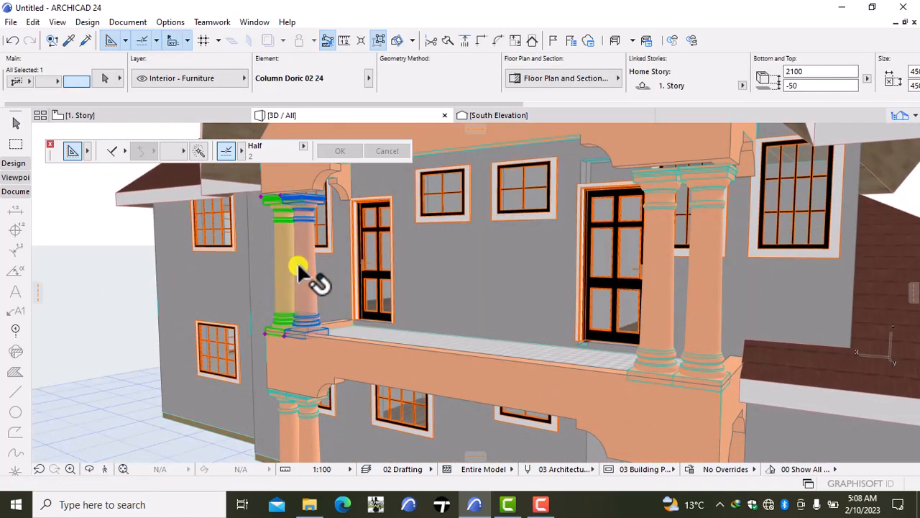
shift+click(673, 295)
shift+click(705, 296)
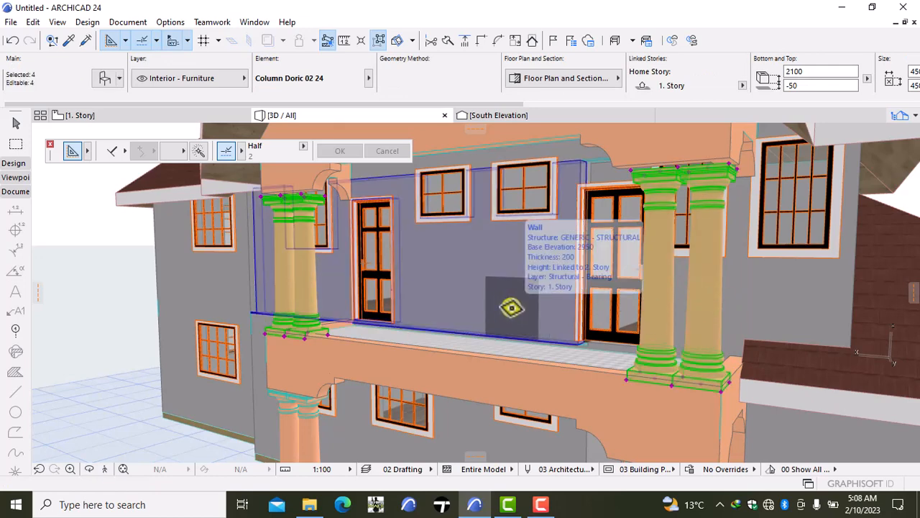
key(ctrl+t)
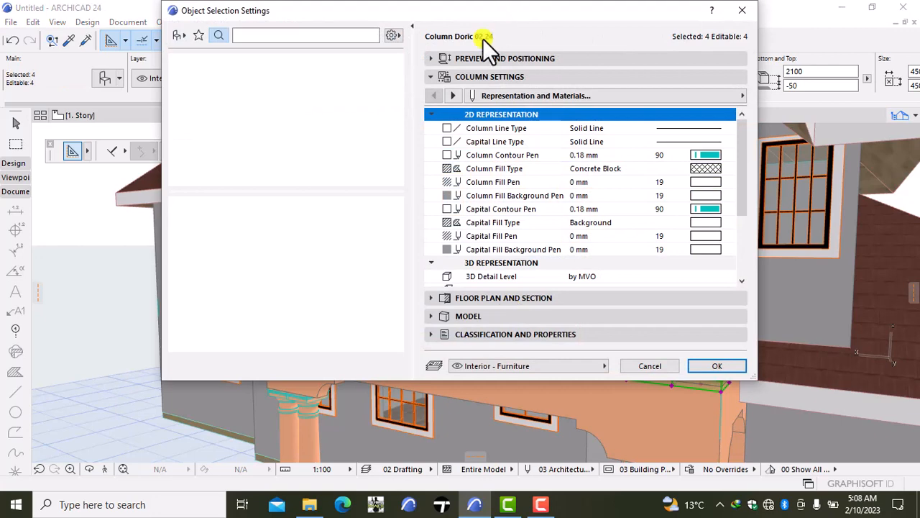
click(479, 57)
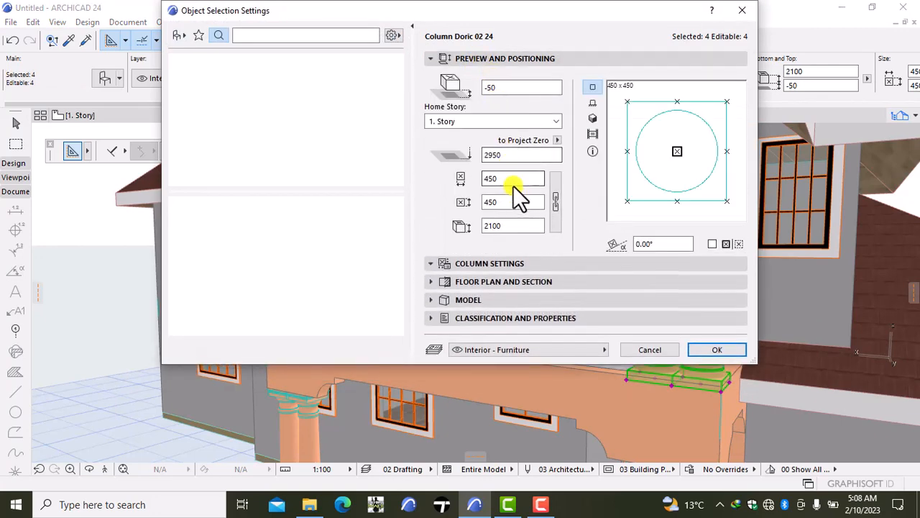
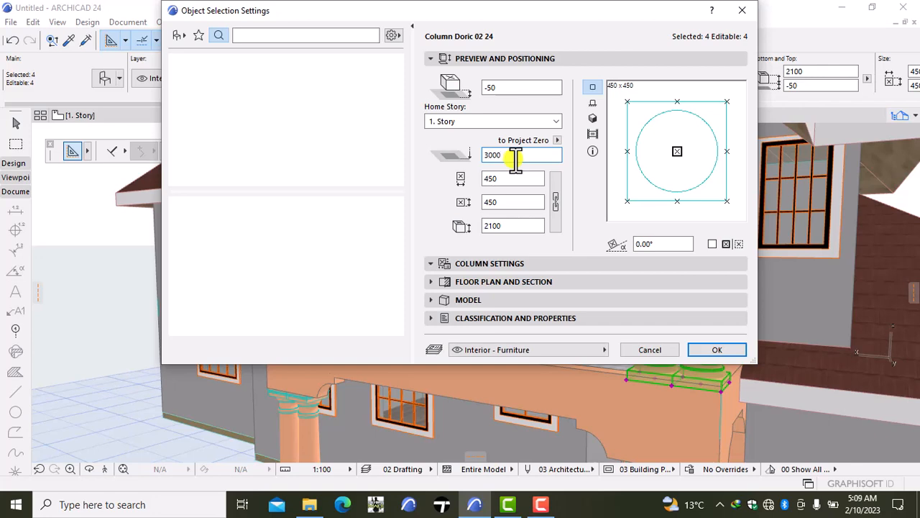
- Set the base elevation of the four upper-floor Doric balcony columns to 3000 mm relative to Project Zero
click(721, 348)
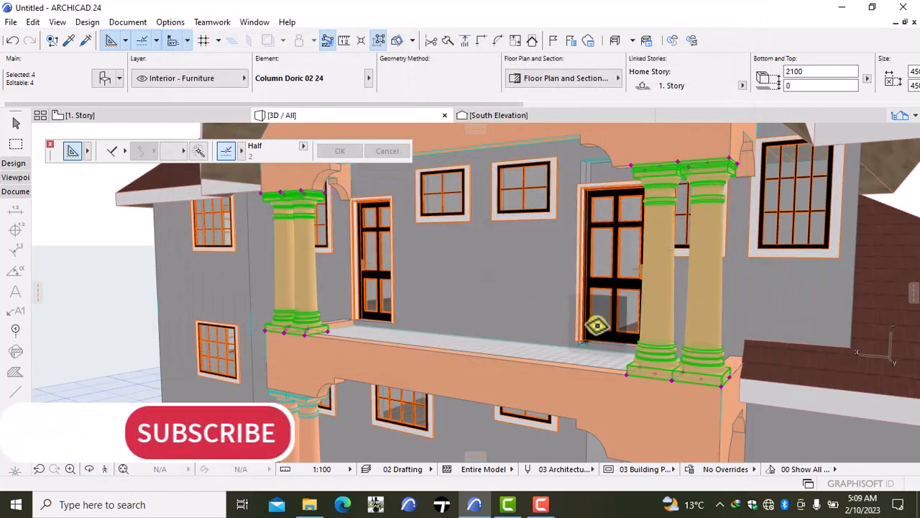
key(Escape)
scroll(509, 310, down, 1)
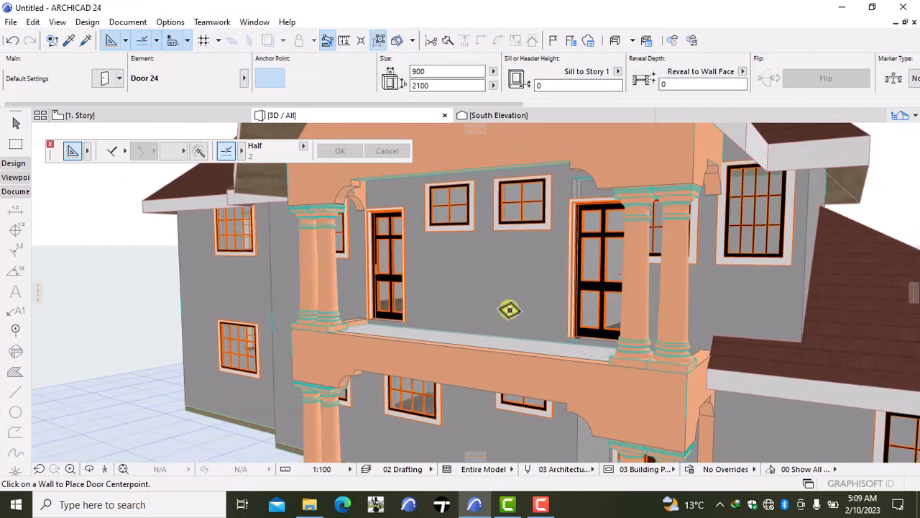
scroll(508, 309, up, 1)
scroll(509, 310, up, 2)
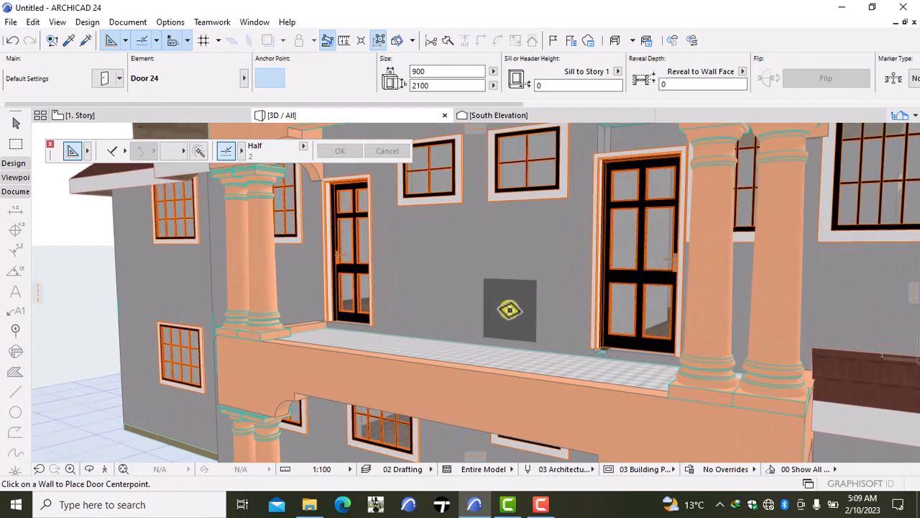
- From inside the upper-floor room, set the base elevation of the north wall segment containing the western balcony door to 2950 mm relative to Project Zero
click(105, 469)
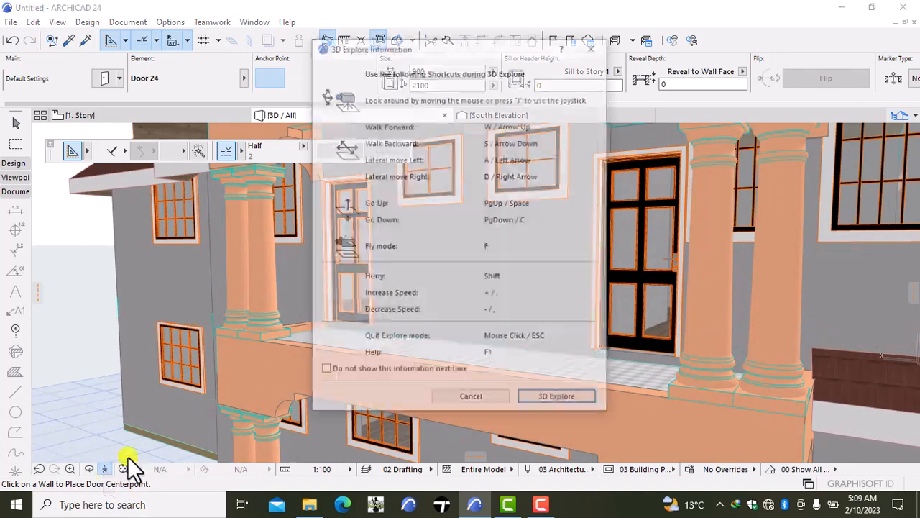
click(543, 404)
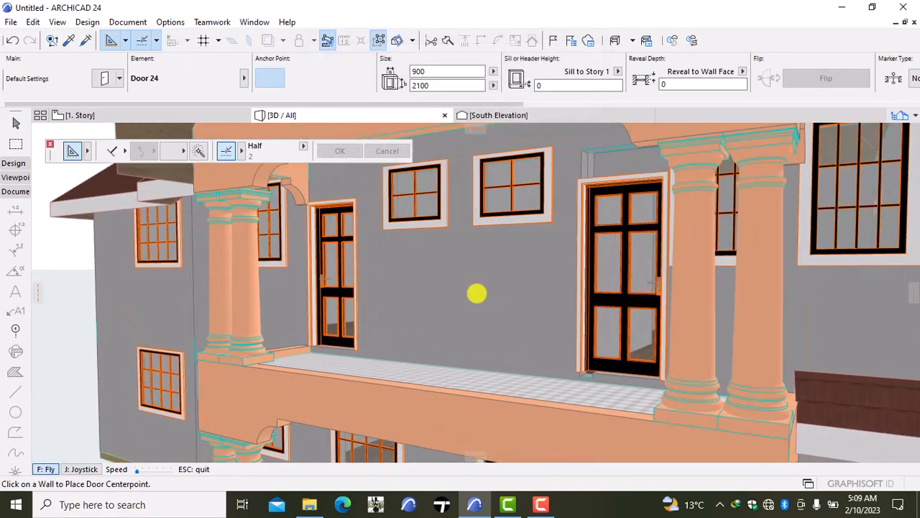
key(Up)
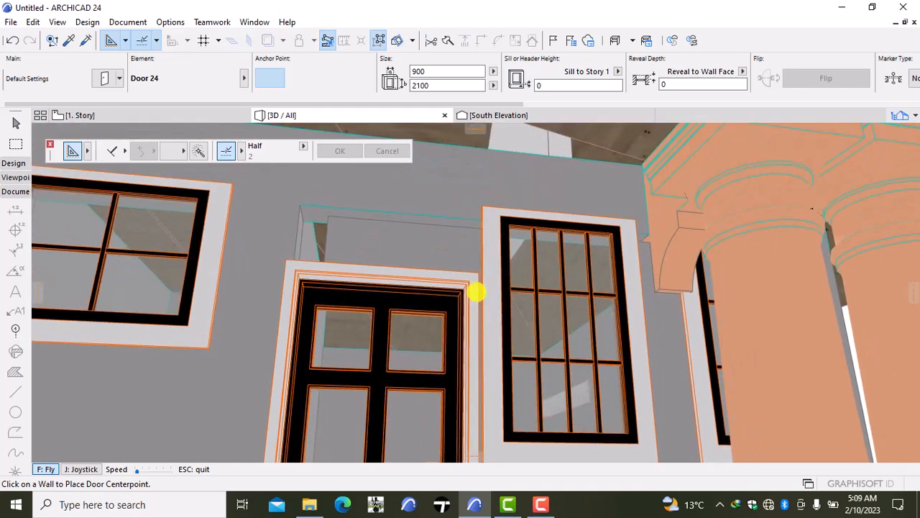
key(Up)
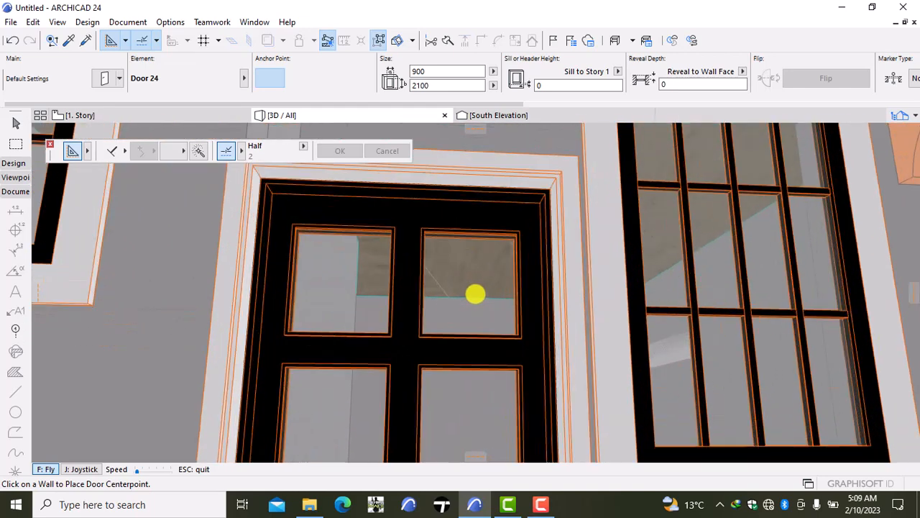
key(Up)
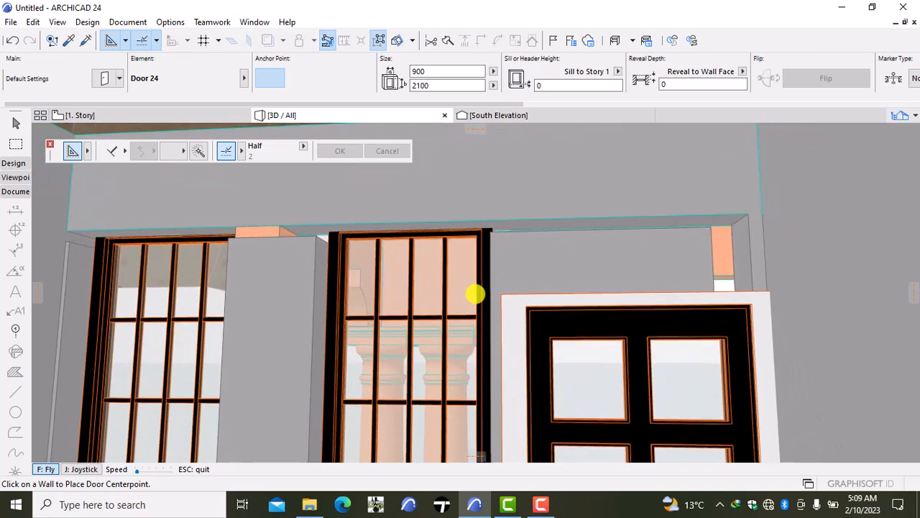
key(Escape)
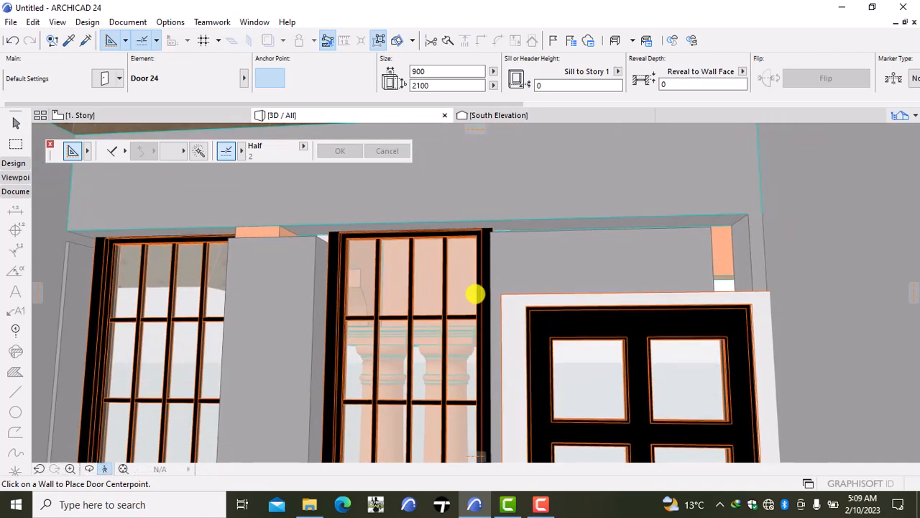
shift+click(277, 323)
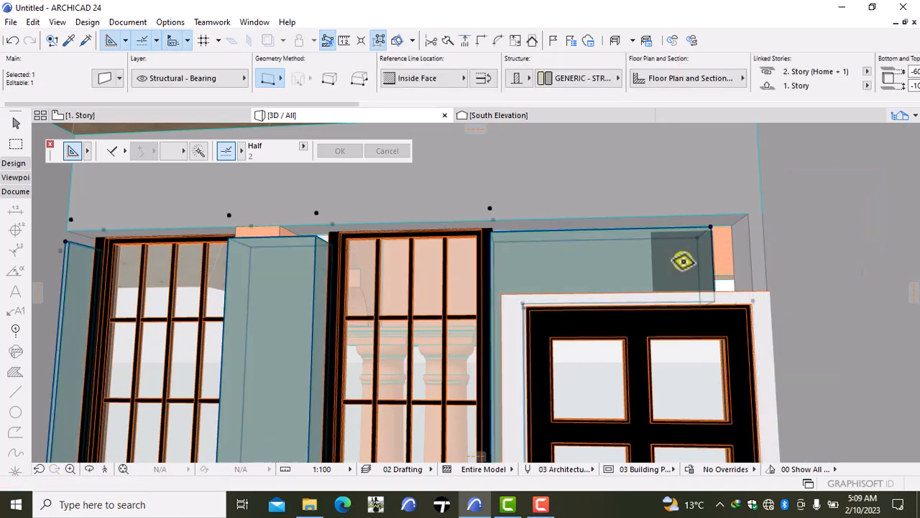
double_click(675, 263)
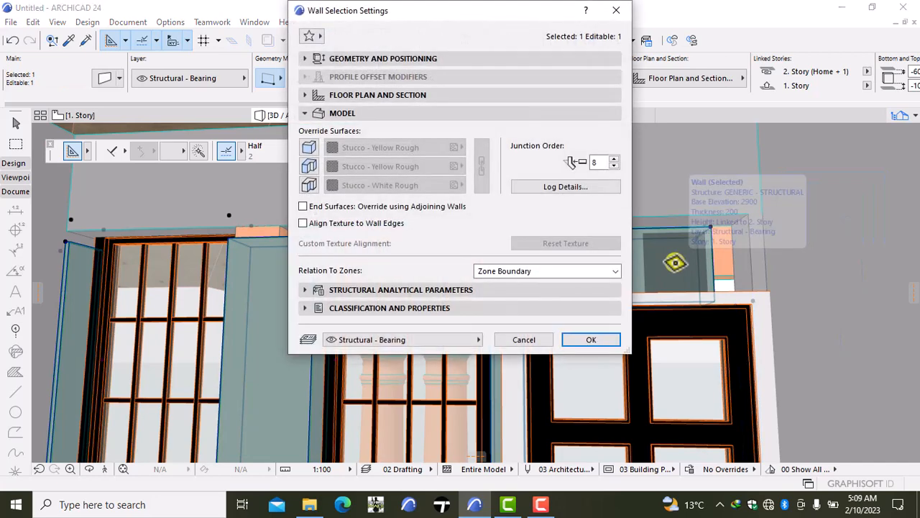
click(459, 62)
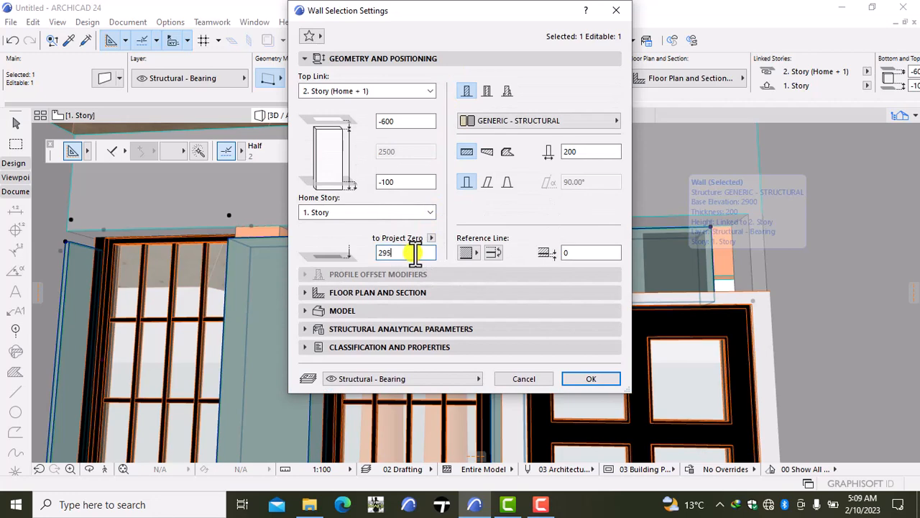
click(570, 377)
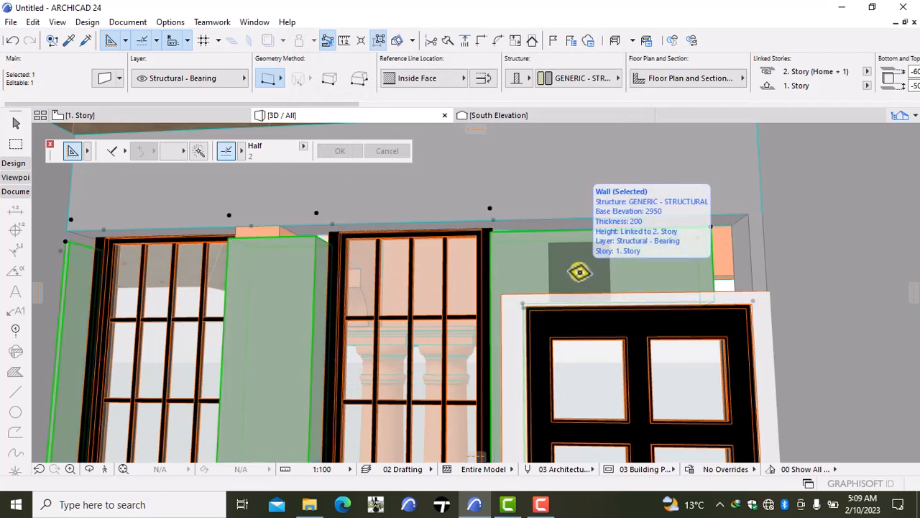
- Set the same north wall segment's top offset to -550 mm from its linked 2. Story
key(ctrl+t)
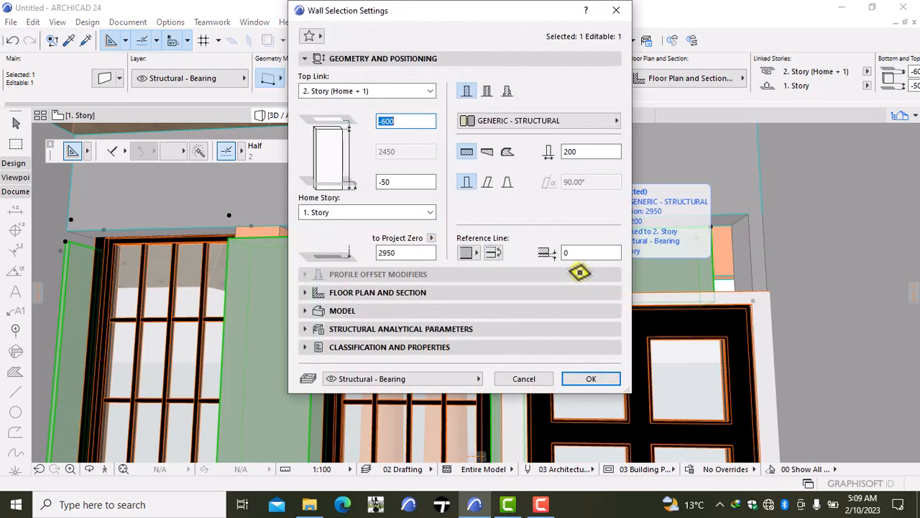
click(409, 121)
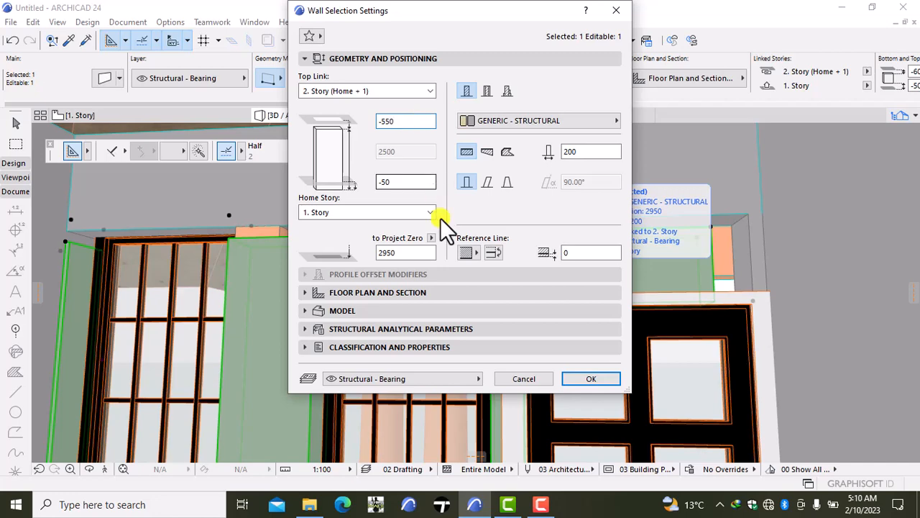
click(602, 376)
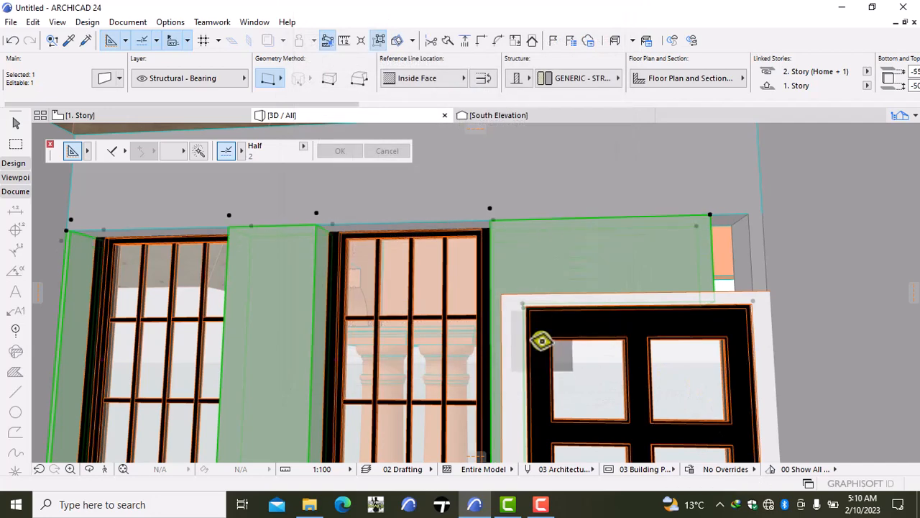
key(Escape)
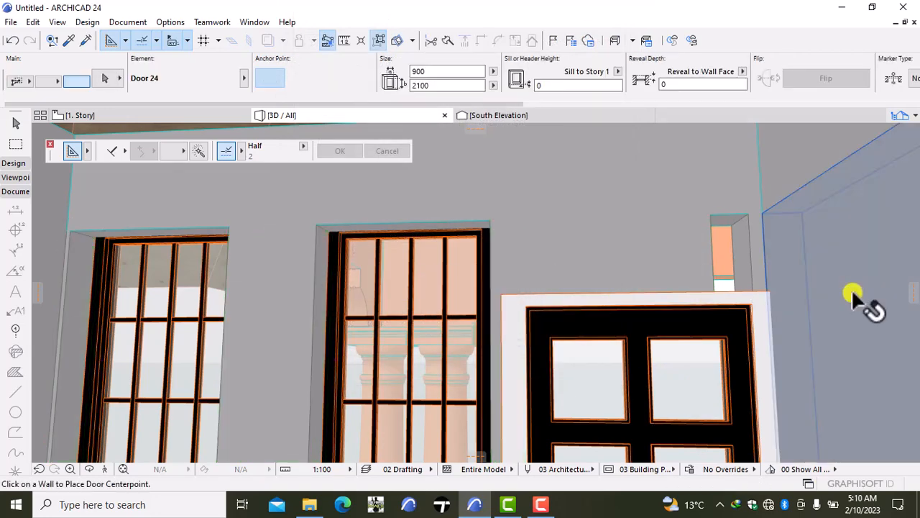
- On the 1. Story plan, extend the western north wall segment's east end to meet the adjoining segment at the western balcony door's east jamb
scroll(809, 314, down, 5)
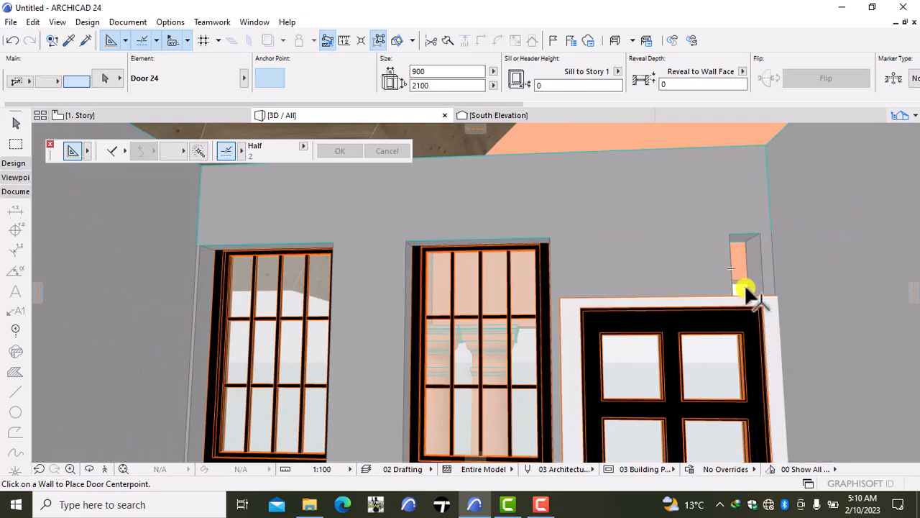
shift+click(764, 249)
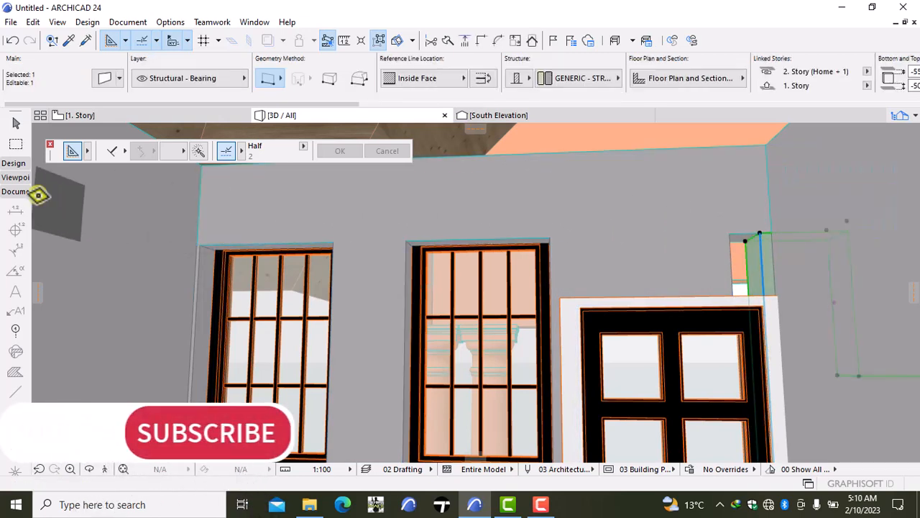
click(93, 117)
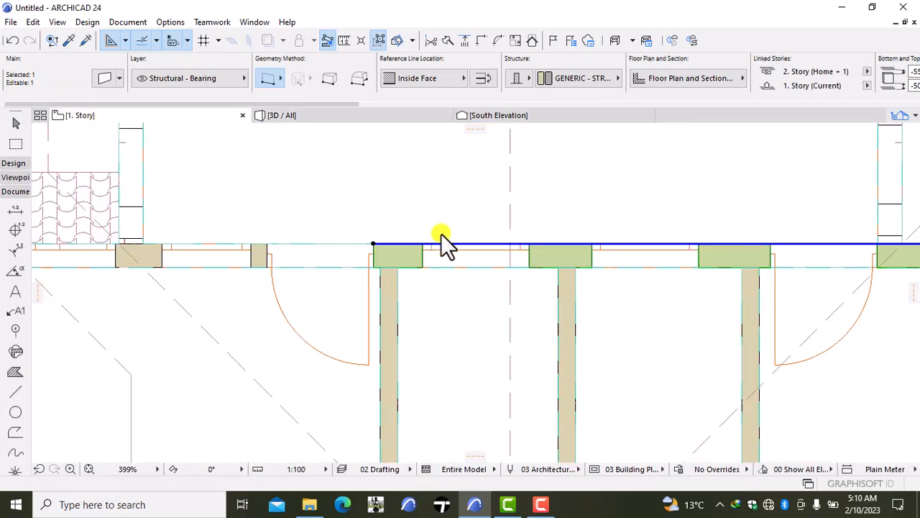
key(Escape)
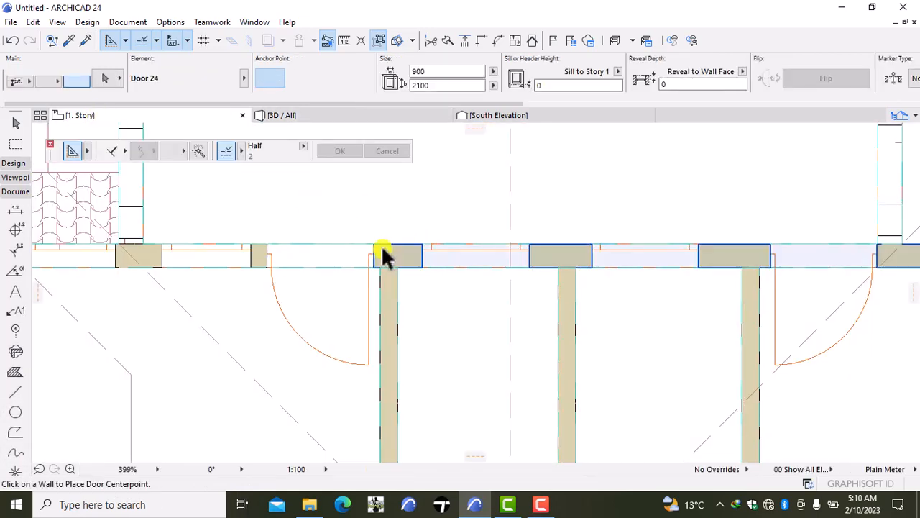
shift+click(381, 247)
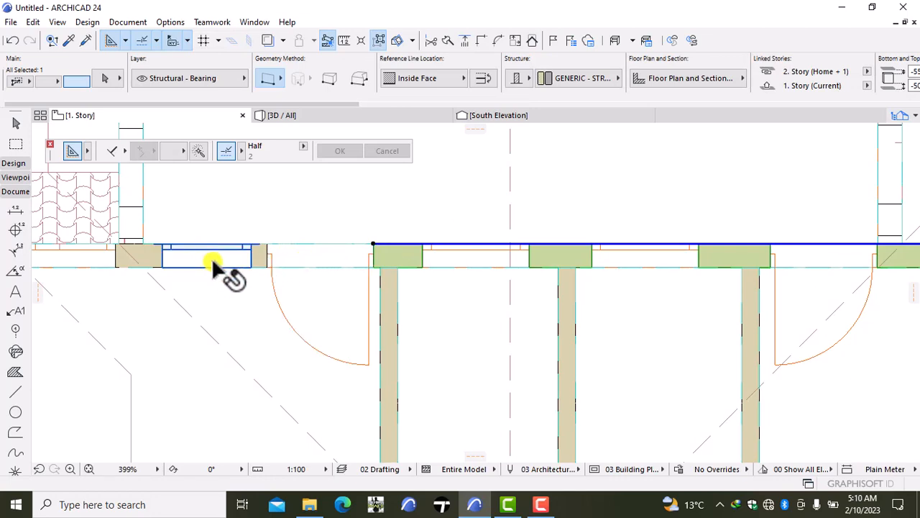
shift+click(253, 259)
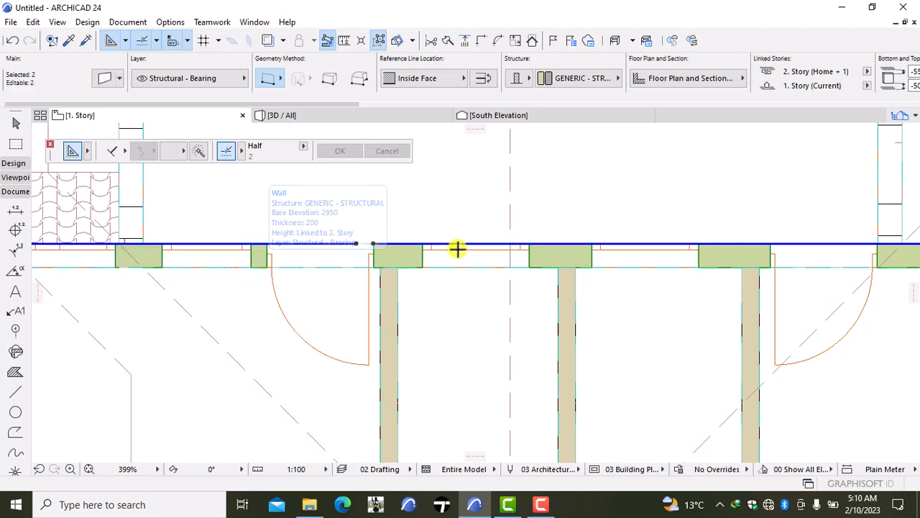
click(357, 242)
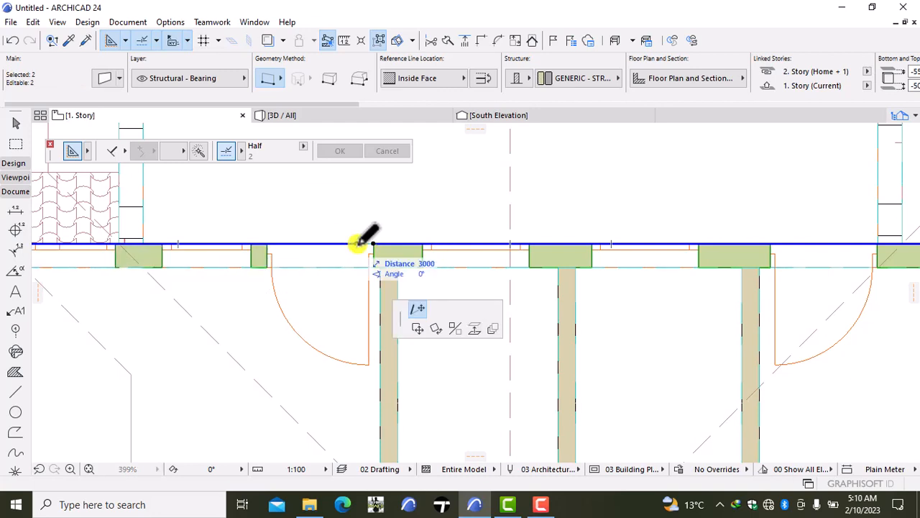
click(376, 246)
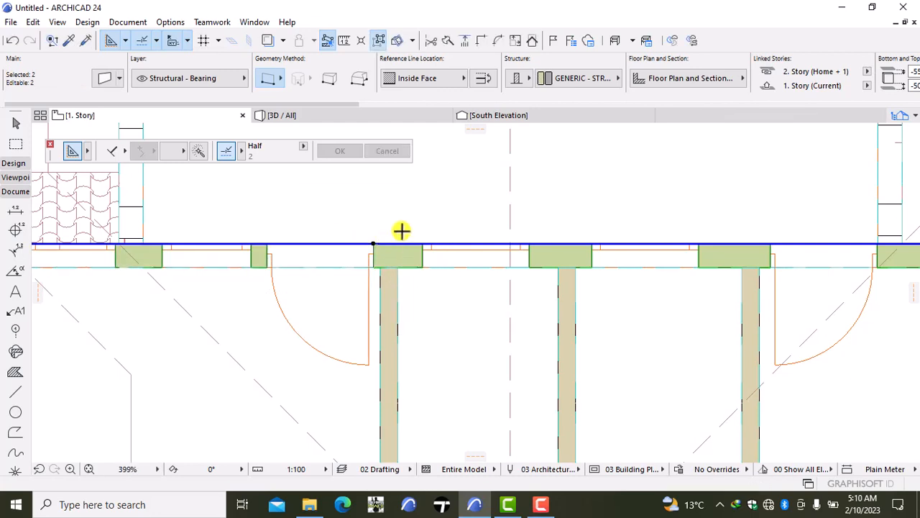
key(Escape)
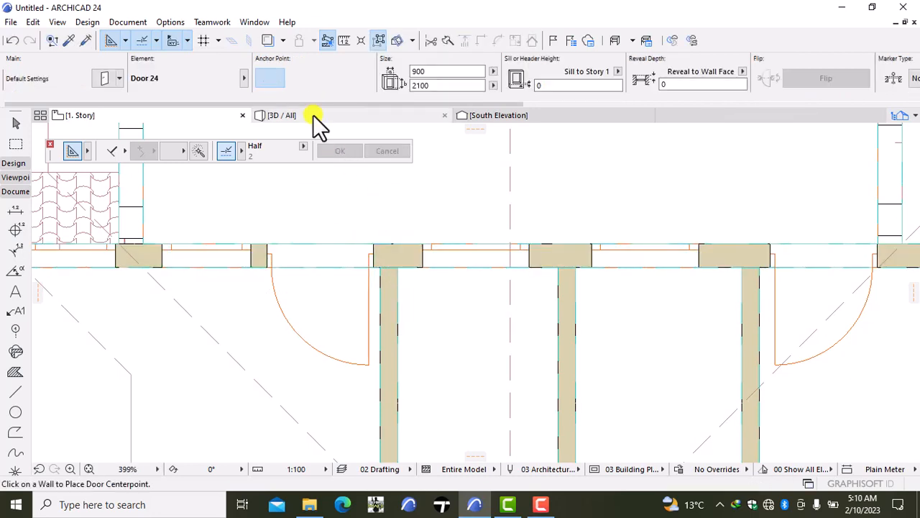
- Examine the north wall around the western balcony door in 3D, and fly outside to view the house's balconies and roof
click(313, 116)
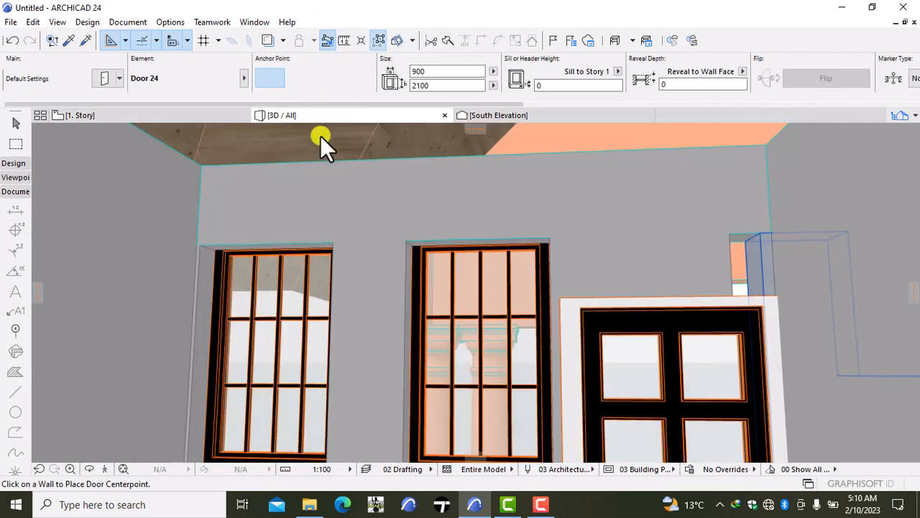
shift+click(425, 268)
scroll(425, 268, down, 2)
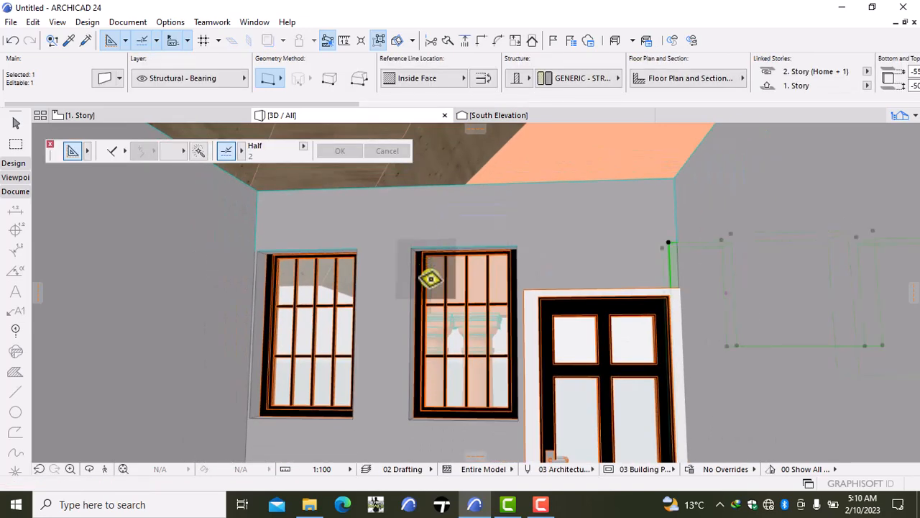
scroll(306, 339, up, 5)
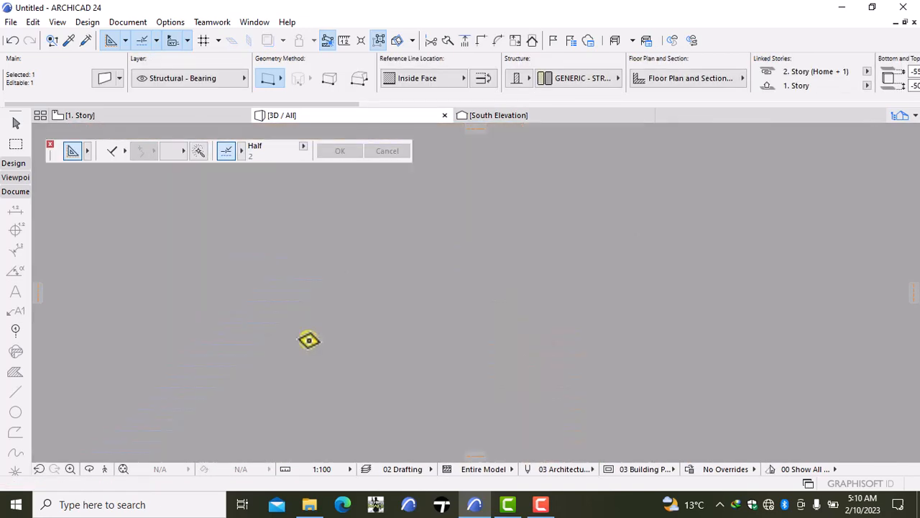
scroll(309, 341, up, 2)
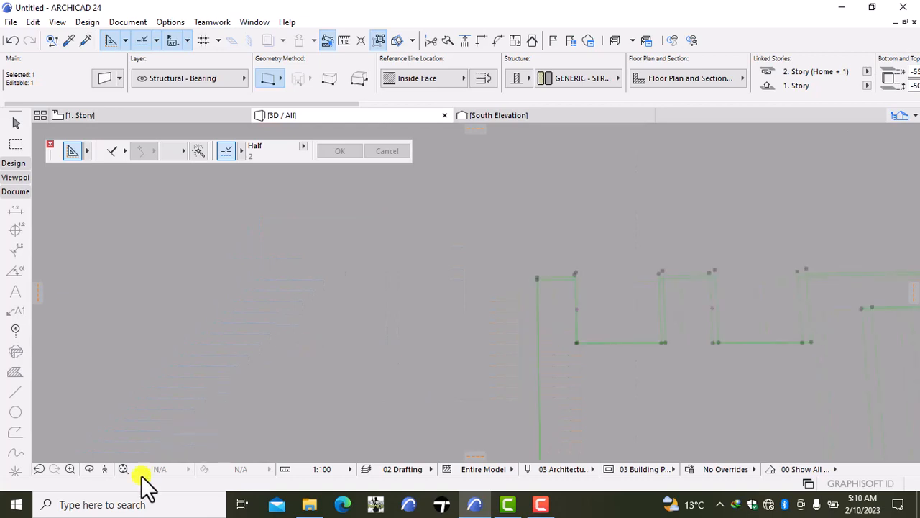
click(105, 467)
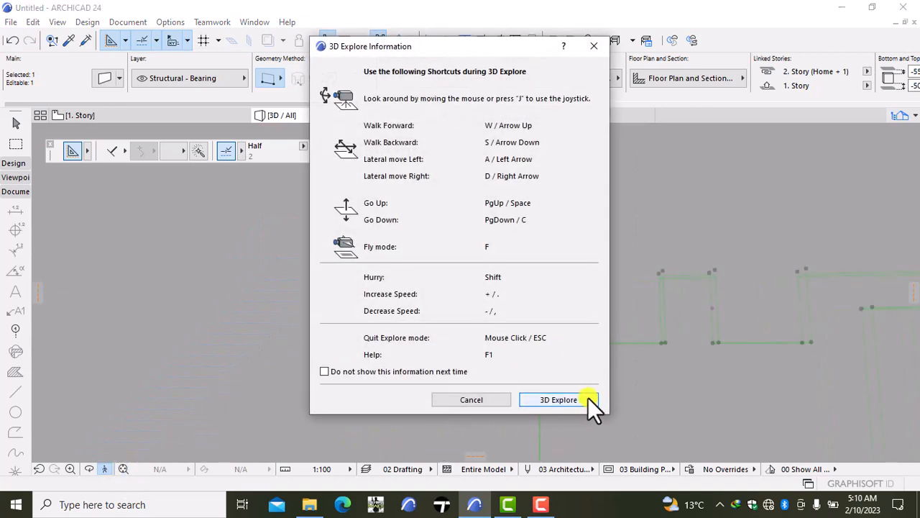
click(558, 399)
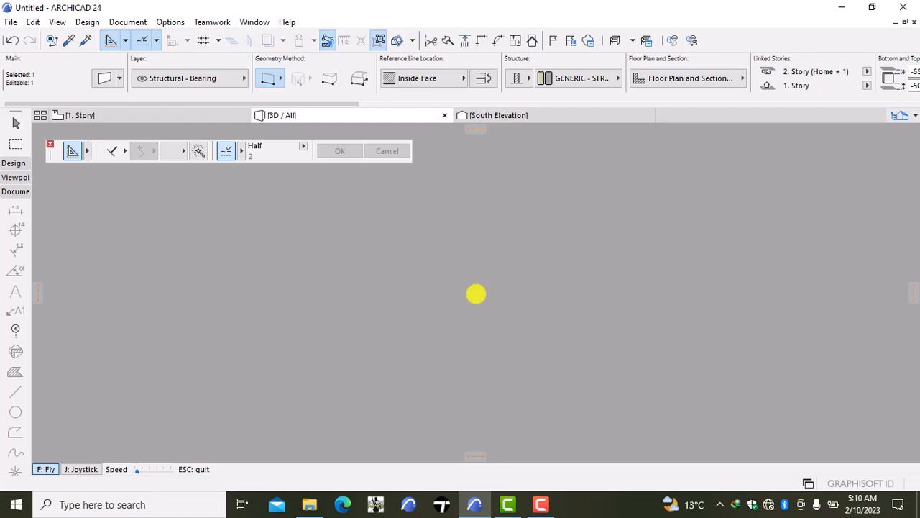
key(Up)
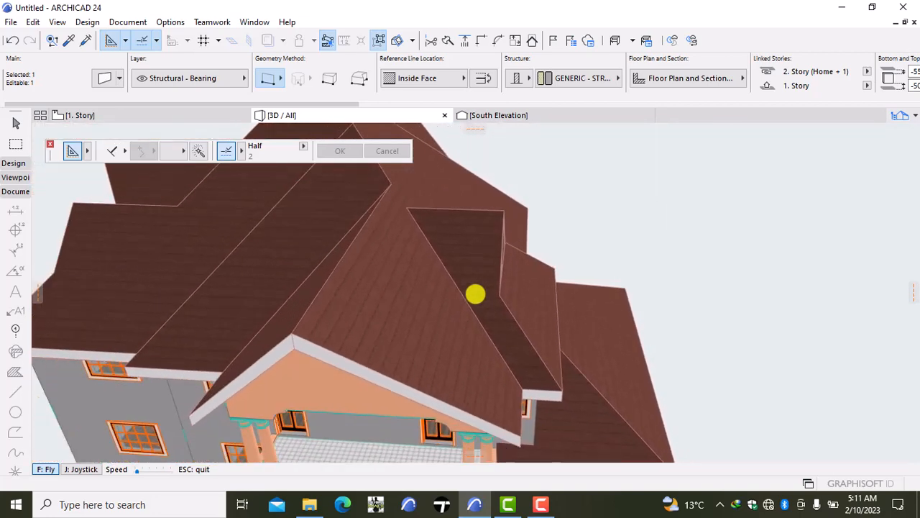
key(Down)
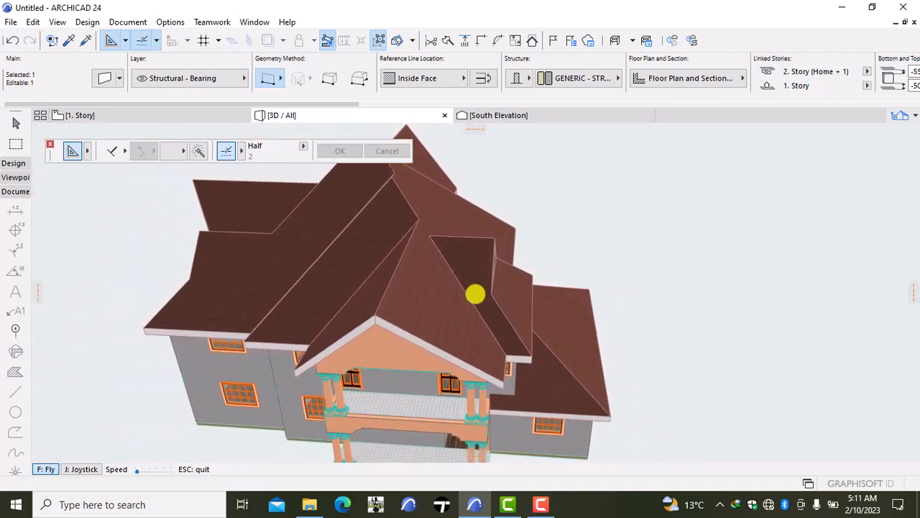
key(Down)
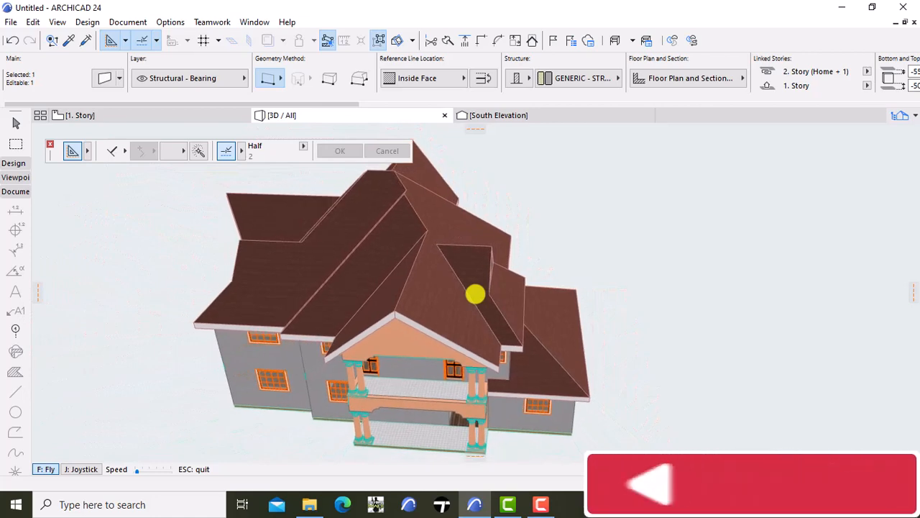
- Leave fly mode, deselect the wall, and orbit the house to examine the north balcony facade from near eye level
key(Escape)
right_click(810, 352)
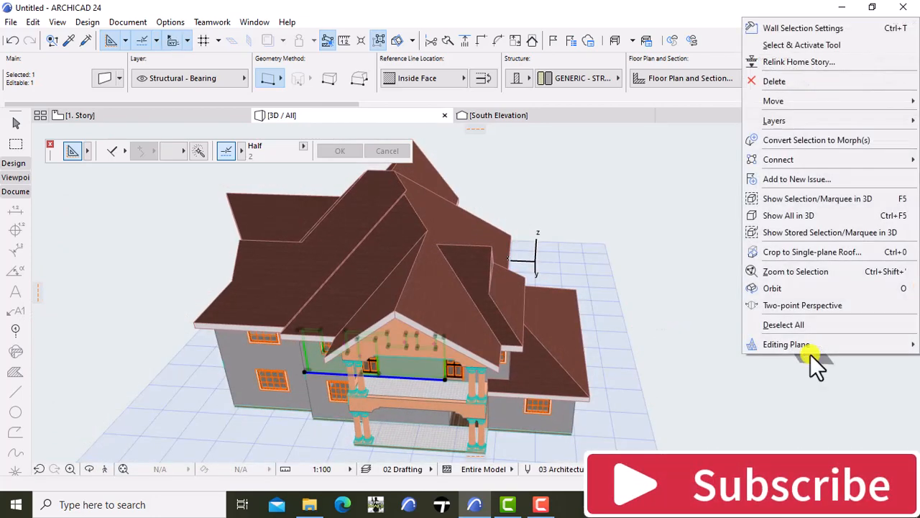
click(735, 370)
key(Escape)
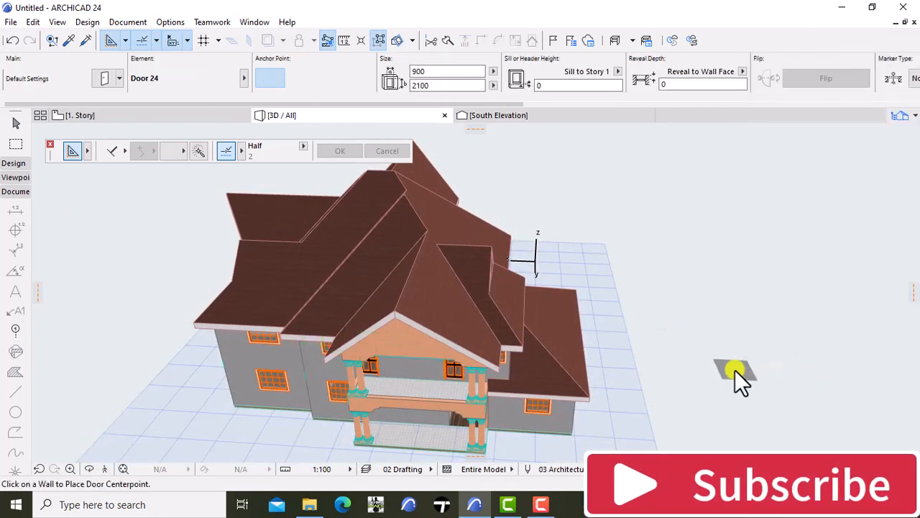
right_click(736, 359)
click(759, 297)
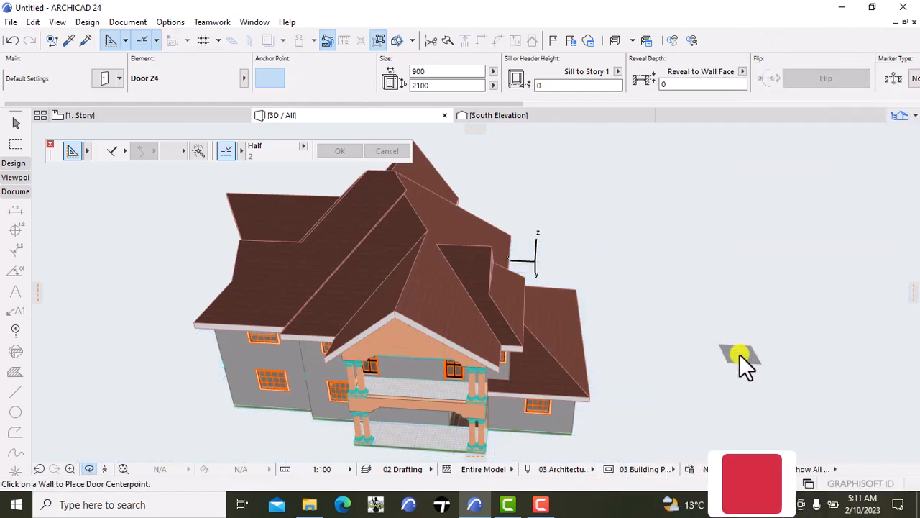
drag(739, 354, 727, 286)
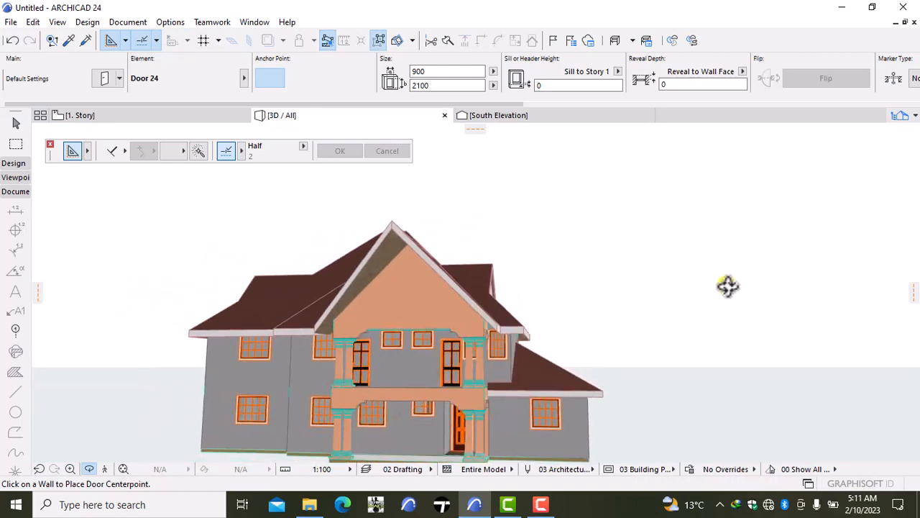
- On the 1. Story plan, select the lower west roof and move its northern inner corner about 209 mm diagonally onto the west wall's outer face
click(101, 116)
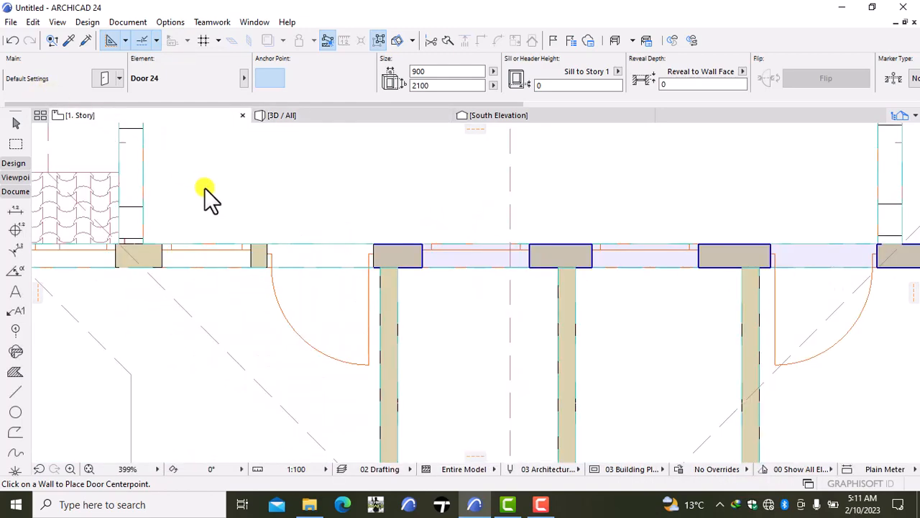
click(263, 222)
scroll(263, 230, down, 8)
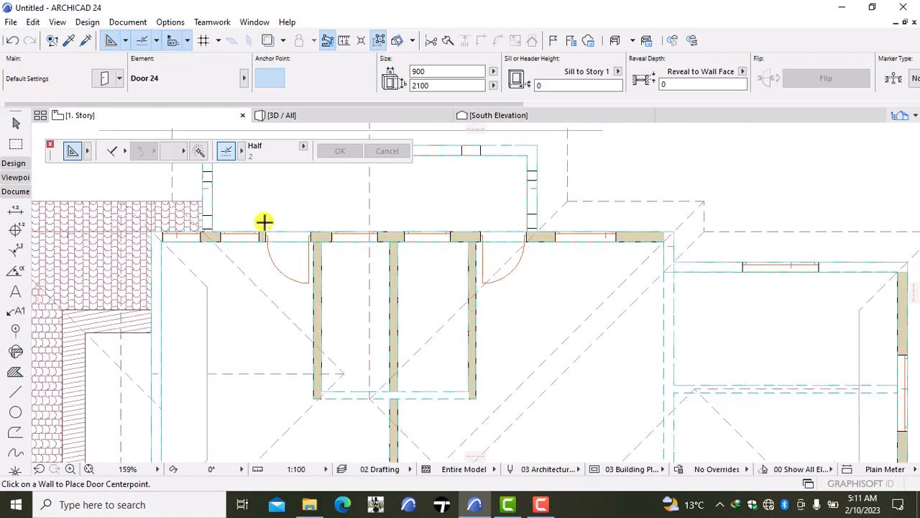
scroll(199, 262, up, 4)
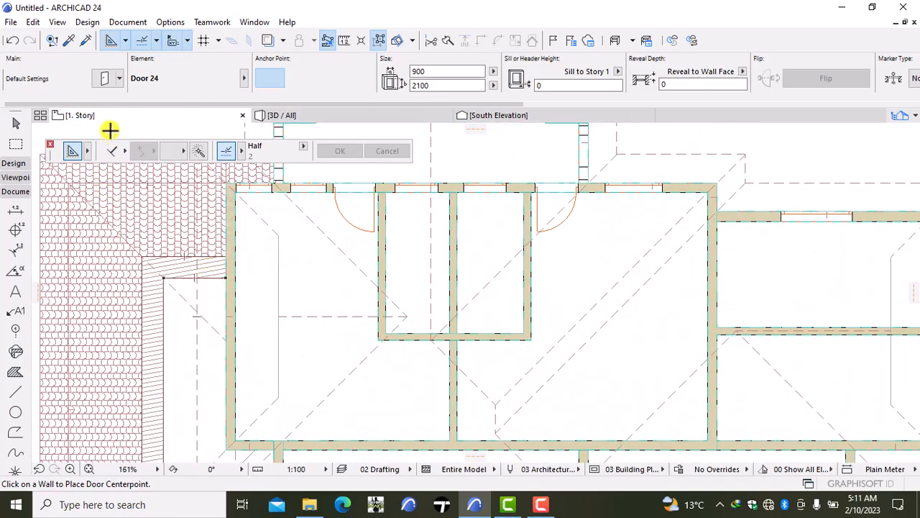
key(shift)
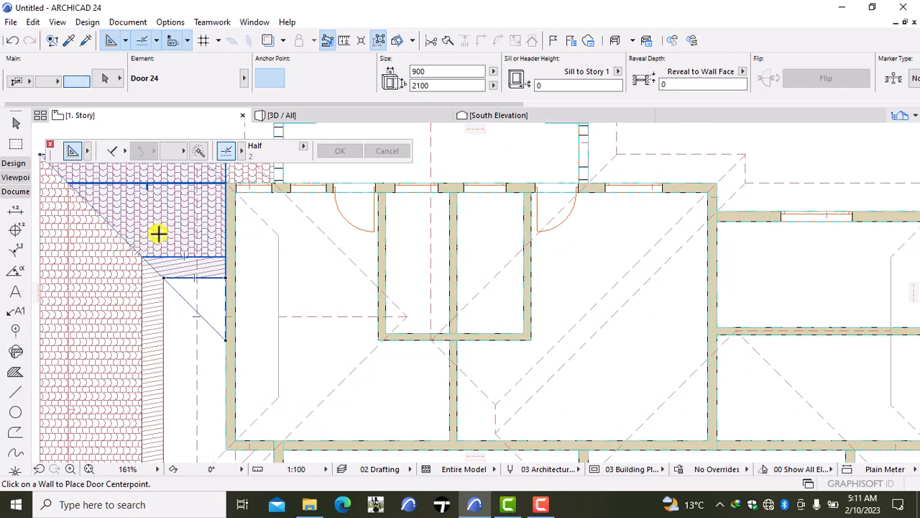
shift+click(135, 299)
scroll(307, 372, down, 2)
scroll(301, 338, up, 3)
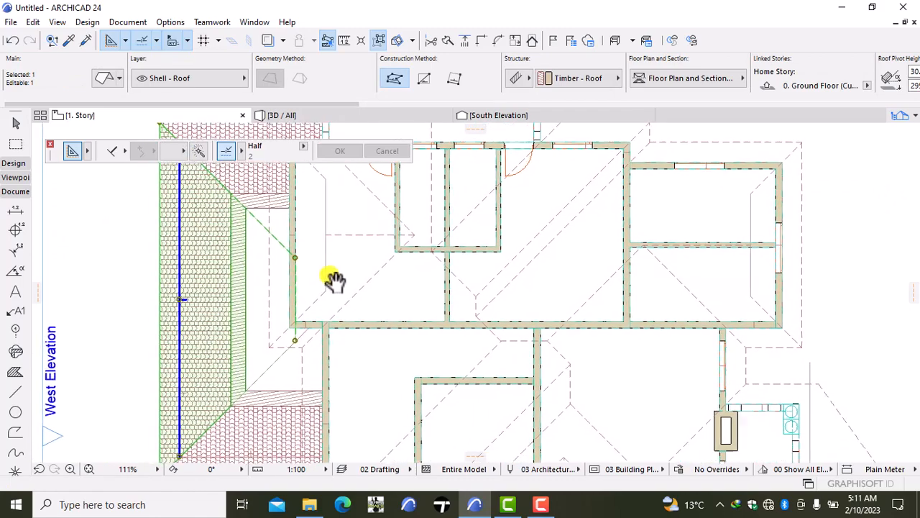
scroll(310, 259, up, 1)
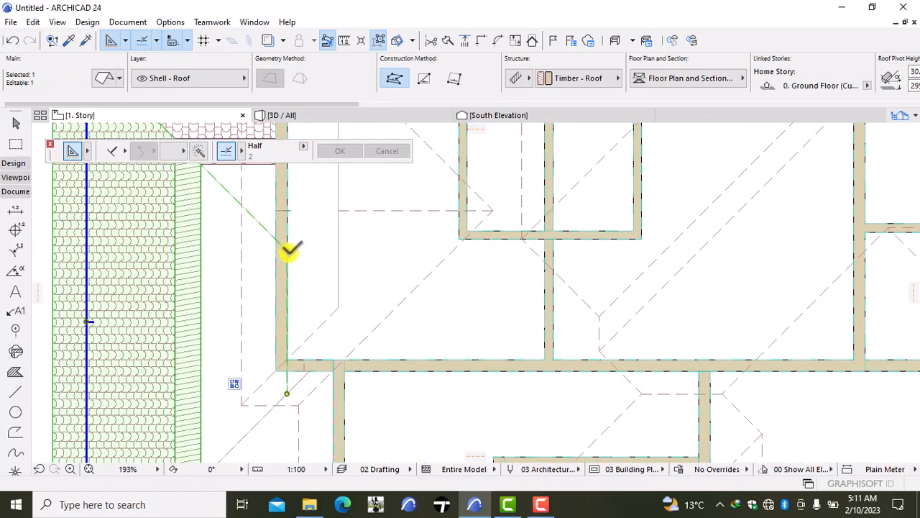
click(287, 249)
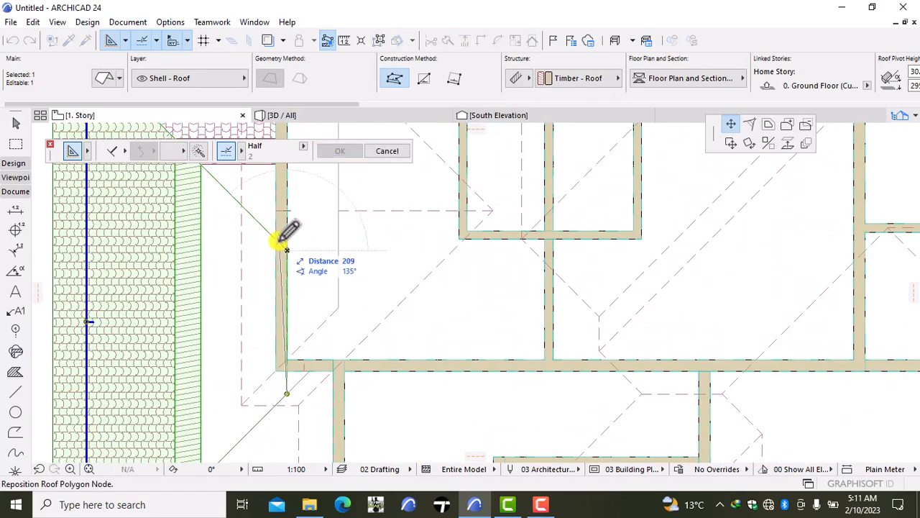
click(280, 363)
- Move the lower west roof's southern inner corner along the hip line until it aligns exactly with the west wall's outer face
scroll(277, 373, up, 3)
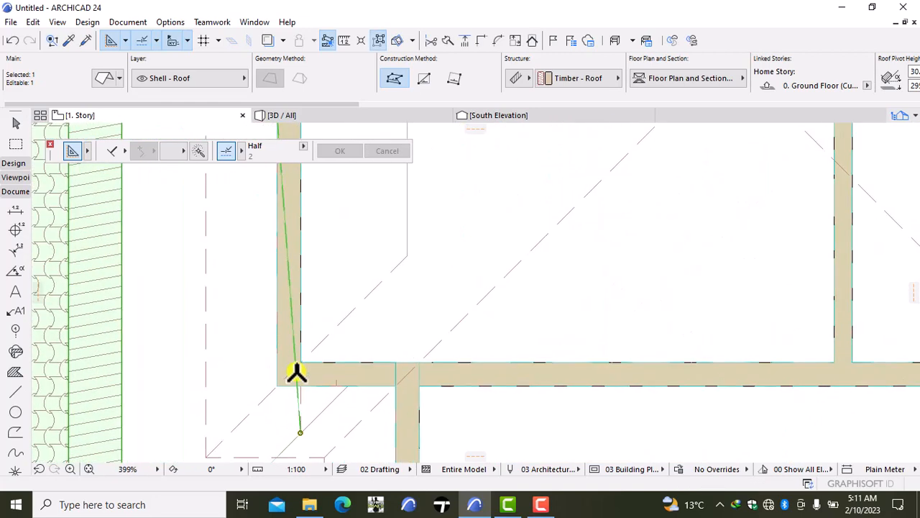
click(300, 432)
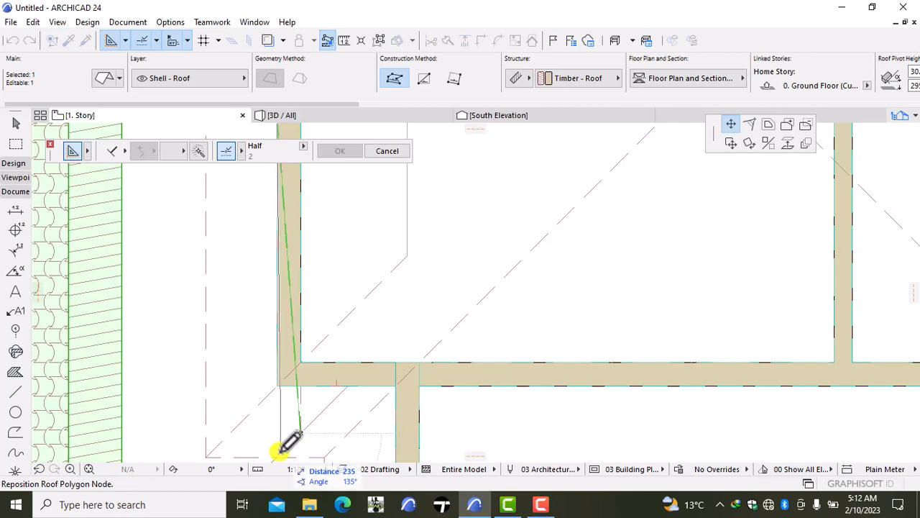
click(280, 453)
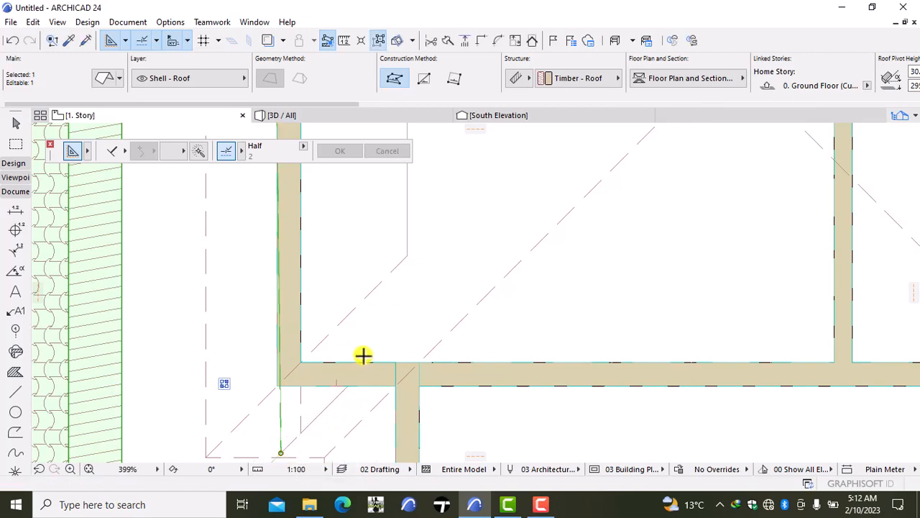
scroll(345, 364, down, 2)
middle_drag(319, 400, 339, 297)
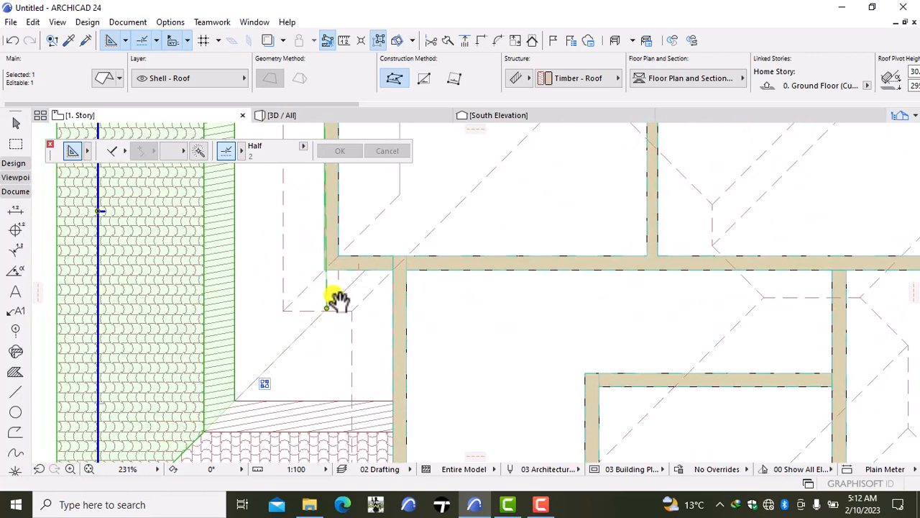
scroll(328, 298, up, 4)
scroll(327, 298, up, 1)
click(322, 323)
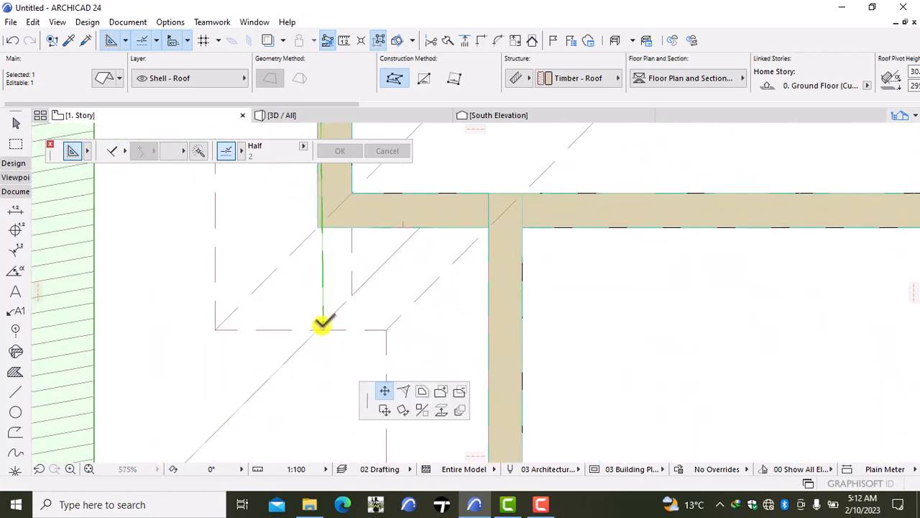
click(318, 328)
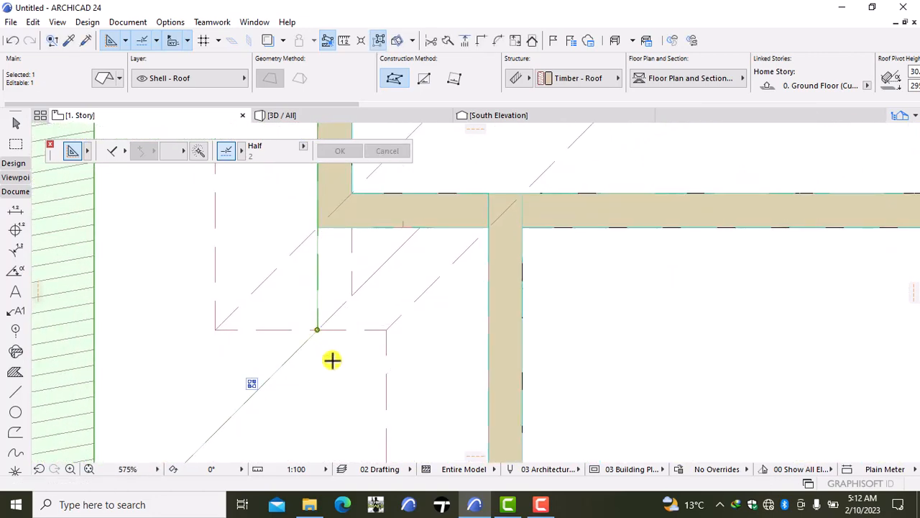
key(Escape)
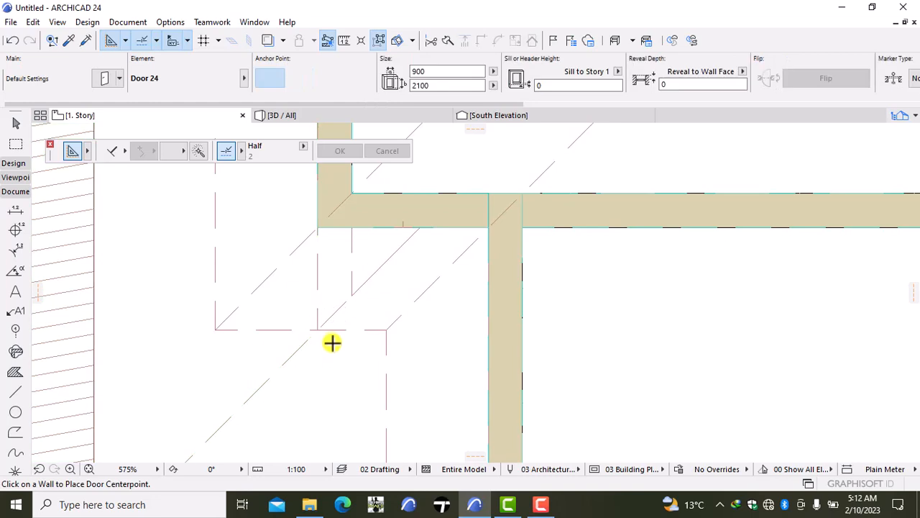
- Examine the junction of the lower west roof with the upper-floor wall corner in 3D
click(304, 118)
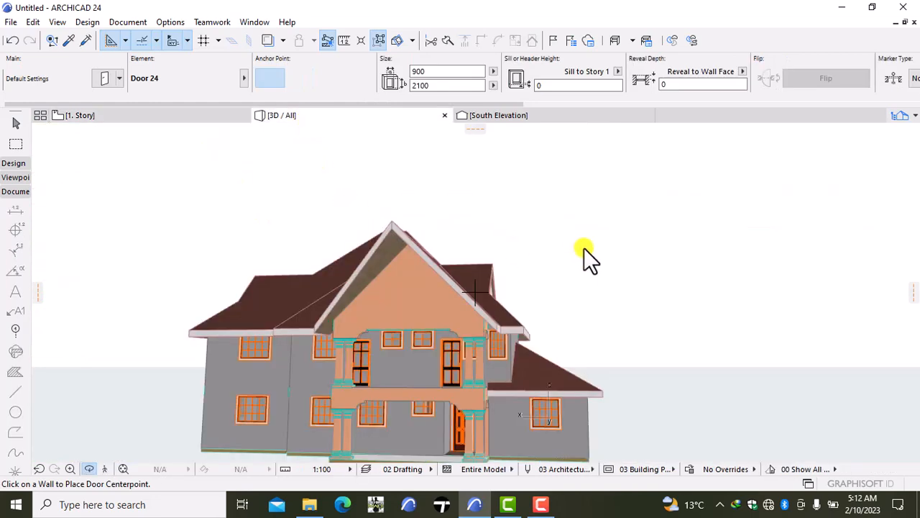
right_click(711, 220)
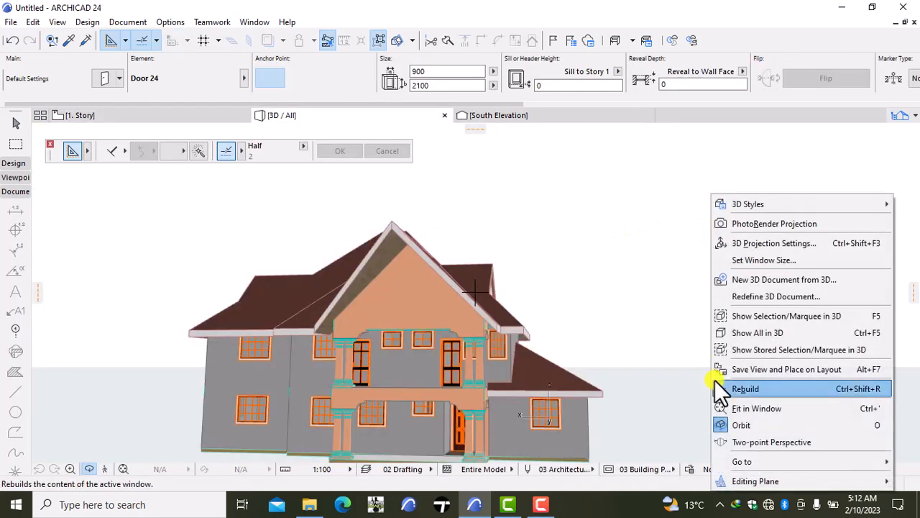
click(714, 381)
drag(666, 345, 590, 324)
scroll(589, 323, up, 10)
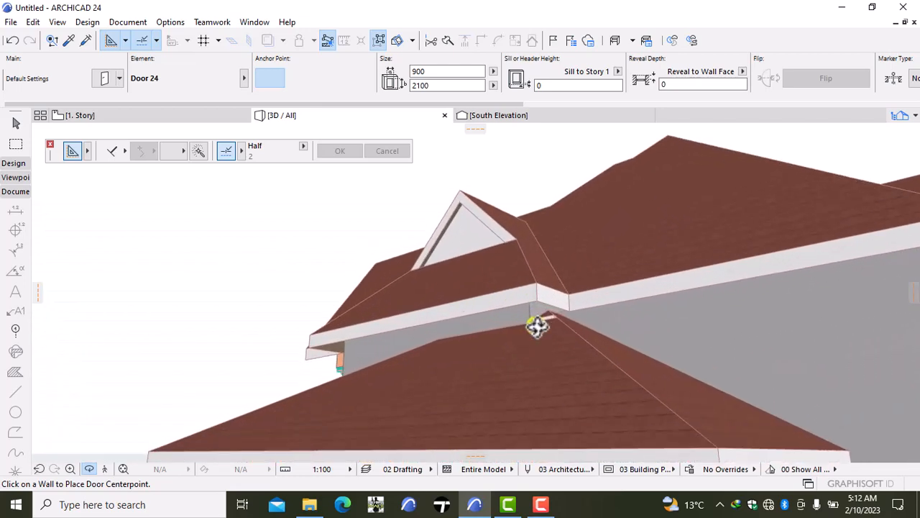
scroll(537, 325, up, 5)
scroll(536, 326, down, 3)
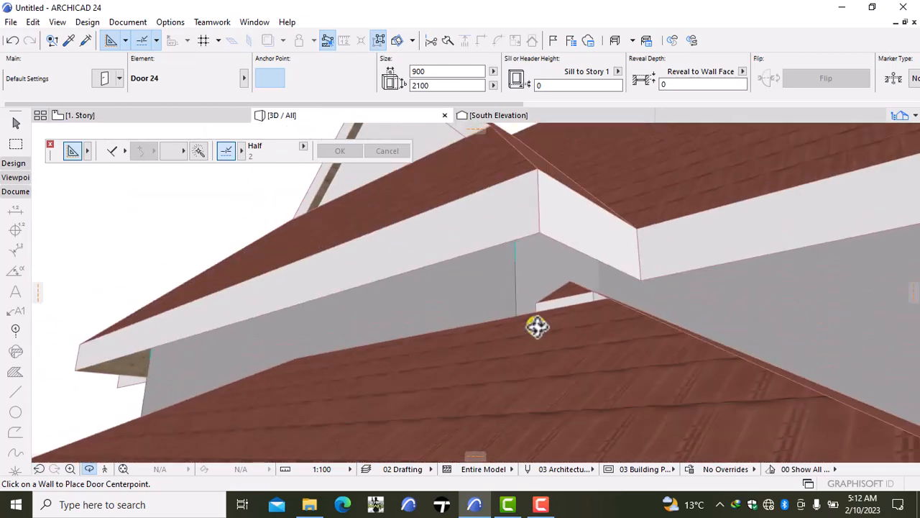
scroll(536, 325, down, 2)
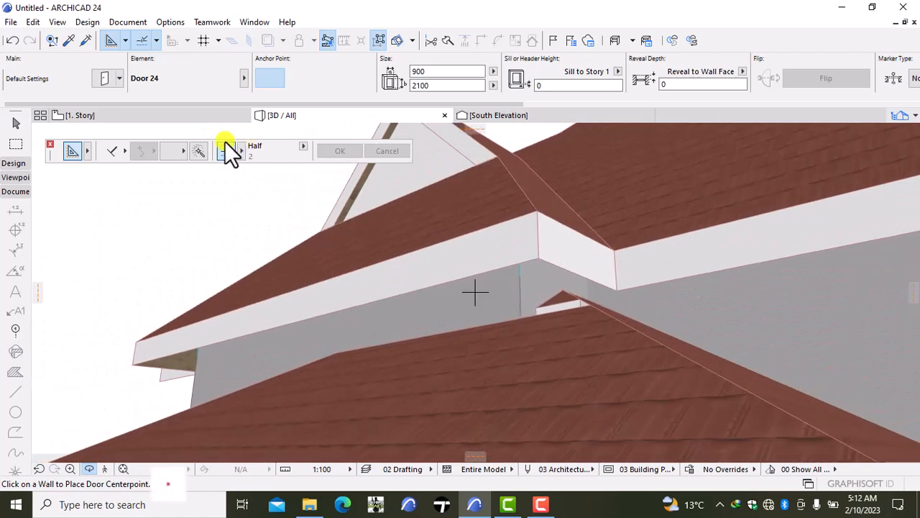
- On the 1. Story plan, delete the small triangular piece just south of the upper-floor walls' southwest corner
click(115, 115)
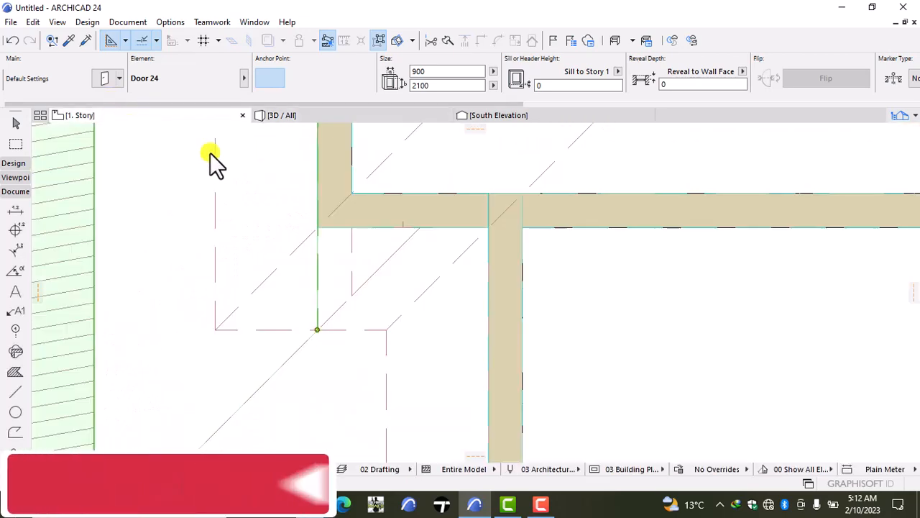
click(299, 221)
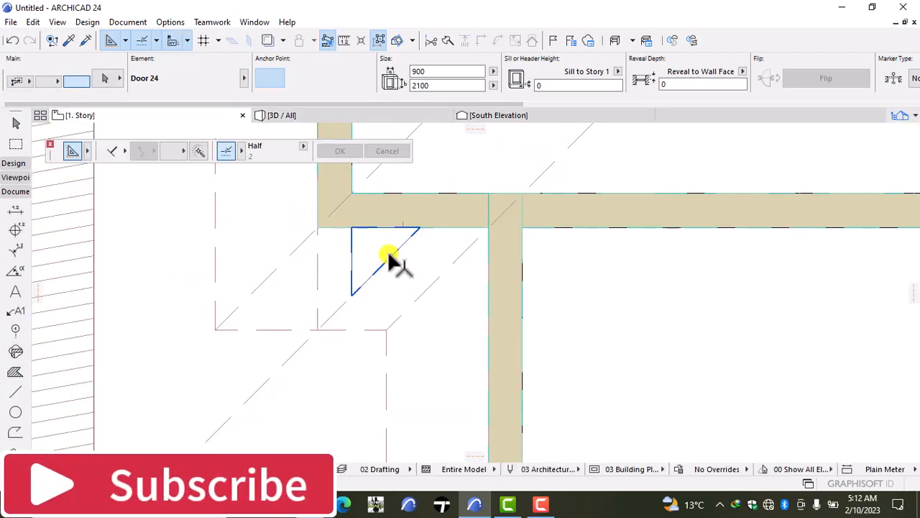
key(Delete)
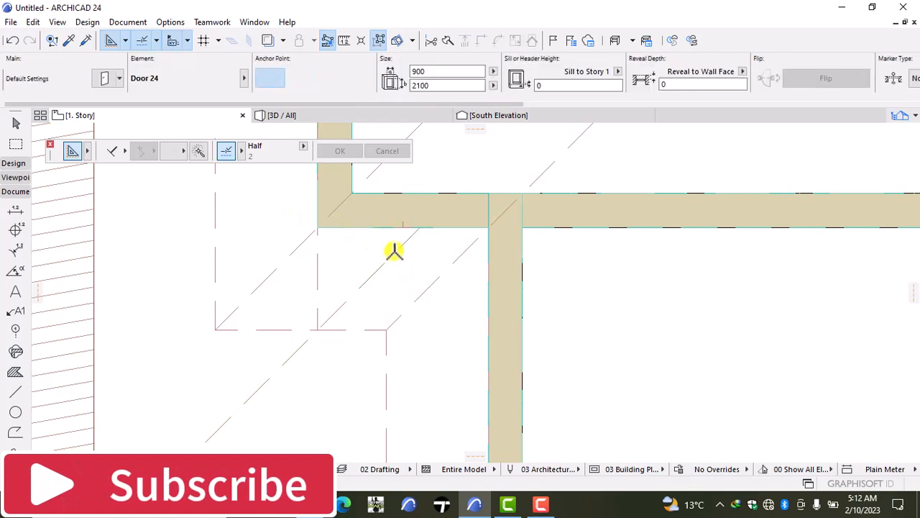
click(372, 278)
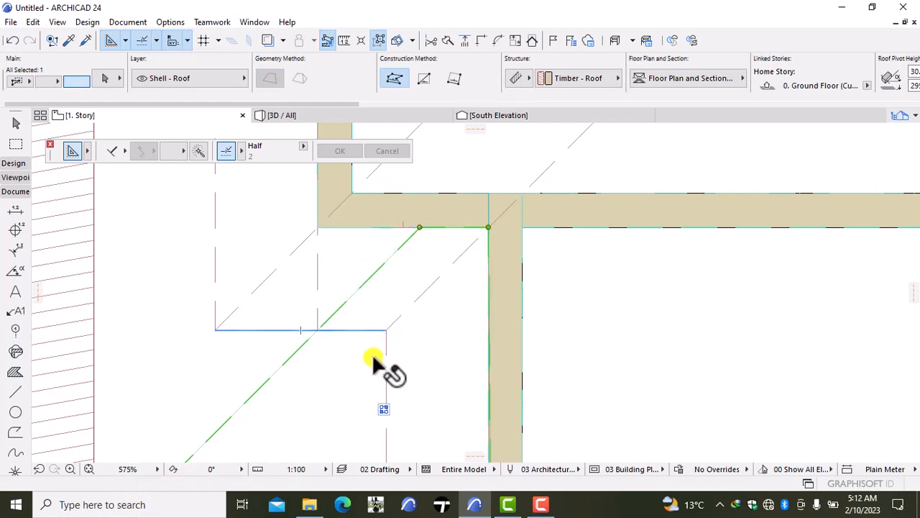
scroll(351, 367, down, 5)
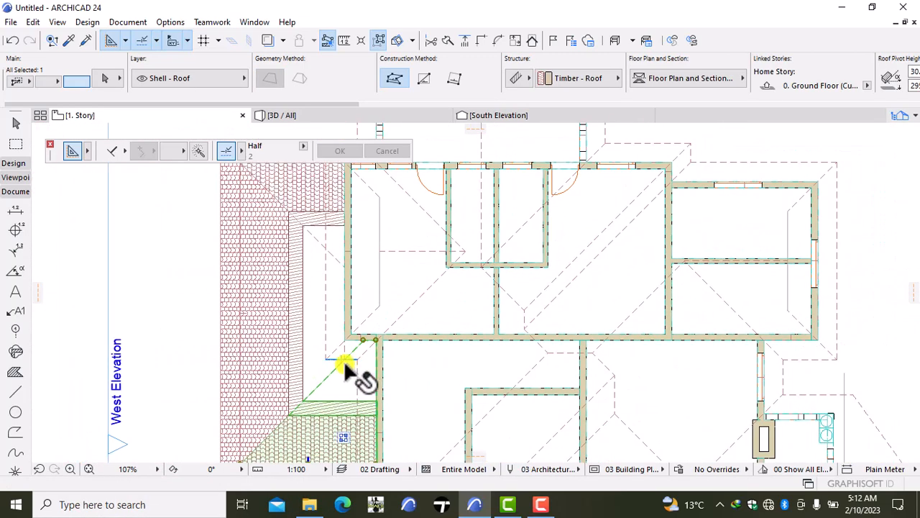
middle_drag(346, 365, 385, 308)
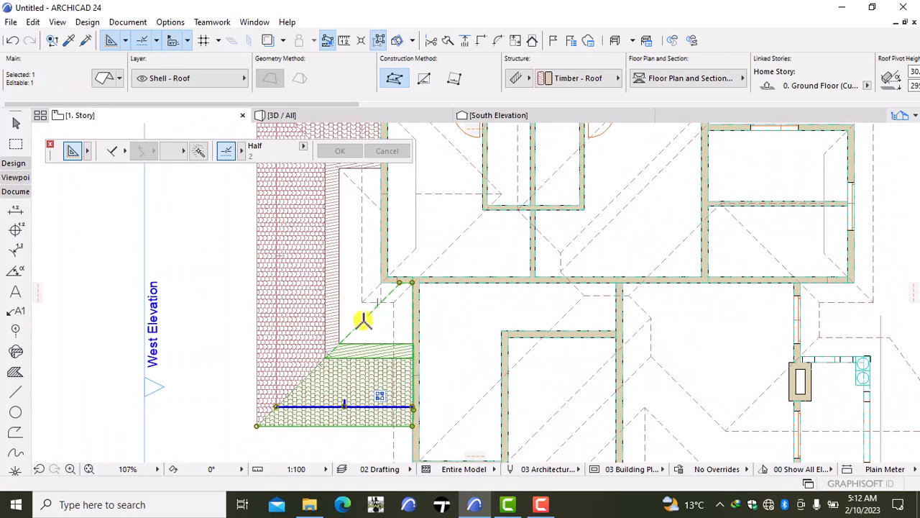
shift+click(280, 325)
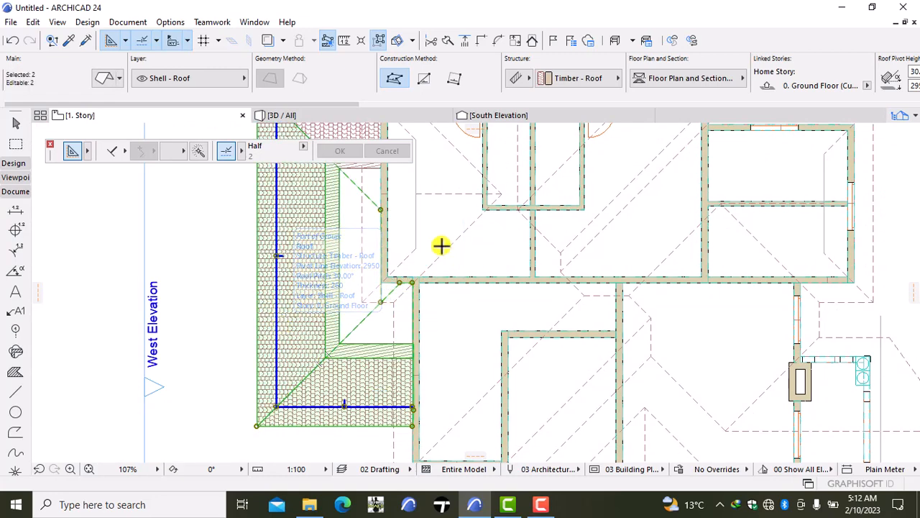
scroll(396, 267, up, 3)
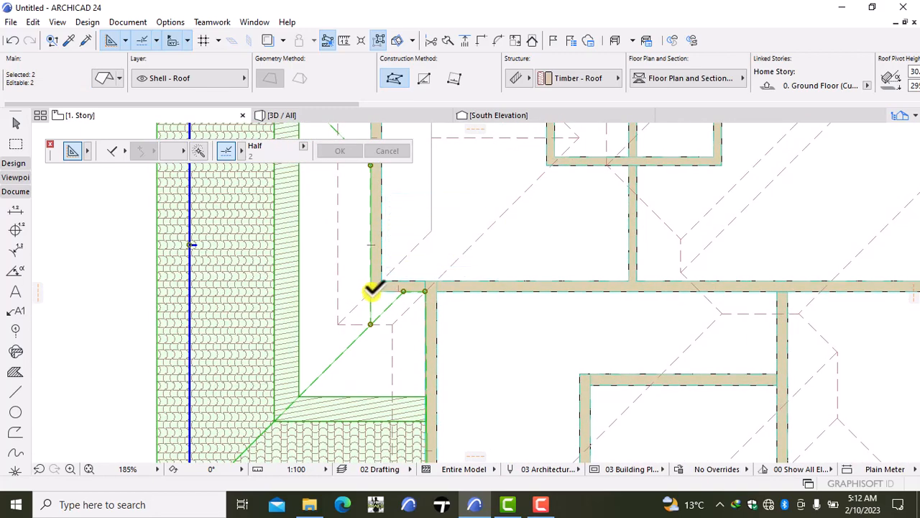
key(d)
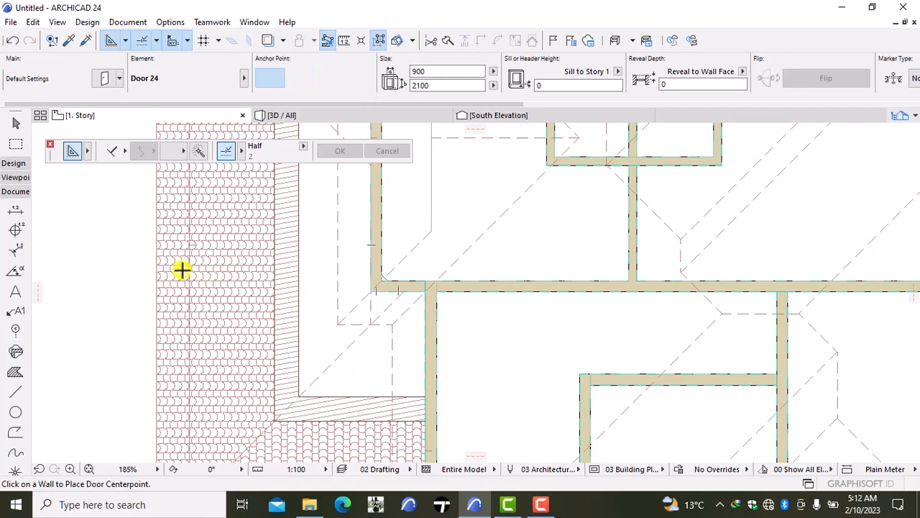
- Insert a new node in the lower west roof's inner edge at the outer corner of the west and south walls
shift+click(164, 279)
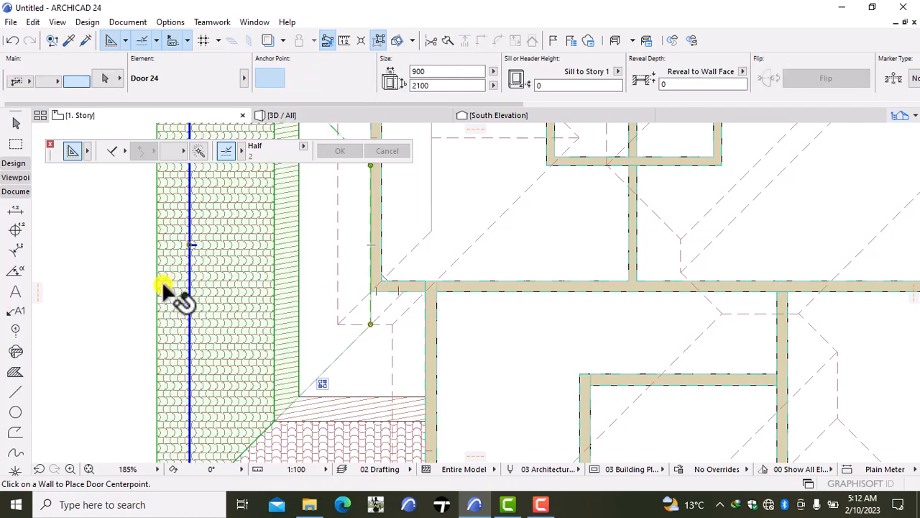
click(371, 307)
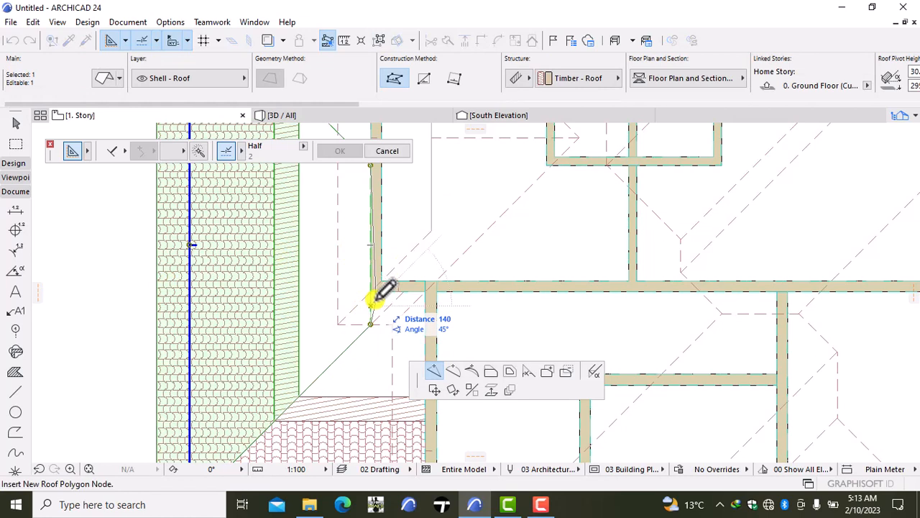
click(375, 289)
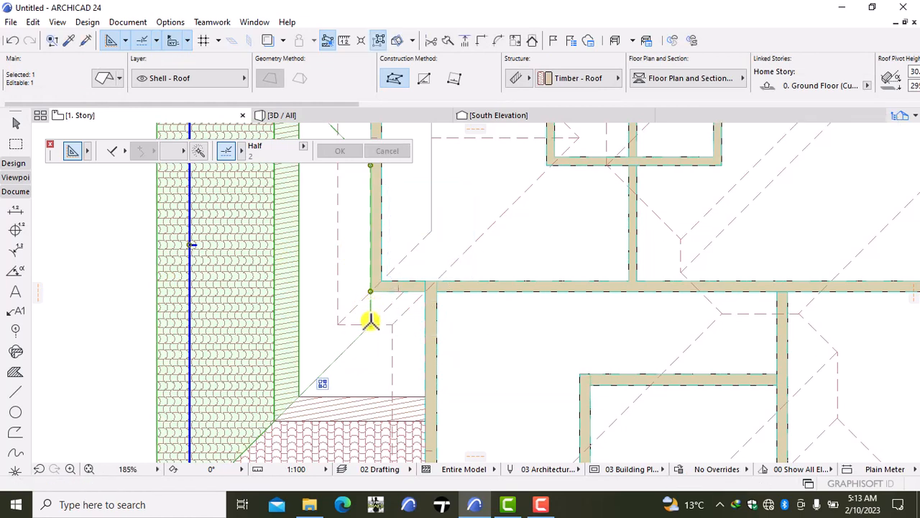
- Stretch the lower west roof's inner edge node east along the south wall's outer face and insert a node at the walls' outer corner
click(369, 289)
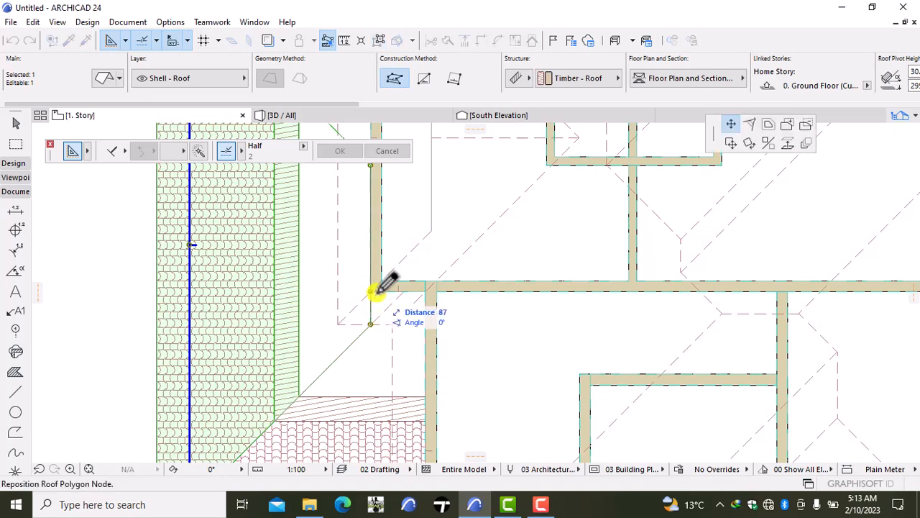
click(401, 289)
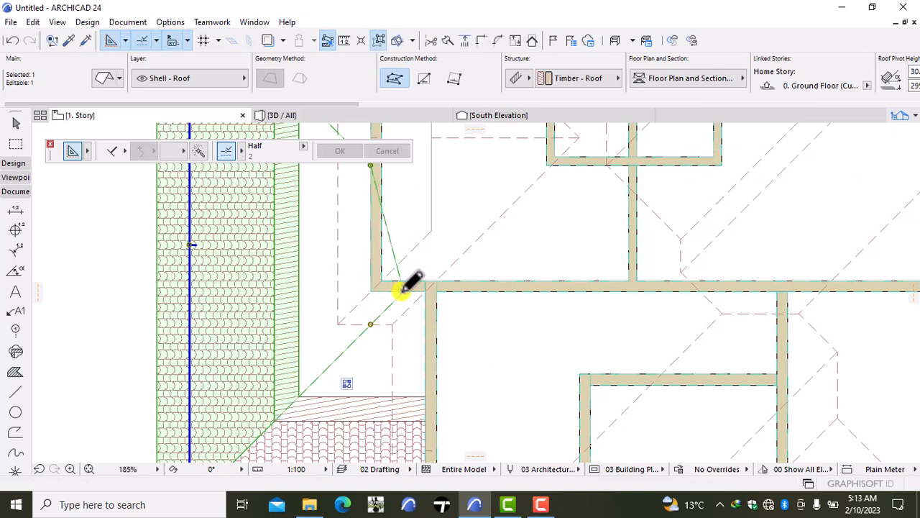
click(401, 280)
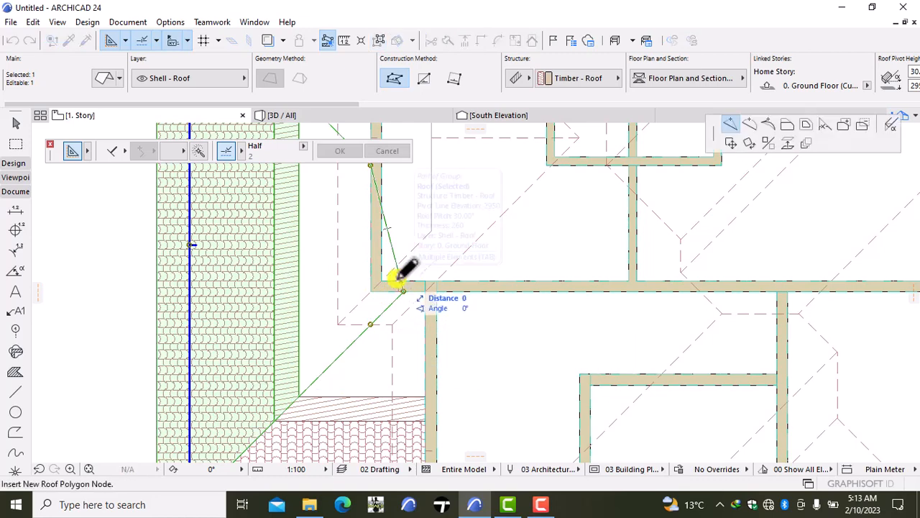
click(369, 288)
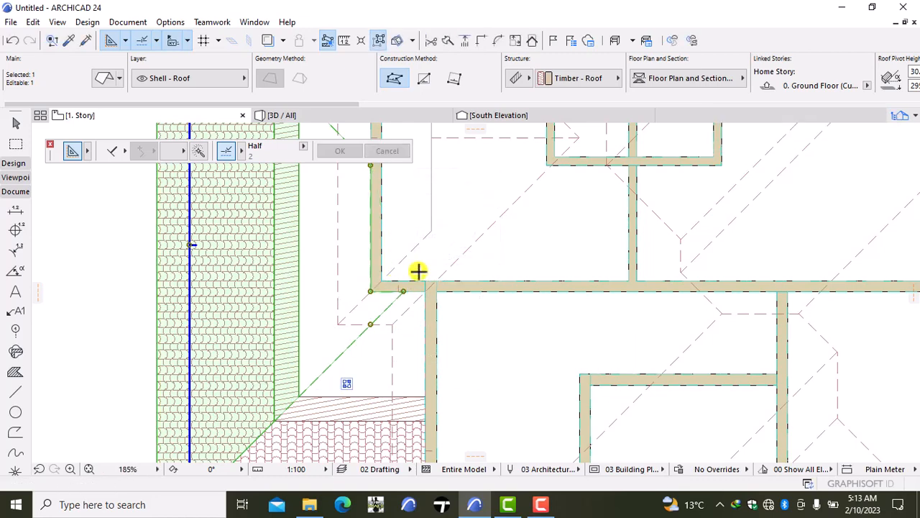
key(Escape)
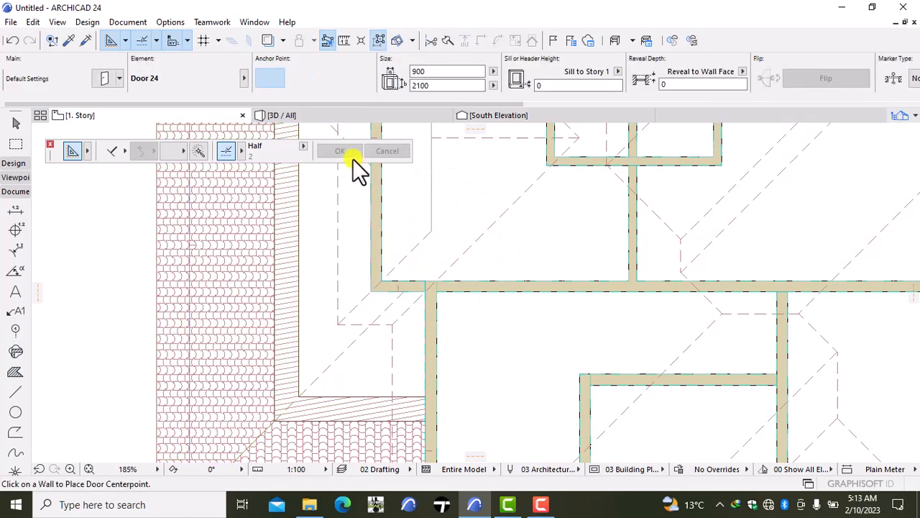
- Check the lower west roof's junction with the upper-floor wall corner in 3D, and return to the 1. Story plan with nothing selected
click(337, 118)
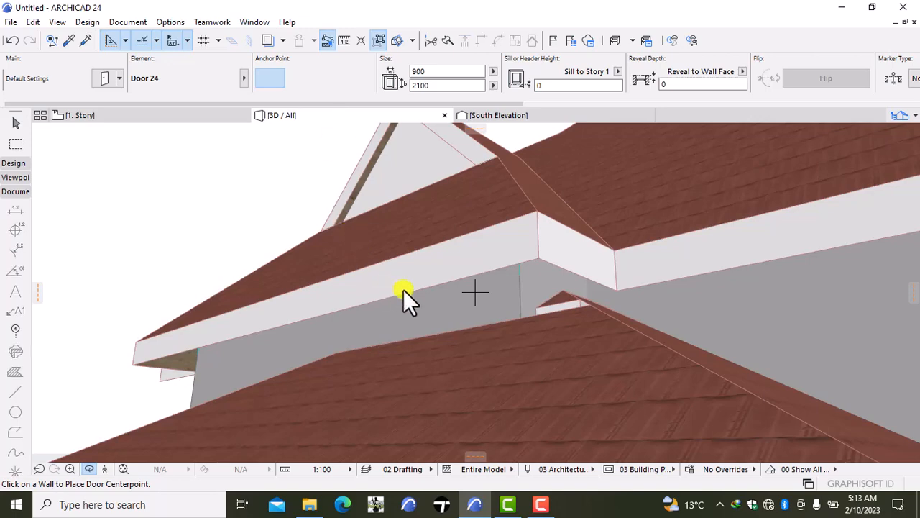
scroll(404, 290, down, 3)
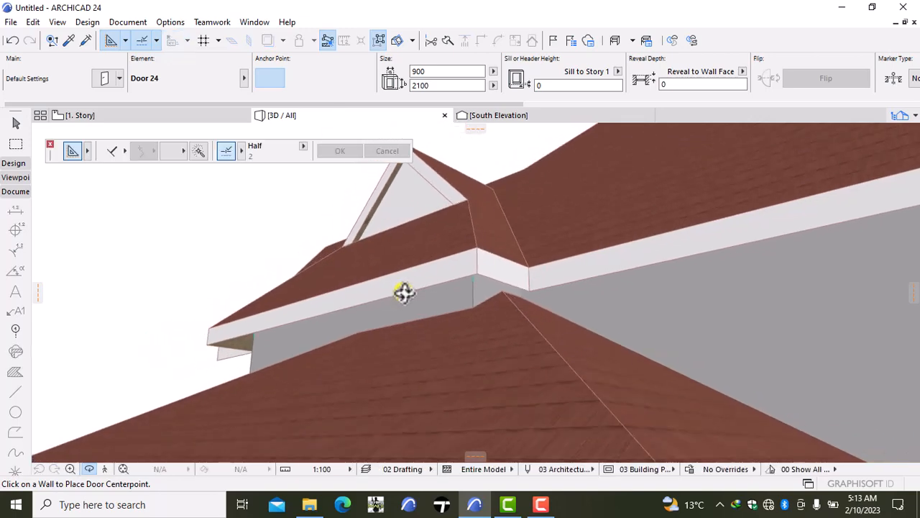
click(92, 115)
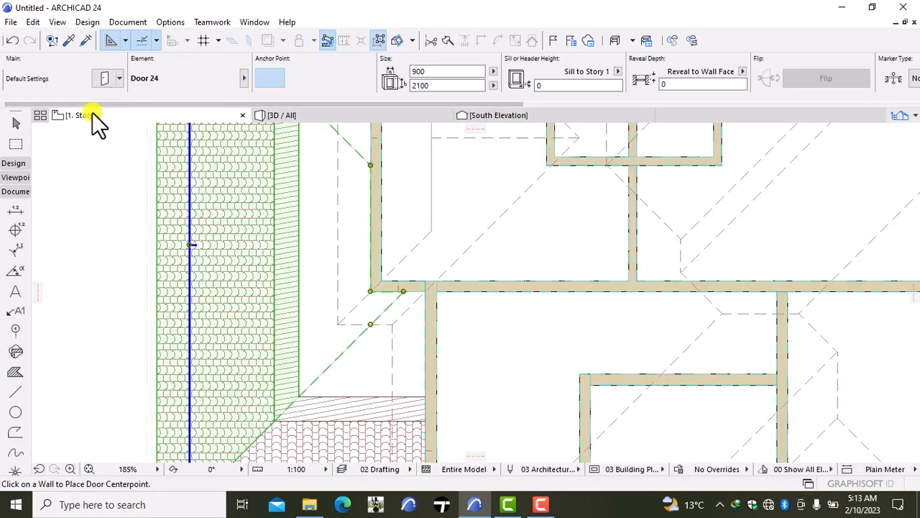
click(335, 282)
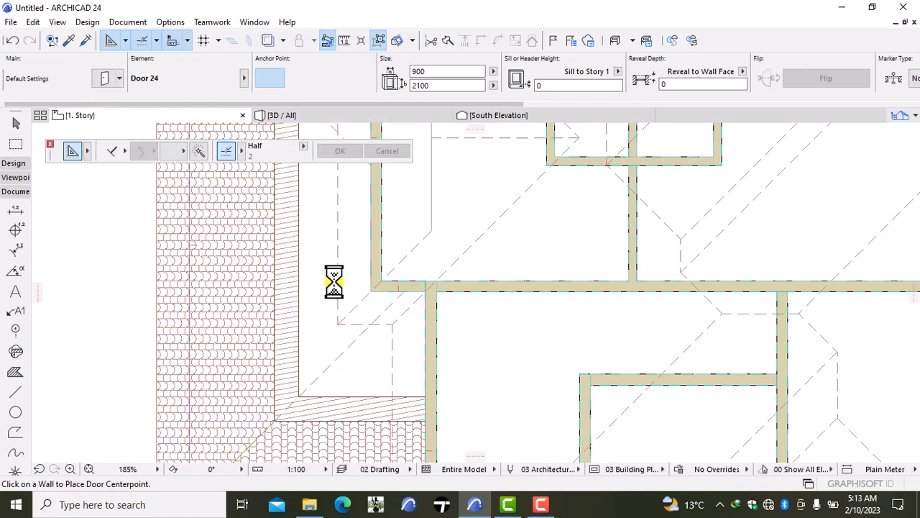
- Pick up the settings of a 900 × 2500 door from the Ground Floor plan and return to the 1. Story plan
scroll(513, 337, down, 5)
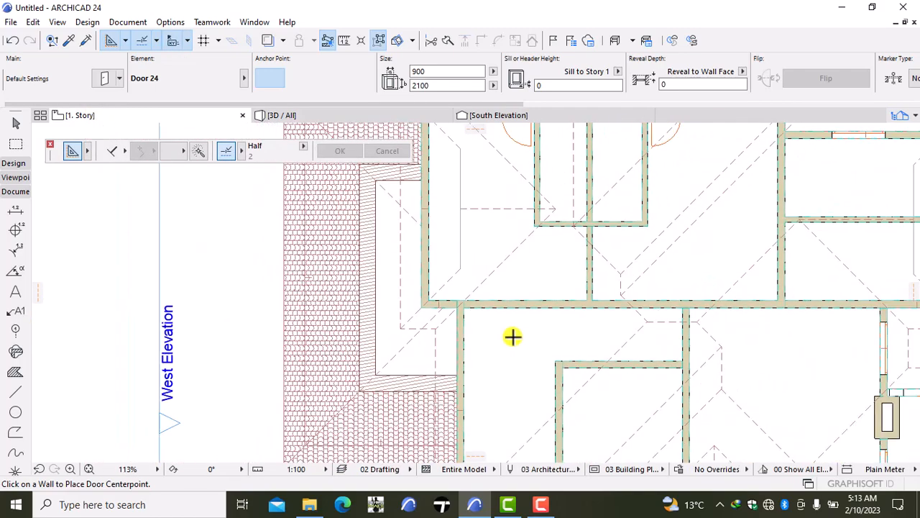
scroll(502, 357, down, 2)
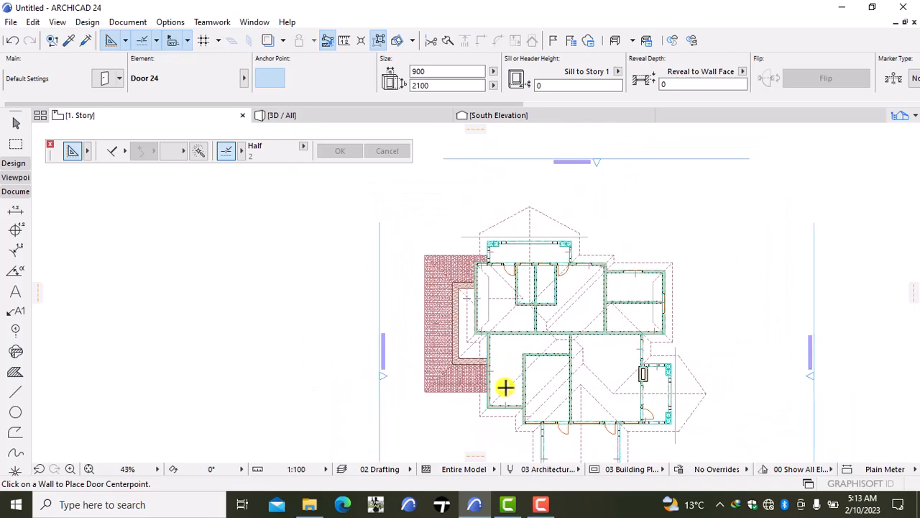
middle_drag(506, 386, 423, 335)
scroll(441, 319, up, 1)
scroll(442, 319, up, 2)
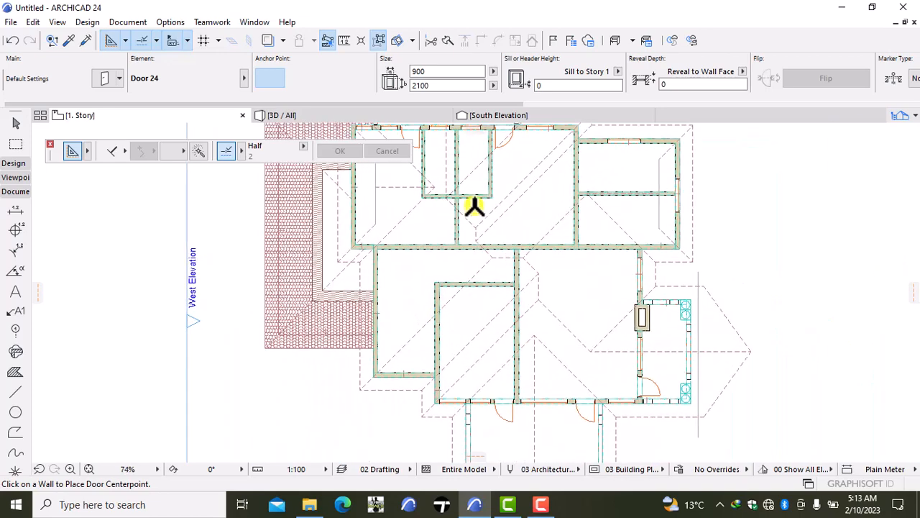
right_click(79, 113)
click(123, 249)
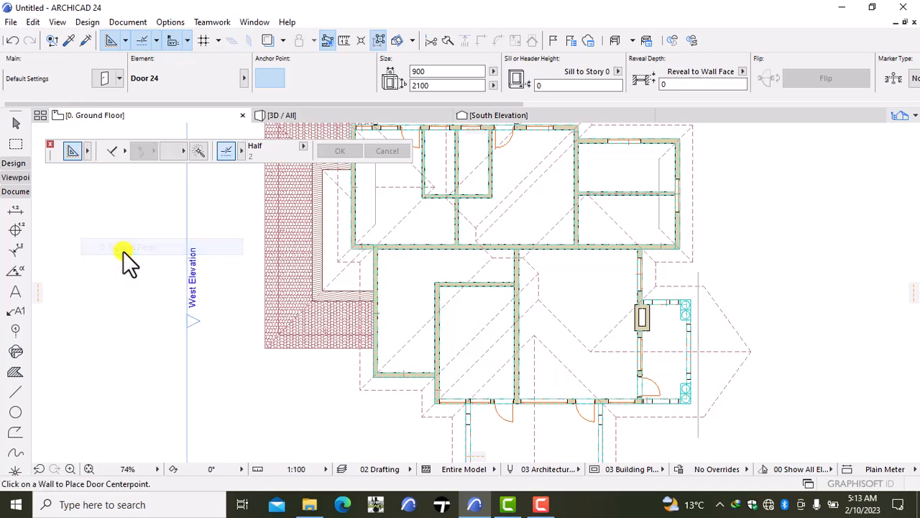
scroll(352, 278, up, 2)
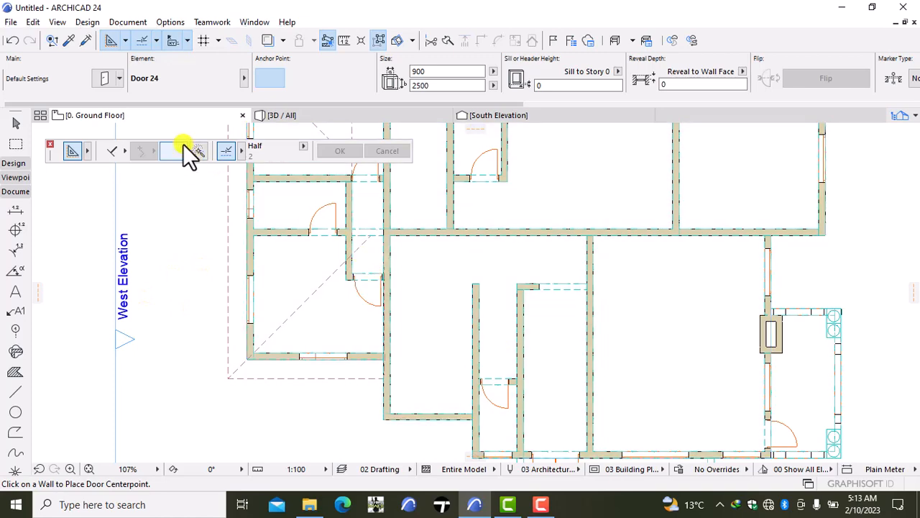
right_click(144, 113)
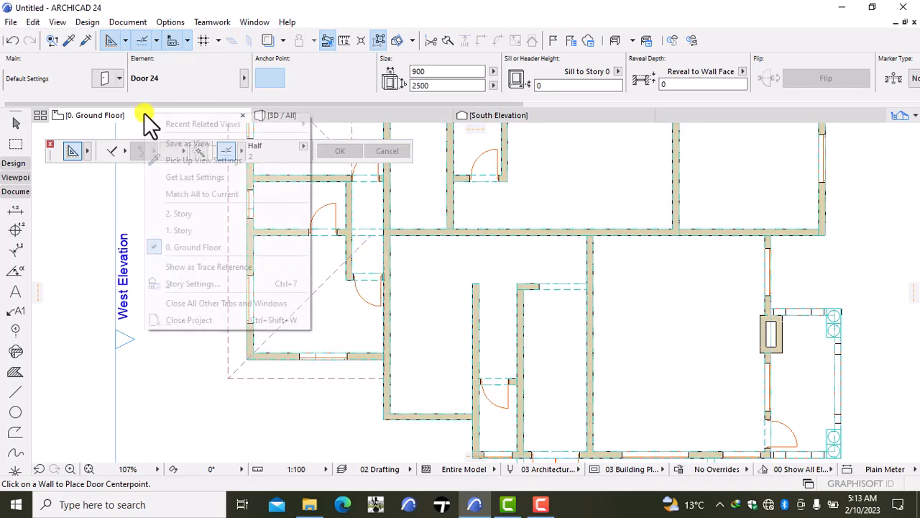
click(214, 225)
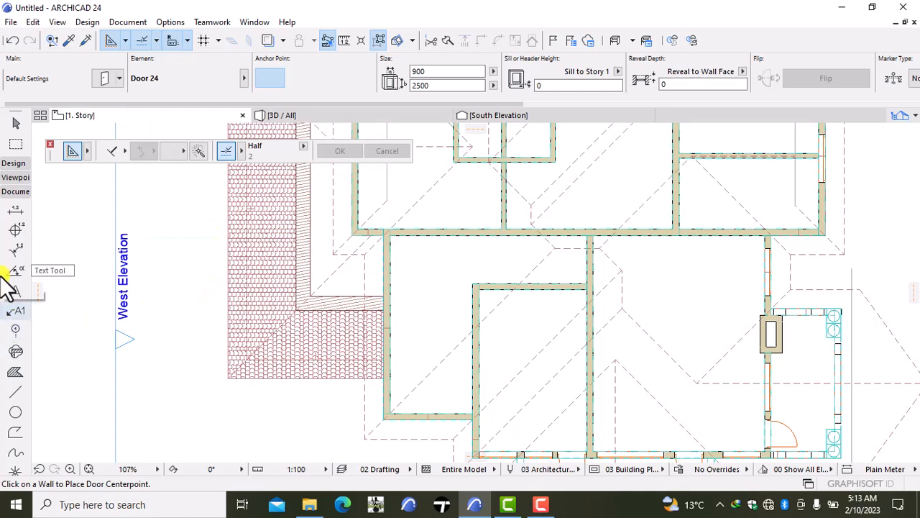
- Place two 900 × 2500 doors off the central corridor: one opening south into the inner room, one opening east at the corridor's east end
click(13, 164)
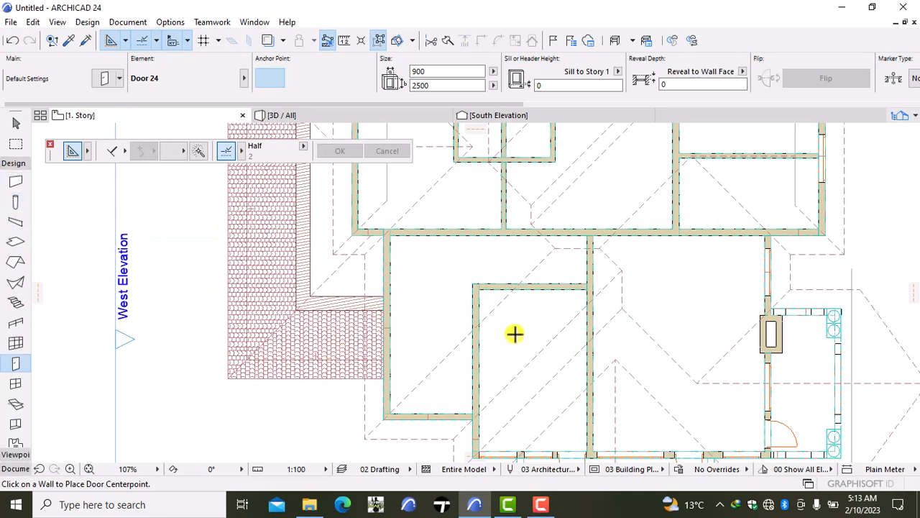
double_click(2, 365)
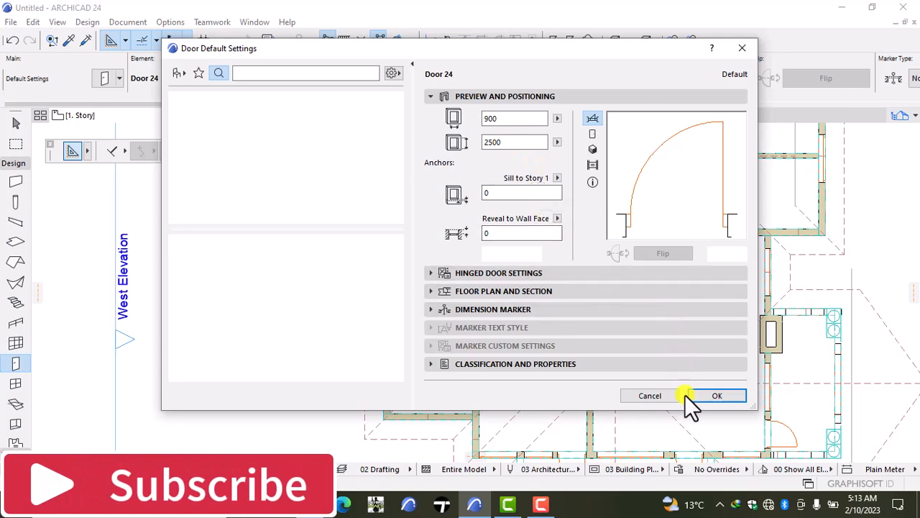
click(713, 396)
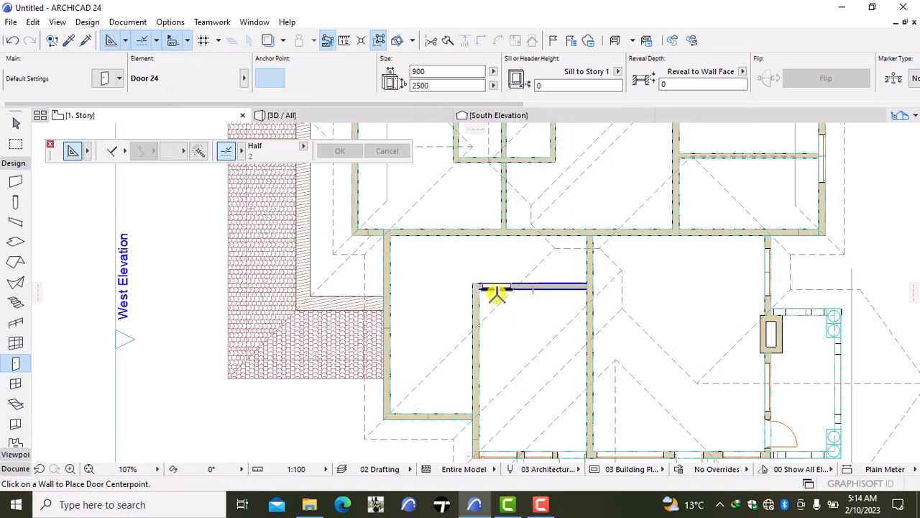
click(496, 292)
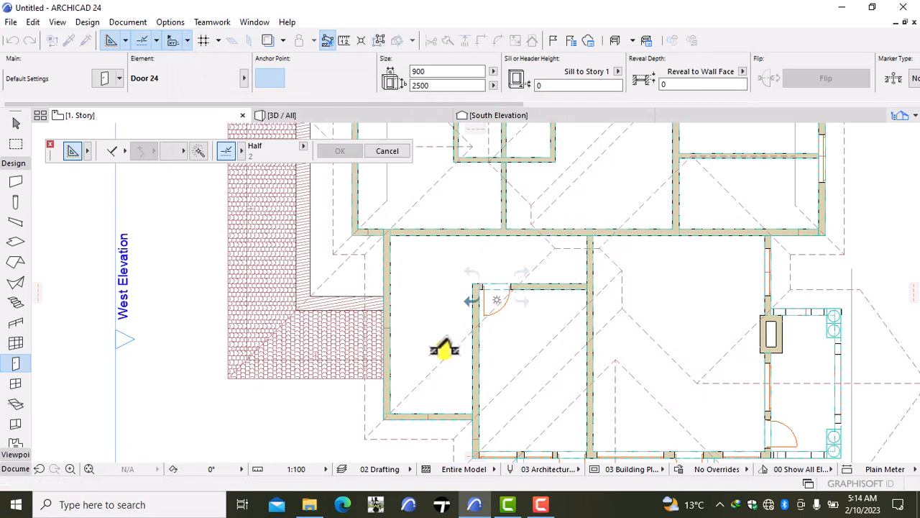
click(496, 310)
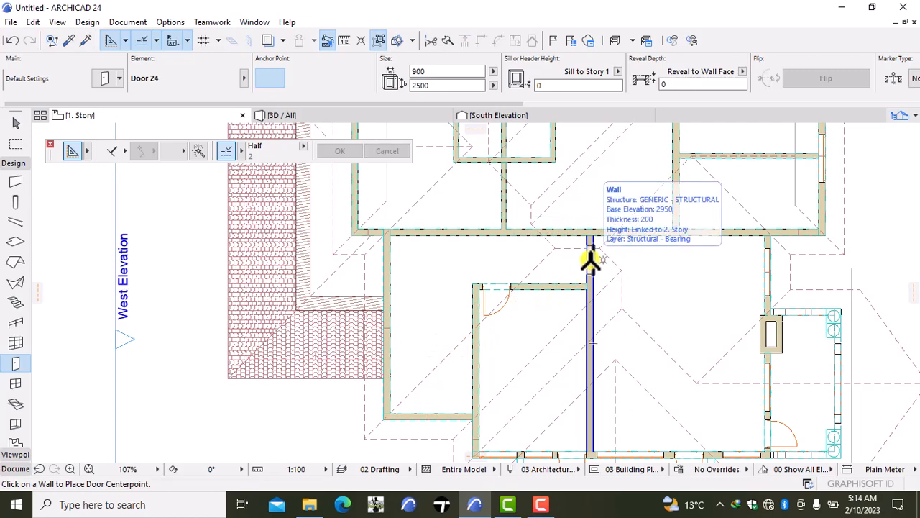
click(590, 263)
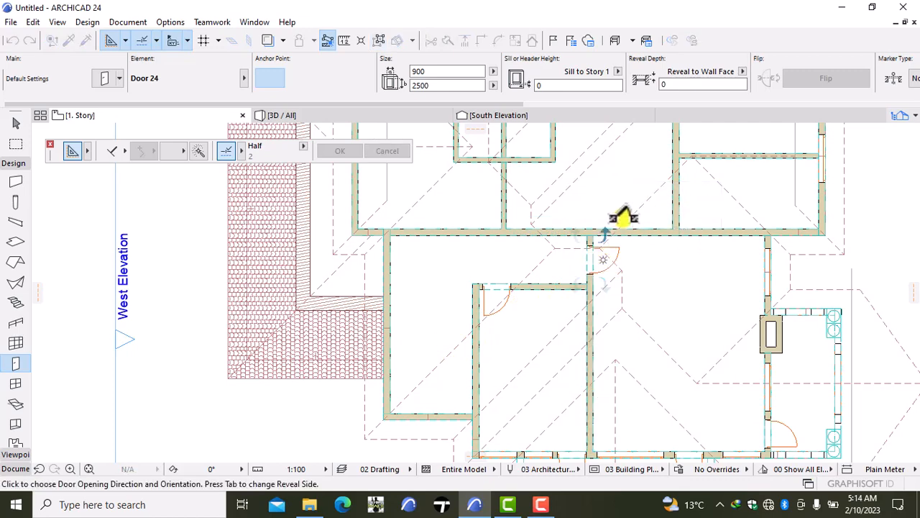
click(619, 207)
- Place two 900 × 2500 doors in the corridor's long north wall, one on each side of the partition, opening north into the rooms
scroll(606, 247, down, 2)
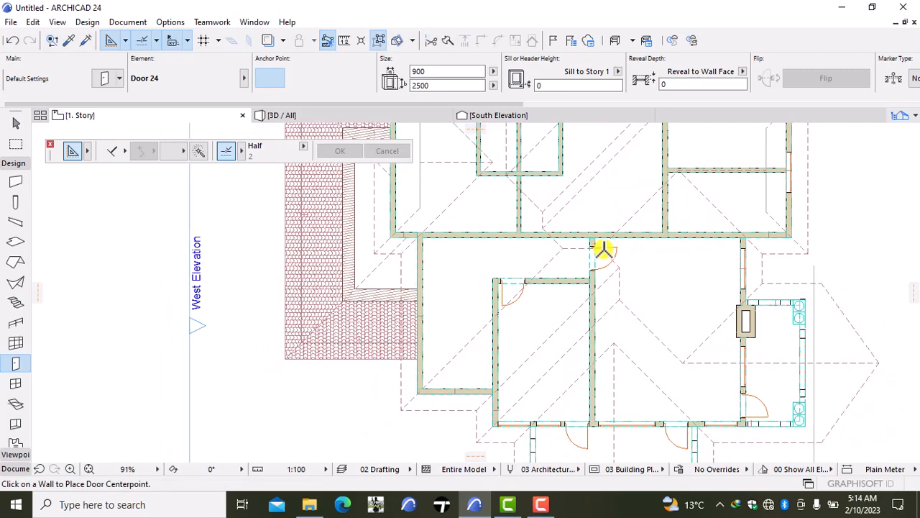
middle_drag(606, 247, 595, 334)
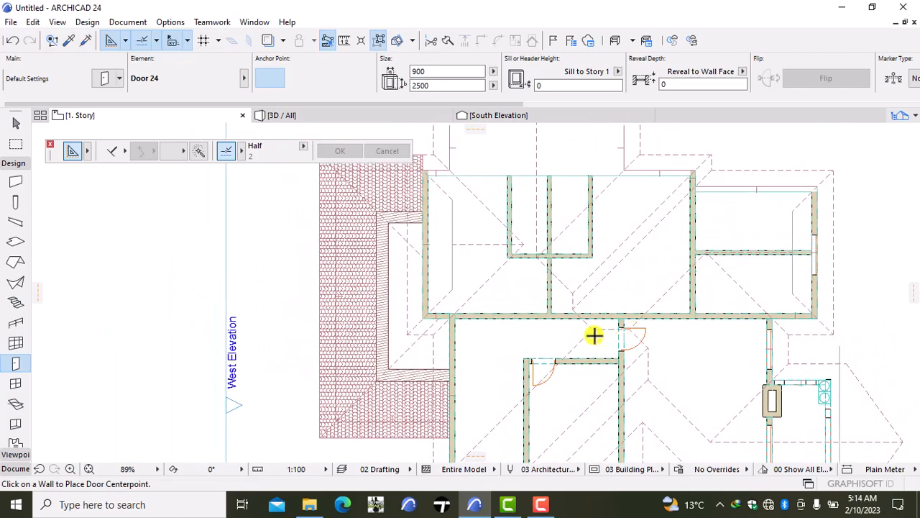
click(566, 311)
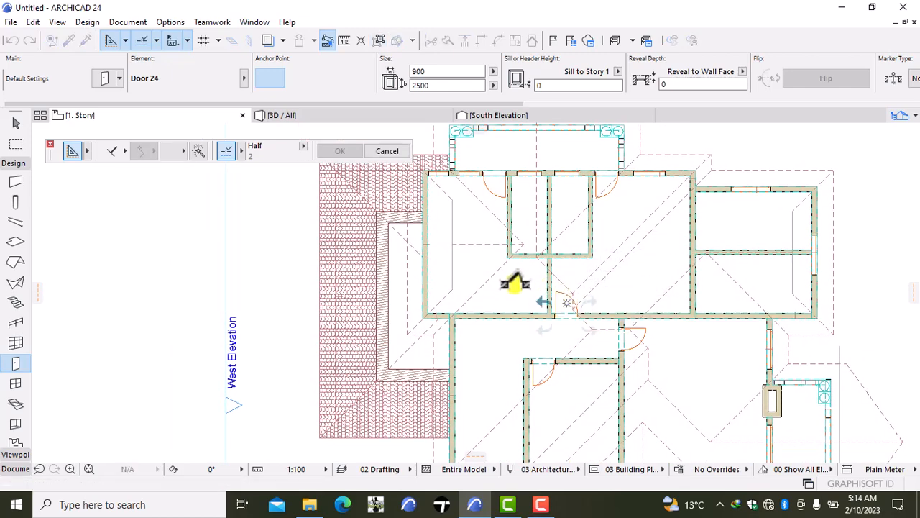
click(515, 283)
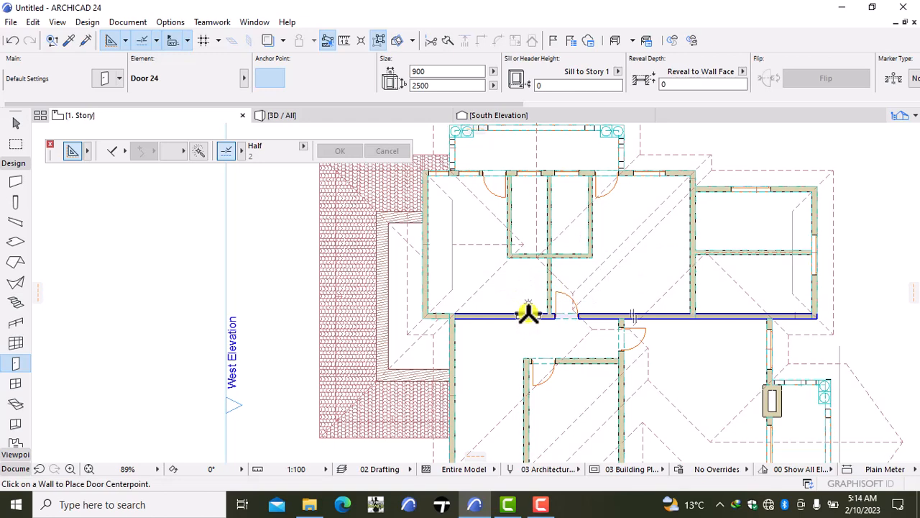
click(529, 314)
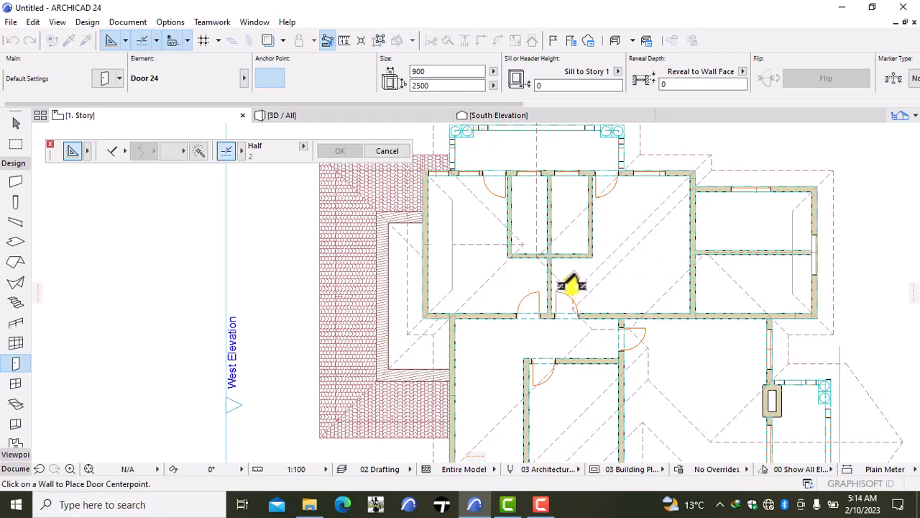
click(558, 257)
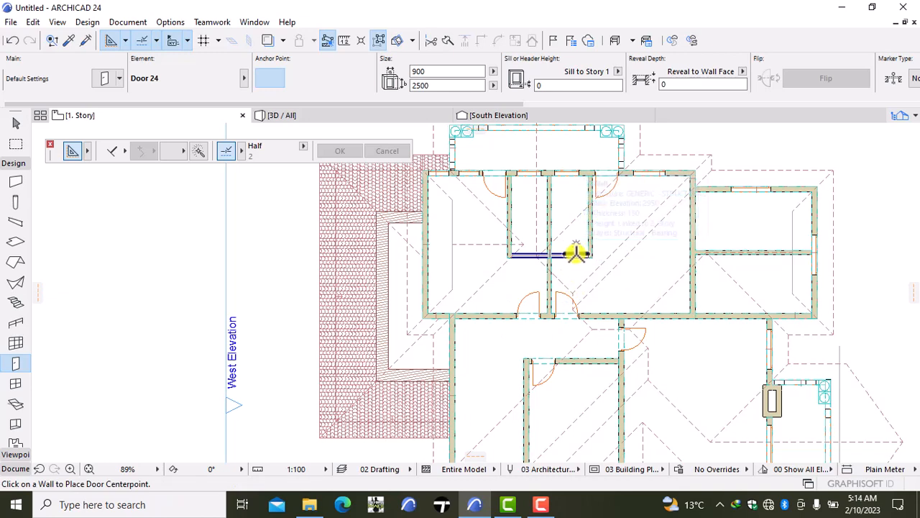
- Place a 900 × 2500 door in the south wall of each of the two small adjoining north rooms, opening inward with hinges at the outer sides
click(570, 253)
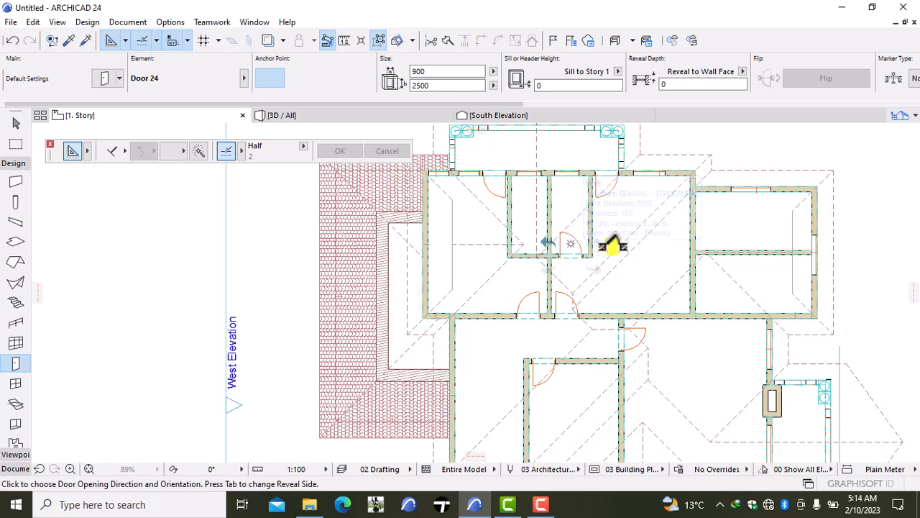
click(629, 247)
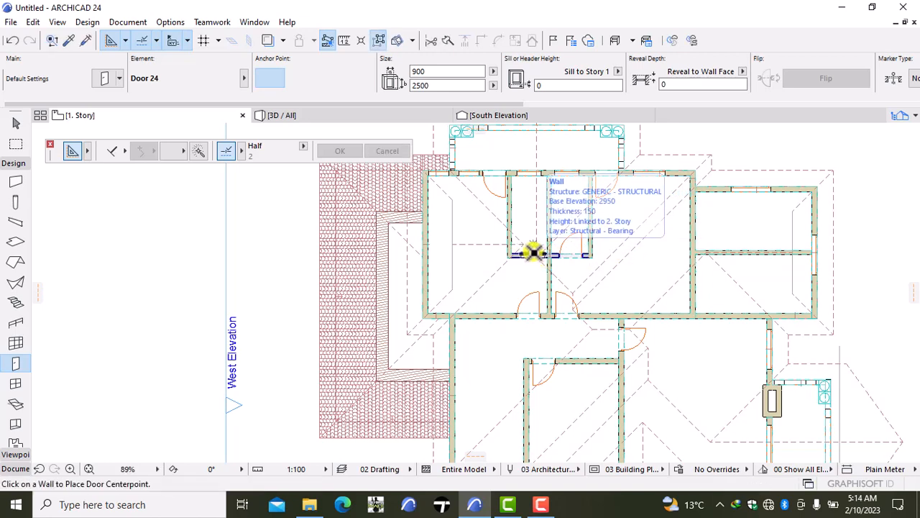
click(527, 251)
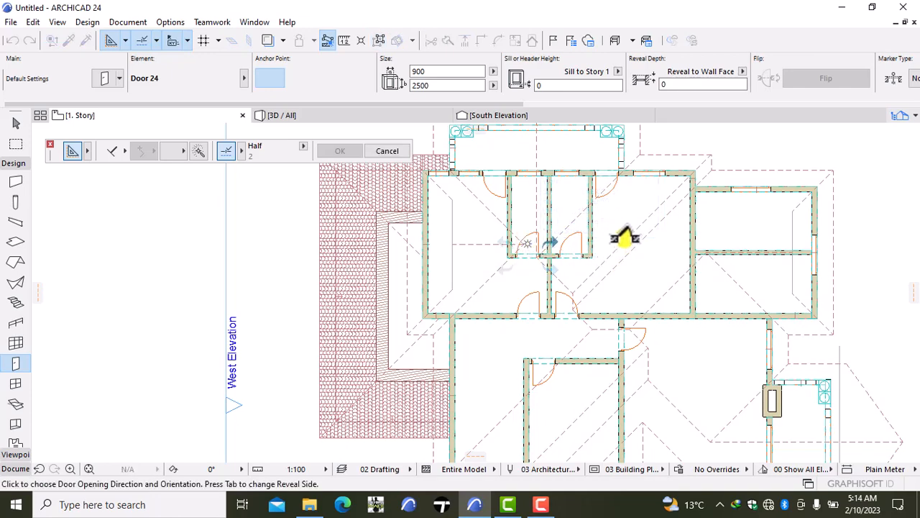
click(486, 251)
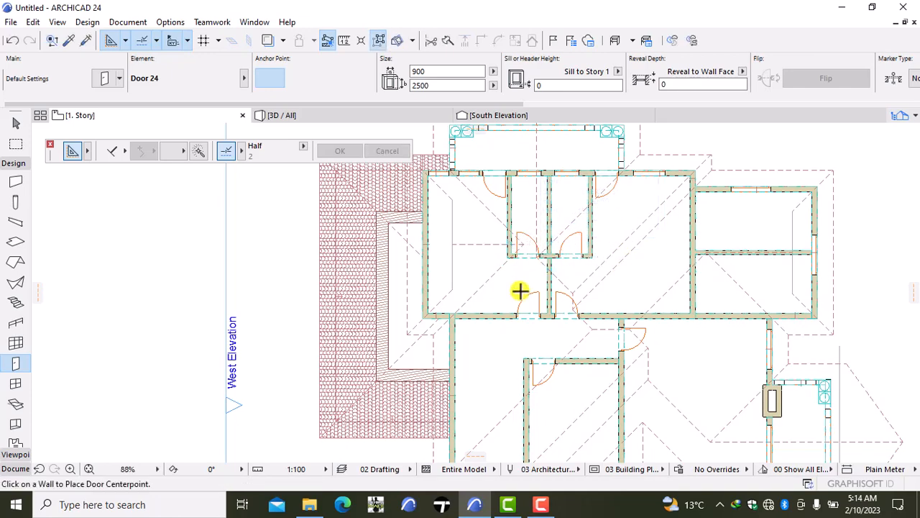
- Place a 900 × 2500 door at the west end of the partition between the two east rooms, opening north with the hinge on the west
scroll(520, 290, down, 3)
scroll(673, 311, up, 4)
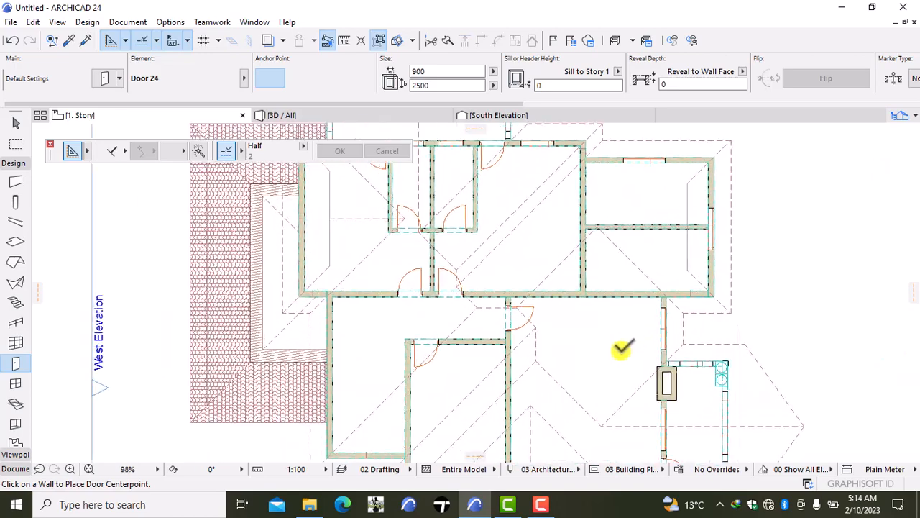
middle_drag(624, 307, 570, 350)
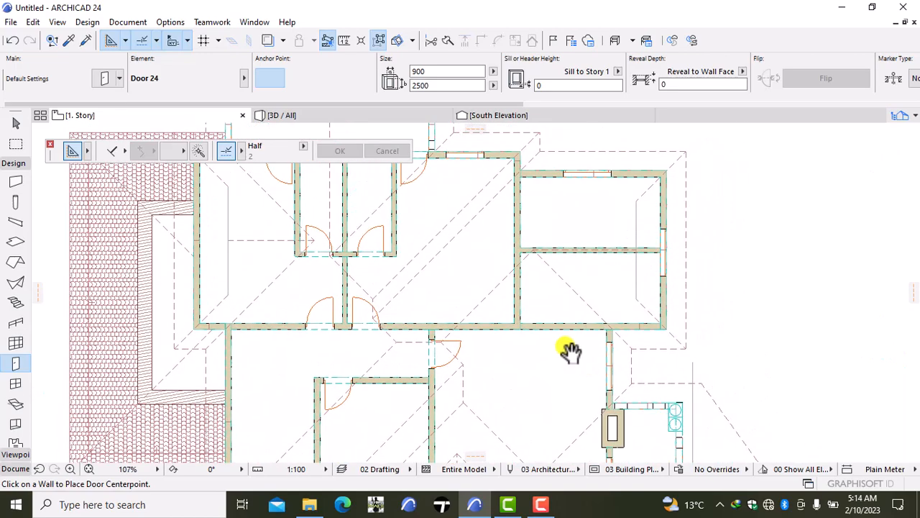
click(539, 247)
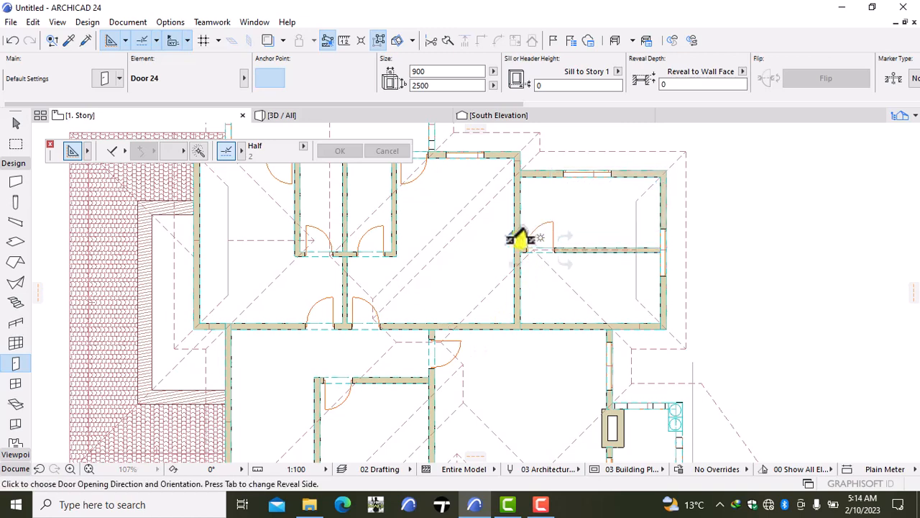
click(500, 247)
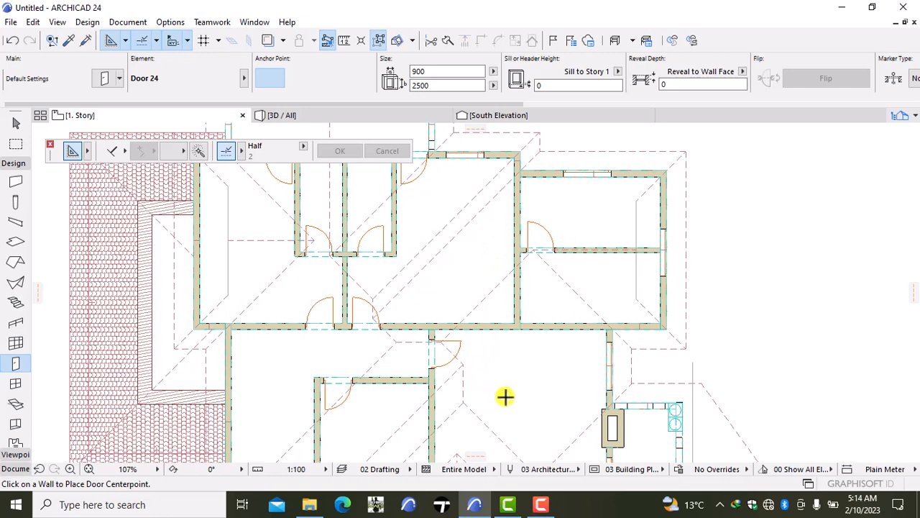
- Search the door library for "empty", choose Arch Top Door Opening 24 as the default, and set its size to 1200 × 2500
double_click(14, 363)
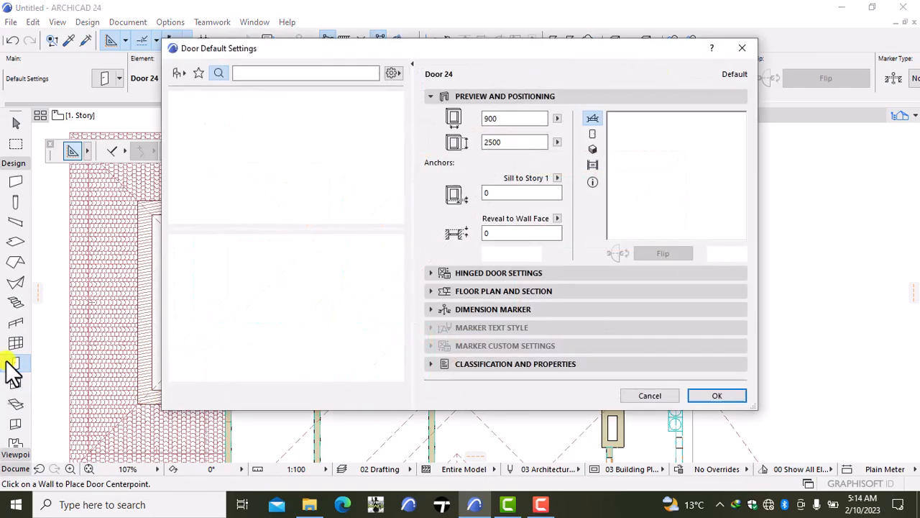
click(260, 75)
text(e)
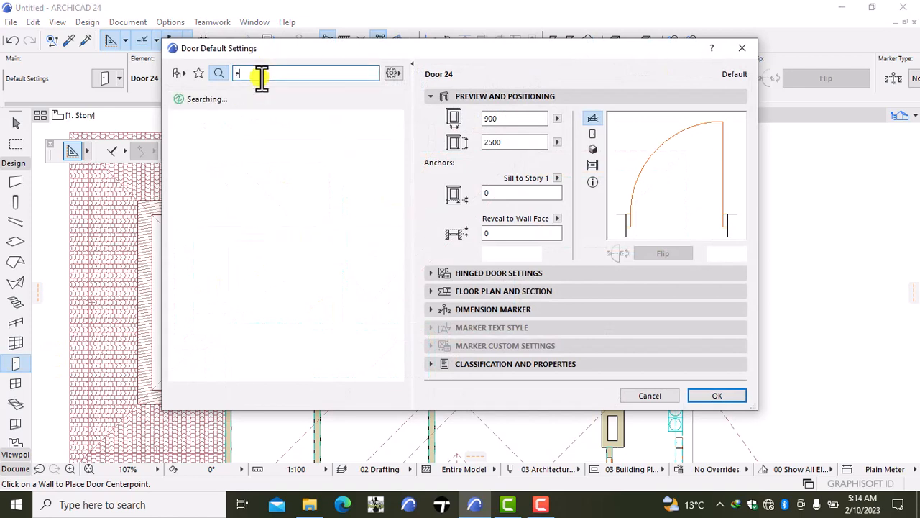
text(mpty)
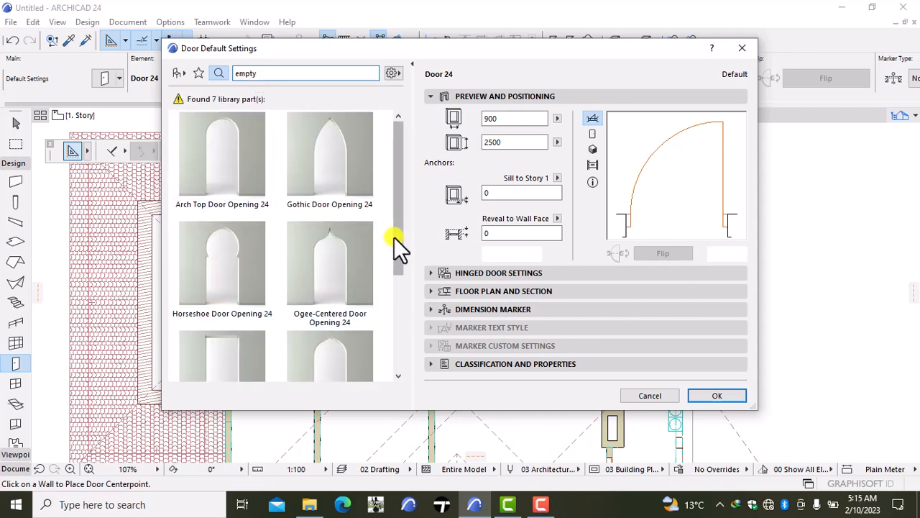
click(227, 156)
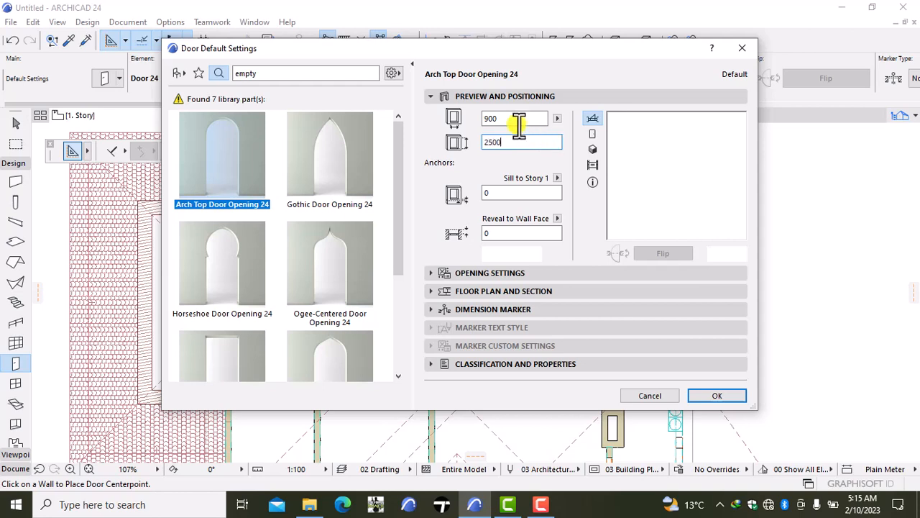
click(518, 122)
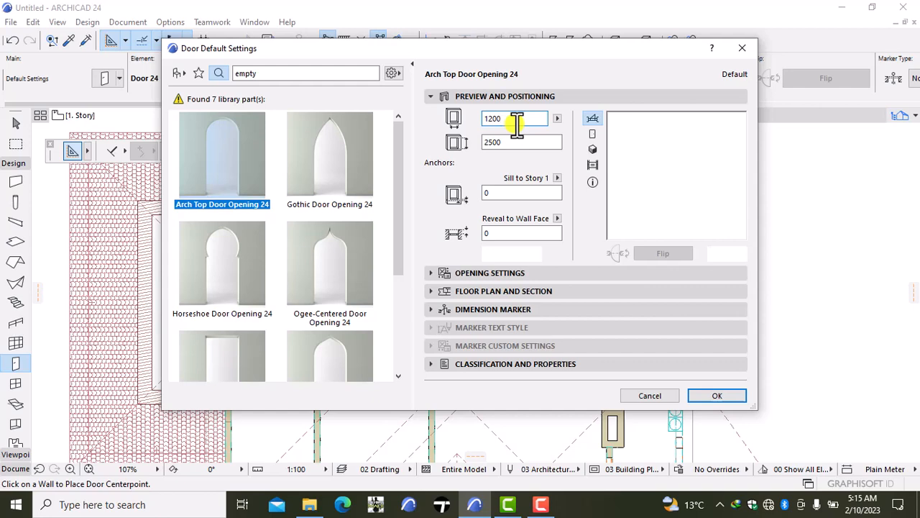
click(716, 391)
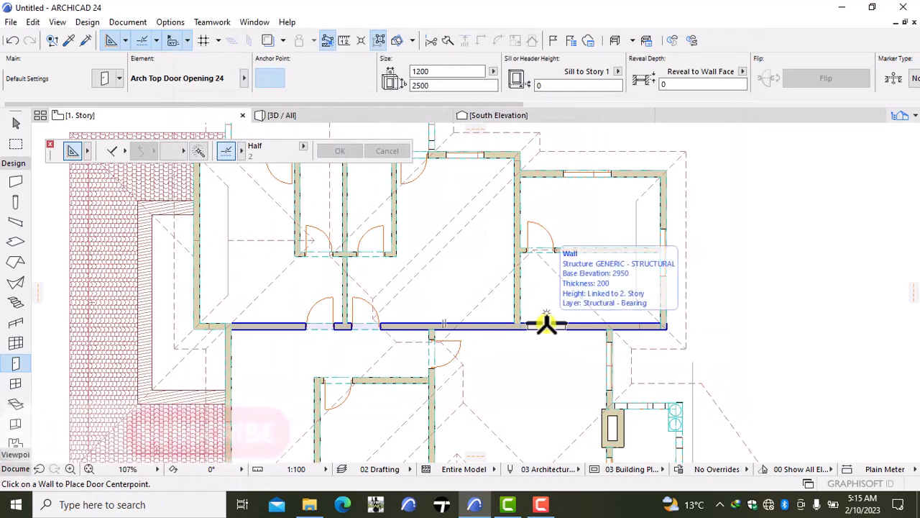
- Place the 1200 × 2500 arched opening in the south wall of the lower east room, near its west corner
click(545, 325)
click(473, 377)
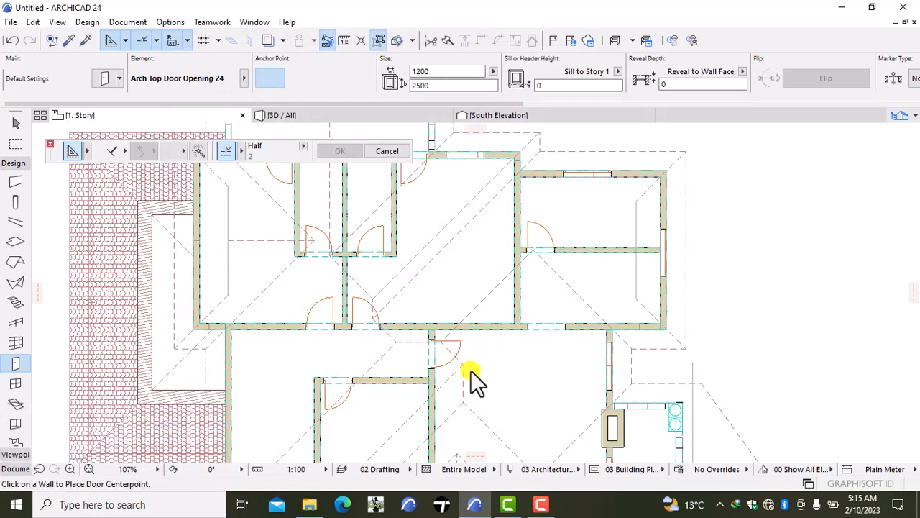
scroll(494, 364, down, 4)
scroll(496, 363, up, 5)
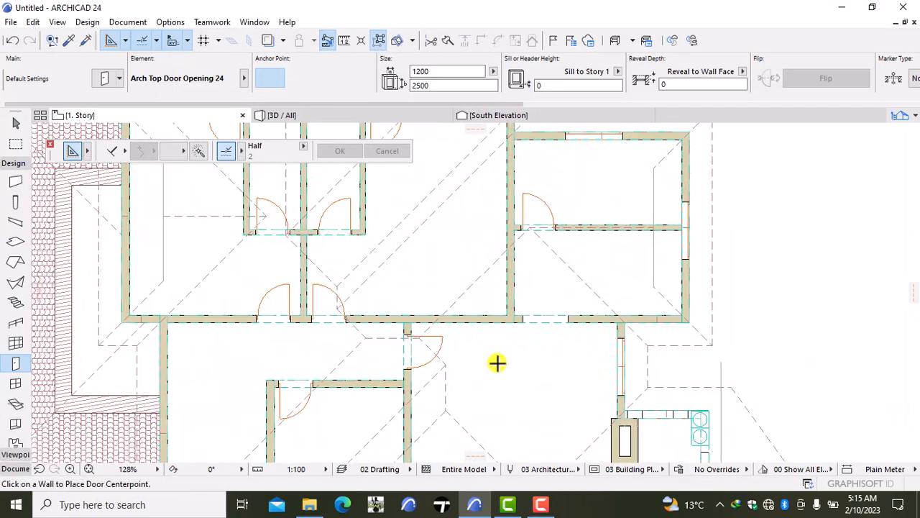
scroll(549, 329, down, 2)
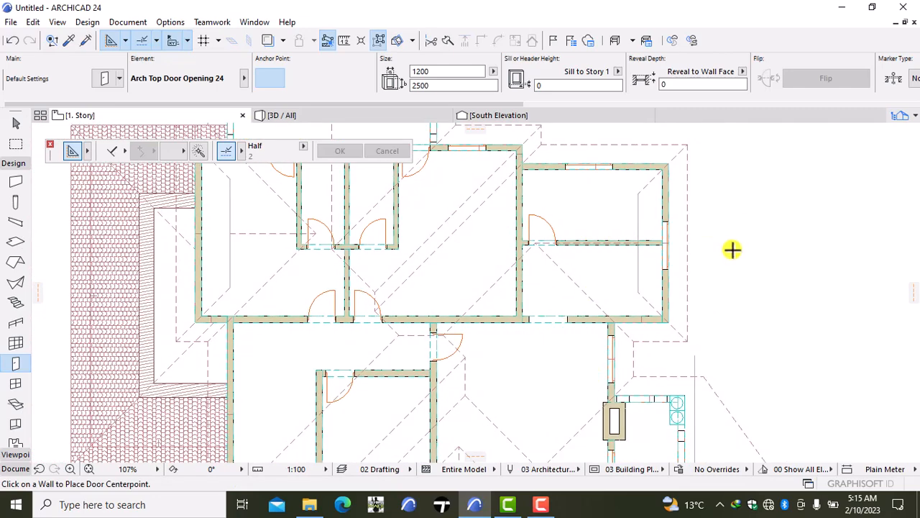
- Delete the leftover 2D drafting lines: two vertical ones in the outer west and east rooms, and those across the north, east and south gables
key(Escape)
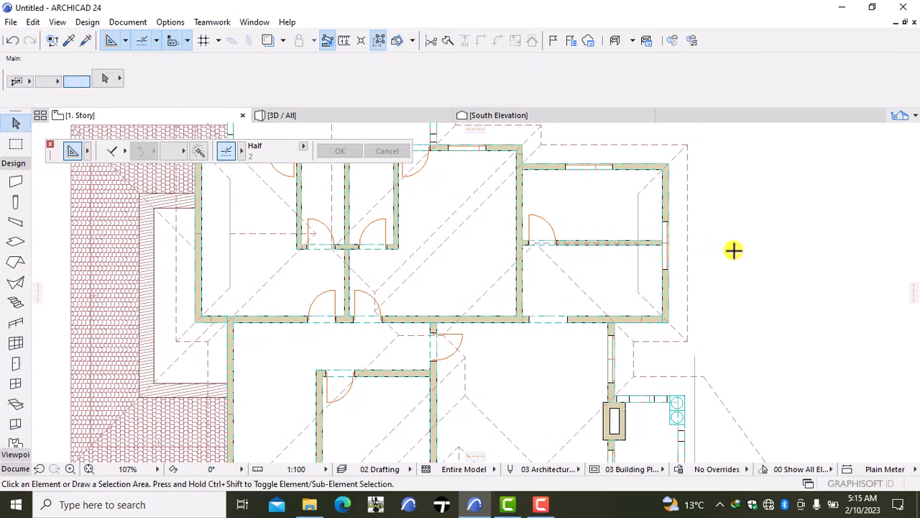
click(640, 291)
shift+click(230, 284)
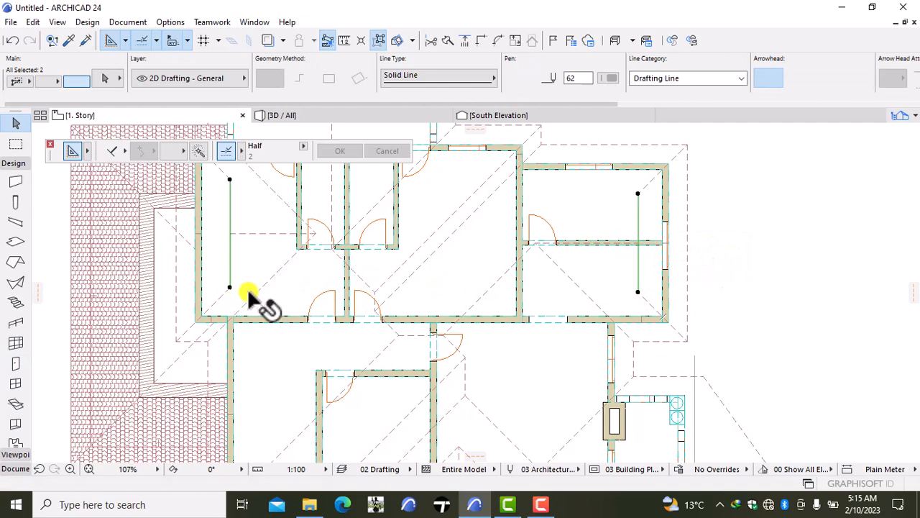
key(Escape)
scroll(587, 306, down, 3)
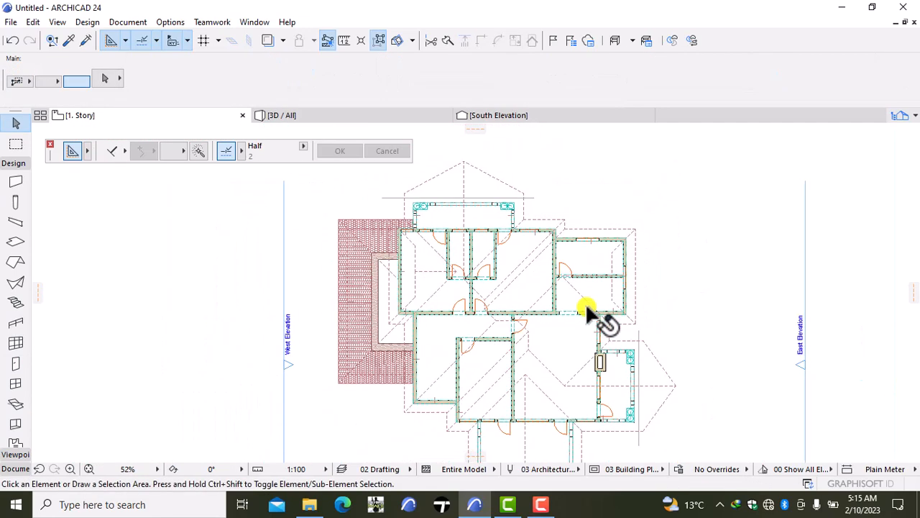
click(529, 197)
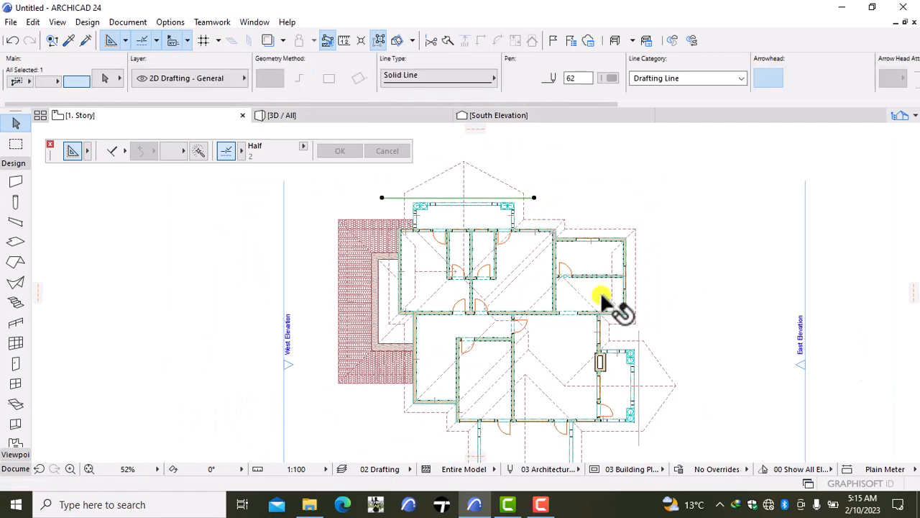
shift+click(640, 341)
scroll(644, 360, down, 3)
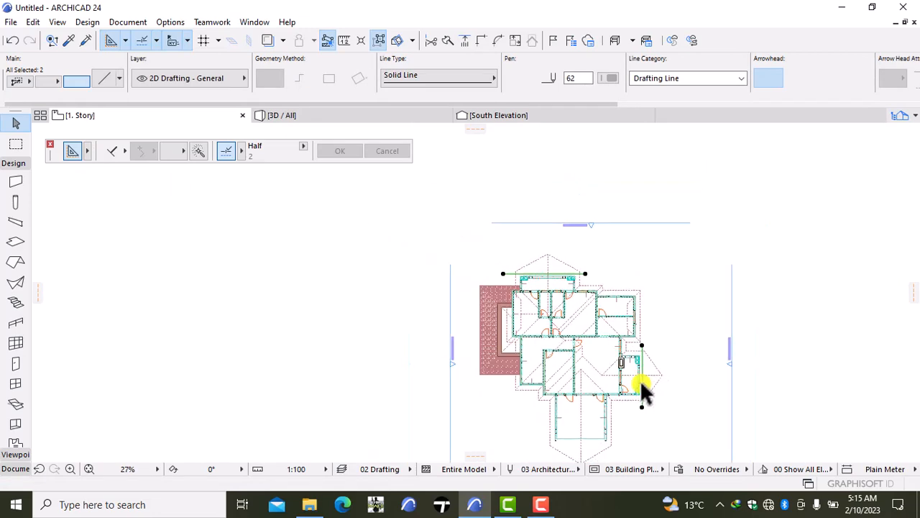
scroll(611, 414, up, 3)
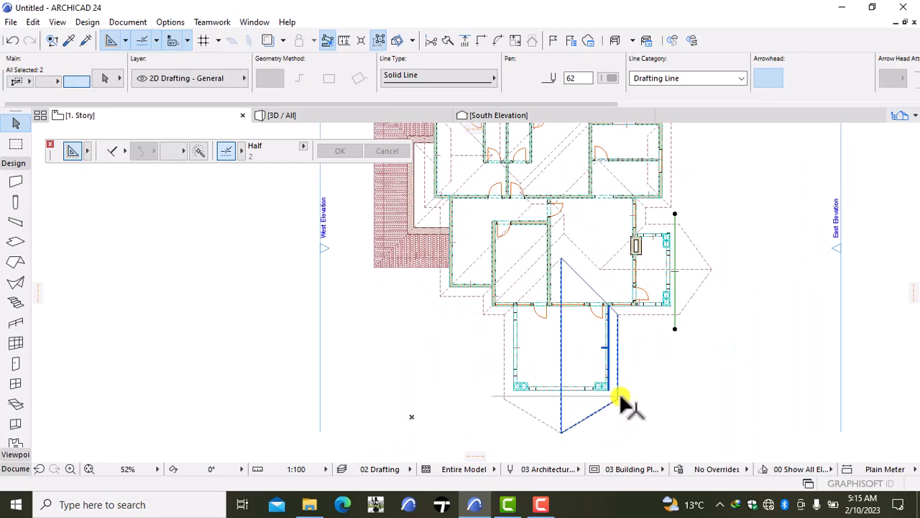
shift+click(621, 395)
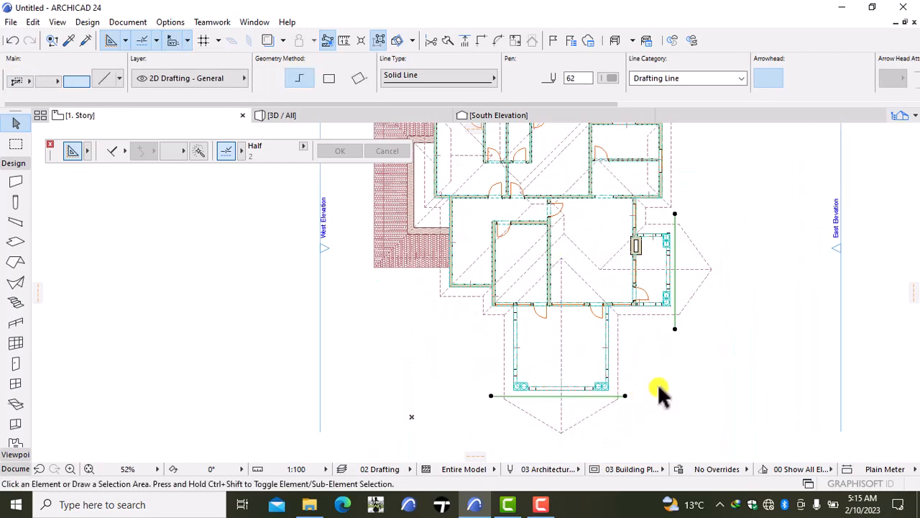
key(Delete)
mouse_move(554, 503)
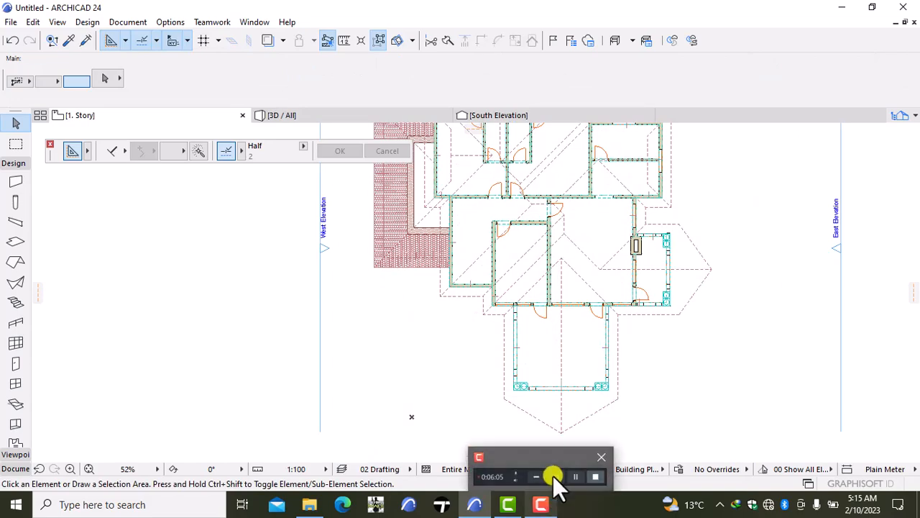
click(554, 475)
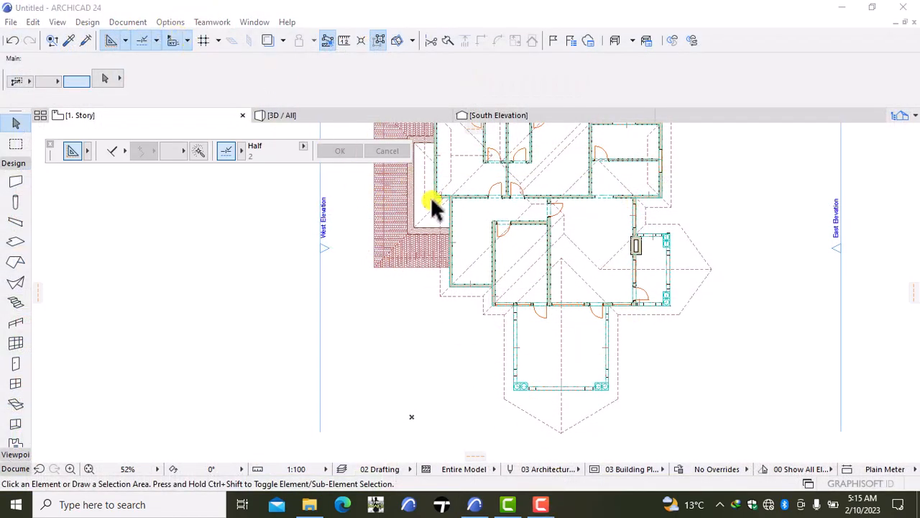
- Open the 3D view and examine the lower west roof, the exterior walls and the balcony side of the house
scroll(475, 197, down, 3)
middle_drag(475, 198, 350, 322)
scroll(415, 323, up, 3)
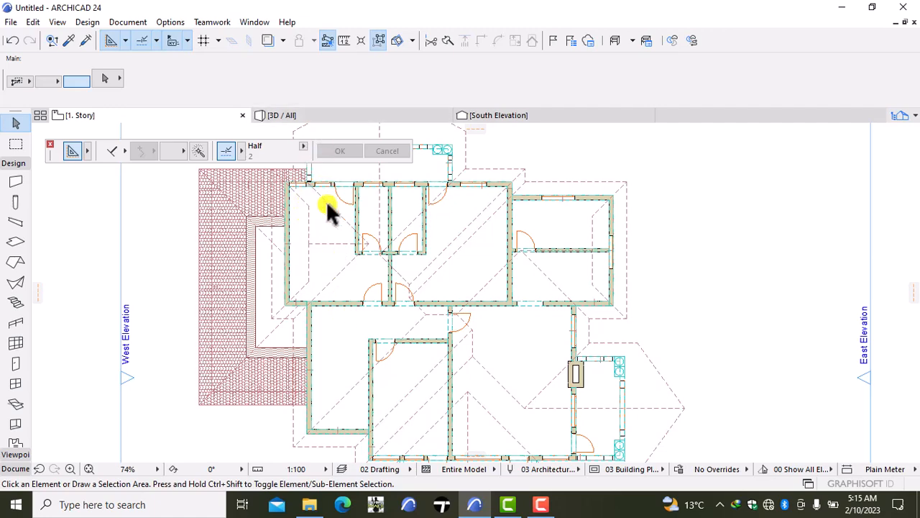
click(331, 120)
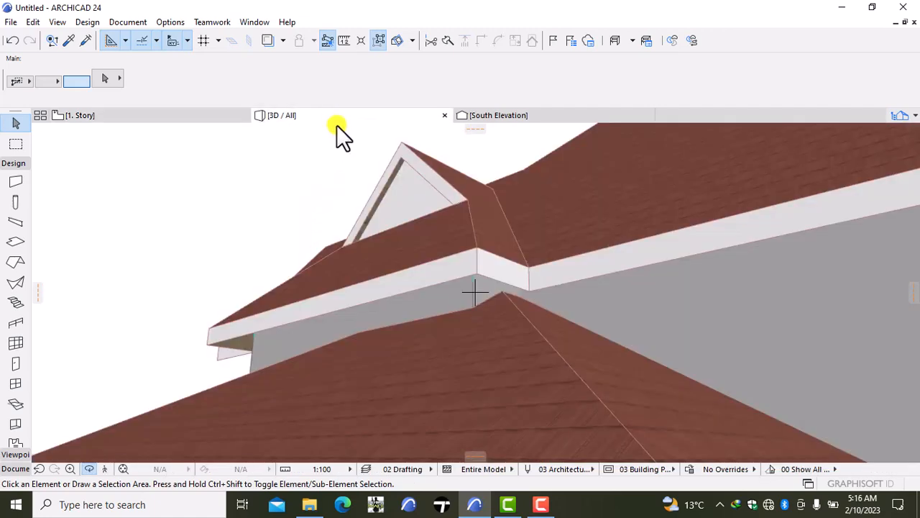
scroll(421, 280, down, 5)
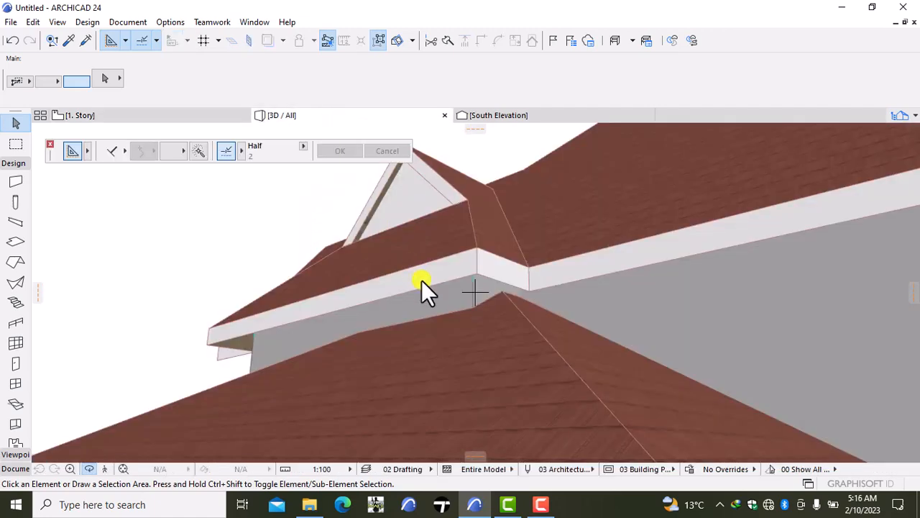
scroll(421, 283, down, 3)
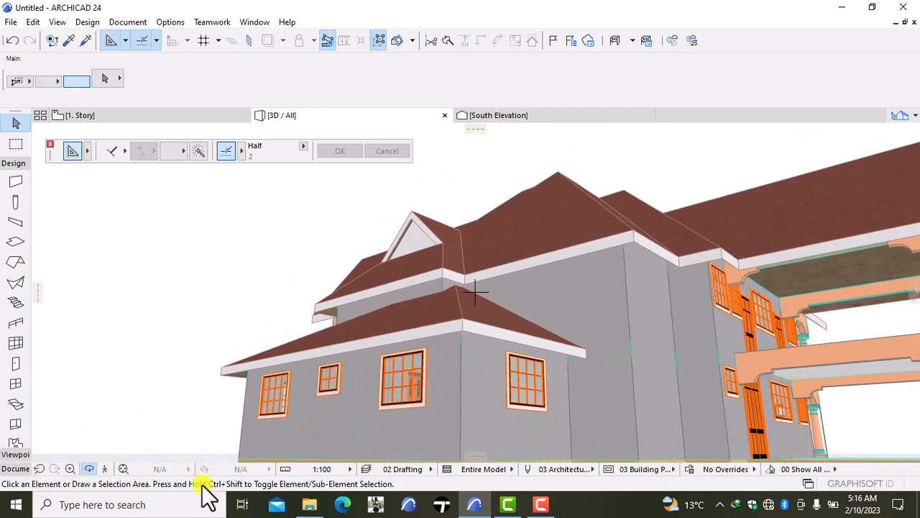
scroll(711, 424, down, 2)
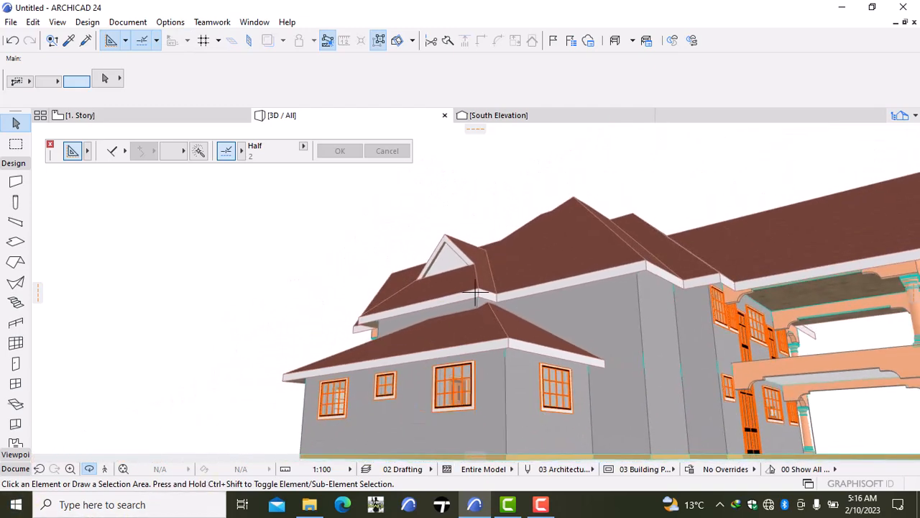
shift+middle_drag(805, 409, 678, 376)
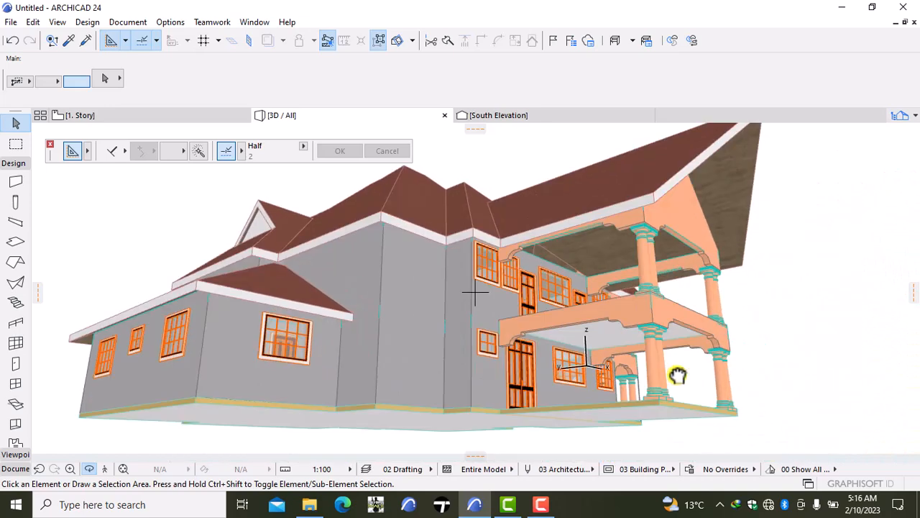
right_click(810, 329)
click(779, 262)
drag(785, 332, 414, 296)
mouse_move(153, 116)
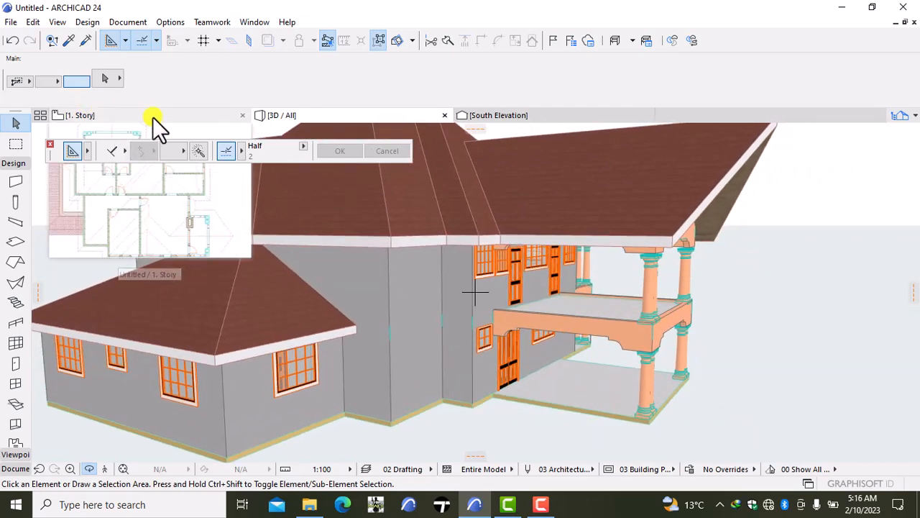
- Return to the 1. Story plan and bring up the south wall of the southwest room
click(153, 116)
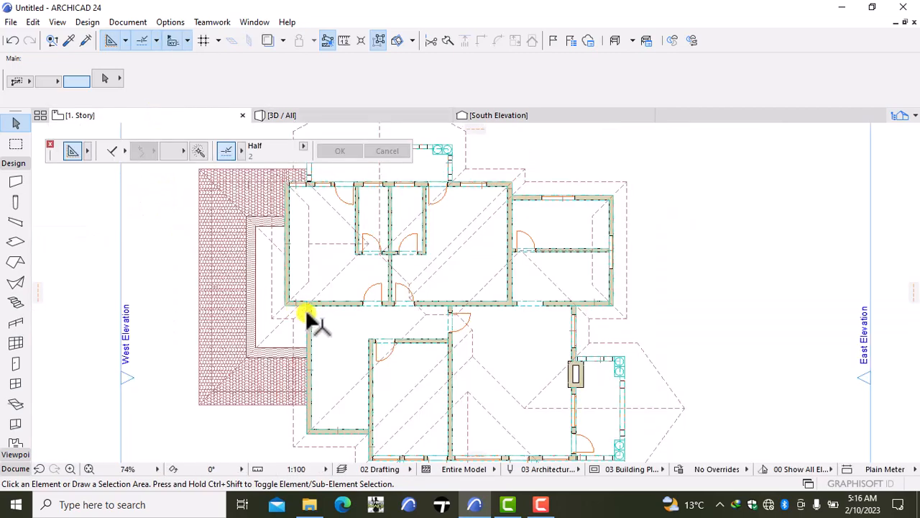
scroll(309, 323, down, 3)
middle_drag(307, 358, 323, 328)
scroll(357, 324, up, 5)
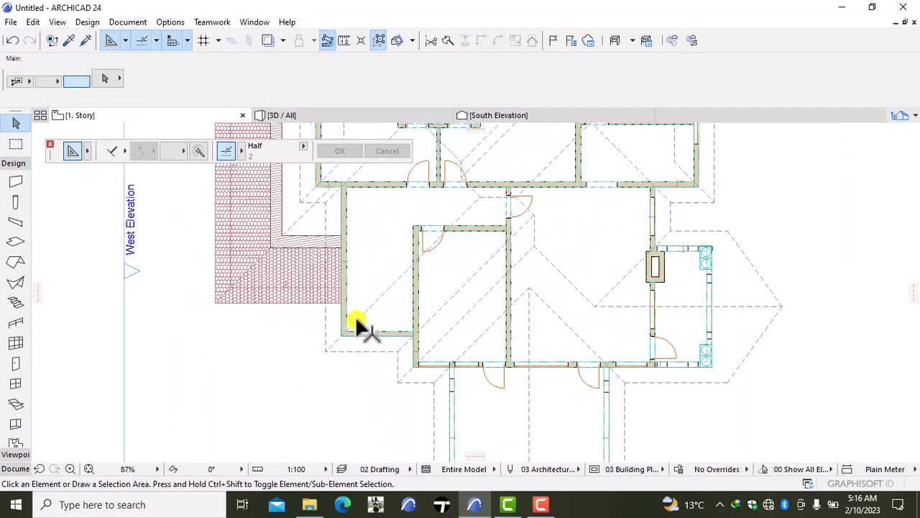
scroll(376, 332, up, 4)
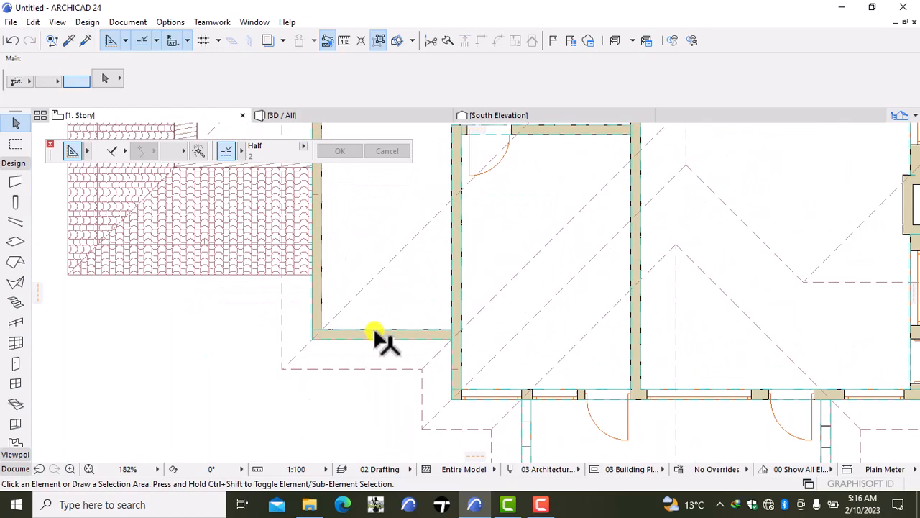
- Try to delete the 2. Story wall segment lying over the southwest room's south wall, and undo the deletion
click(376, 332)
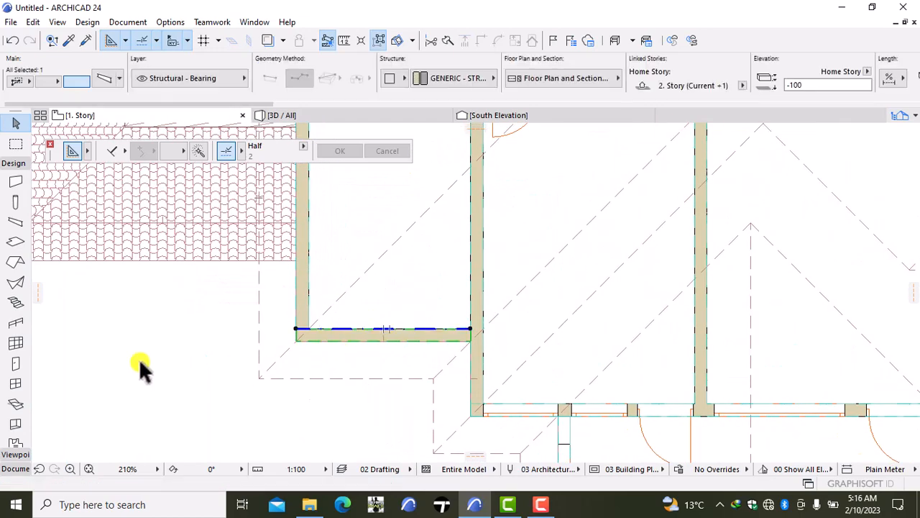
click(75, 370)
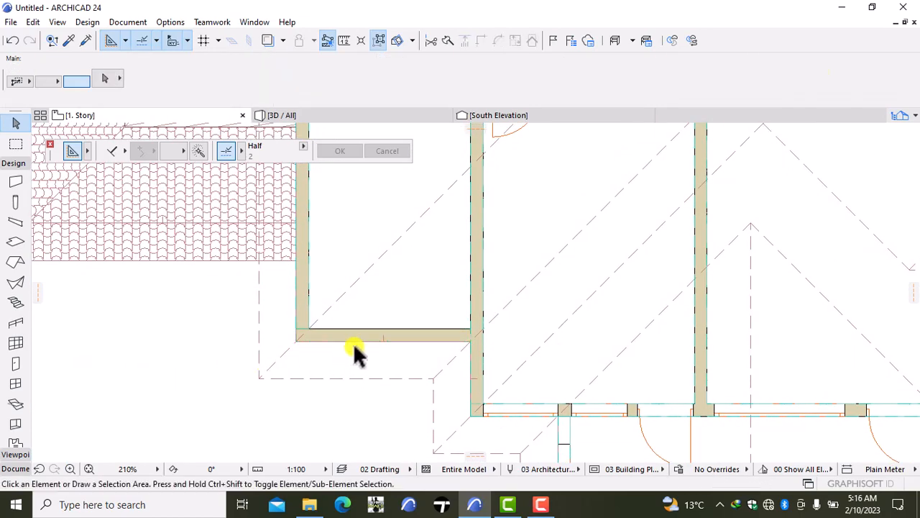
click(11, 41)
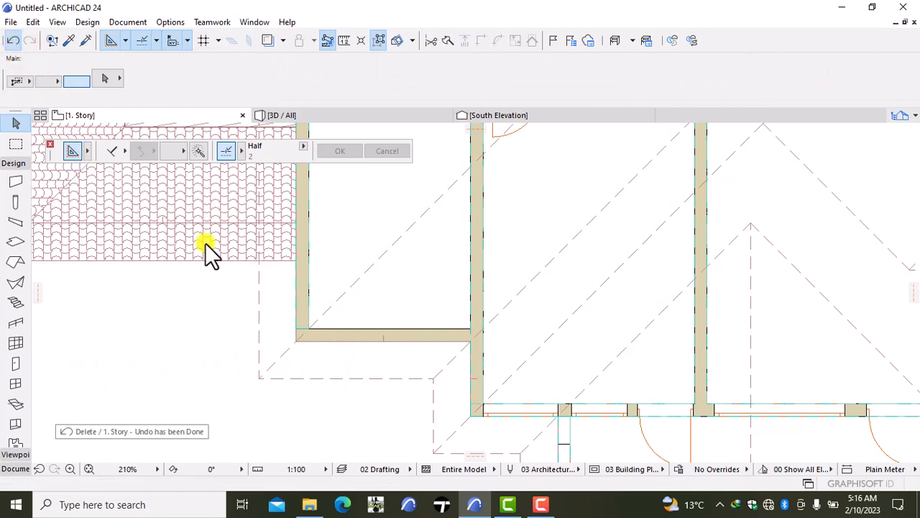
- Delete the 1. Story wall along the southwest room's south side
click(299, 376)
scroll(366, 336, up, 5)
scroll(358, 336, up, 3)
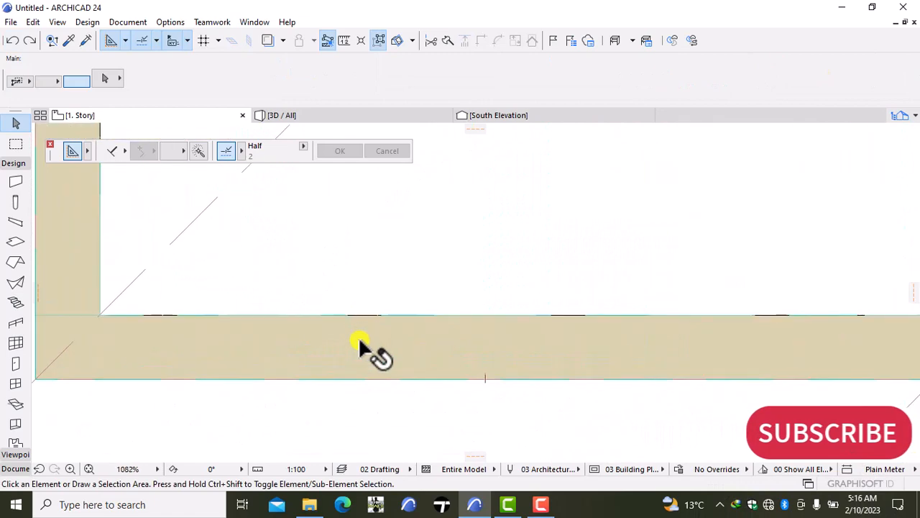
click(358, 336)
scroll(366, 336, down, 6)
scroll(374, 337, down, 1)
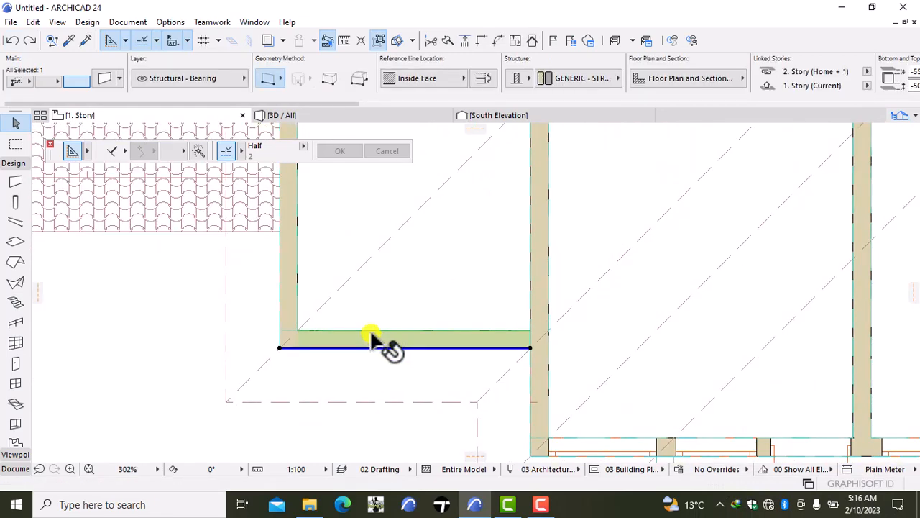
key(Escape)
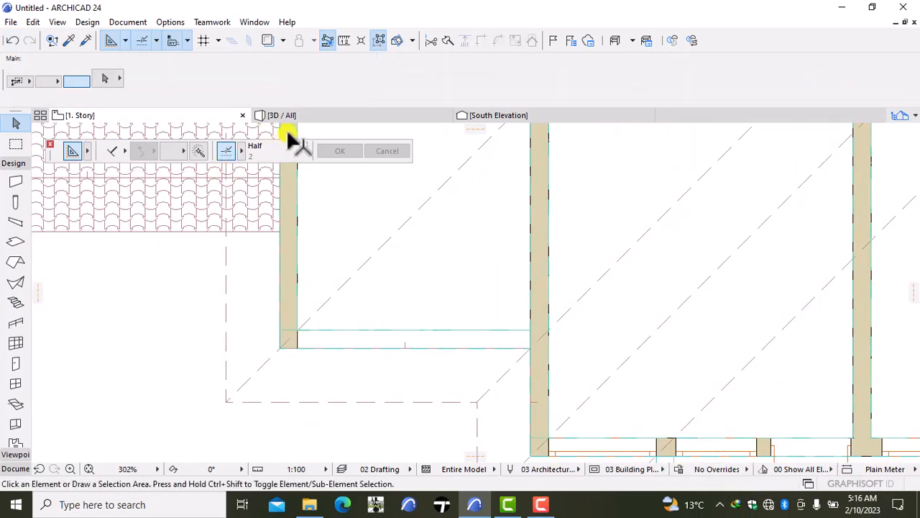
- Open the 3D view and examine the opening on the southwest room's south side, the beam there and the wall below
mouse_move(314, 114)
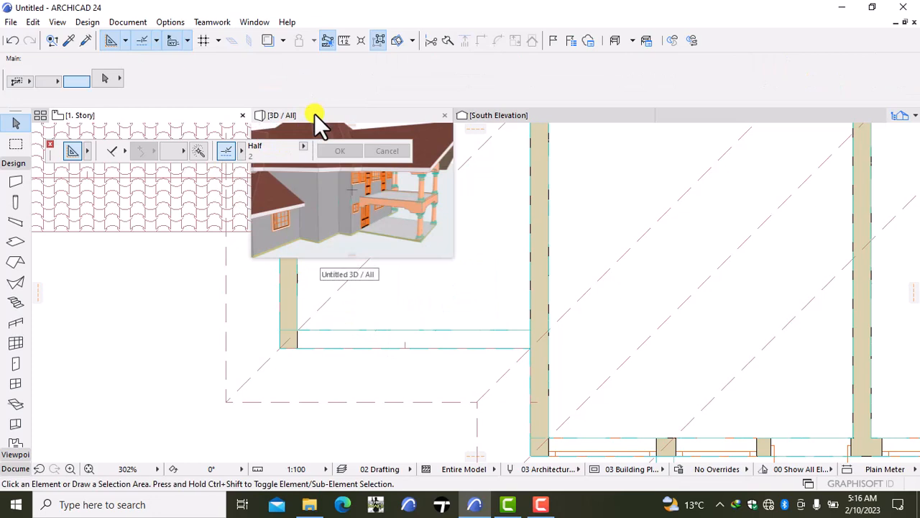
click(285, 115)
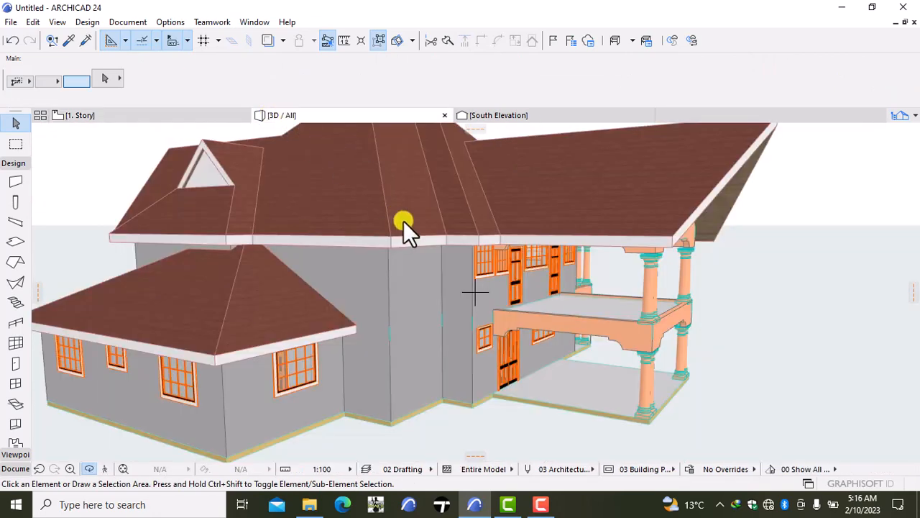
click(474, 294)
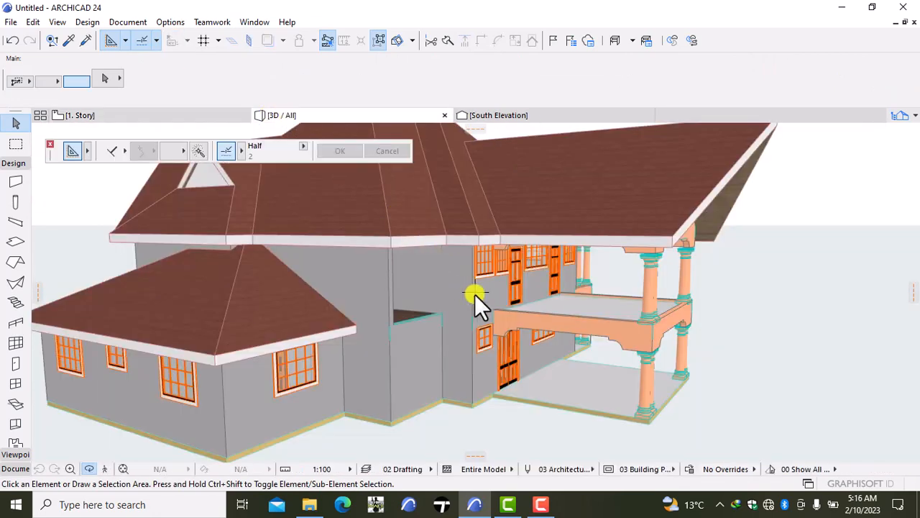
key(Escape)
click(413, 329)
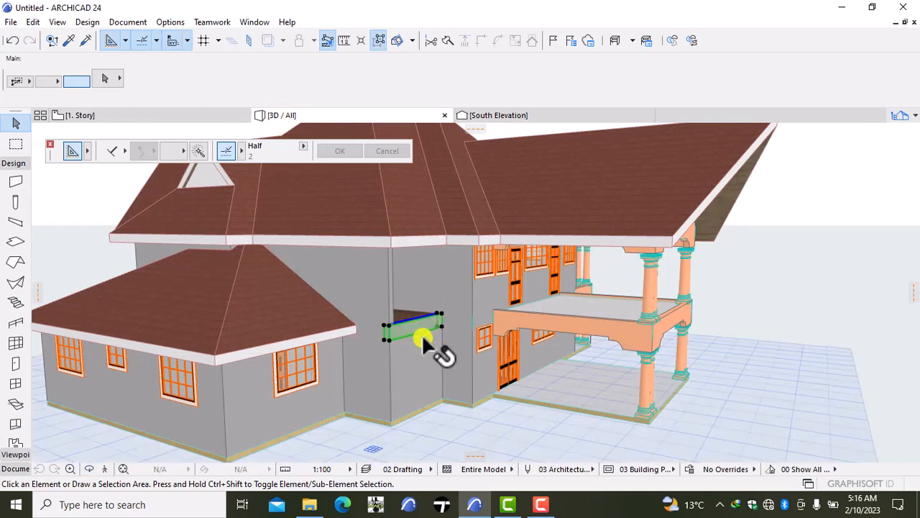
key(Escape)
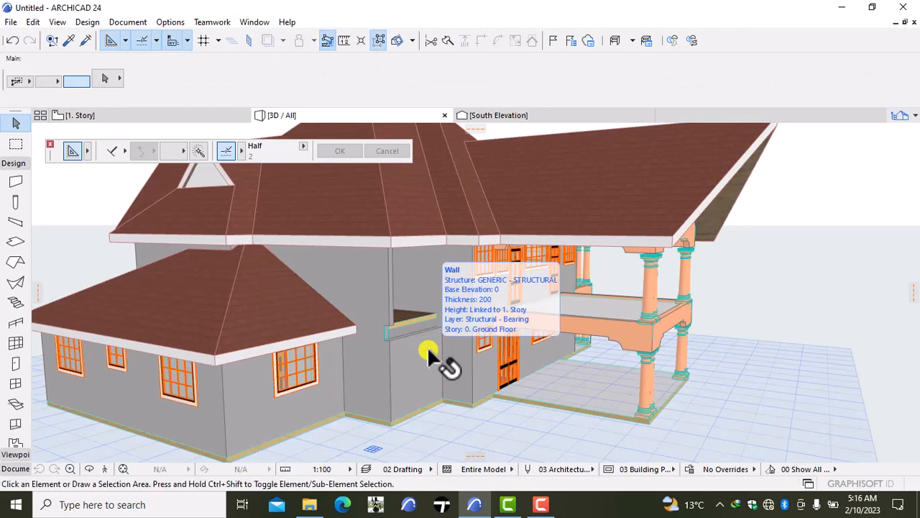
scroll(423, 349, down, 1)
right_click(823, 283)
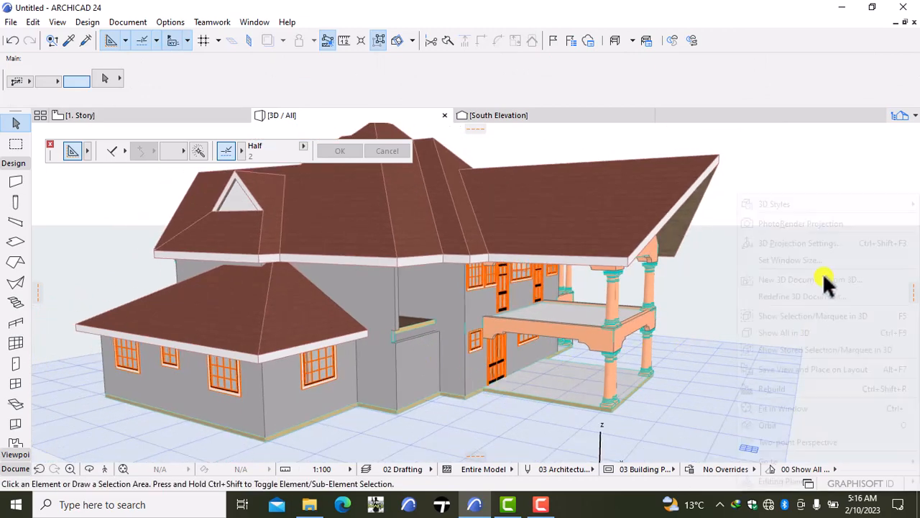
click(763, 427)
drag(787, 370, 553, 374)
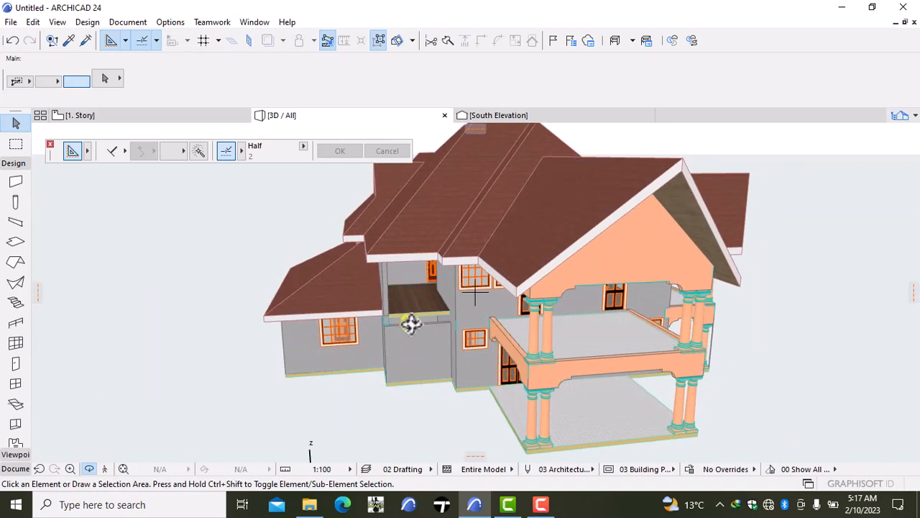
click(291, 334)
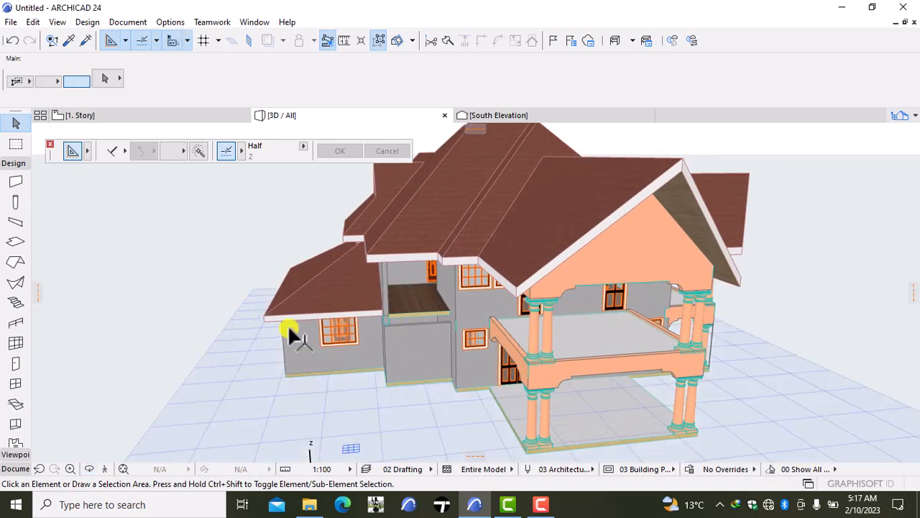
- Set the top offset of the ground-floor wall below the southwest room's opening to 2450, linked to 1. Story
click(406, 352)
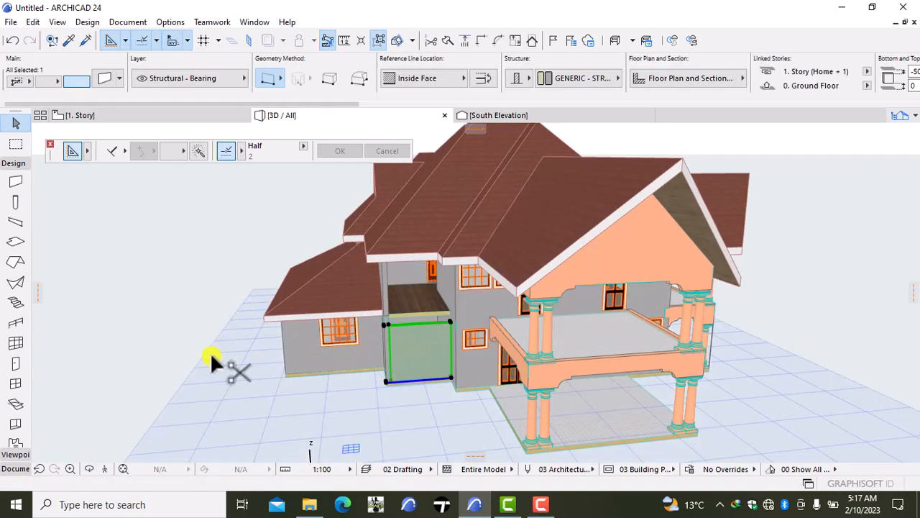
key(ctrl+t)
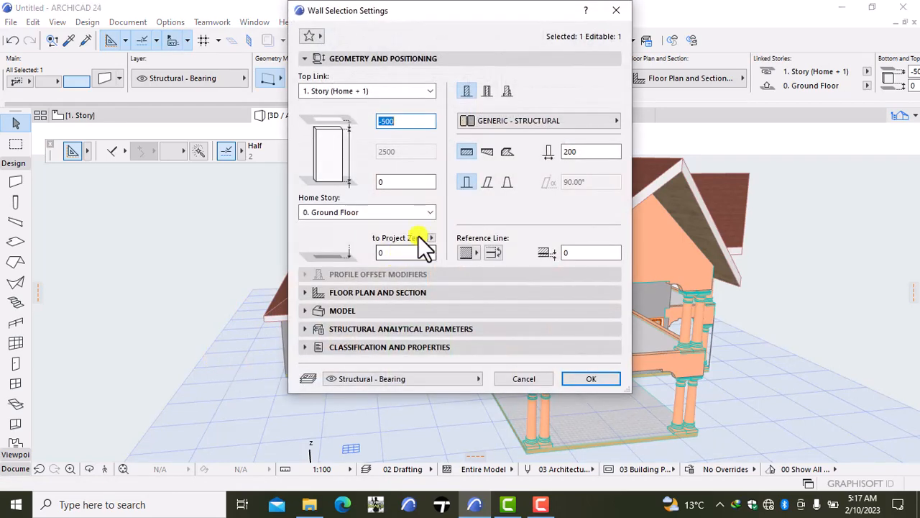
click(407, 120)
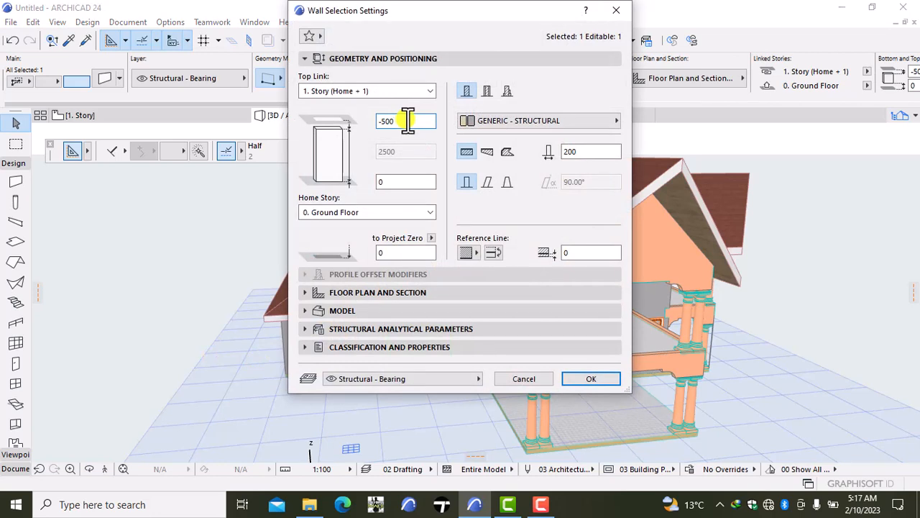
key(BackSpace)
key(BackSpace)
key(BackSpace)
key(BackSpace)
text(2950)
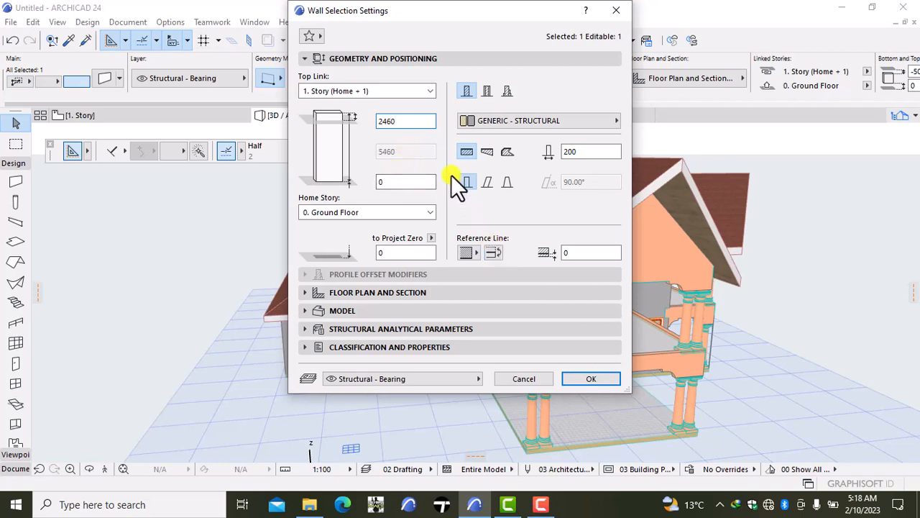
key(BackSpace)
key(BackSpace)
text(50)
click(602, 372)
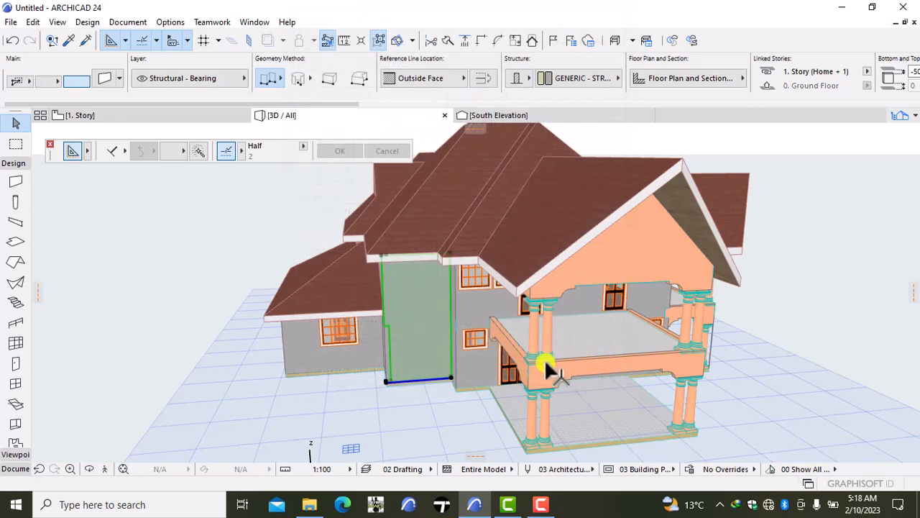
- Examine the heightened south wall up close in 3D, including its corner with the west wall and its edge under the roof
click(187, 304)
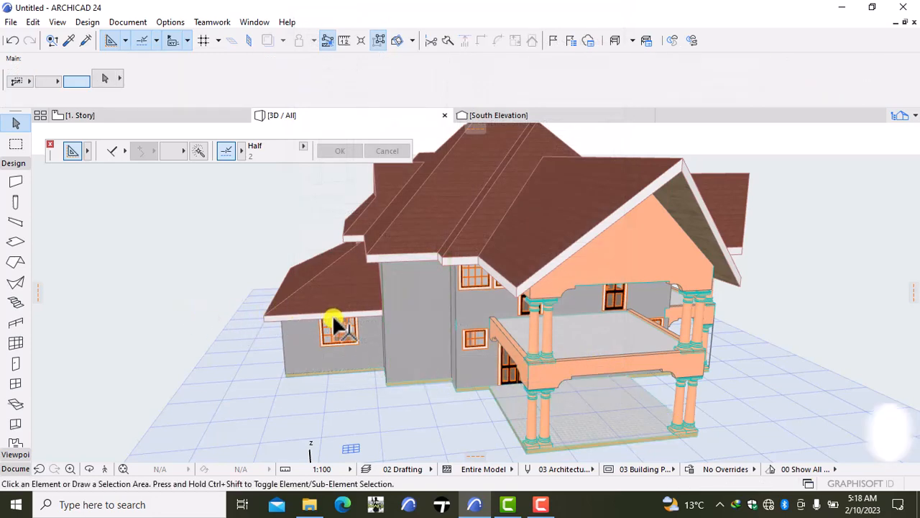
scroll(405, 330, up, 5)
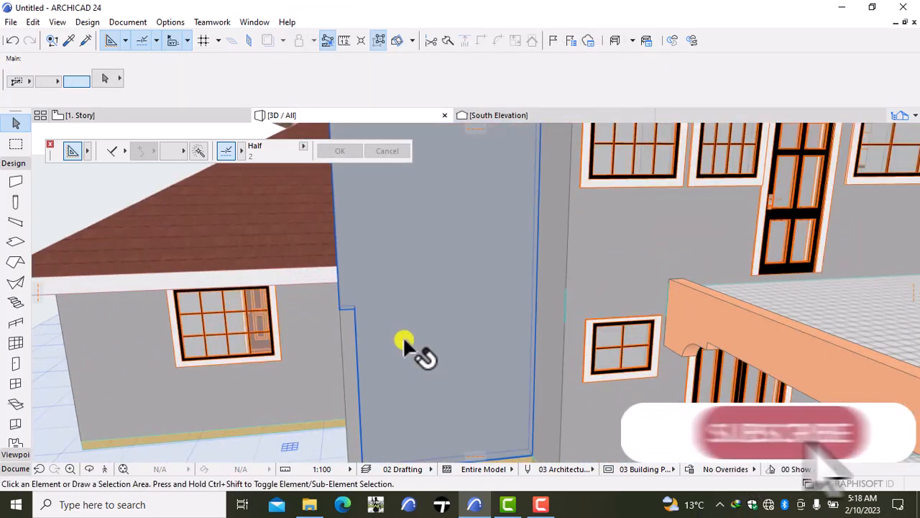
click(403, 336)
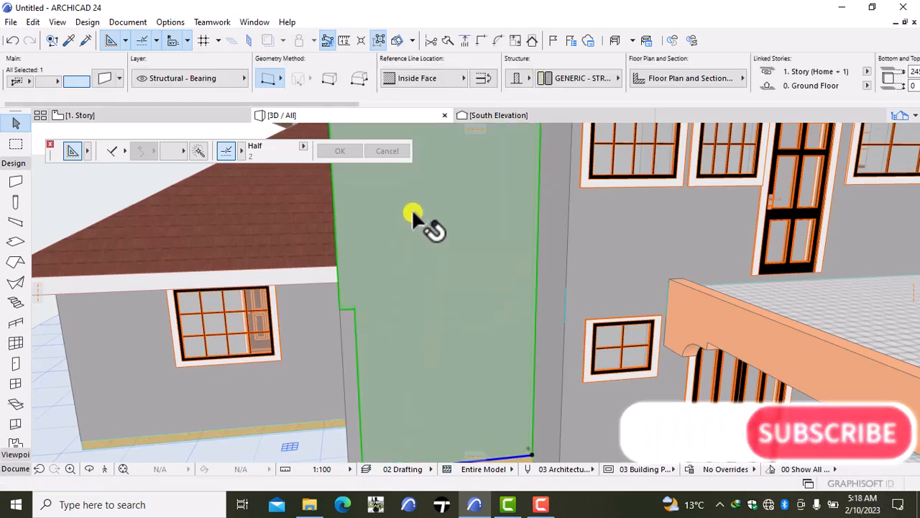
scroll(413, 201, down, 3)
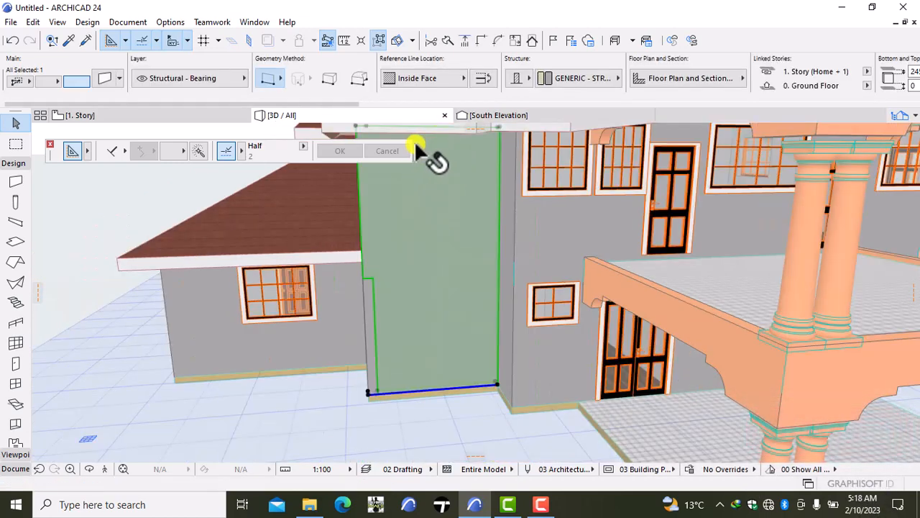
key(Escape)
scroll(420, 147, down, 2)
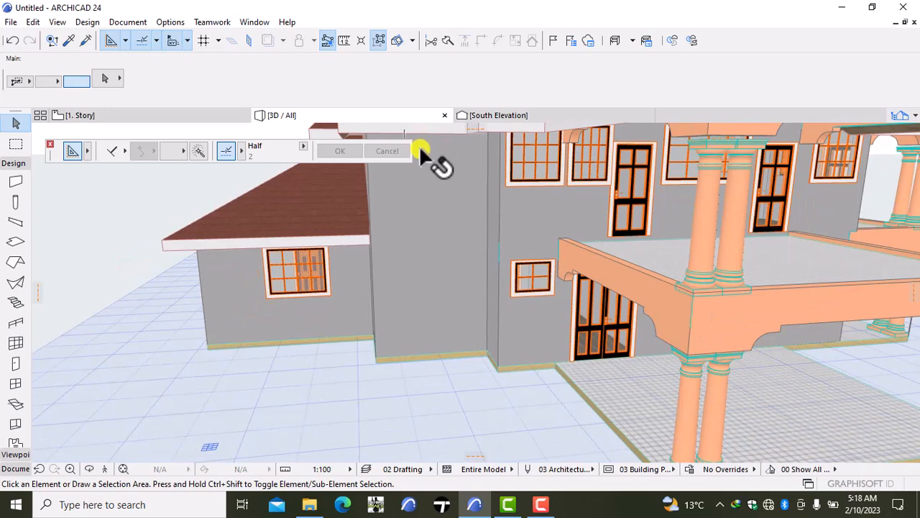
middle_drag(420, 151, 429, 220)
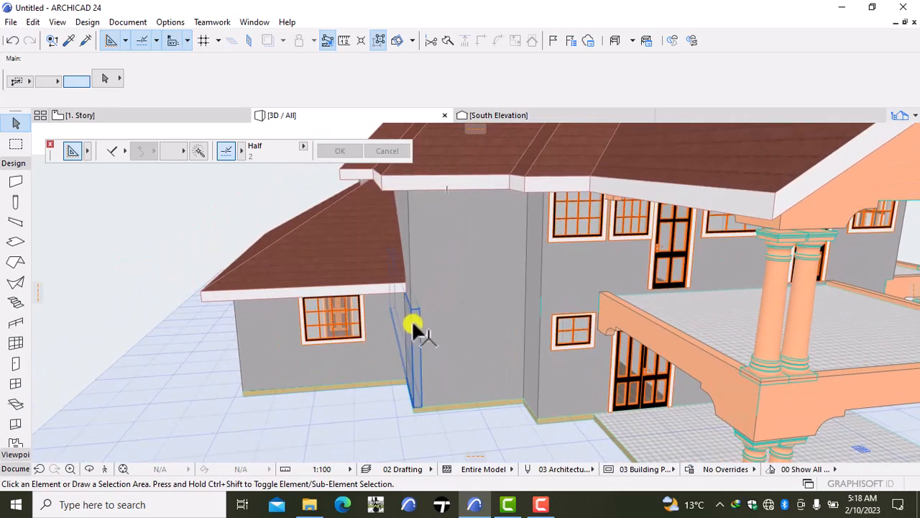
- Open the 0. Ground Floor plan and shorten the southwest room's west wall so its south end stops short of the south wall
click(149, 118)
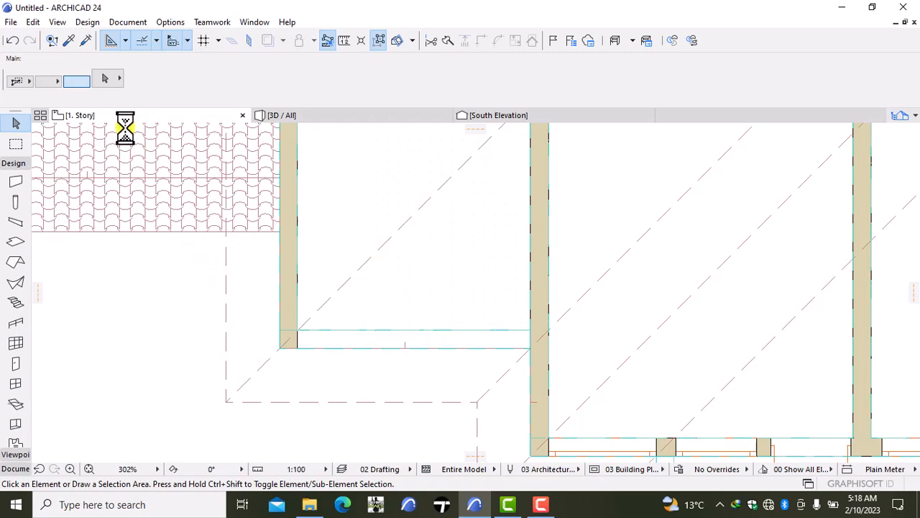
right_click(116, 118)
click(159, 249)
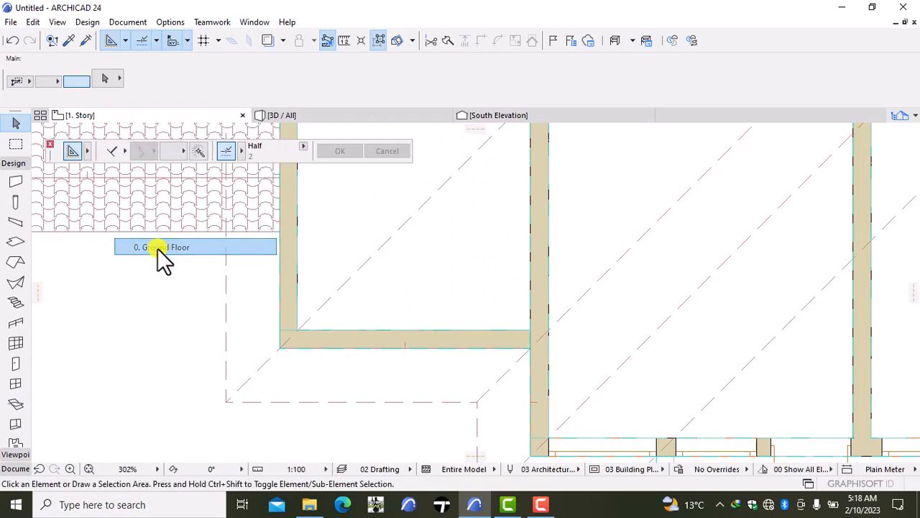
click(283, 314)
click(278, 342)
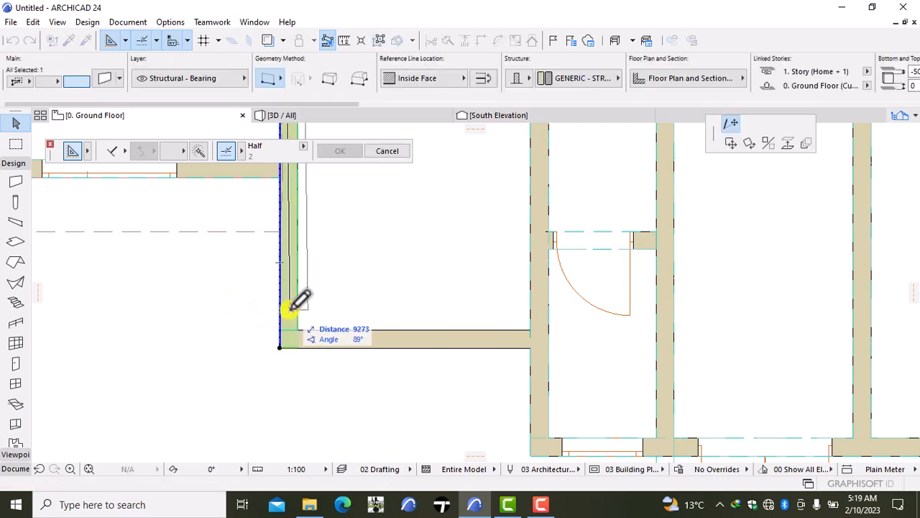
click(282, 314)
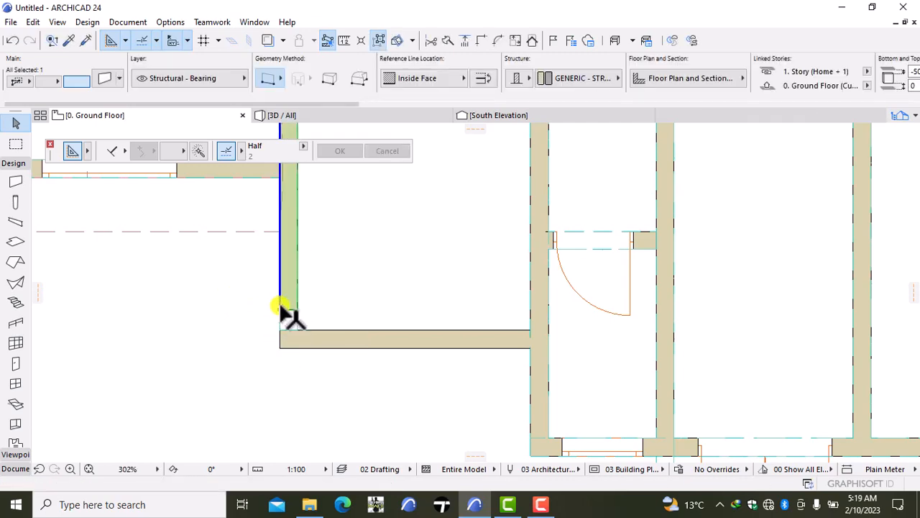
- Try stretching the west wall's south end down to the inner face of the south wall
click(281, 314)
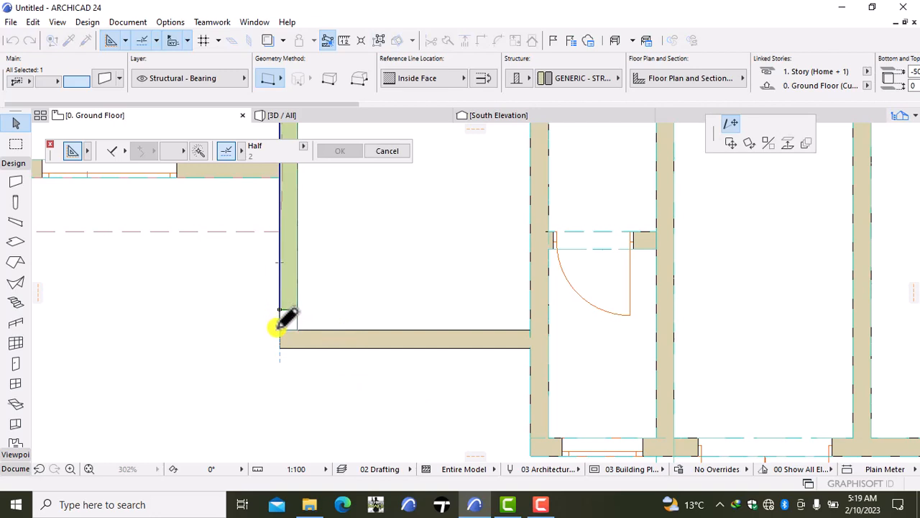
click(280, 330)
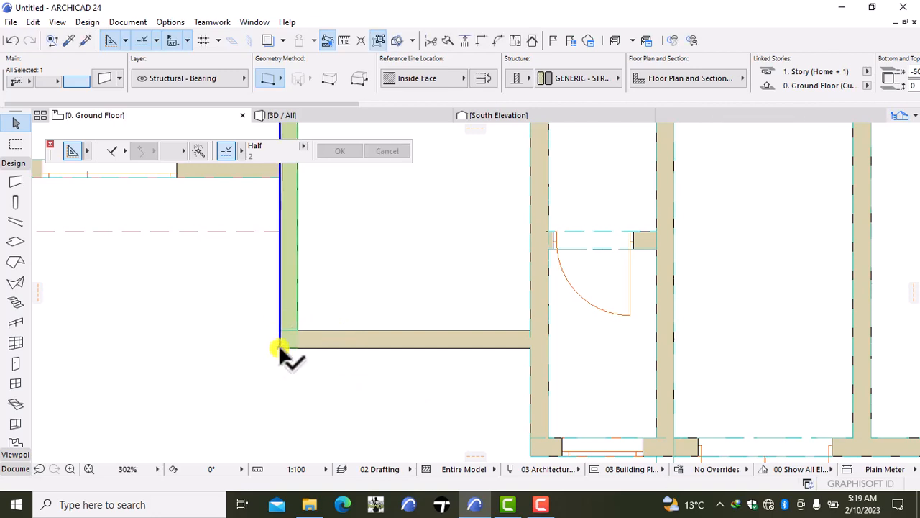
click(279, 349)
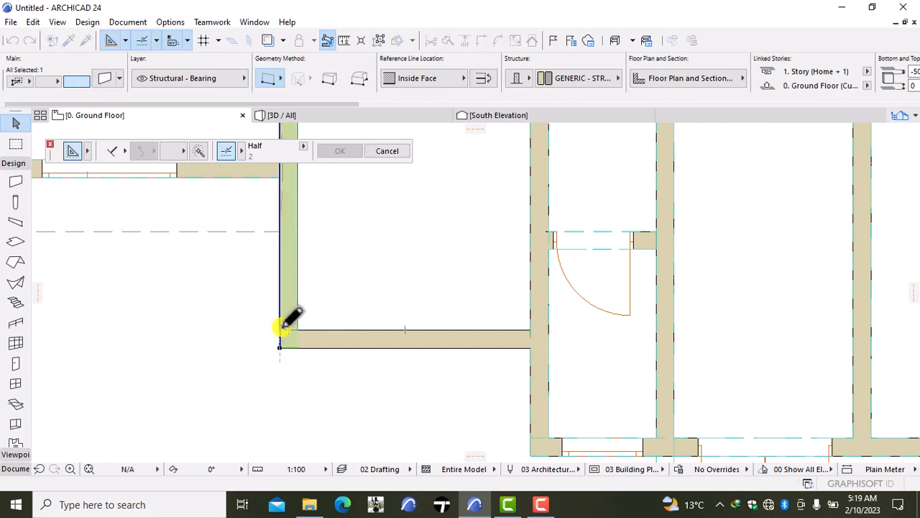
click(281, 328)
- Pull the west wall's south end back from the corner, leaving a small gap above the south wall
click(279, 348)
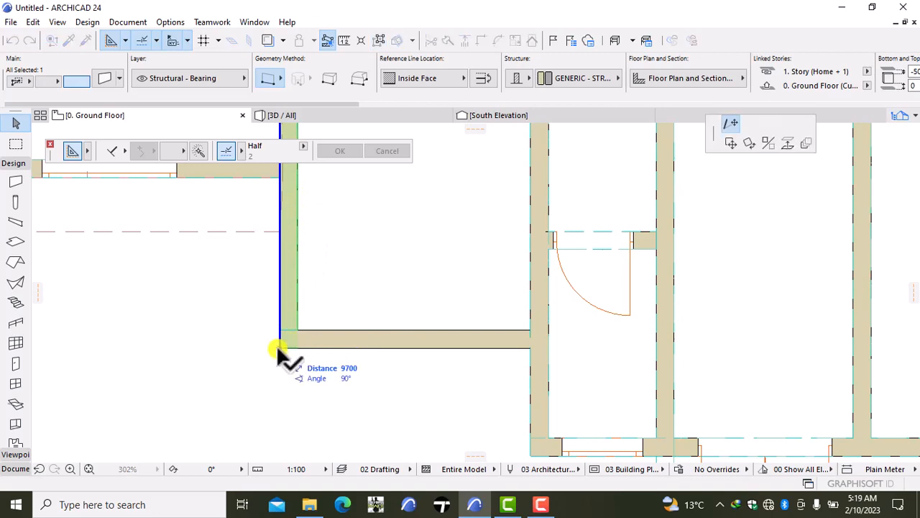
click(279, 305)
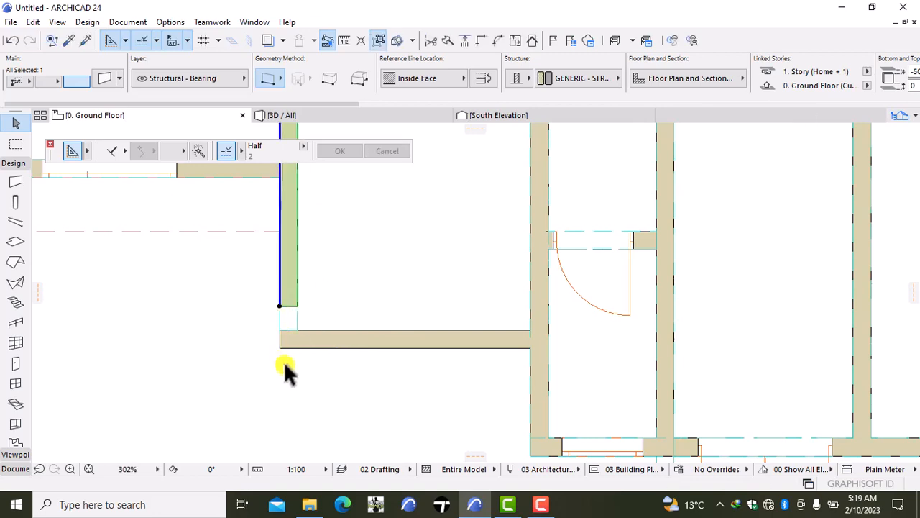
click(283, 363)
- Pull the south end of the beam beneath the southwest room's west wall back to the shortened wall's end
scroll(300, 329, up, 3)
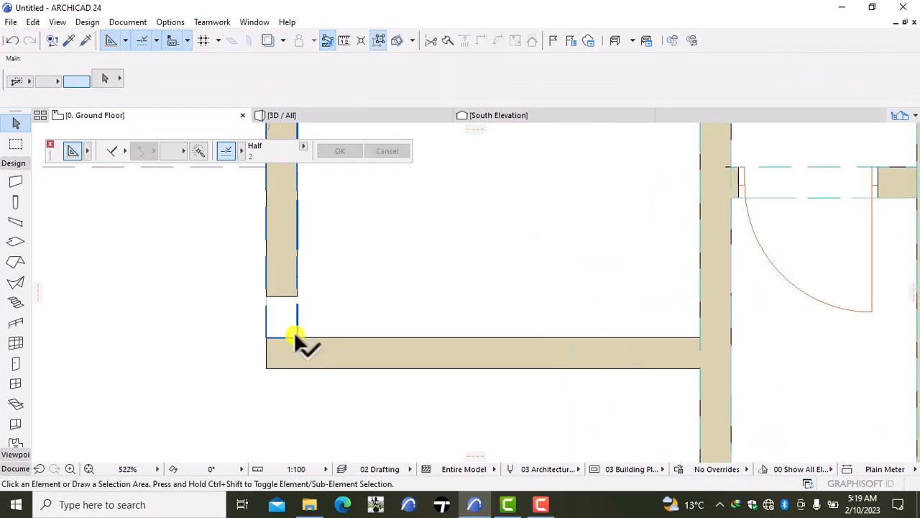
click(294, 334)
click(298, 322)
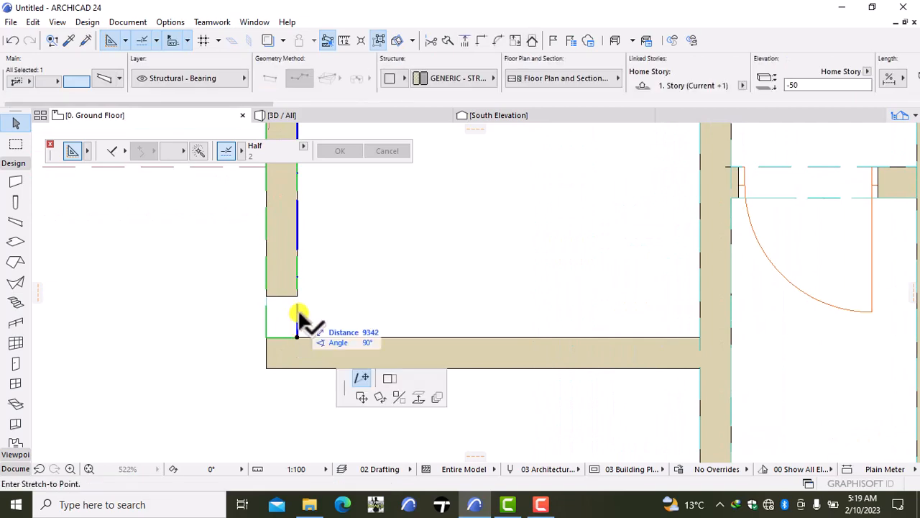
click(298, 295)
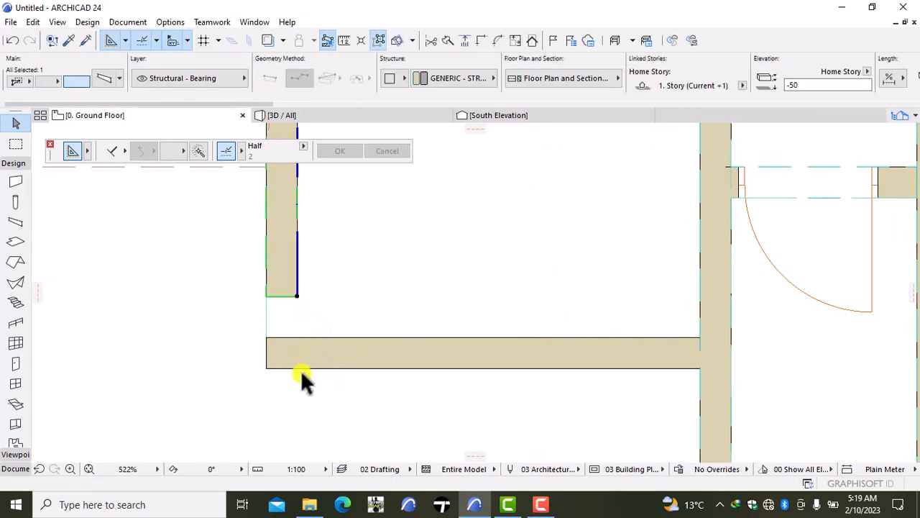
- Try intersecting the south wall with both the west wall and its beam, and undo the intersection
shift+click(338, 368)
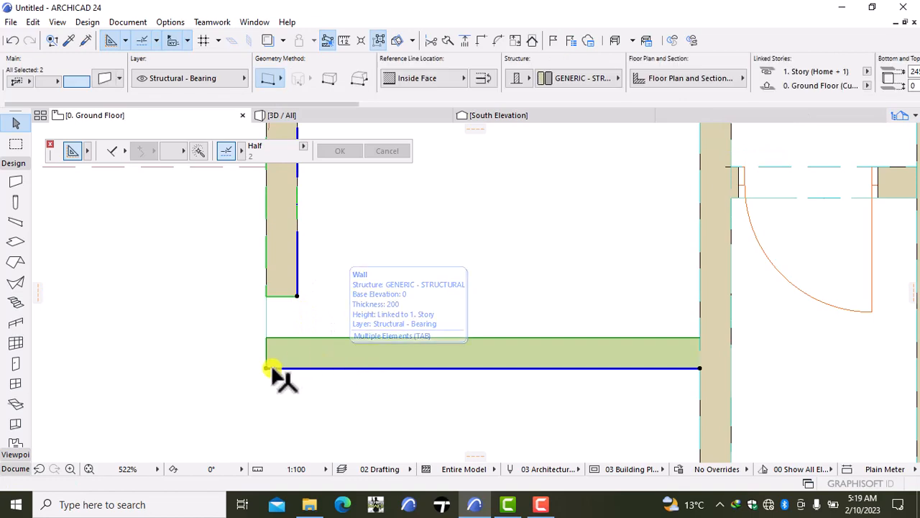
shift+click(275, 274)
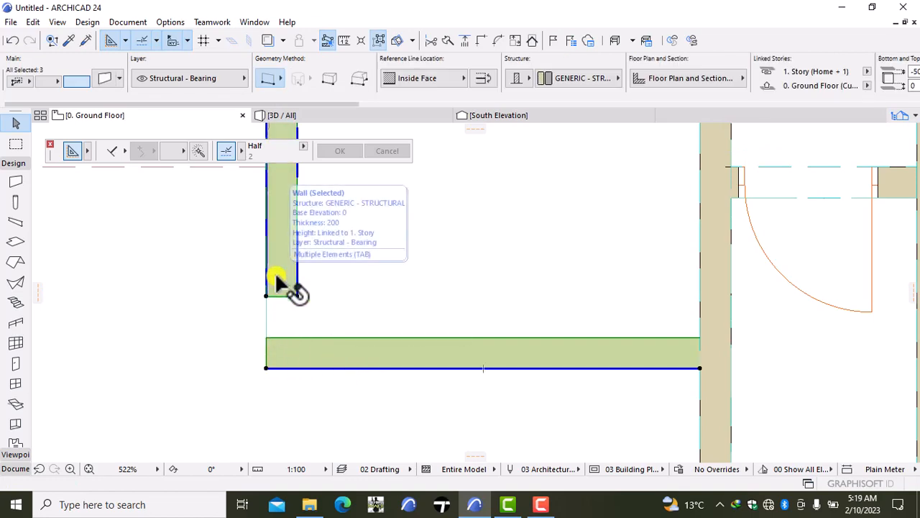
click(480, 42)
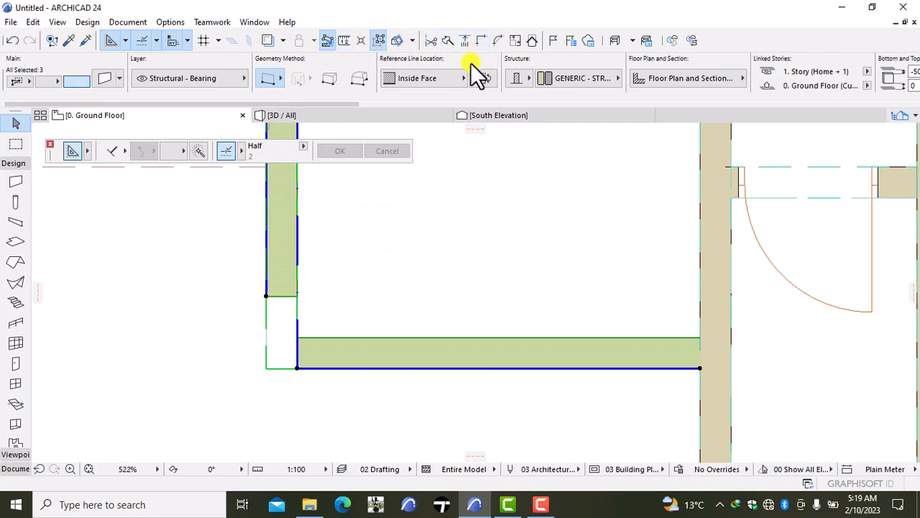
key(Escape)
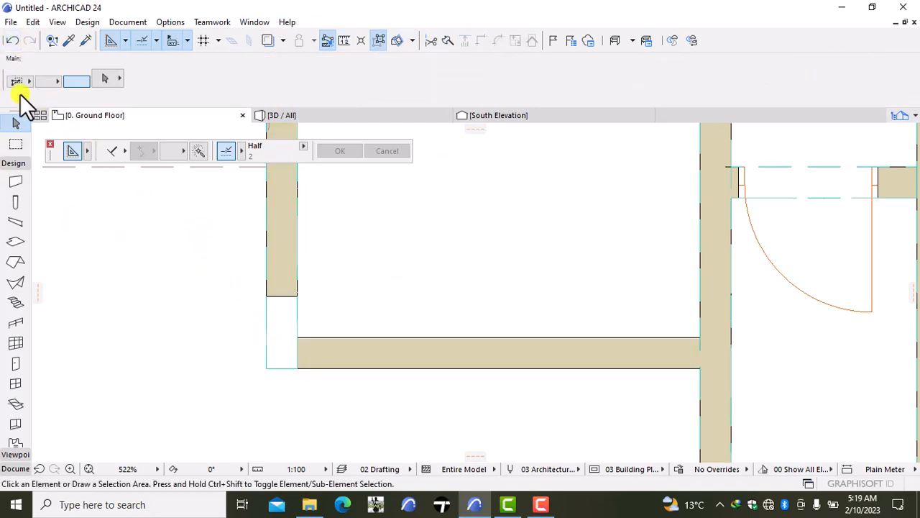
click(13, 41)
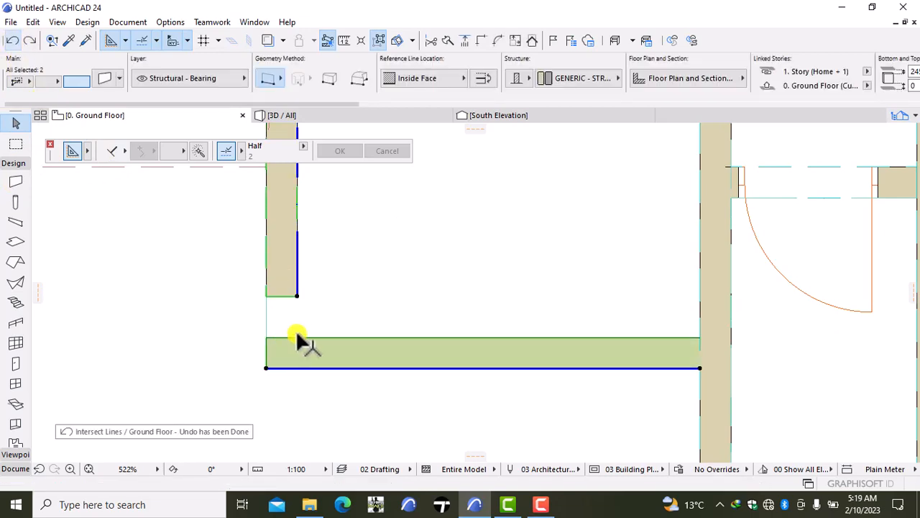
key(Escape)
- Intersect only the southwest room's west wall and south wall so they meet in a closed corner
click(284, 258)
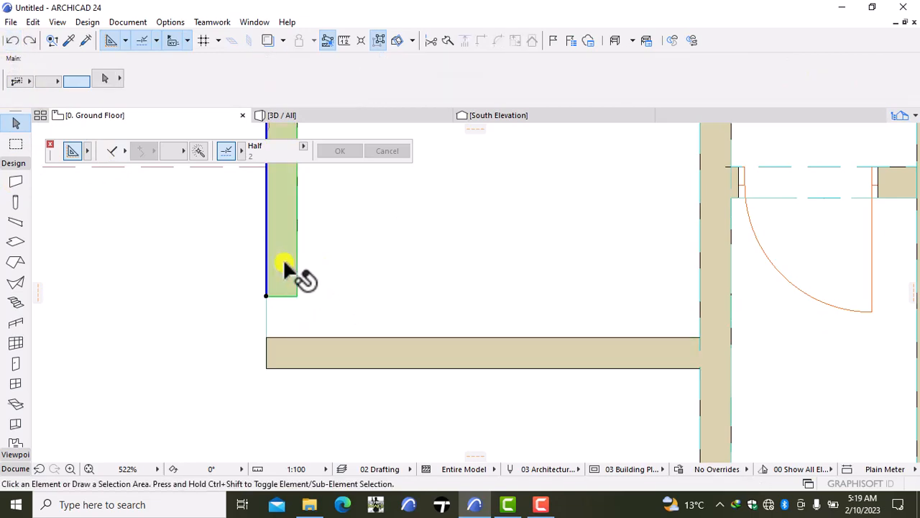
shift+click(295, 358)
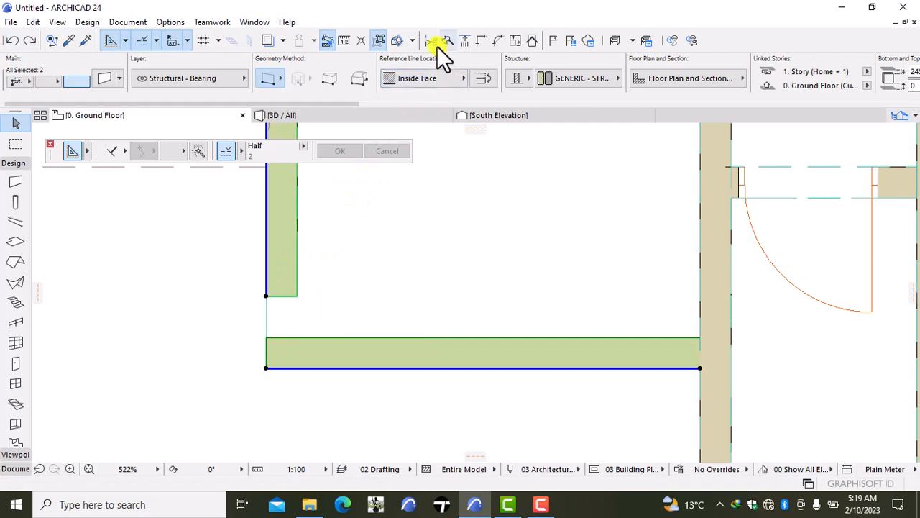
click(478, 38)
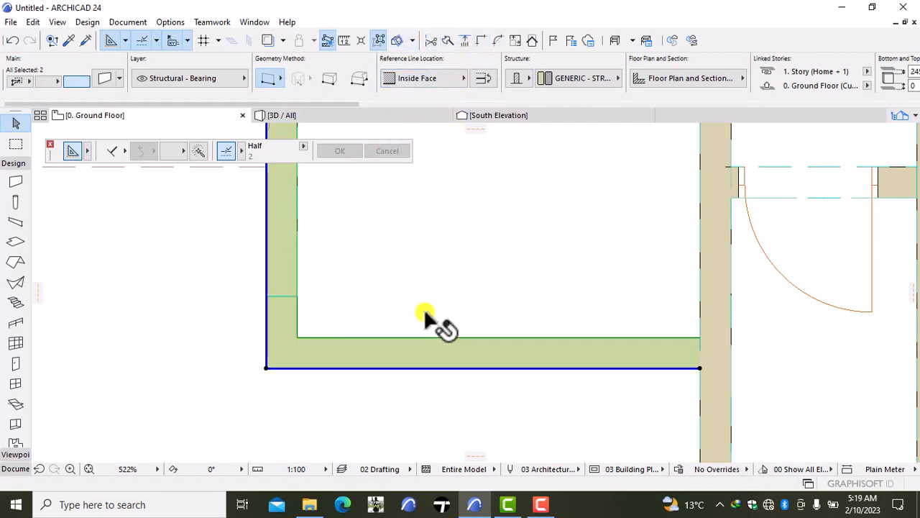
click(399, 368)
key(Escape)
key(Escape)
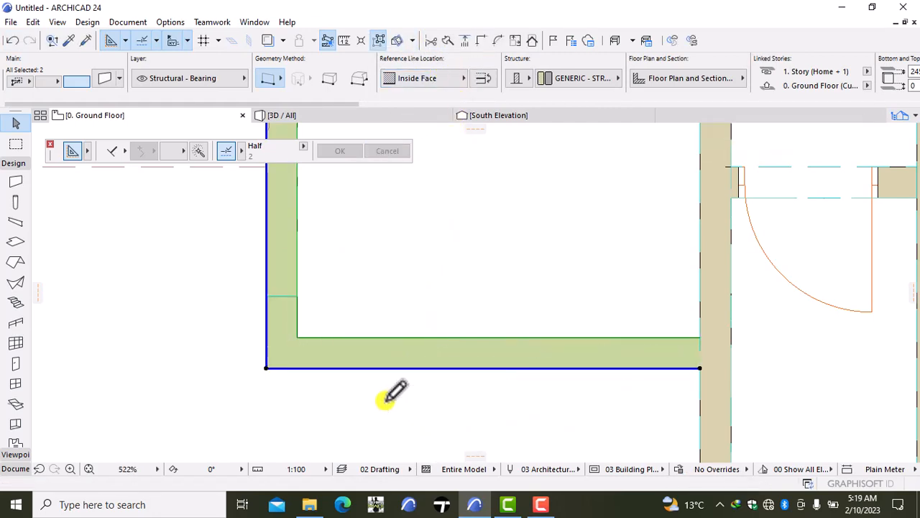
- Stretch the south end of the beam beneath the west wall to the inner face of the south wall
click(296, 250)
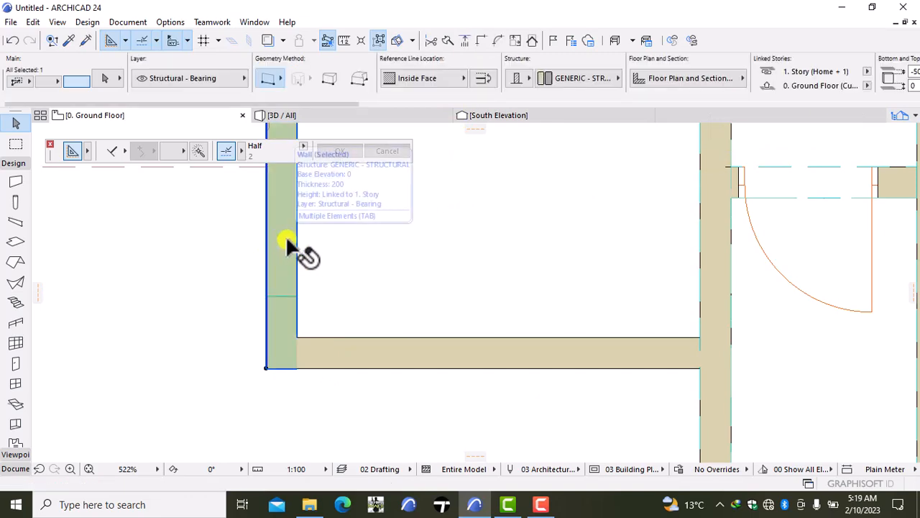
key(Escape)
click(297, 262)
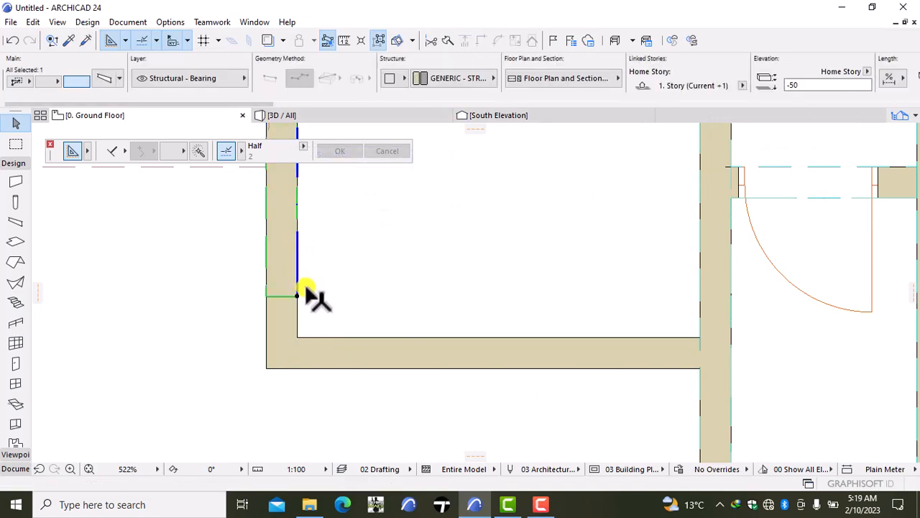
click(296, 296)
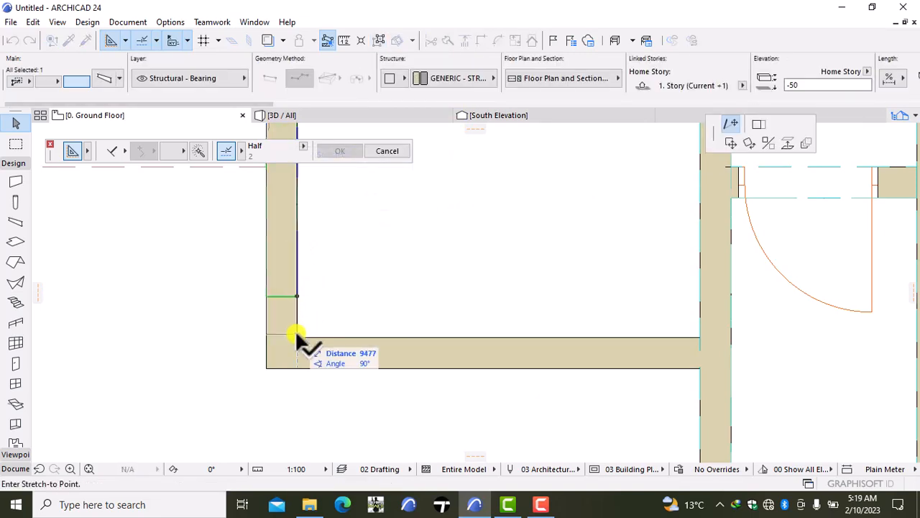
click(295, 335)
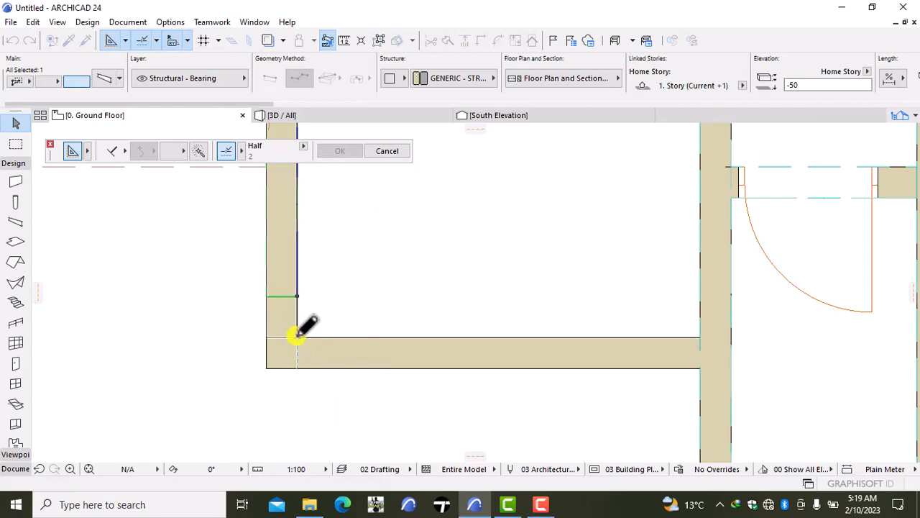
click(317, 382)
- Examine the southwest room's corner and two-story south wall in 3D by orbiting around the front of the house
scroll(317, 382, down, 5)
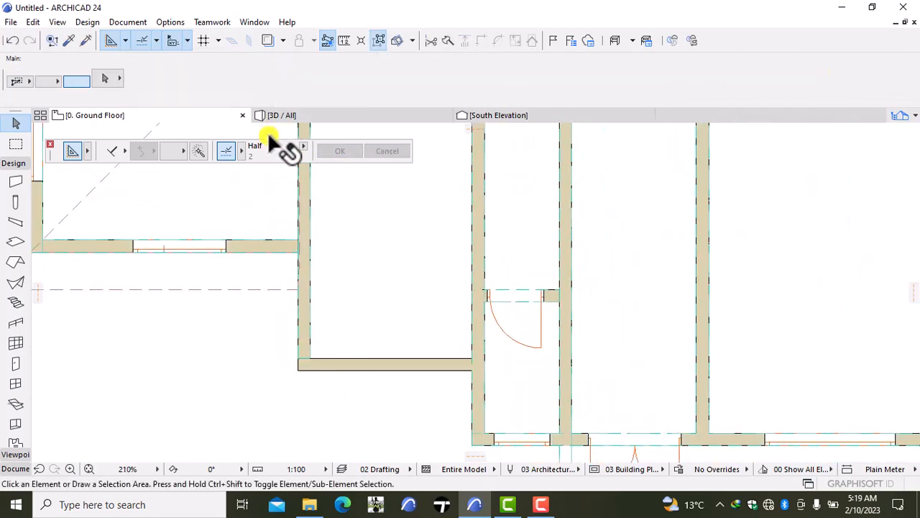
click(294, 116)
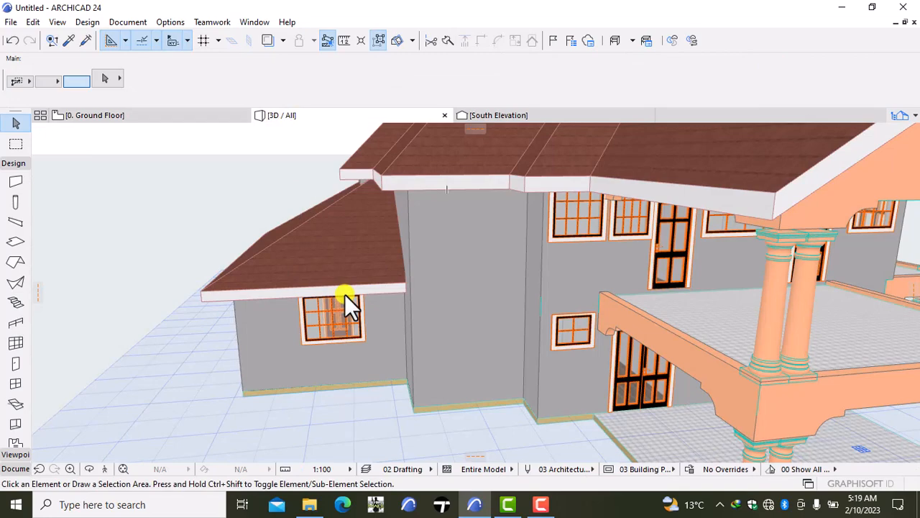
drag(345, 294, 298, 299)
right_click(144, 277)
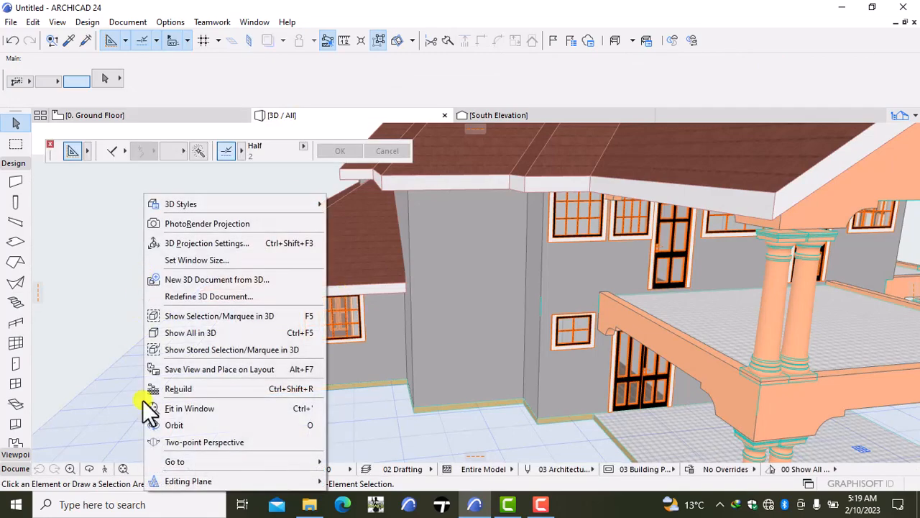
click(169, 424)
drag(143, 385, 187, 362)
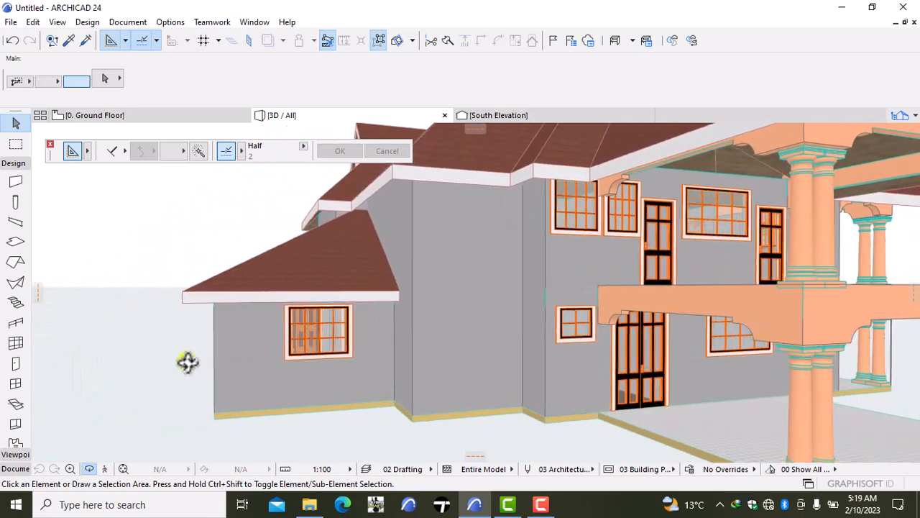
- Return to the 0. Ground Floor plan and open the Window tool's default settings with its library folders shown
click(115, 124)
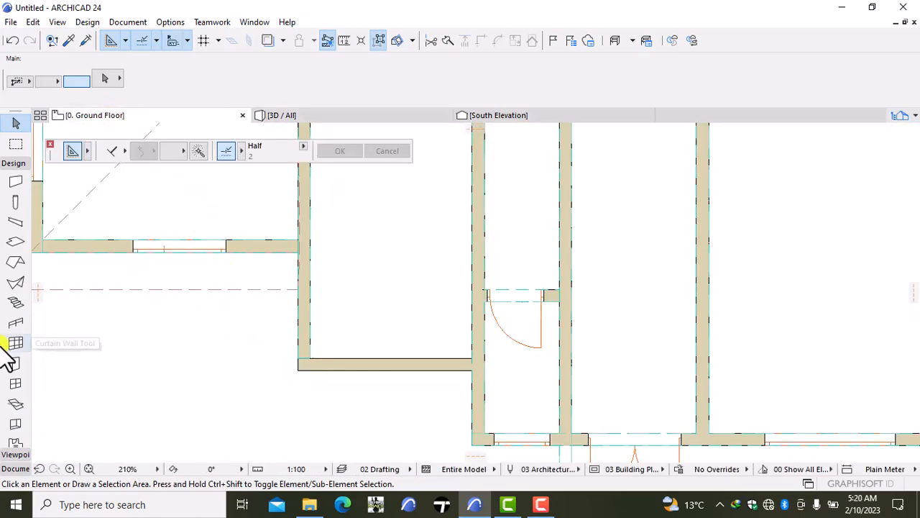
click(9, 384)
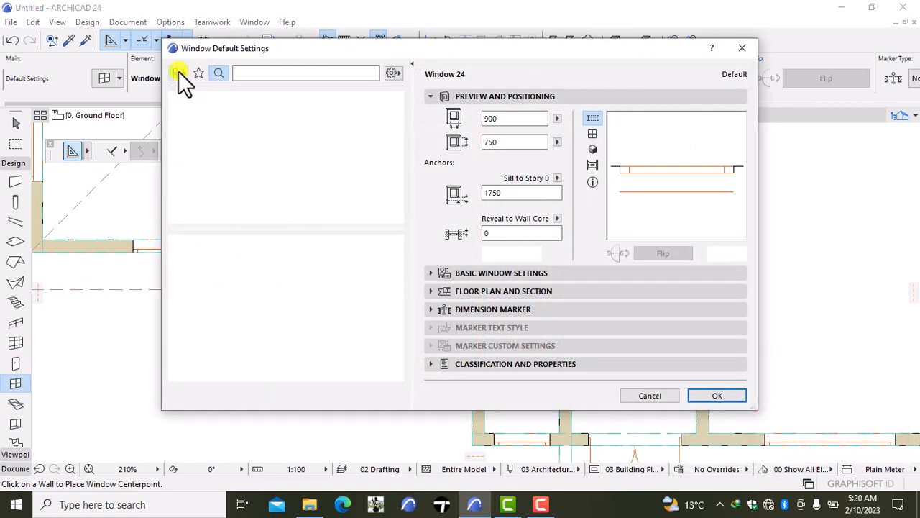
click(196, 65)
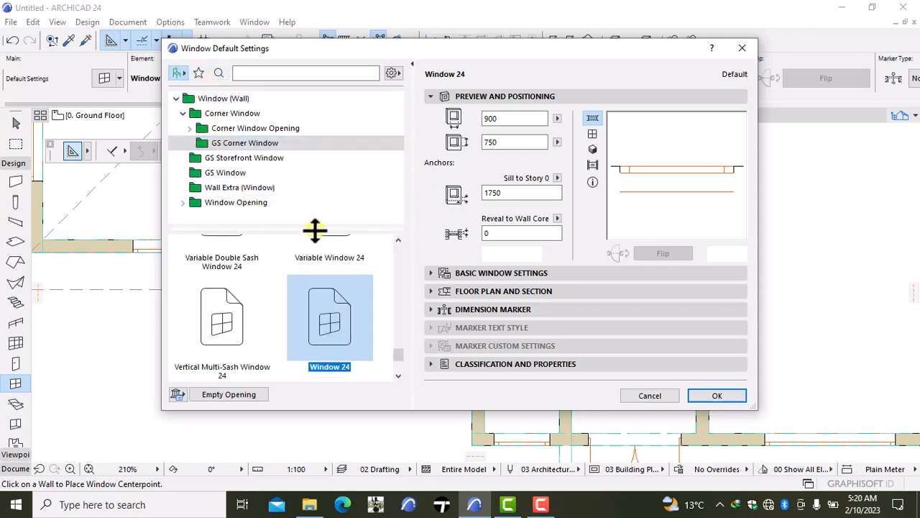
- Browse the corner, storefront and GS Window library folders and choose Arch Top Window 24 as the window type
drag(397, 354, 392, 231)
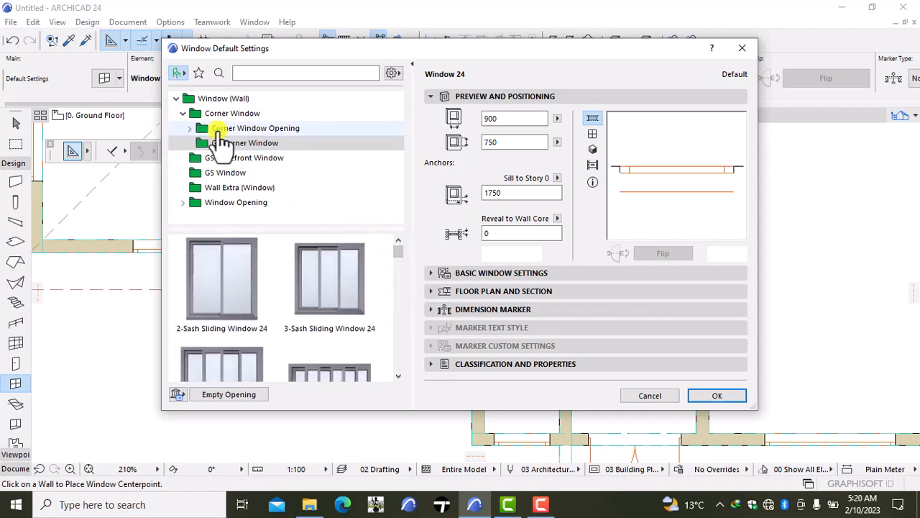
click(253, 129)
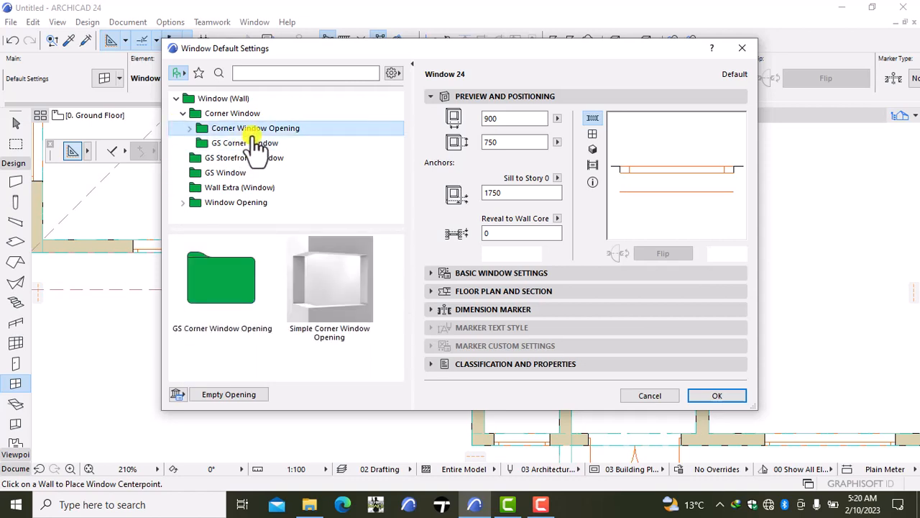
click(248, 115)
click(248, 158)
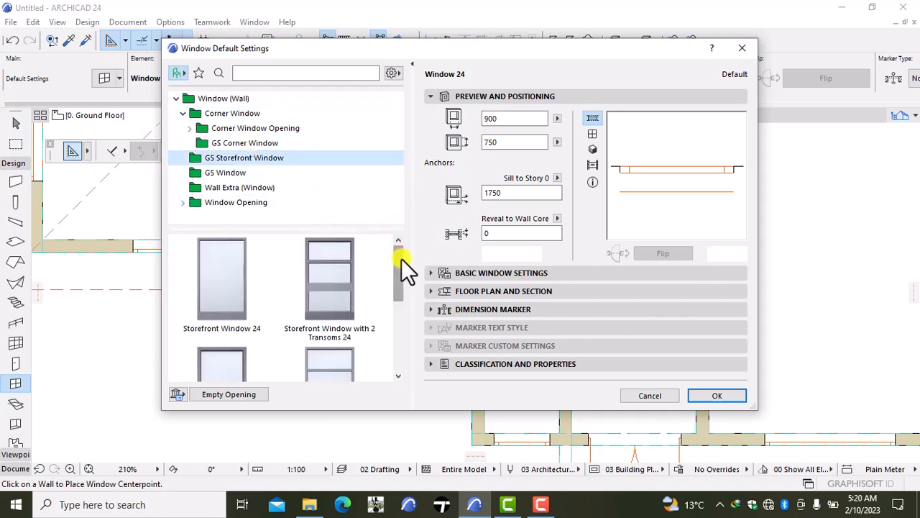
drag(401, 258, 394, 352)
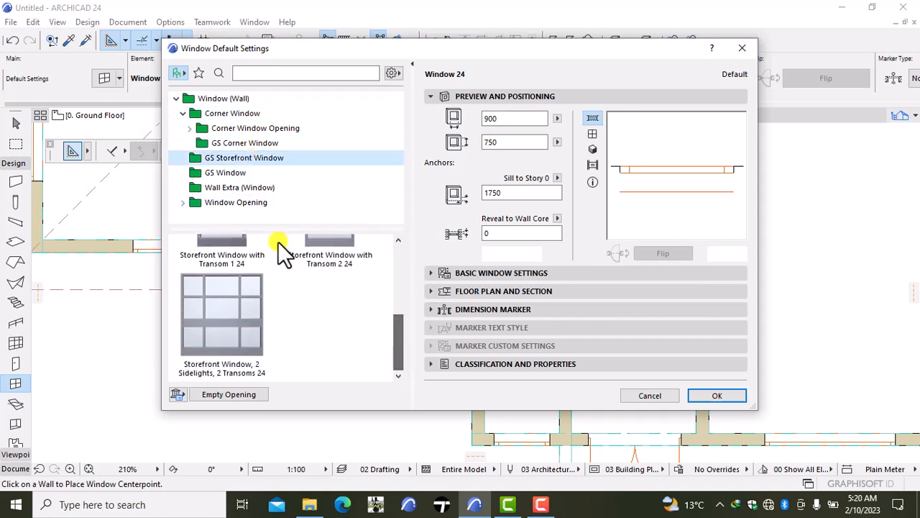
click(210, 172)
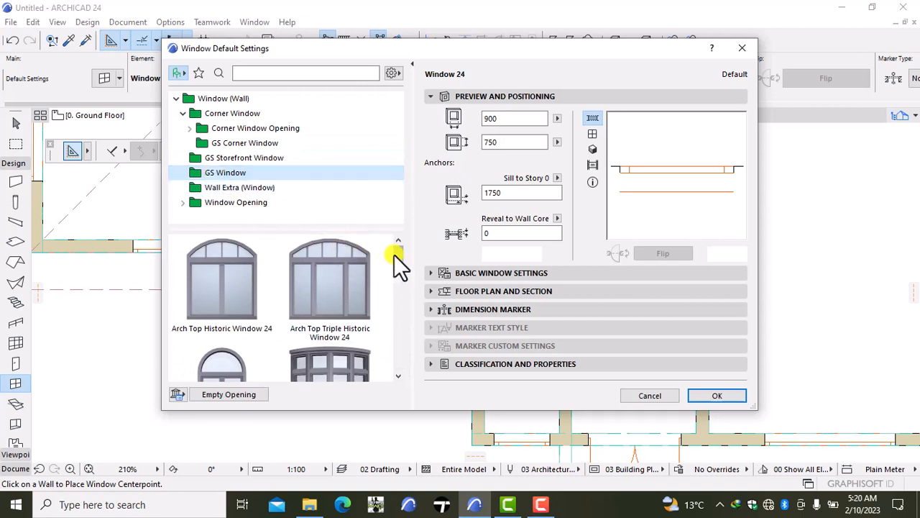
drag(394, 255, 372, 364)
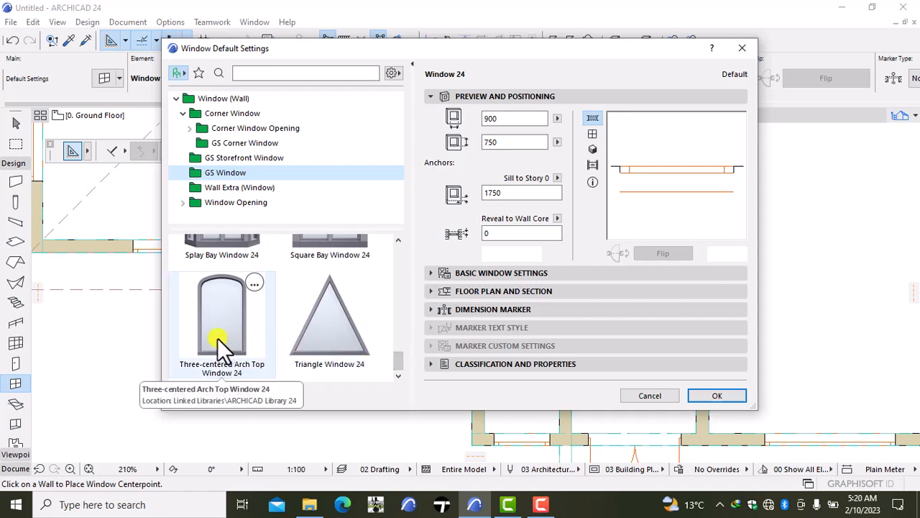
drag(394, 366, 381, 269)
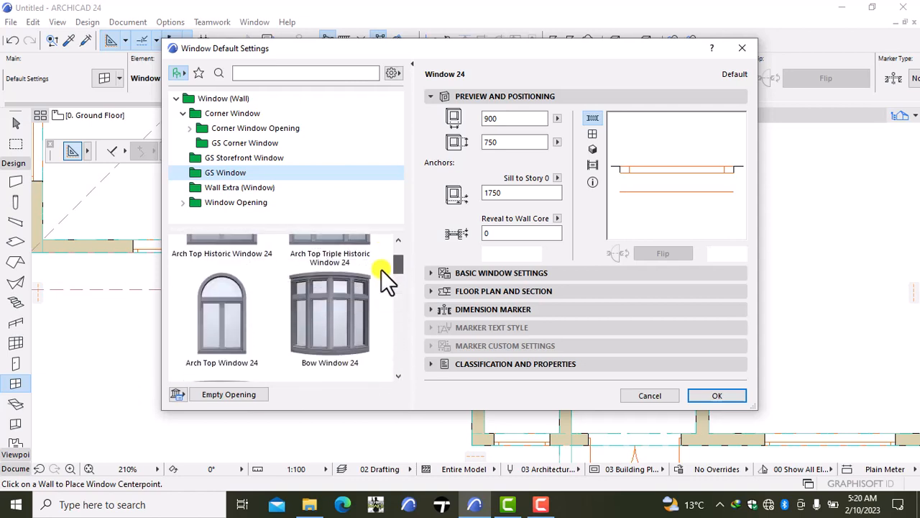
click(258, 323)
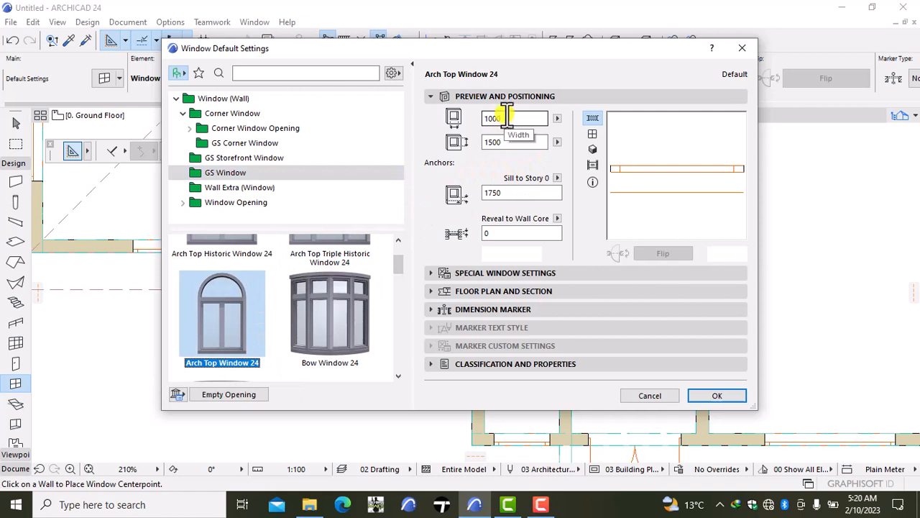
- Set the Arch Top Window 24 default size to 3700 high and 2100 wide
click(520, 193)
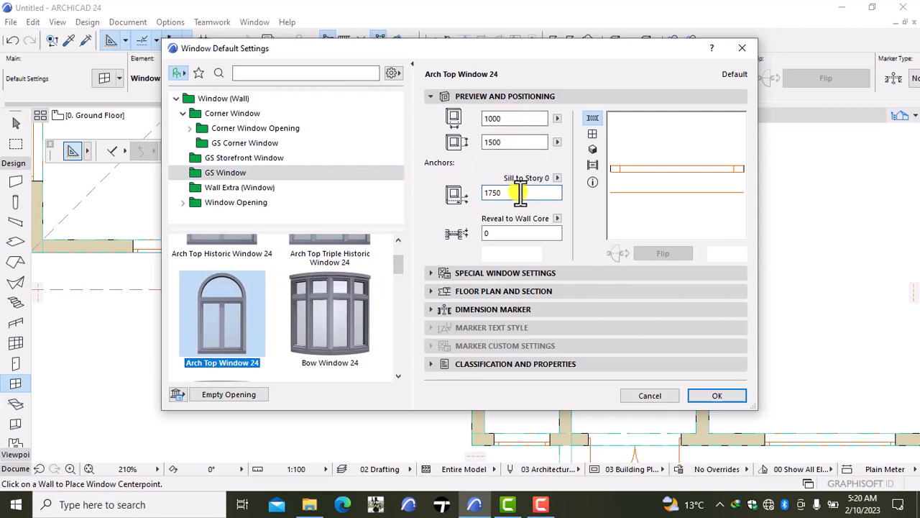
click(509, 143)
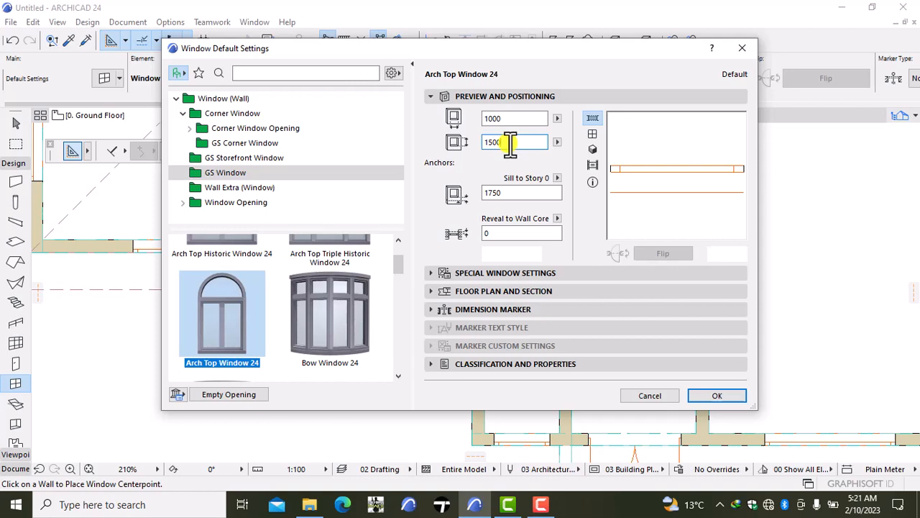
key(BackSpace)
key(BackSpace)
key(BackSpace)
key(BackSpace)
text(3700)
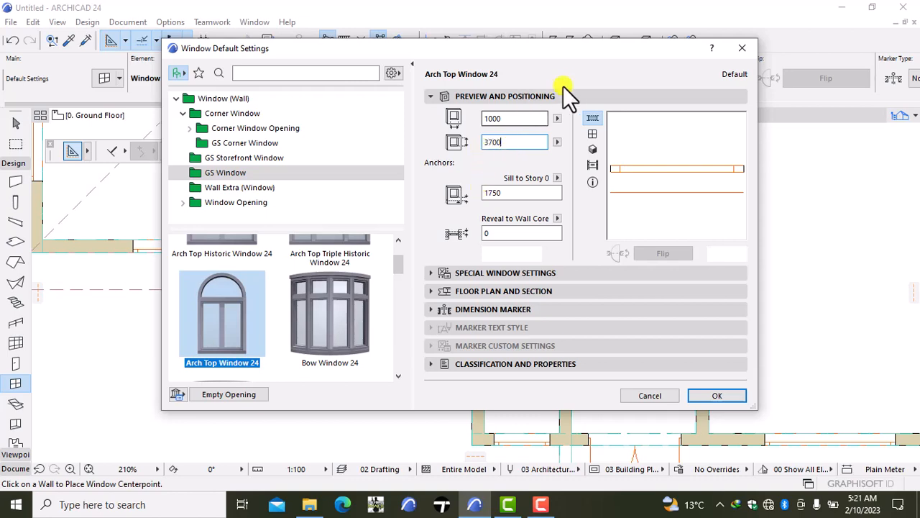
click(515, 119)
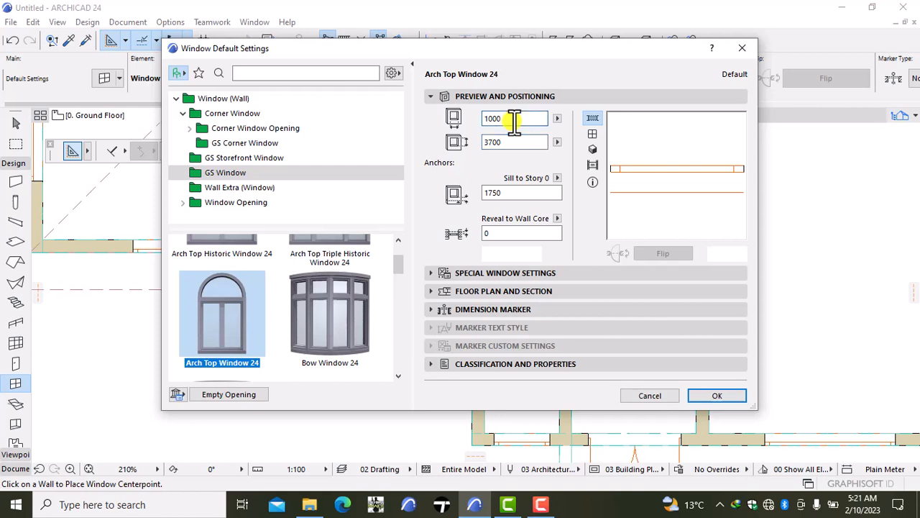
key(BackSpace)
key(BackSpace)
key(BackSpace)
key(BackSpace)
text(2100)
- Examine the main and transom sash opening types and the sash options of Arch Top Window 24
click(493, 273)
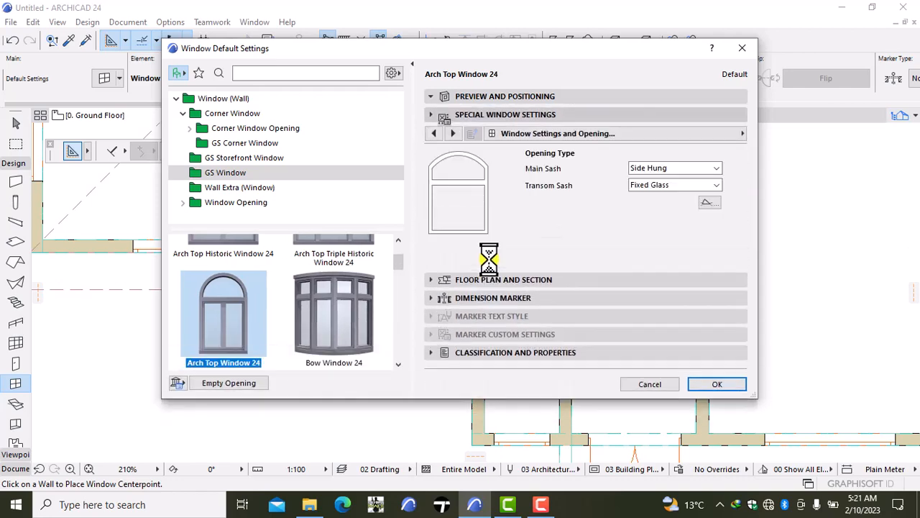
click(666, 169)
click(666, 169)
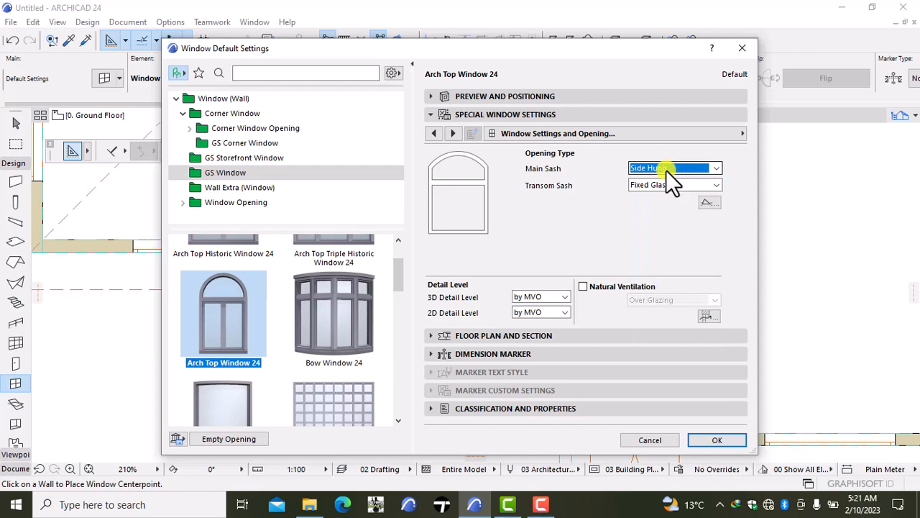
click(666, 169)
click(665, 170)
click(669, 186)
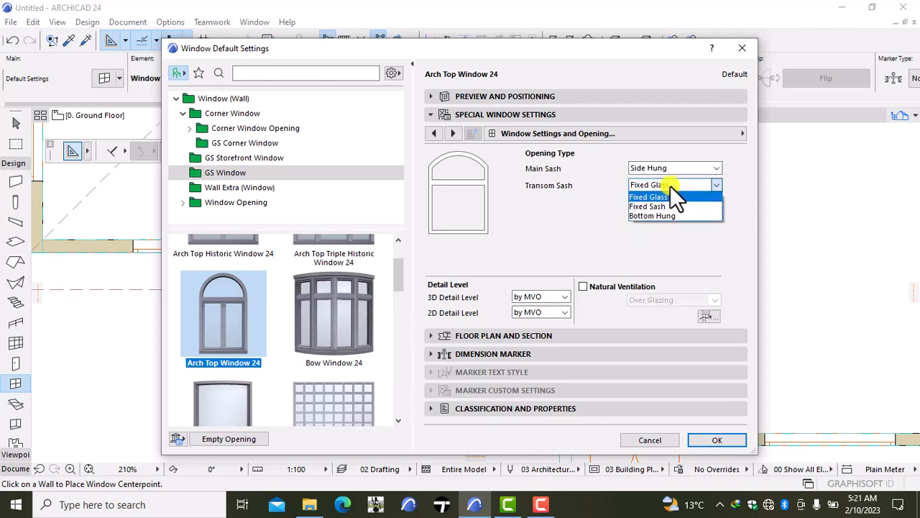
click(670, 186)
click(664, 169)
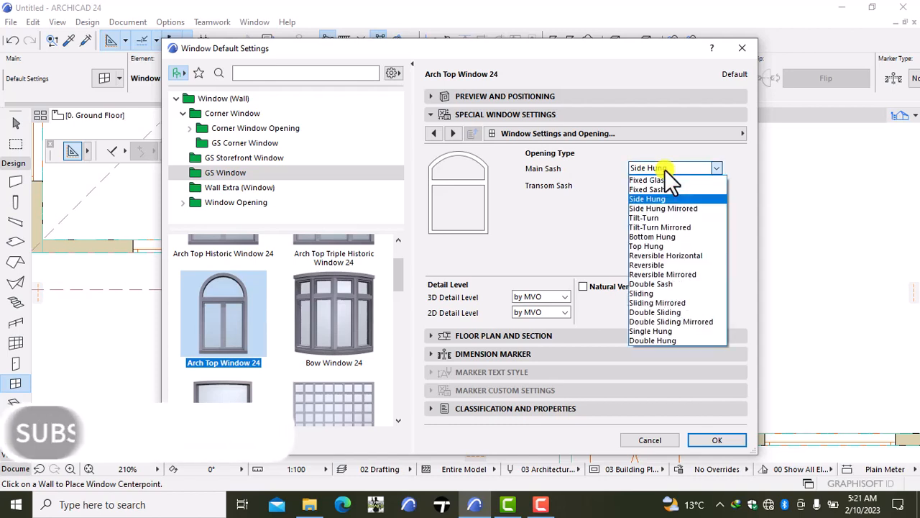
click(664, 169)
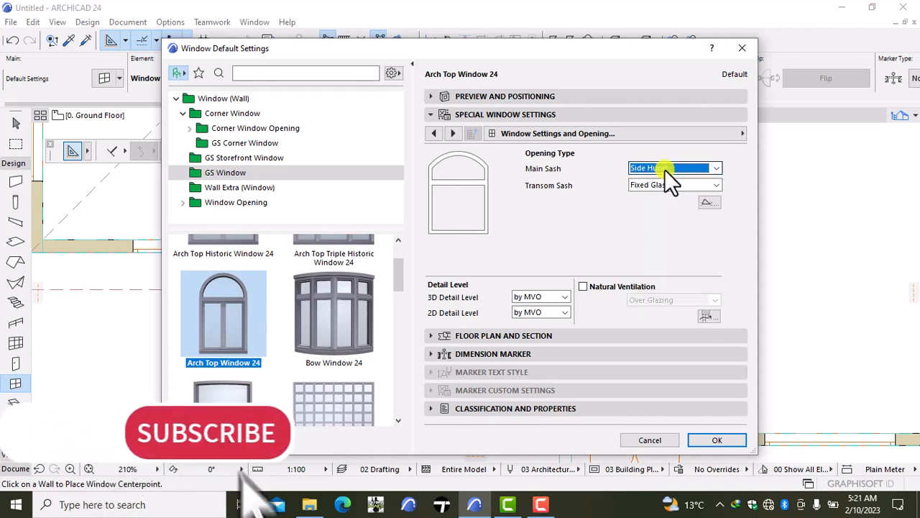
mouse_move(539, 503)
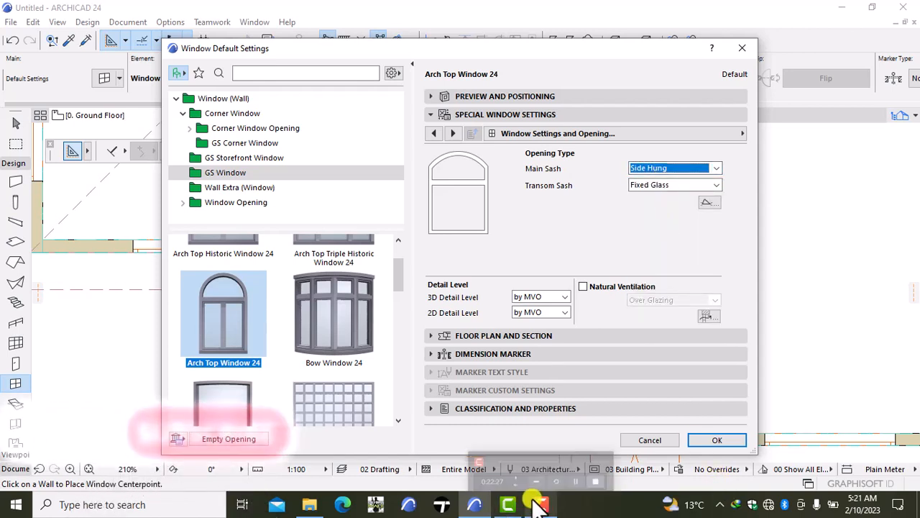
click(532, 480)
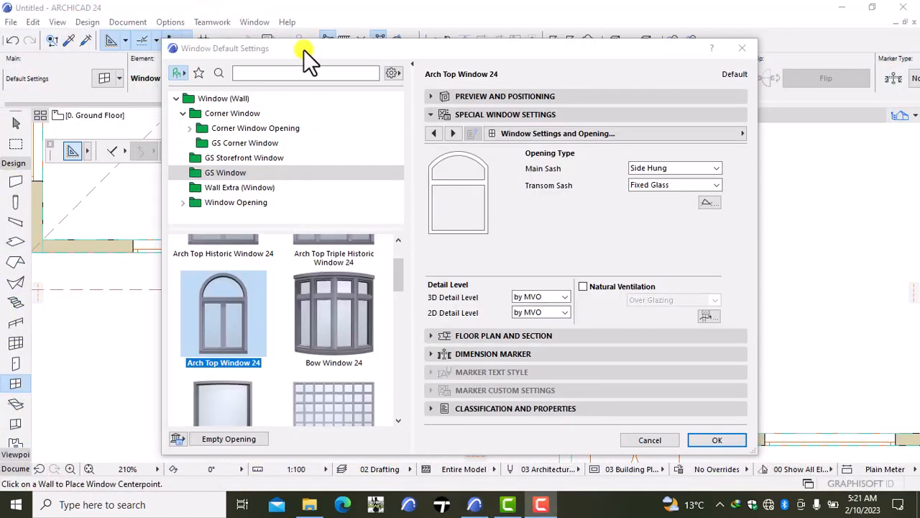
scroll(263, 54, up, 1)
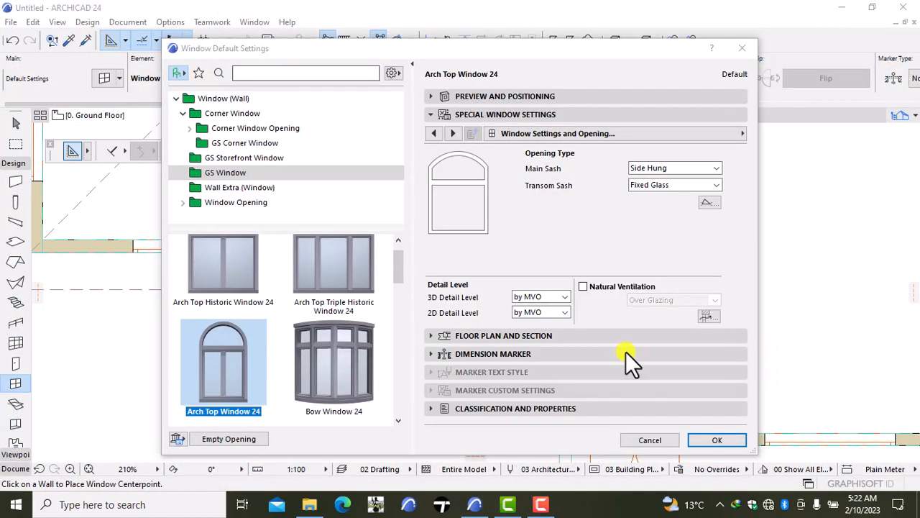
click(687, 132)
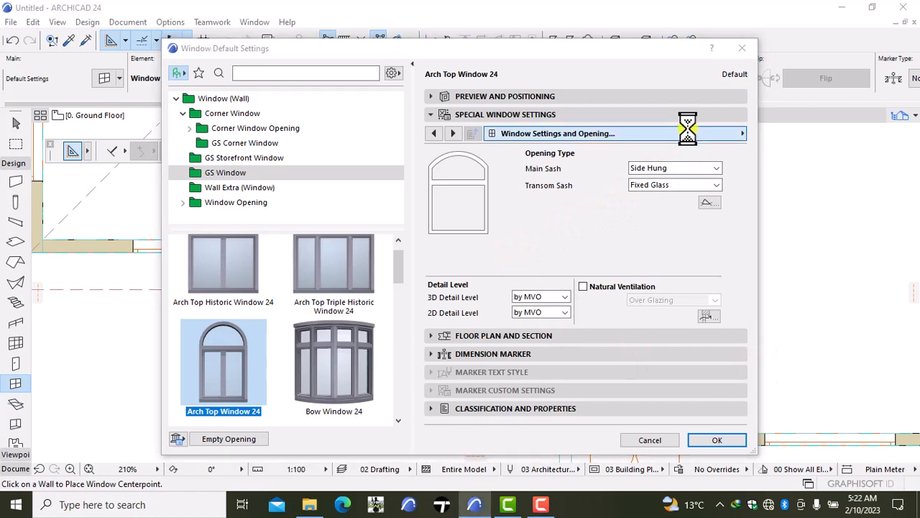
click(793, 165)
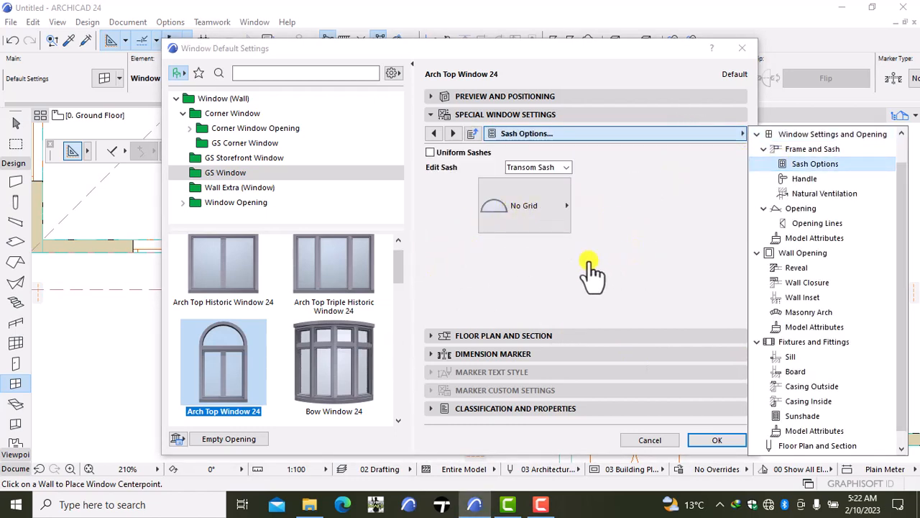
- Choose Three-centered Arch Top Window 24 from the GS Window library as the window type
click(399, 291)
drag(401, 269, 399, 407)
click(225, 345)
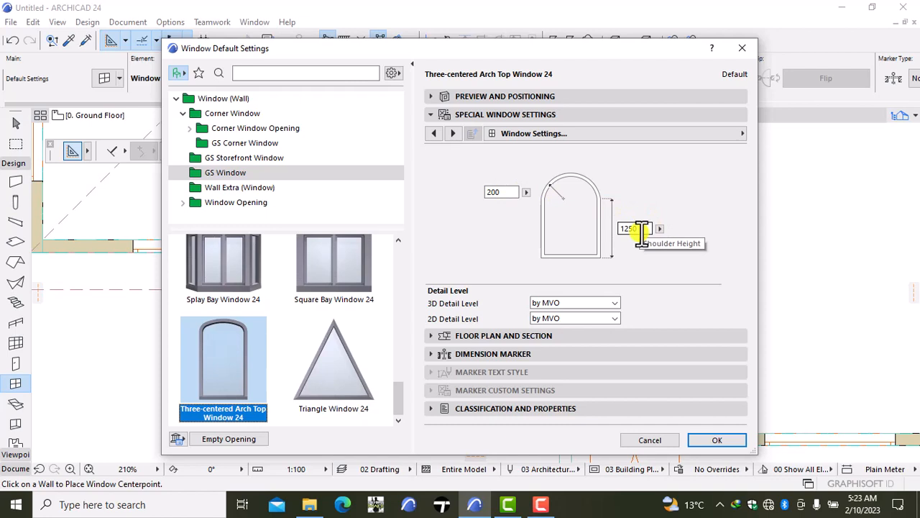
- Try small curve radii of 1000 and 500 for the window's three-centered arch
click(507, 194)
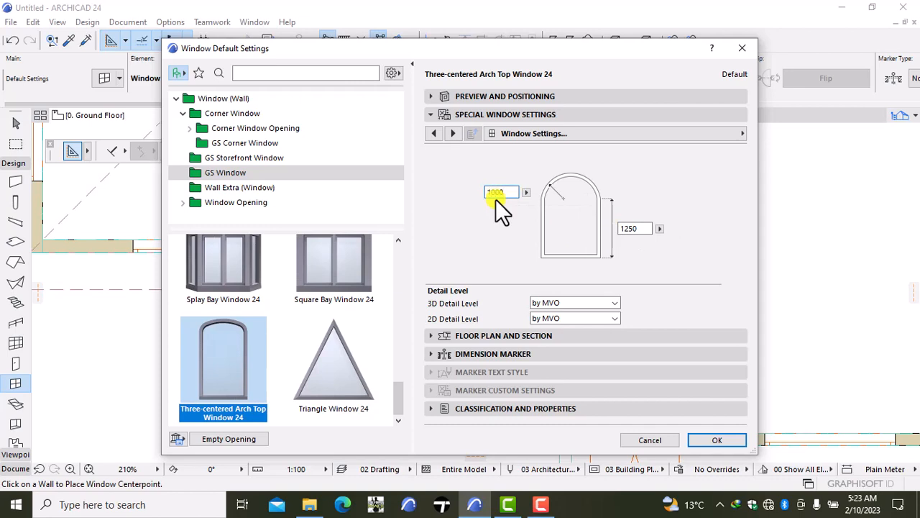
text(1000)
key(Return)
text(500)
key(Return)
- Set the sash type to H-V Grid with 4 panes vertically and 8 panes horizontally
click(529, 132)
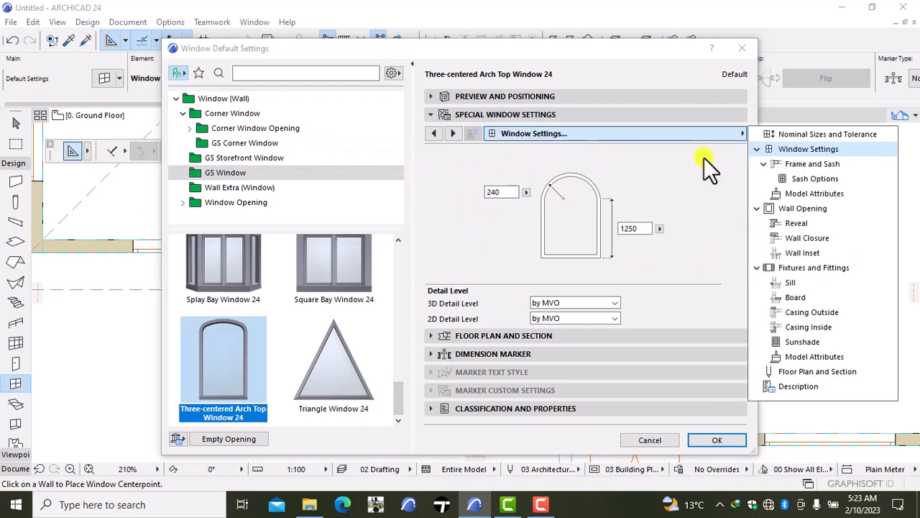
click(810, 179)
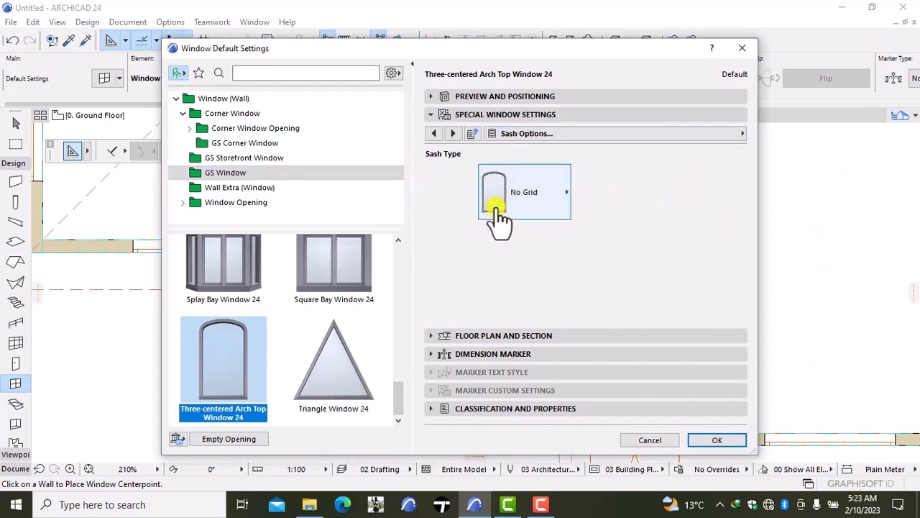
click(570, 191)
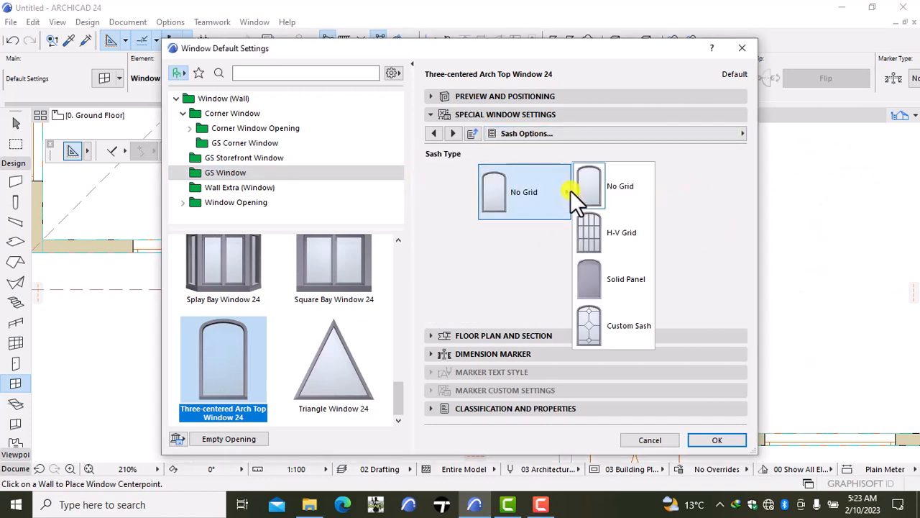
click(609, 240)
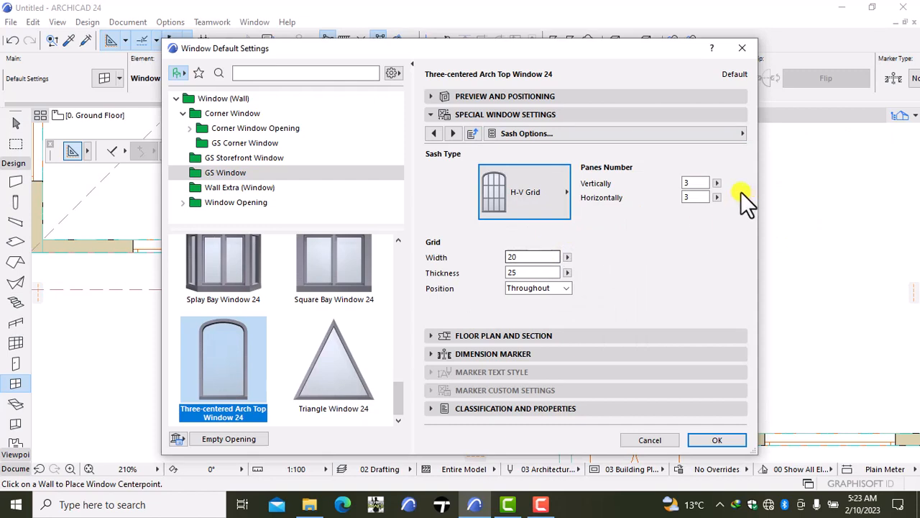
click(689, 185)
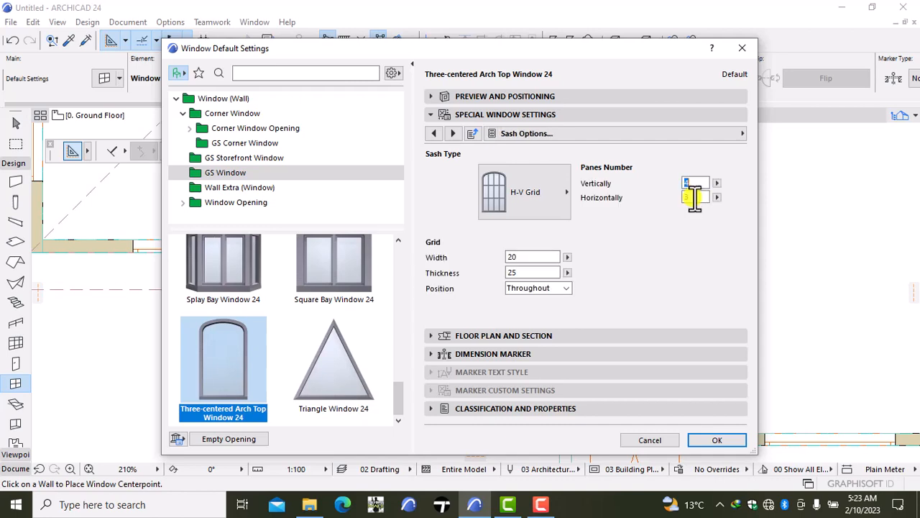
click(693, 196)
text(6)
- Enable uniform window surfaces and set the outside frame surface to Paint - Ivory Black
click(662, 135)
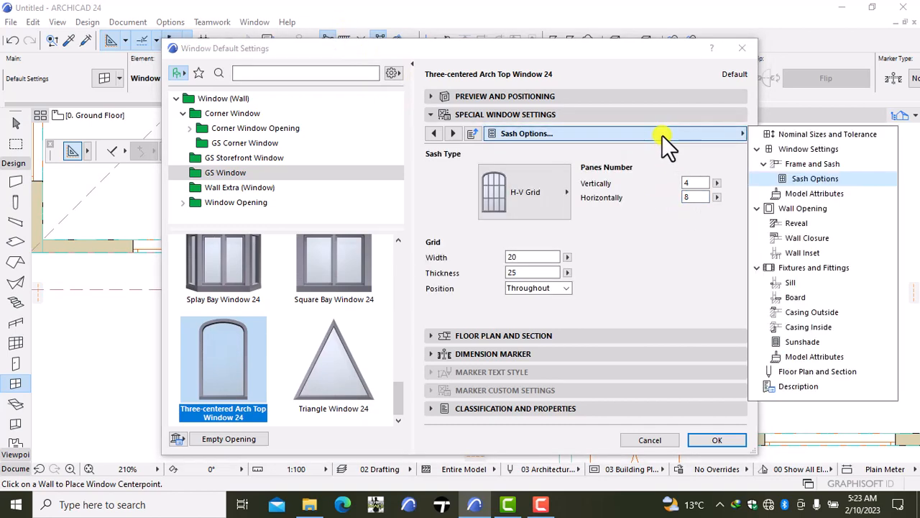
click(790, 195)
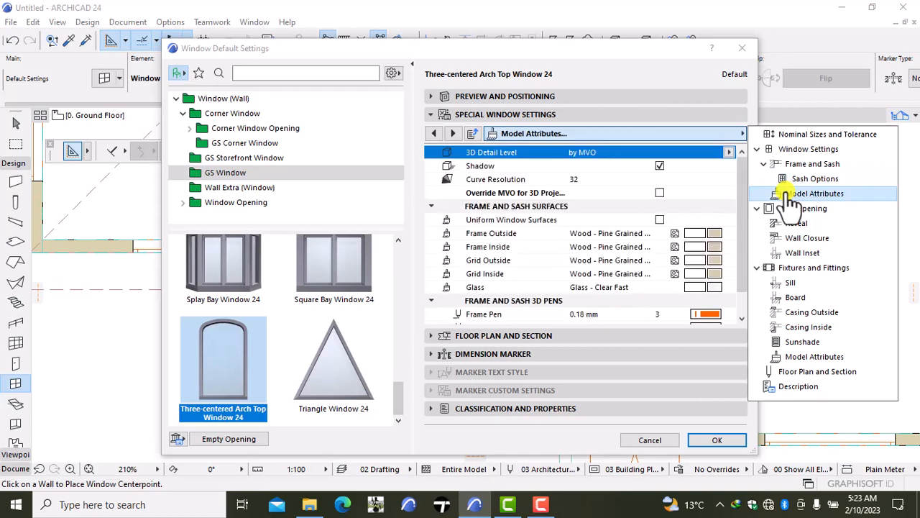
click(657, 220)
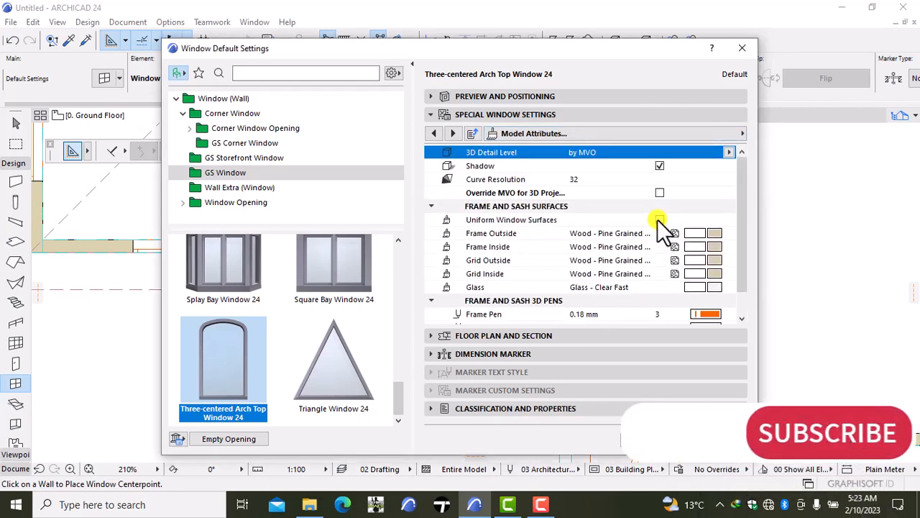
click(657, 219)
click(714, 234)
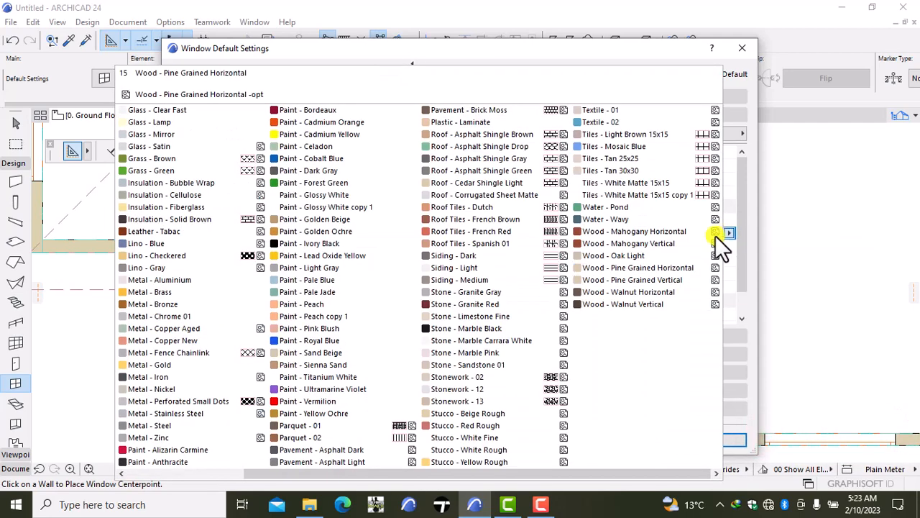
click(367, 243)
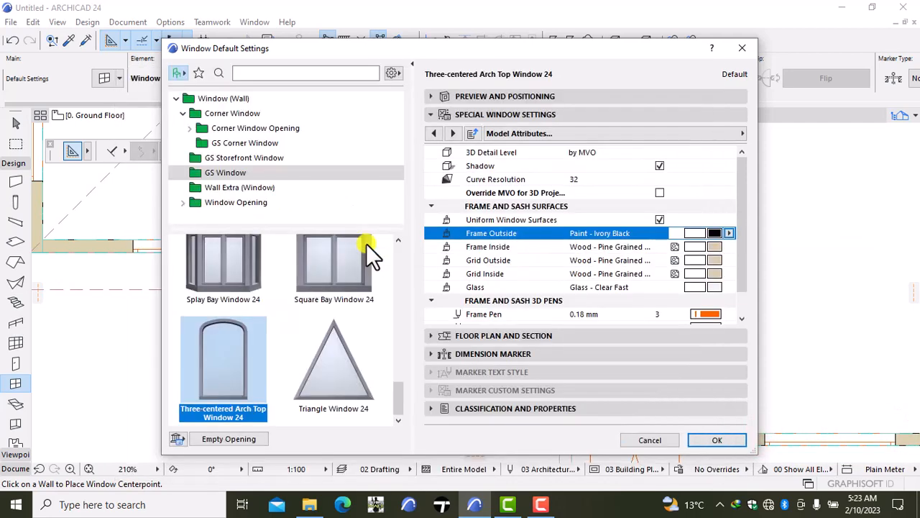
- Enable the outside casing for the window
click(635, 133)
click(818, 313)
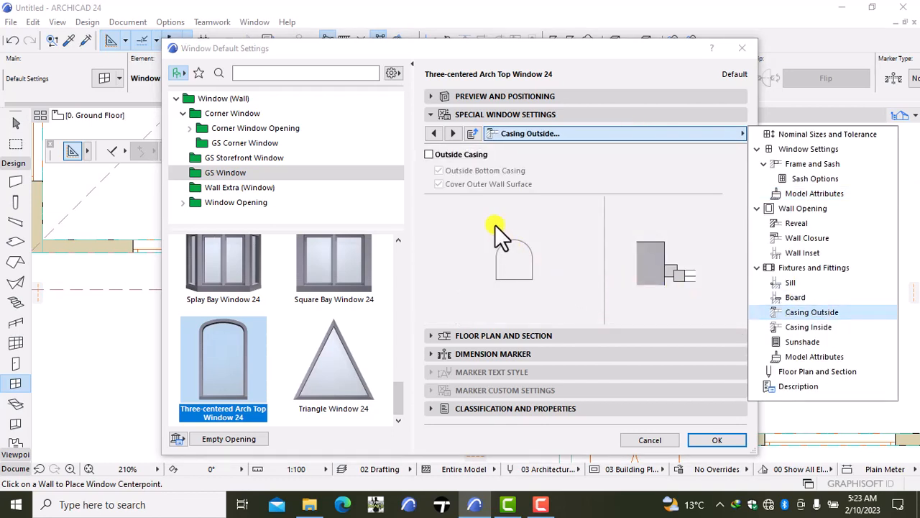
click(429, 156)
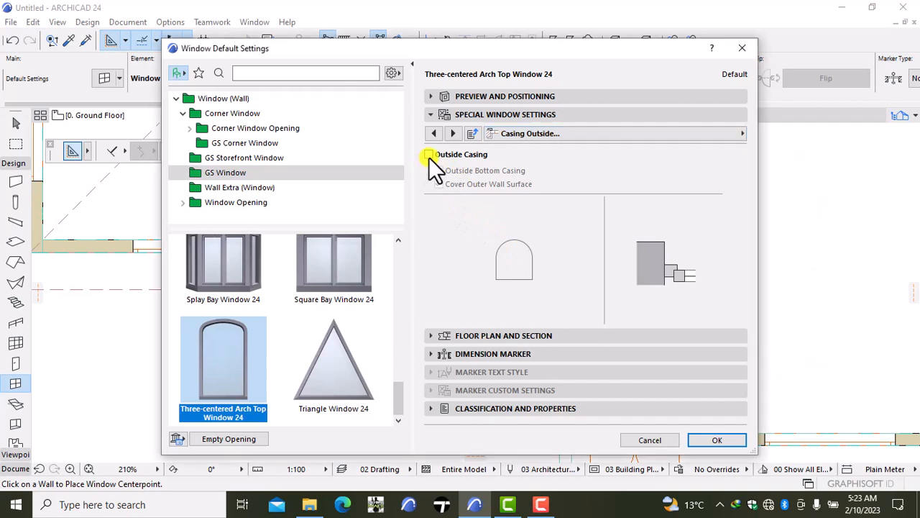
click(428, 155)
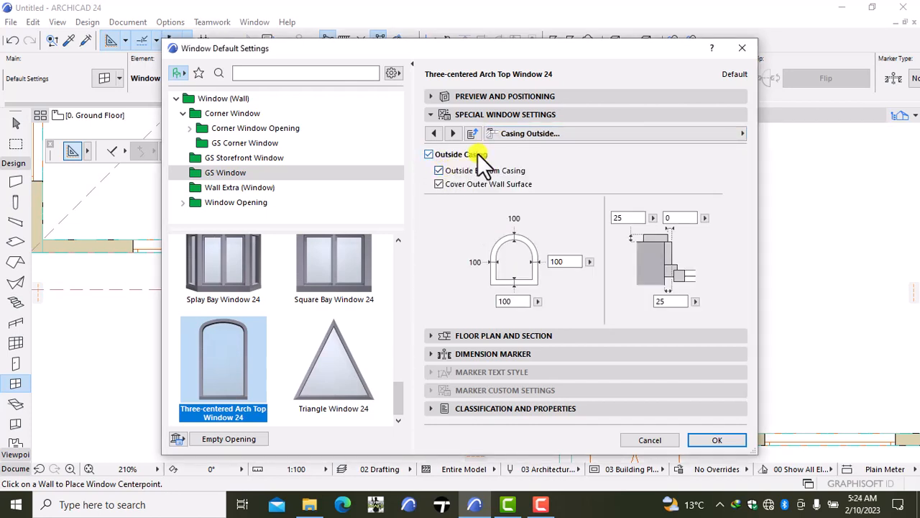
- Set the outside casing surface to Paint - Glossy White
click(541, 136)
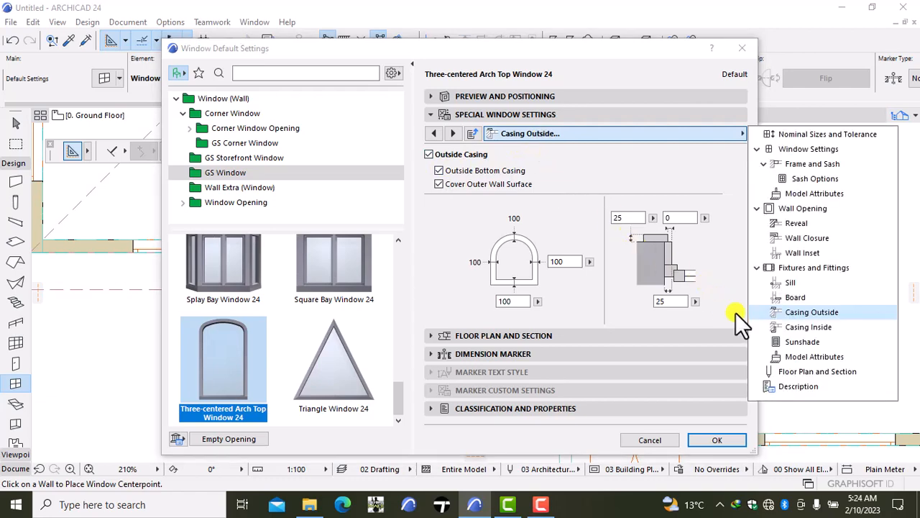
click(787, 357)
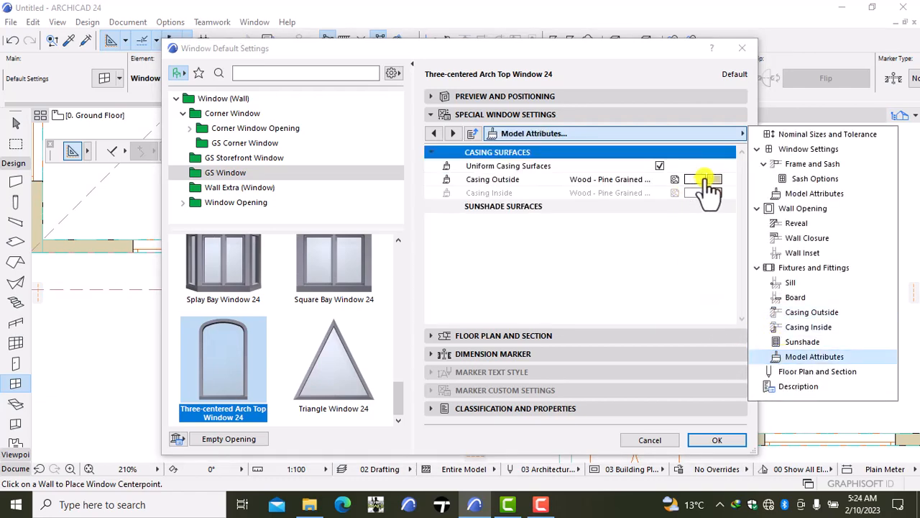
click(708, 178)
click(708, 178)
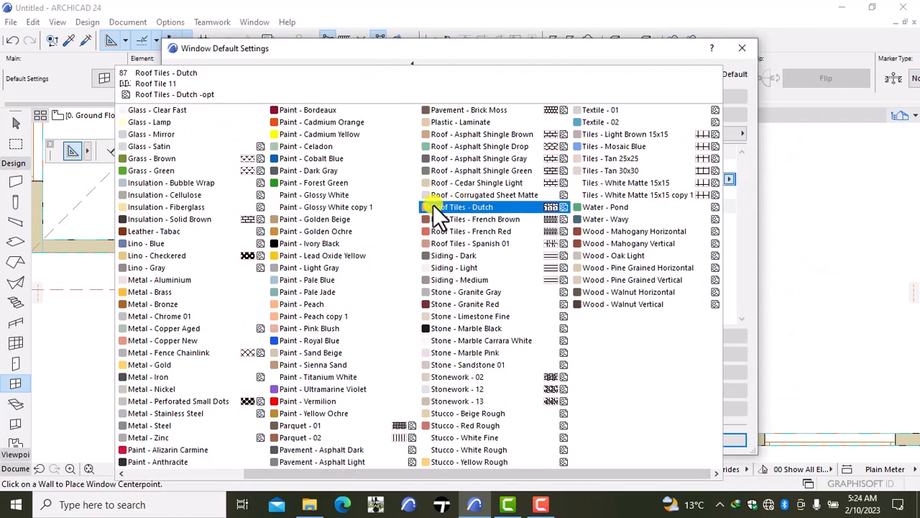
click(406, 195)
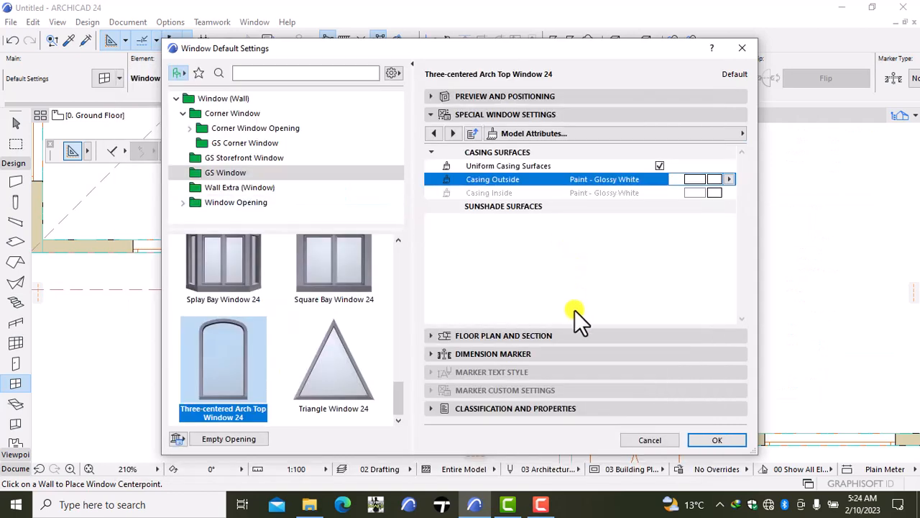
- Accept the window defaults and place the window at the midpoint of the southwest room's south wall
click(695, 438)
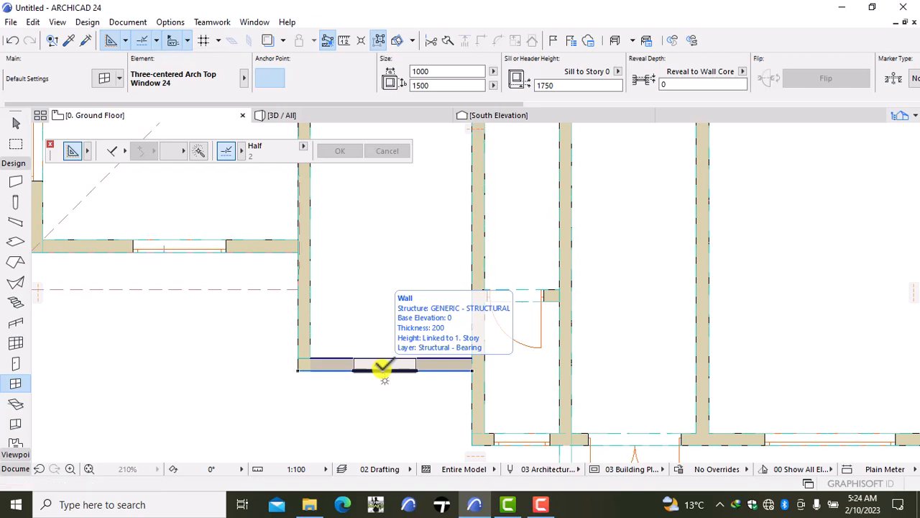
click(382, 369)
click(409, 386)
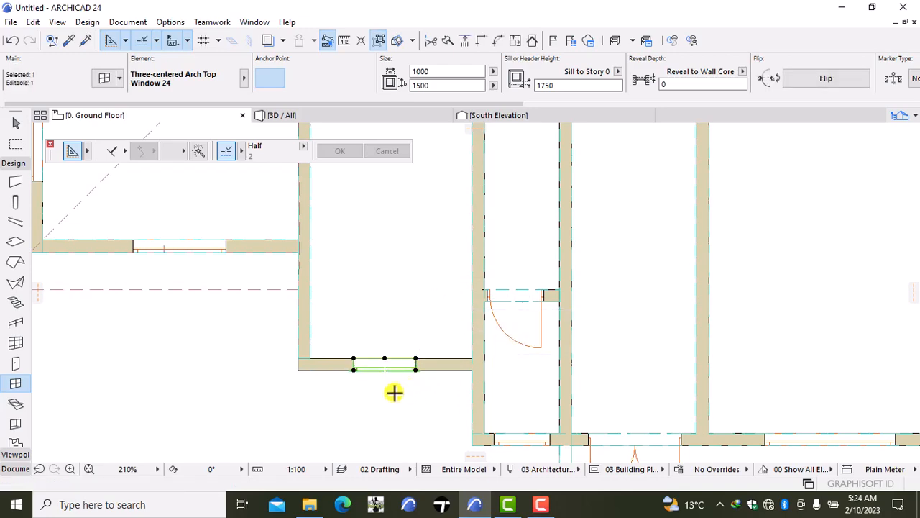
- Set the height of the newly placed arch-top window in the southwest room's south wall to 3700
key(ctrl+t)
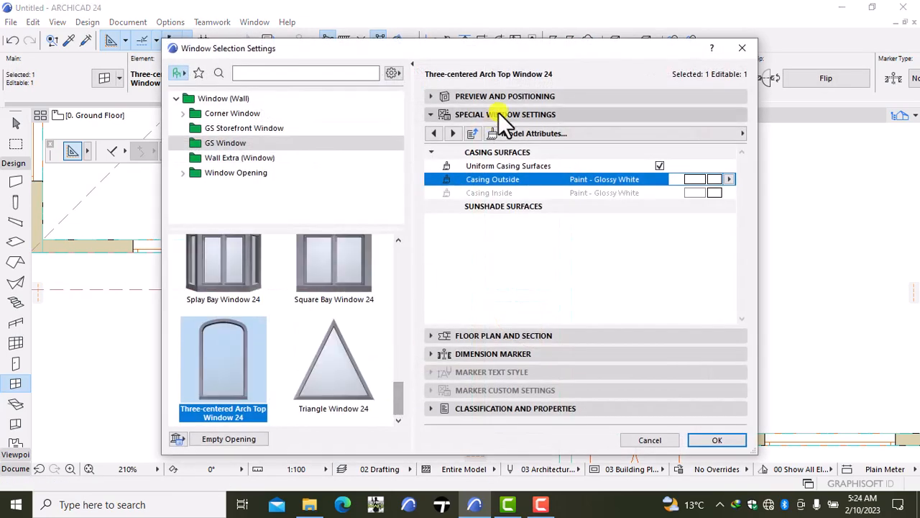
click(514, 100)
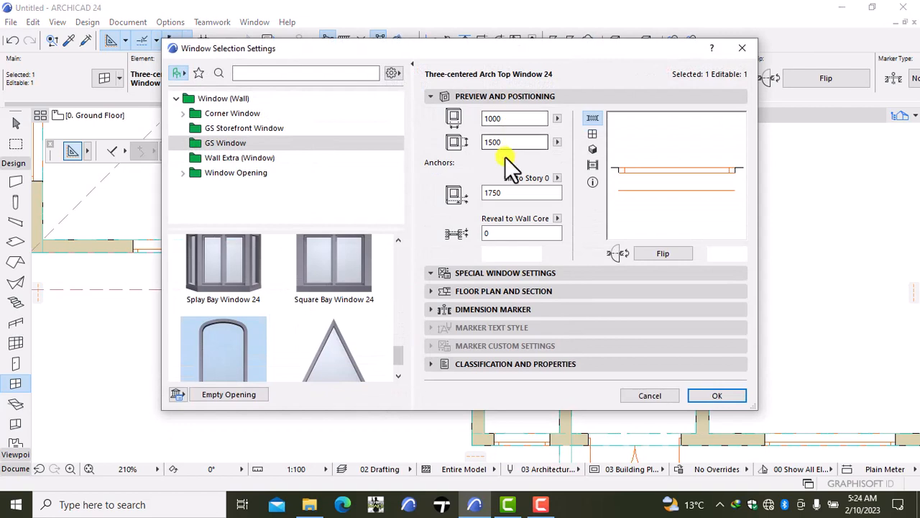
click(506, 143)
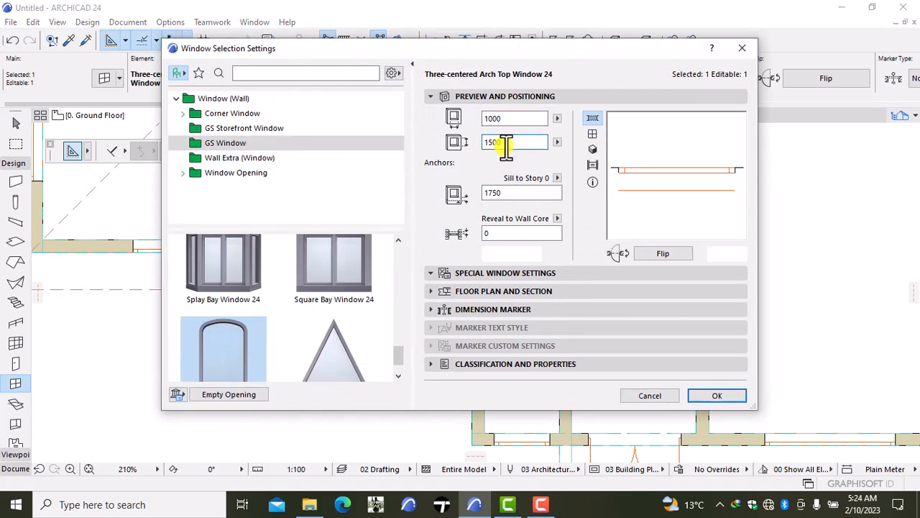
key(BackSpace)
key(BackSpace)
key(BackSpace)
text(3700)
- Set the arch-top window's width to 2100
click(502, 121)
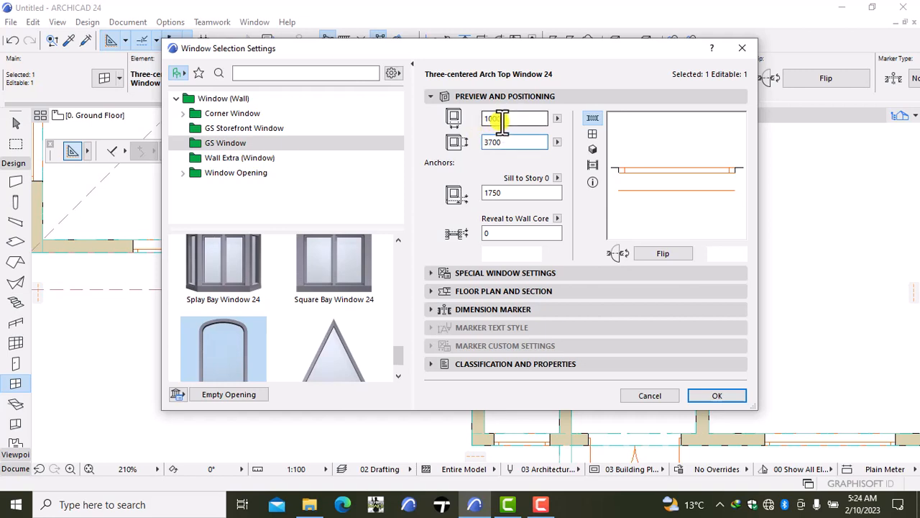
key(BackSpace)
key(BackSpace)
key(BackSpace)
key(BackSpace)
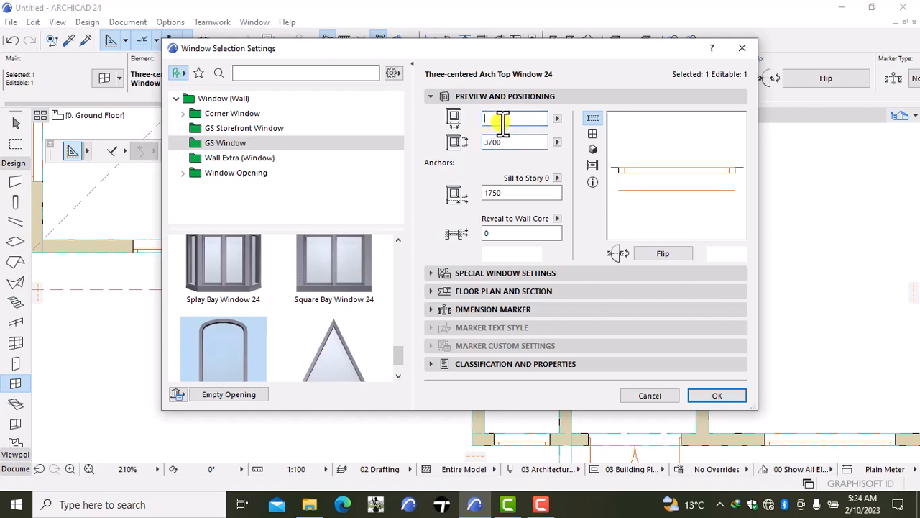
text(2100)
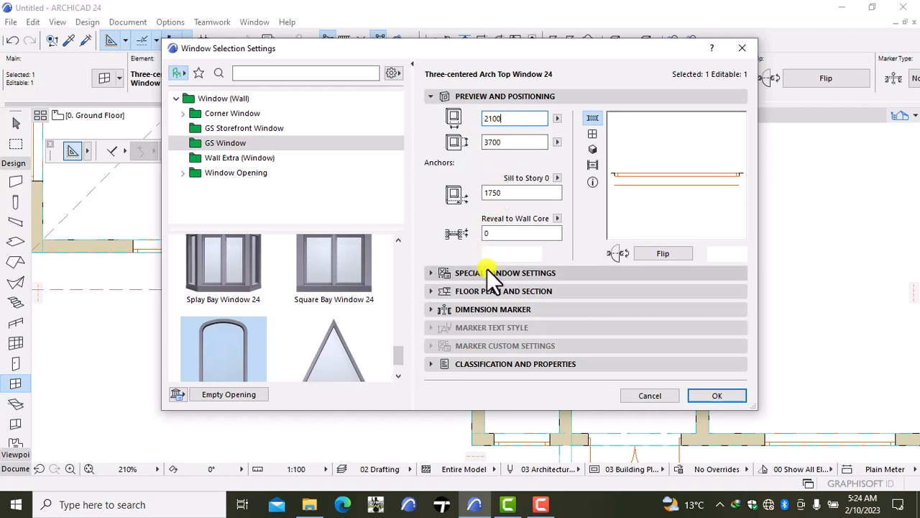
- In the special window settings, enter 1000 as the arch's corner radius and apply the changes to the window
click(486, 273)
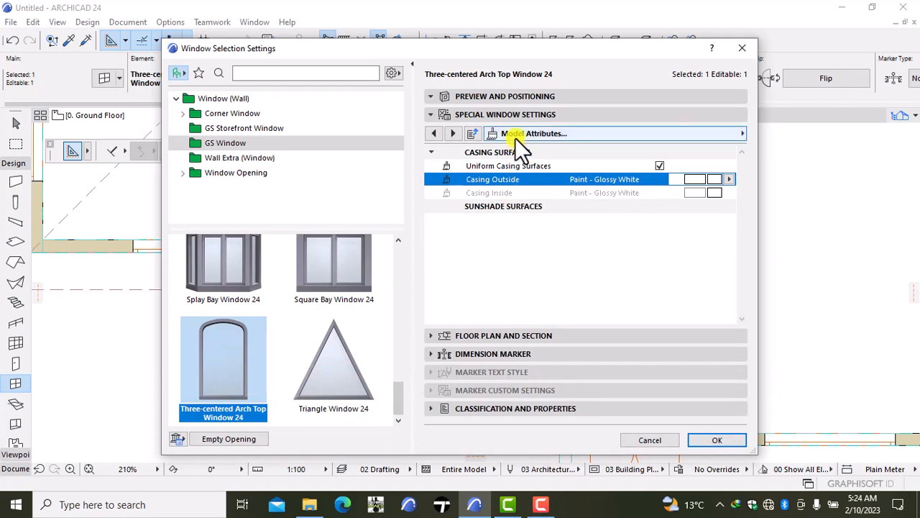
click(516, 137)
click(787, 136)
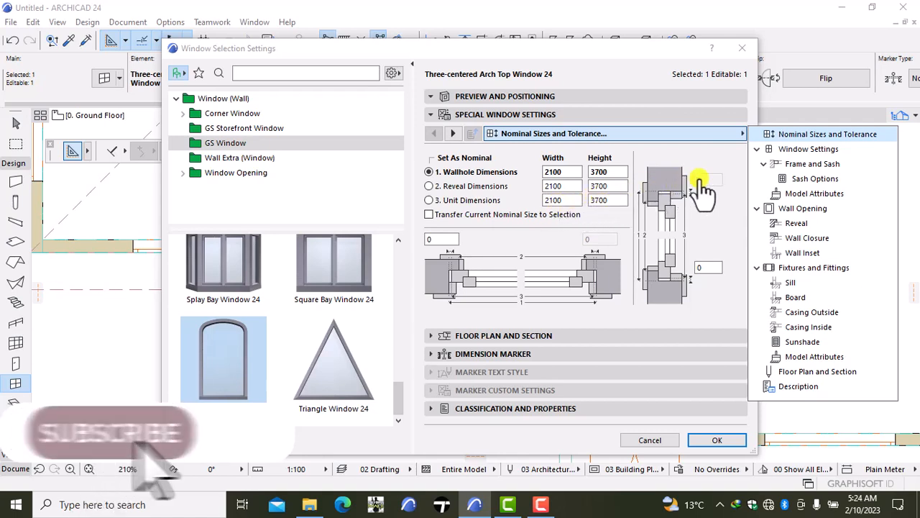
click(806, 149)
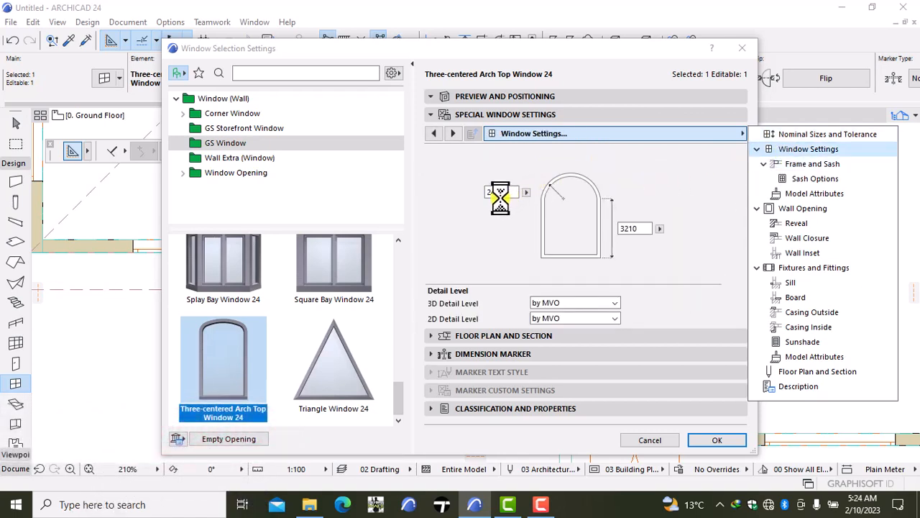
click(503, 193)
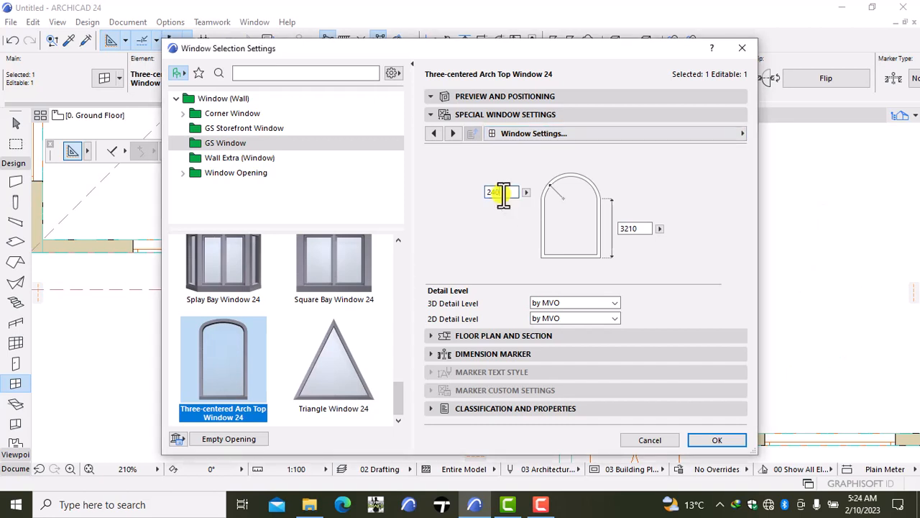
key(BackSpace)
key(BackSpace)
key(BackSpace)
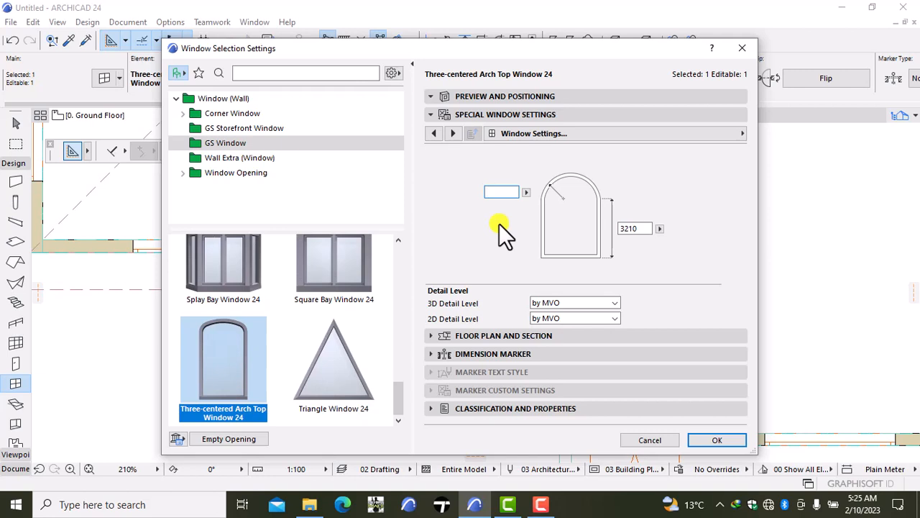
text(1000)
key(Return)
click(708, 439)
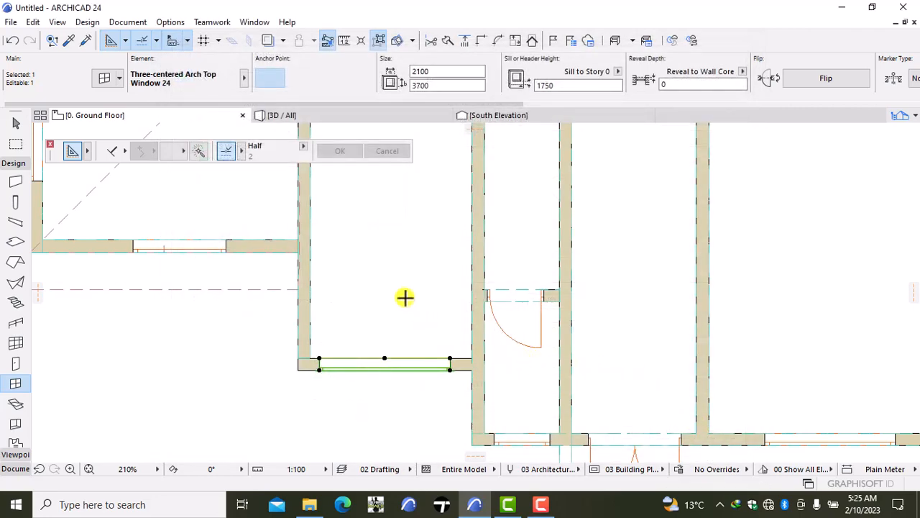
- Show the whole house in 3D from the southwest and select the tall arch-top window in the south wall
click(347, 114)
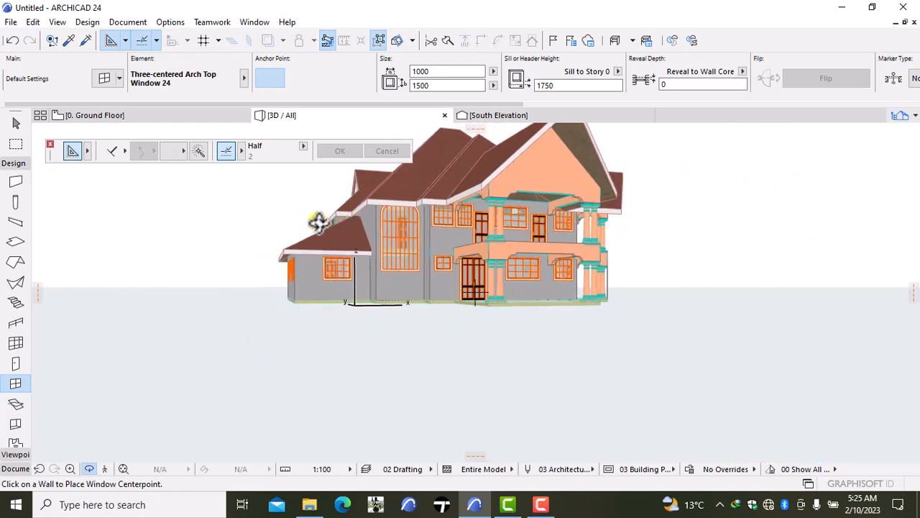
right_click(278, 213)
click(217, 290)
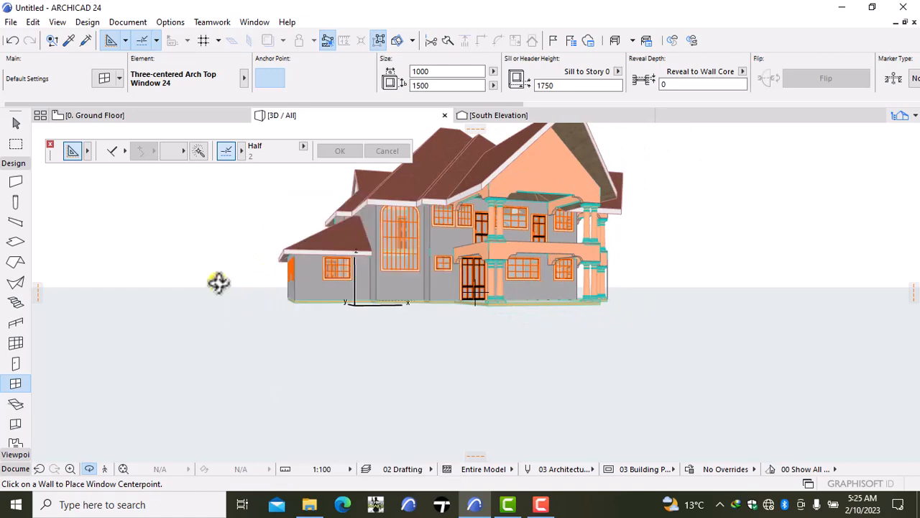
drag(223, 258, 382, 240)
scroll(395, 230, up, 2)
scroll(396, 230, up, 3)
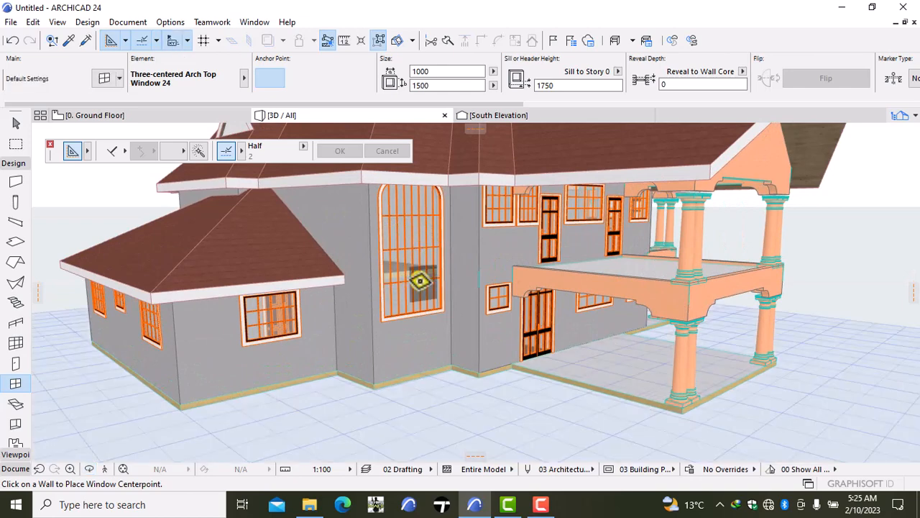
shift+click(405, 270)
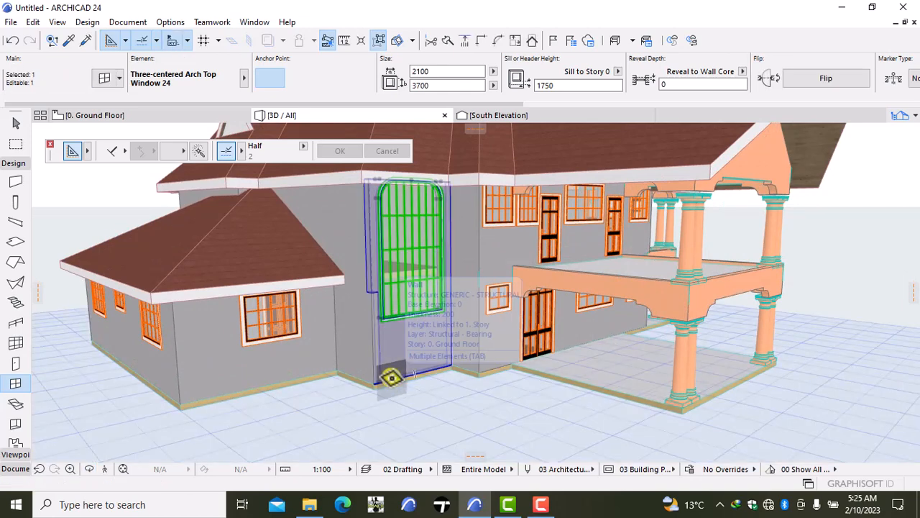
- Set the height of the window's straight sides below the arch to 3000
key(ctrl+t)
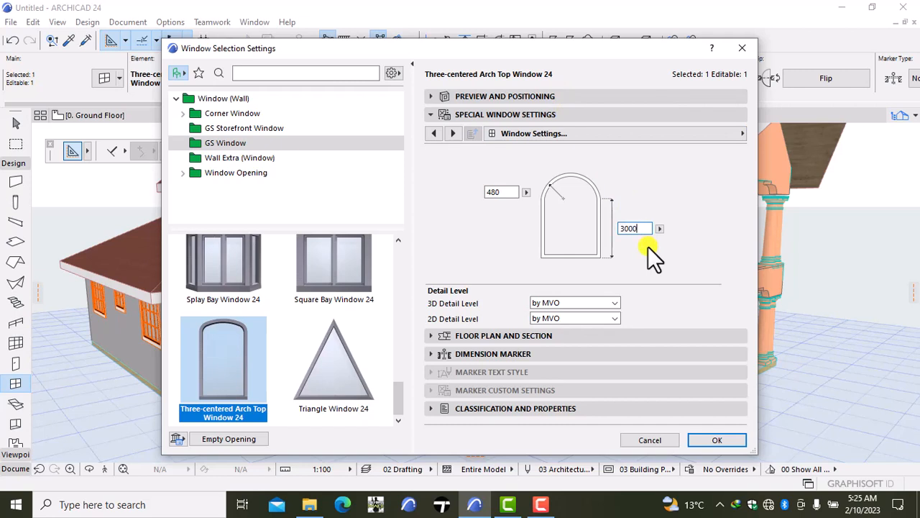
key(Tab)
click(707, 436)
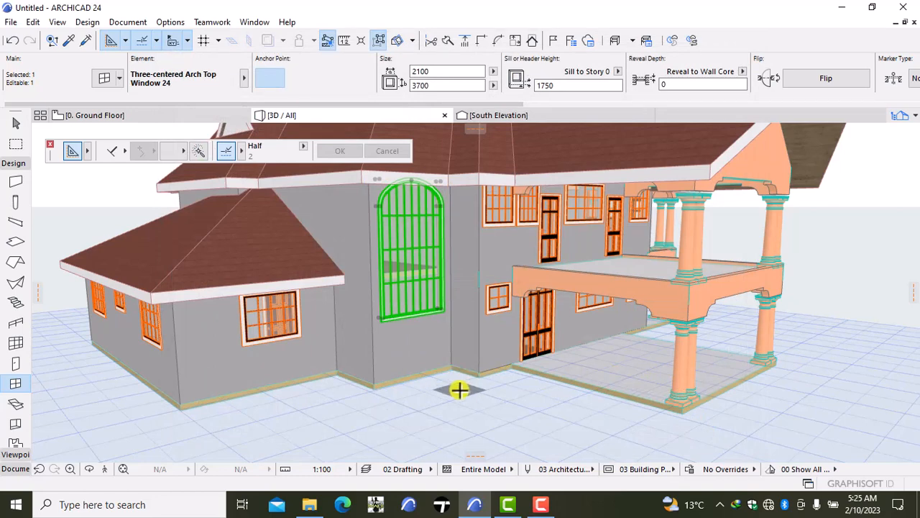
- Enter 2500 as the height of the window's straight sides below the arch, apply it and deselect the window
key(ctrl+t)
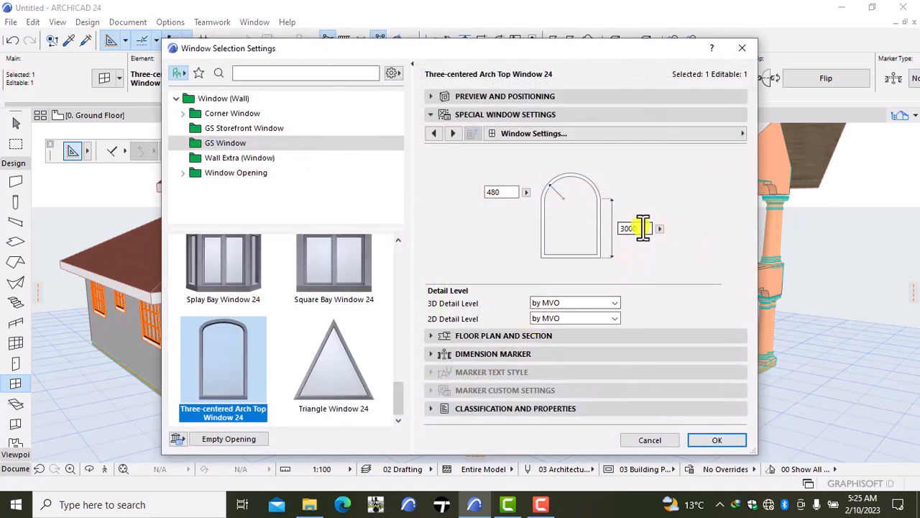
double_click(640, 229)
key(BackSpace)
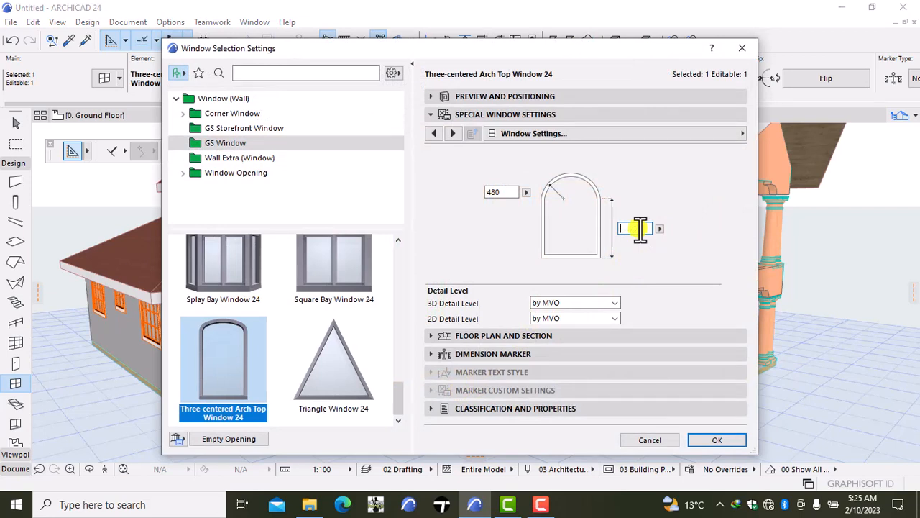
text(2500)
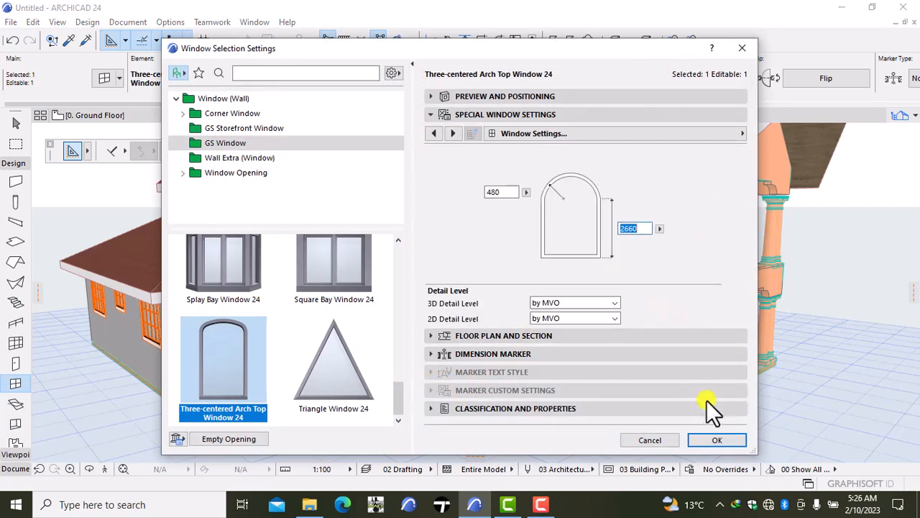
click(709, 440)
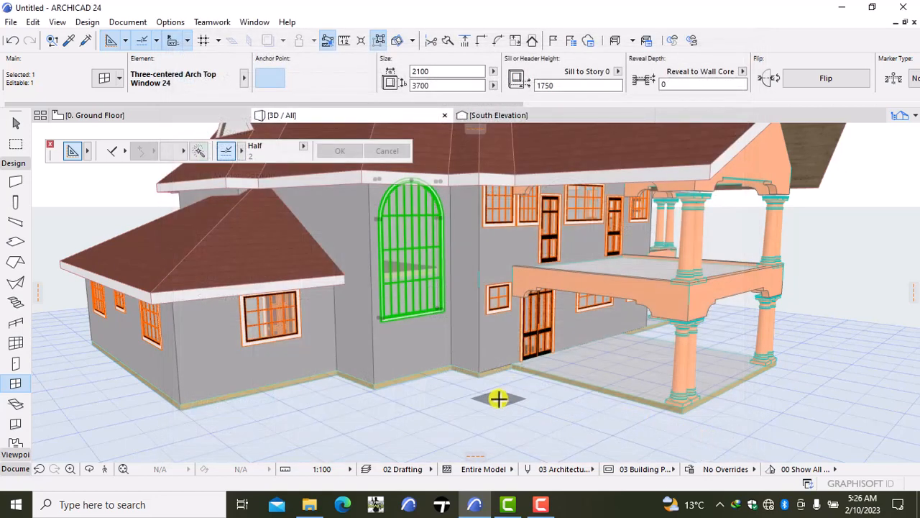
key(Escape)
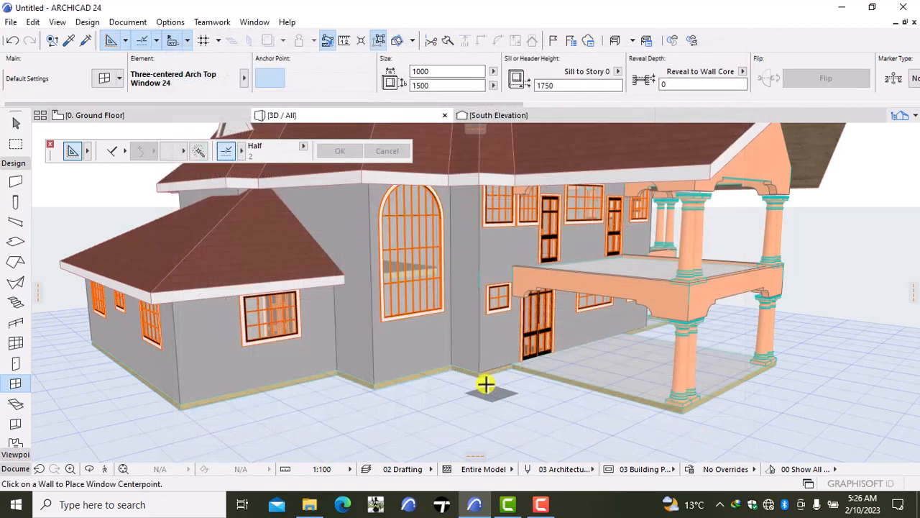
- Reselect the arch-top window and open its size and positioning settings
shift+click(419, 277)
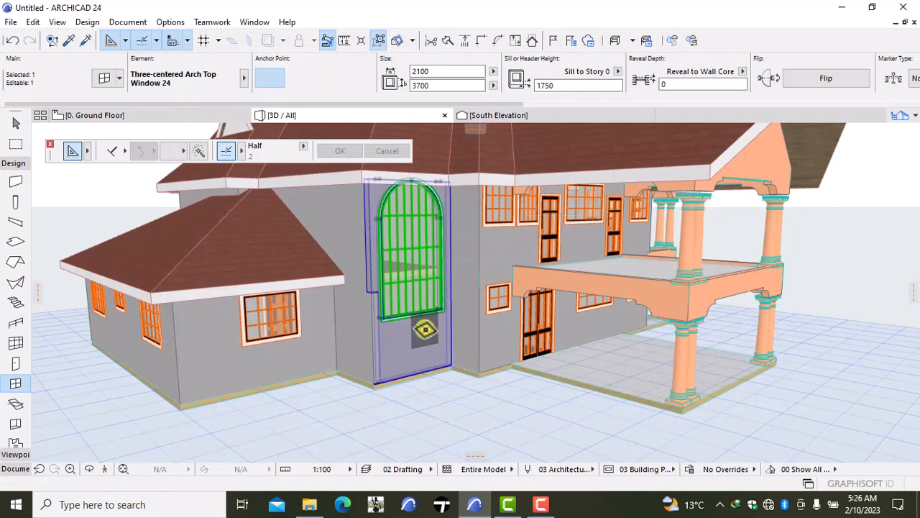
double_click(425, 329)
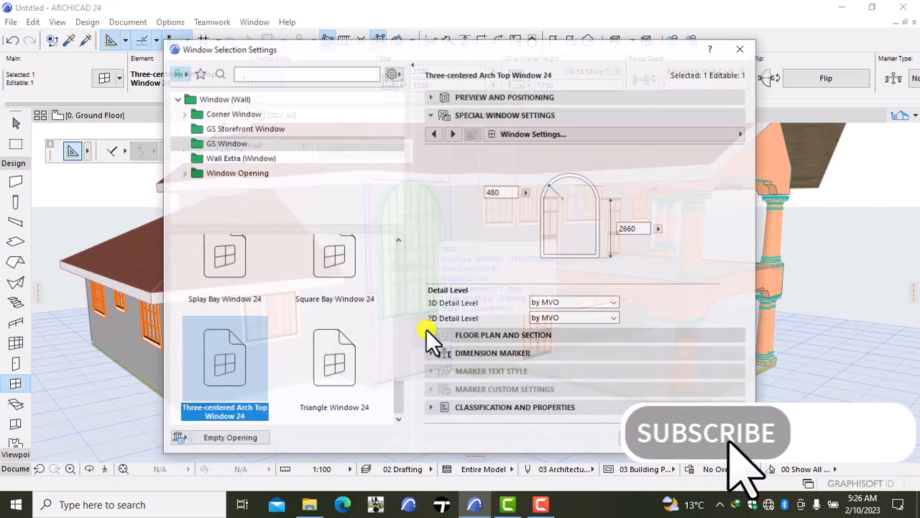
click(521, 95)
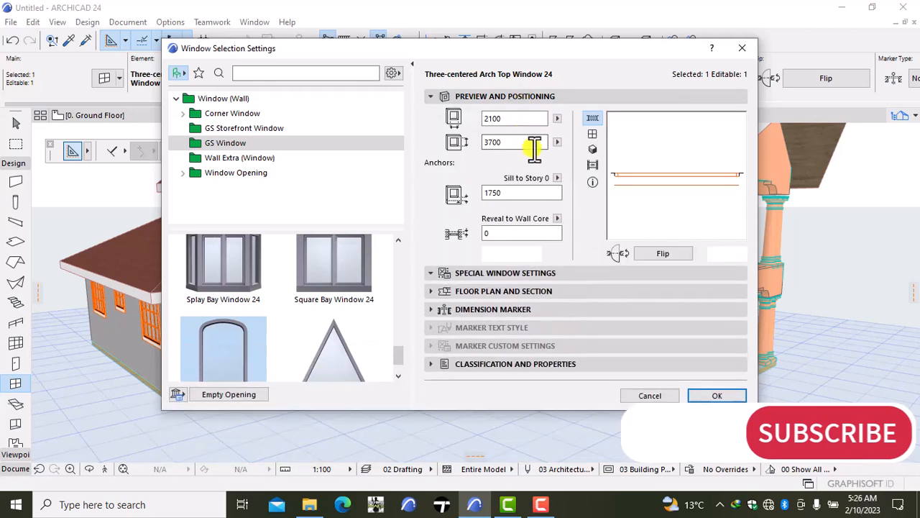
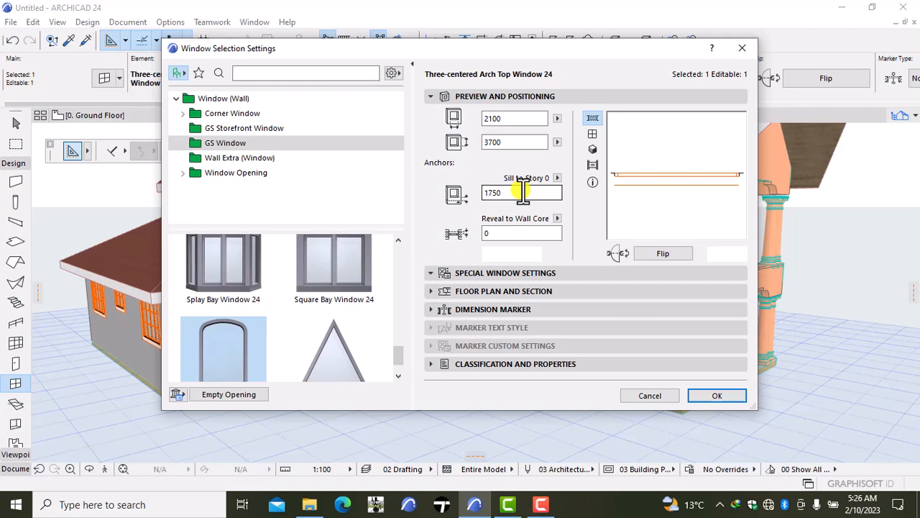
- Set the arch-top window's sill height above Story 0 to 1250 and its overall height to 3500, and apply the settings
click(519, 194)
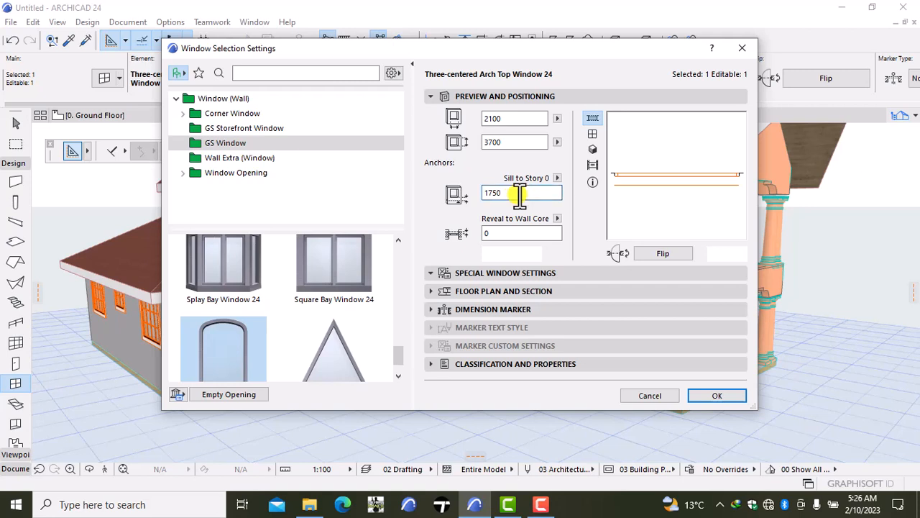
key(BackSpace)
key(BackSpace)
key(BackSpace)
text(250)
click(517, 144)
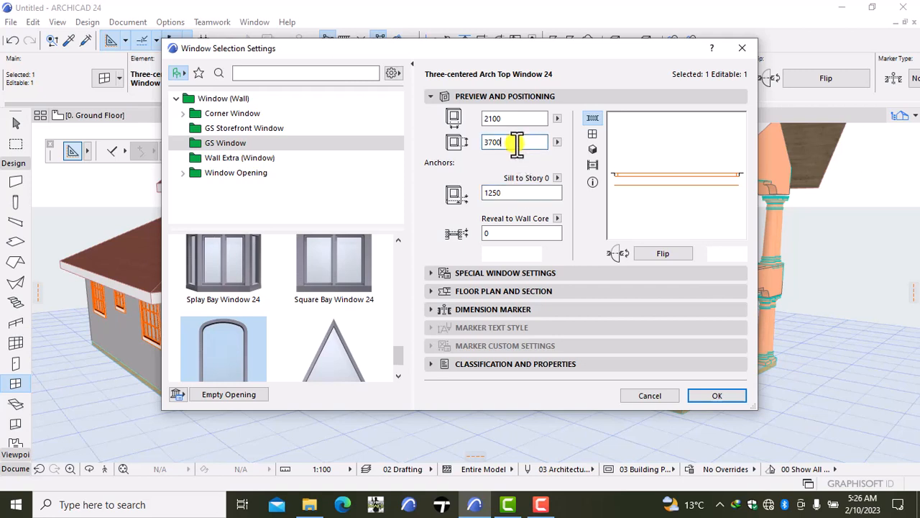
key(BackSpace)
key(BackSpace)
key(BackSpace)
text(500)
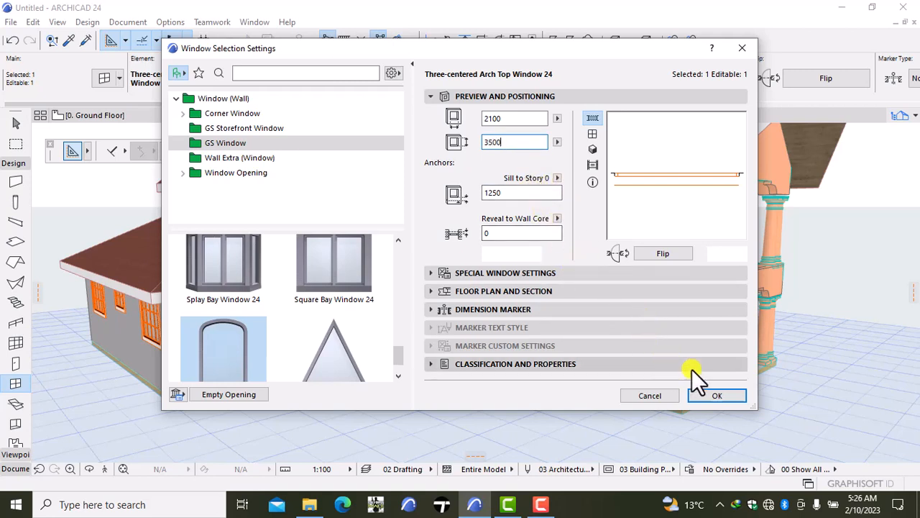
click(712, 396)
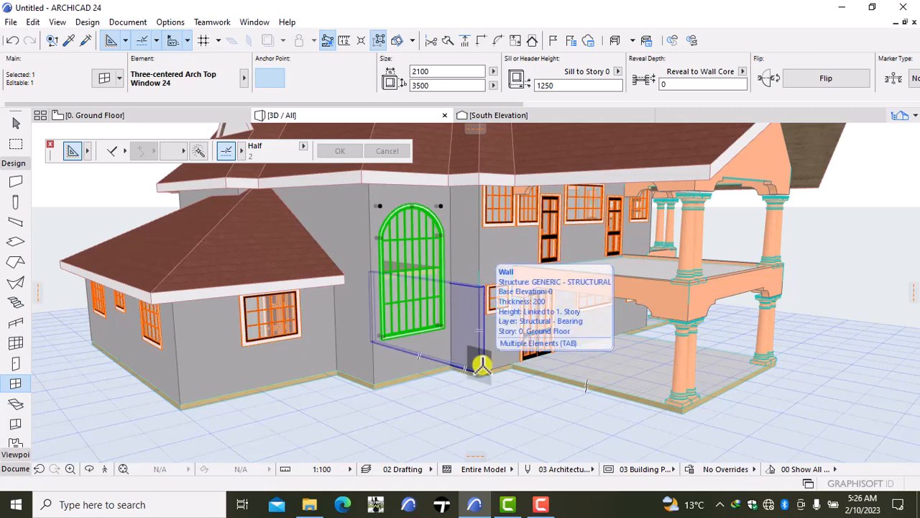
- Reopen the arch-top window's settings and set its overall height to 4200
key(ctrl+t)
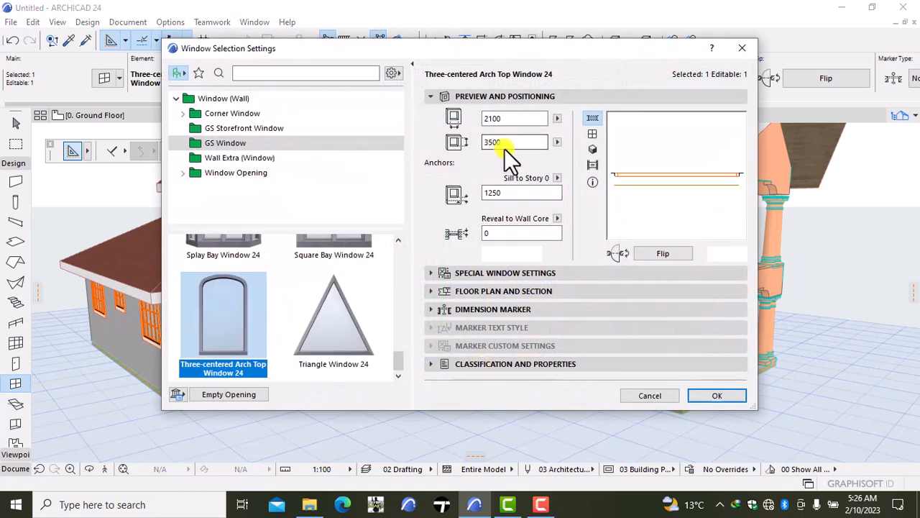
click(511, 143)
key(BackSpace)
key(BackSpace)
key(BackSpace)
text(7)
key(BackSpace)
key(BackSpace)
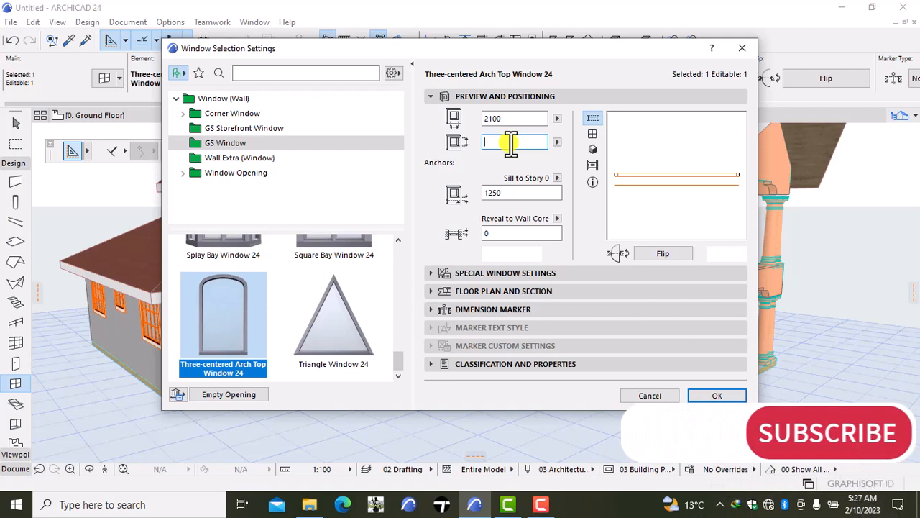
text(4200)
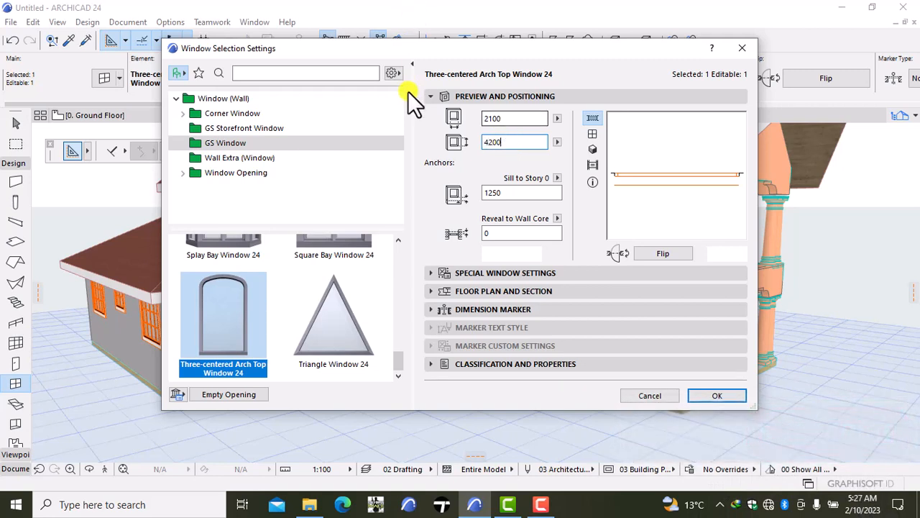
- Enter 3000 as the height of the window's straight sides below the arch, apply the settings and deselect the window
click(496, 272)
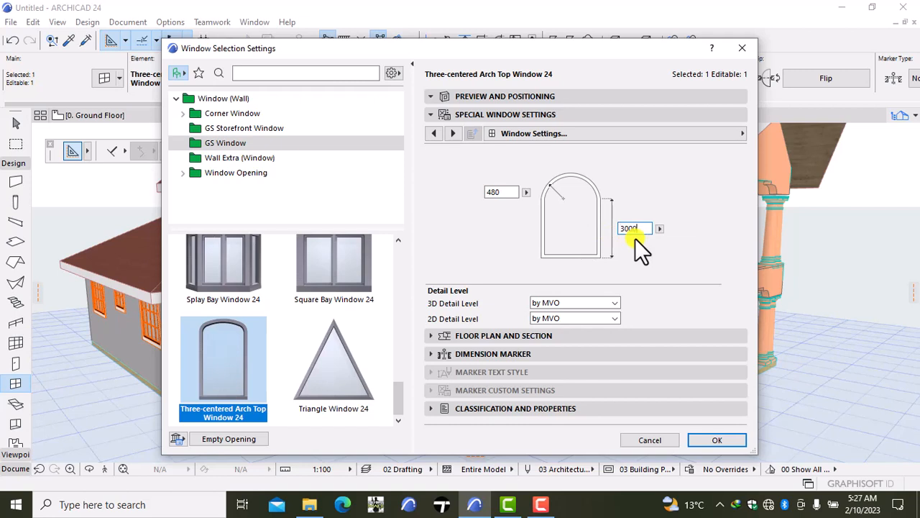
key(Return)
click(716, 440)
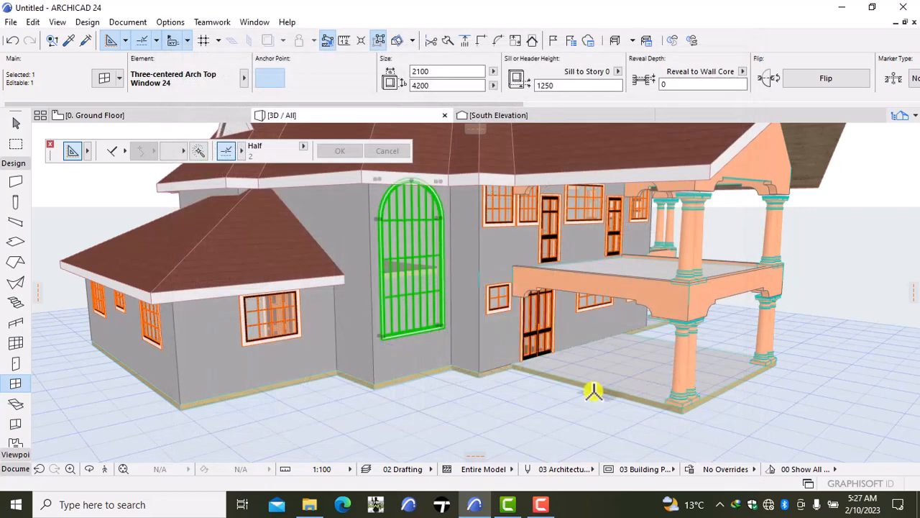
key(Escape)
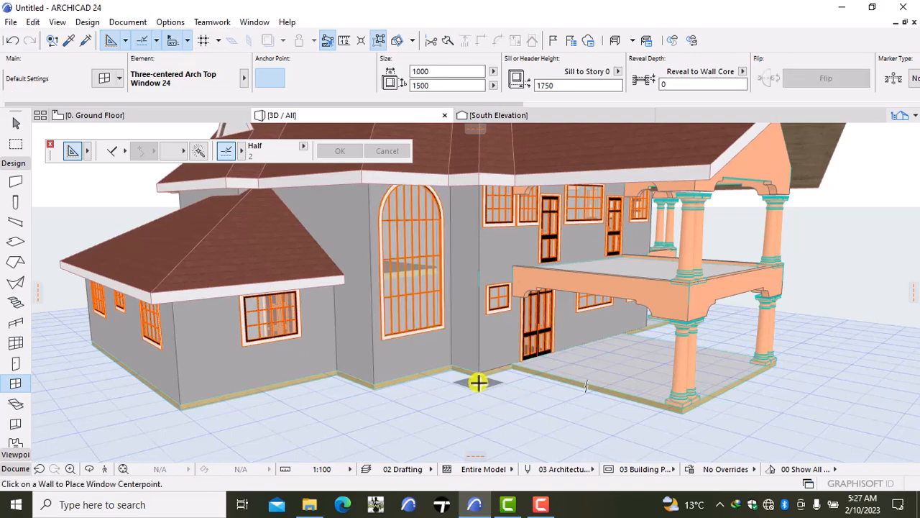
- Examine the resized arch-top window and the surrounding south and west facades from several angles in 3D
right_click(478, 382)
click(518, 319)
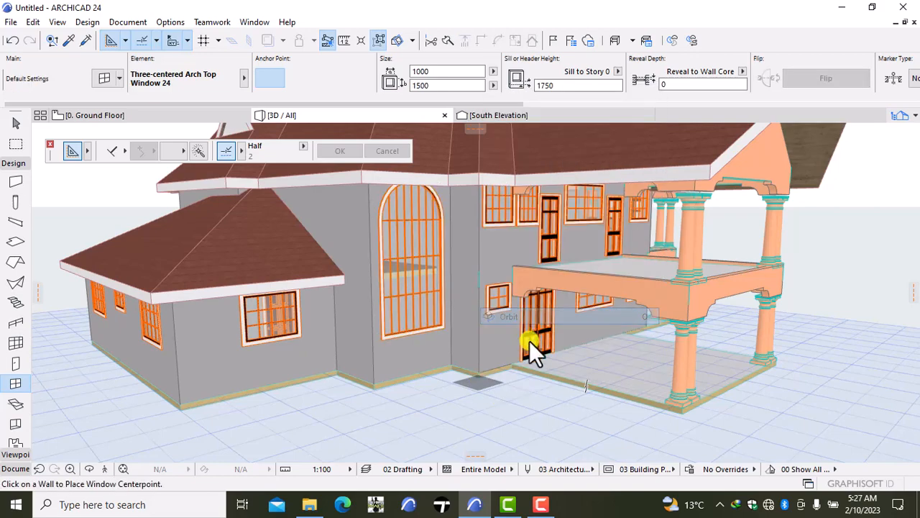
drag(529, 340, 433, 316)
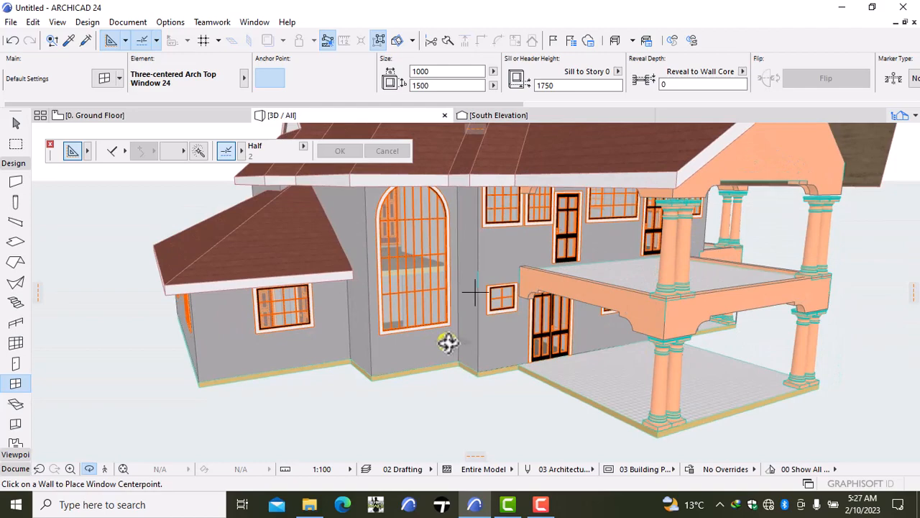
shift+middle_drag(447, 343, 393, 339)
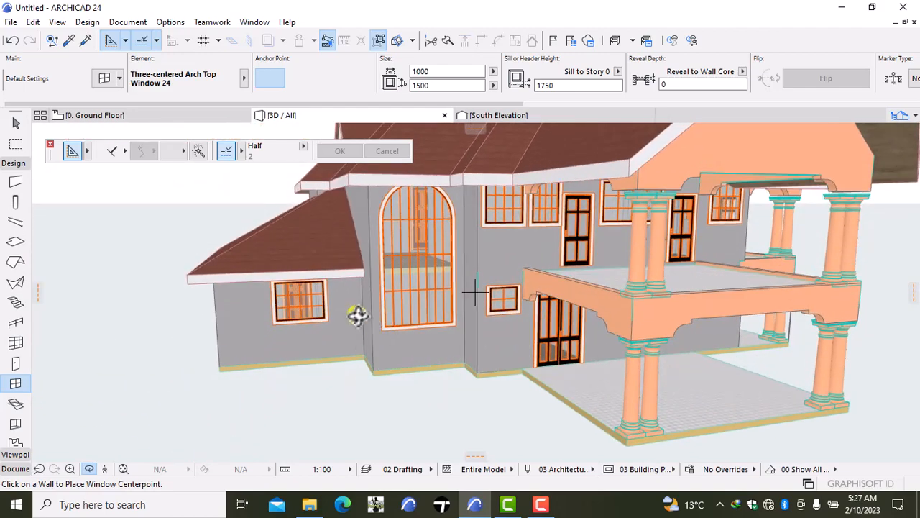
scroll(405, 307, down, 3)
scroll(405, 306, up, 6)
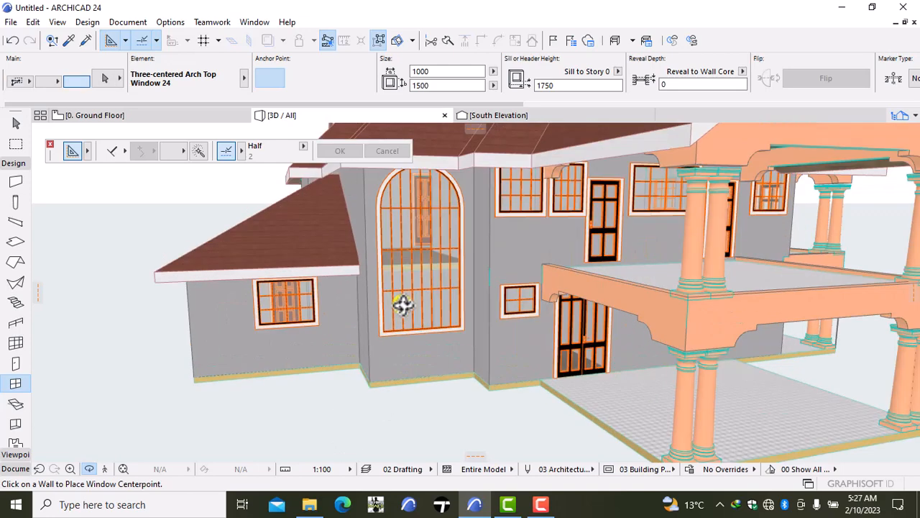
scroll(453, 301, down, 2)
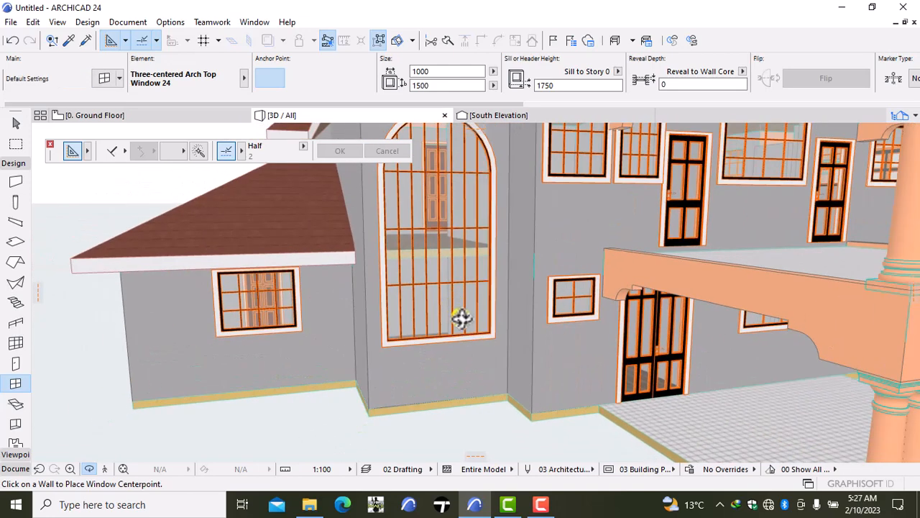
right_click(308, 382)
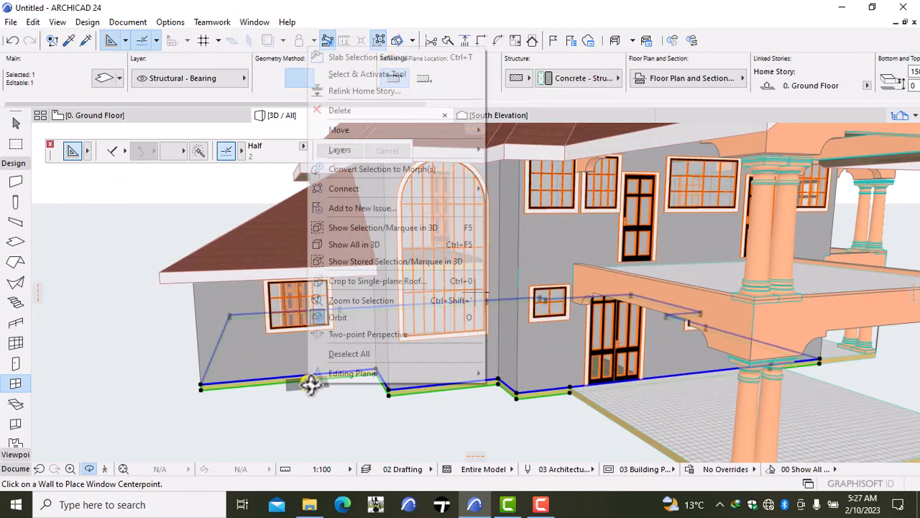
key(Escape)
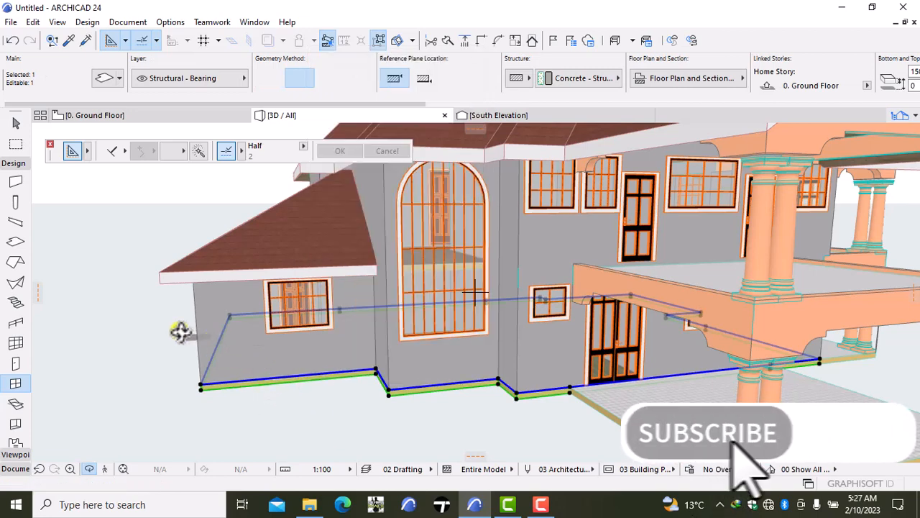
key(Escape)
right_click(113, 246)
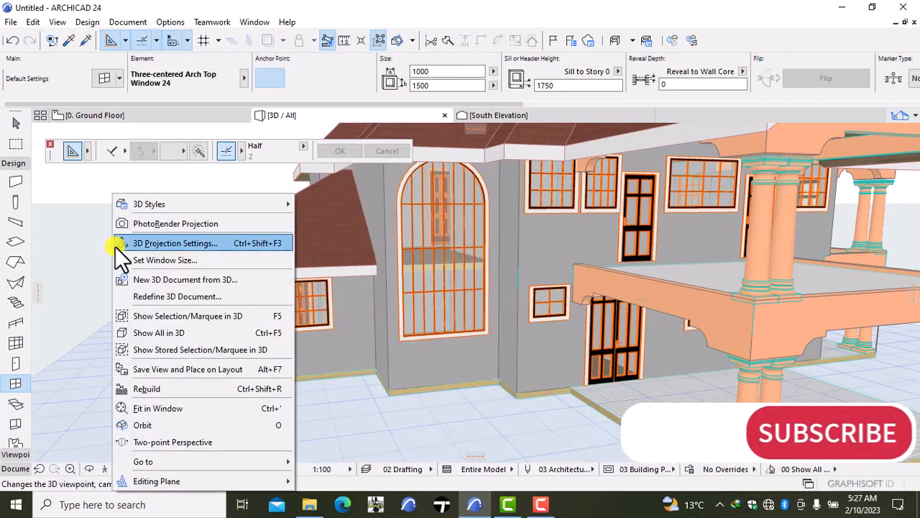
click(147, 418)
drag(143, 365, 409, 335)
scroll(409, 332, down, 3)
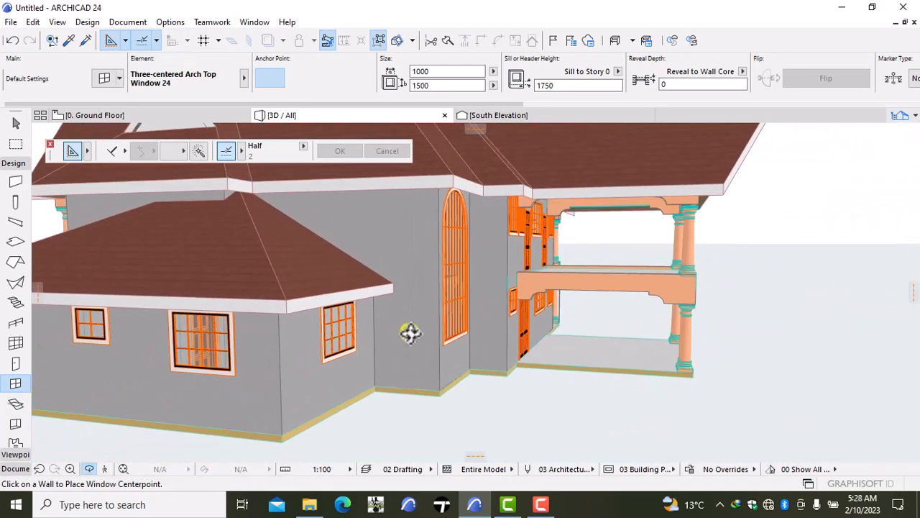
drag(512, 348, 424, 345)
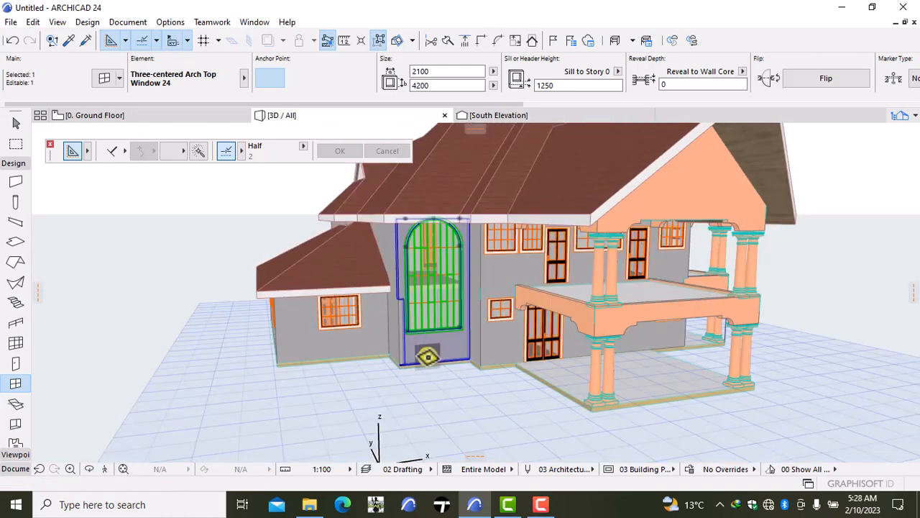
- Set the arch-top window's H-V Grid sash to 4 panes vertically and 4 horizontally, apply and deselect the window
double_click(426, 357)
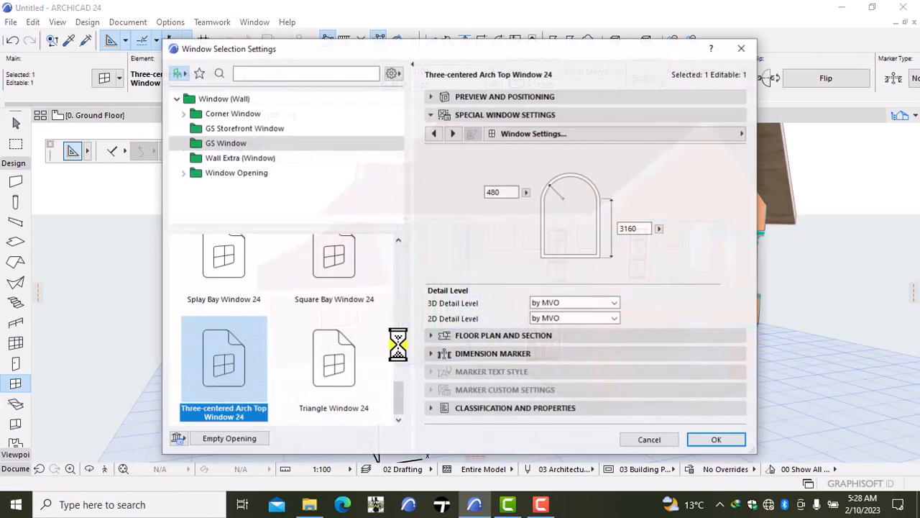
click(552, 133)
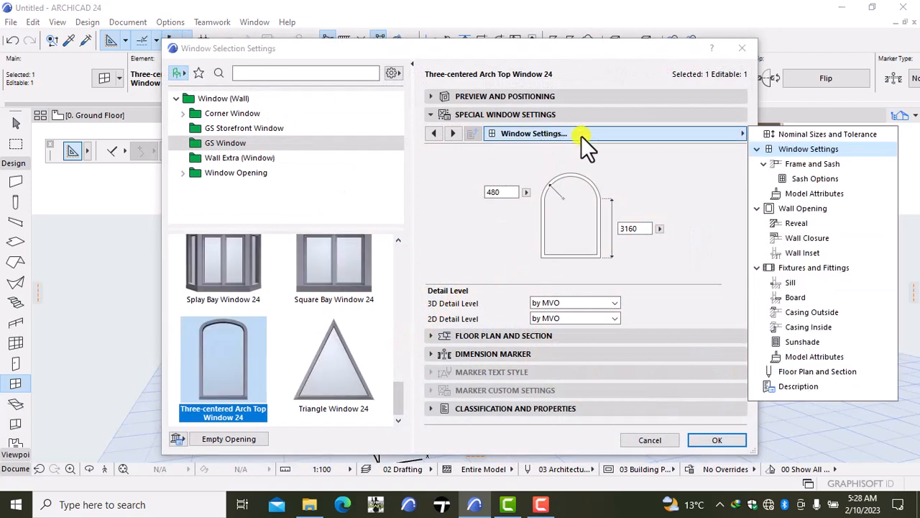
click(795, 178)
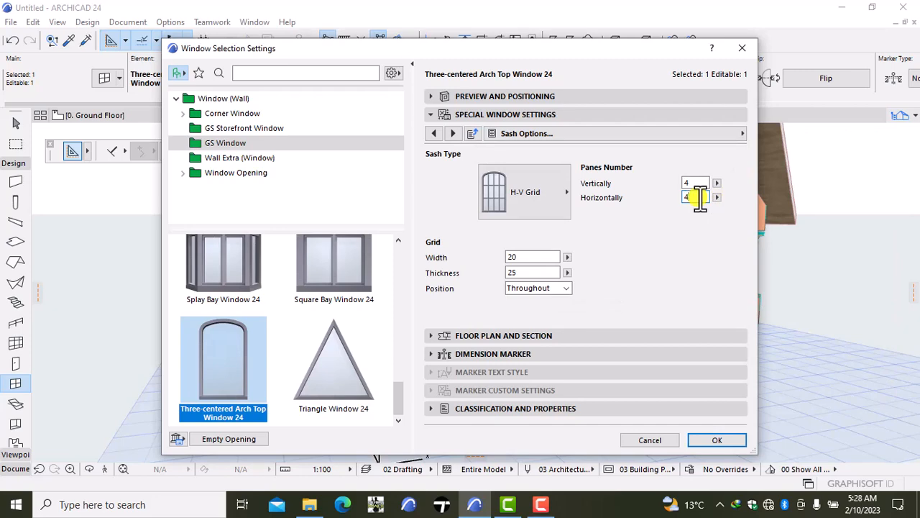
click(716, 438)
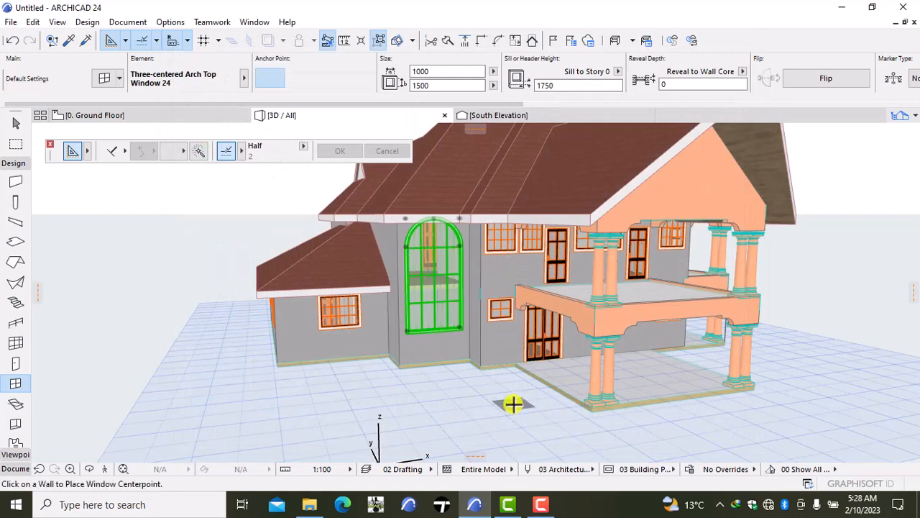
key(Escape)
- Select the two front pairs of Doric columns on the upper floor of the south gabled balcony
scroll(509, 379, down, 4)
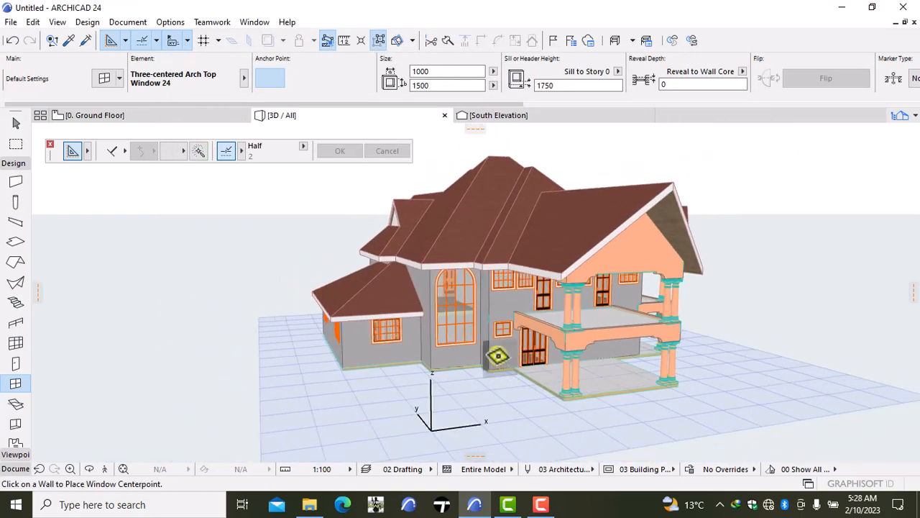
right_click(241, 264)
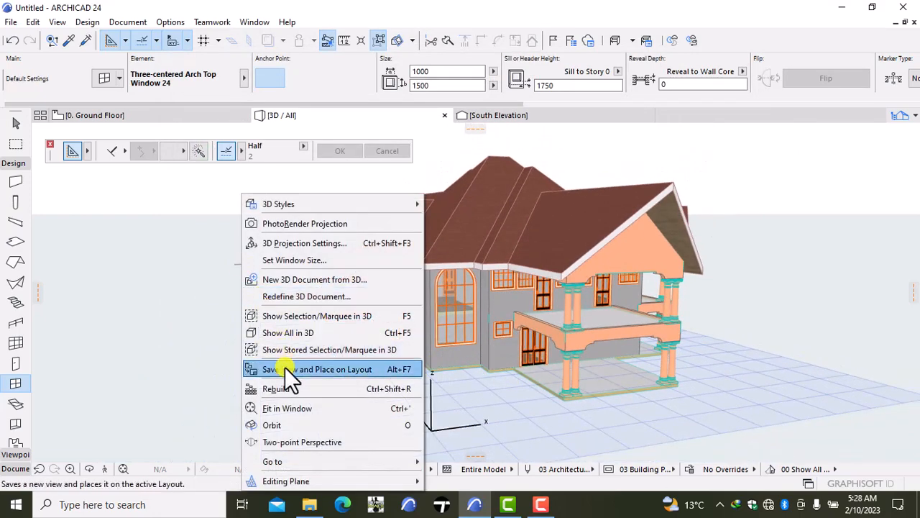
click(281, 419)
drag(504, 323, 608, 323)
scroll(462, 307, down, 2)
drag(484, 314, 383, 310)
scroll(575, 291, up, 4)
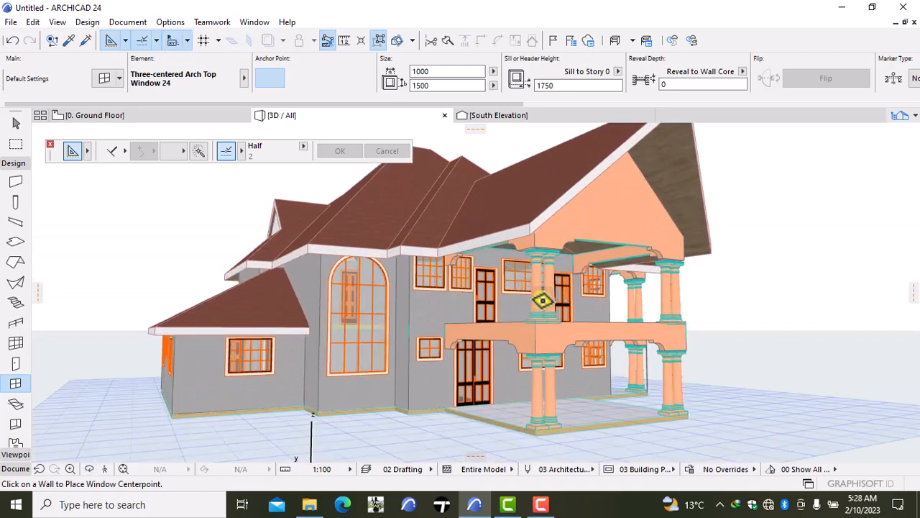
shift+click(543, 300)
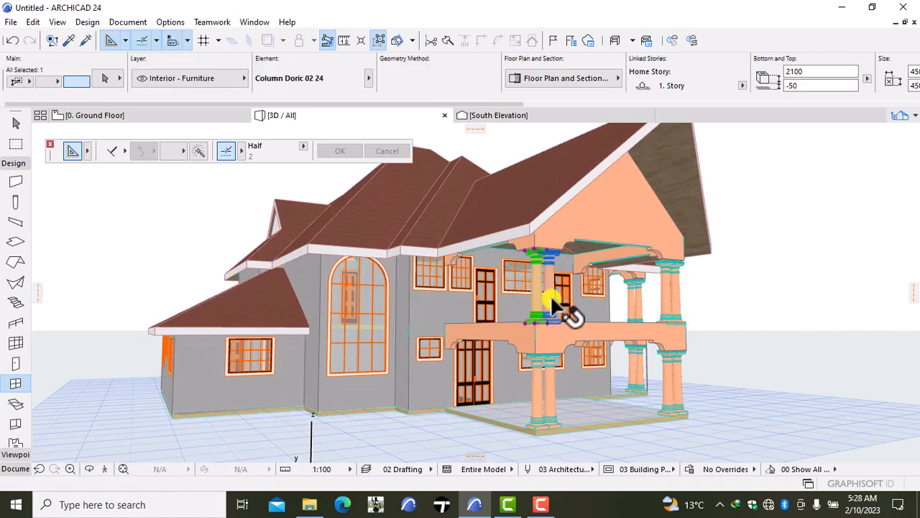
shift+click(677, 302)
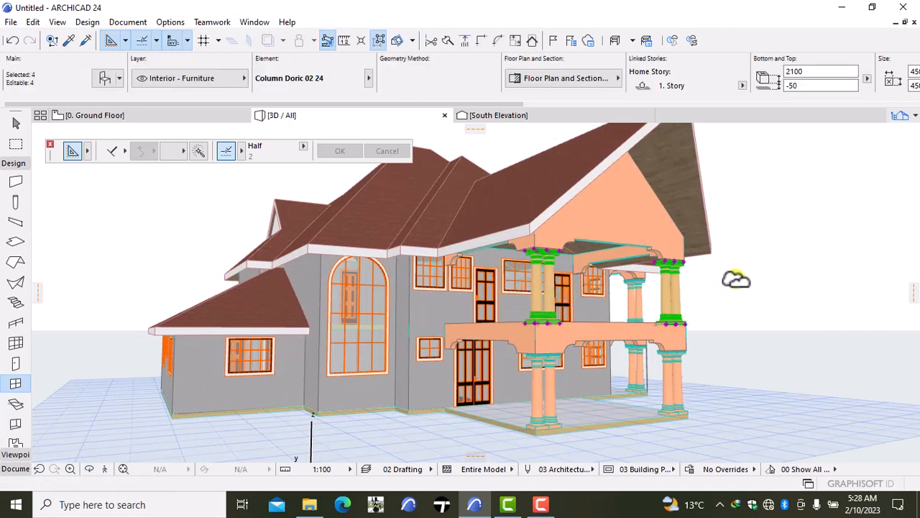
- Add the four upper-floor Doric columns of the east gabled balcony to the selection, leaving out the balcony door
right_click(785, 267)
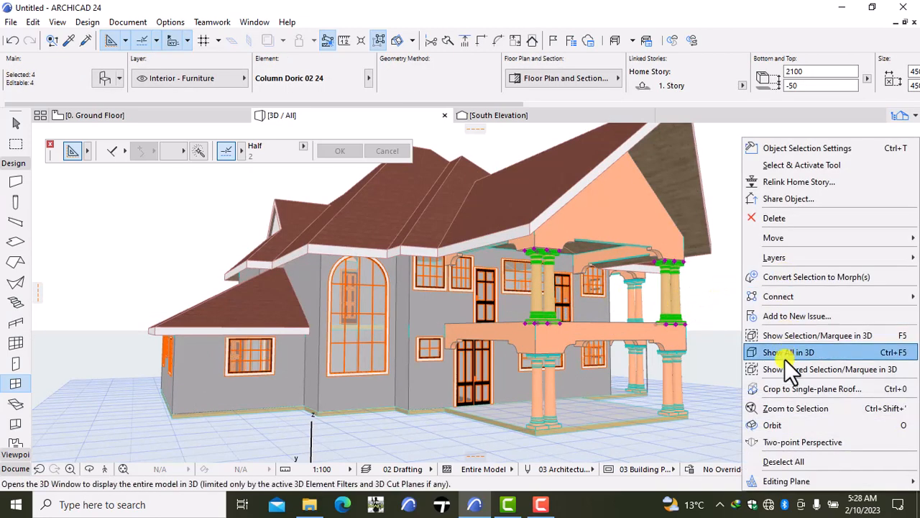
click(780, 423)
drag(791, 310, 611, 288)
scroll(618, 285, up, 5)
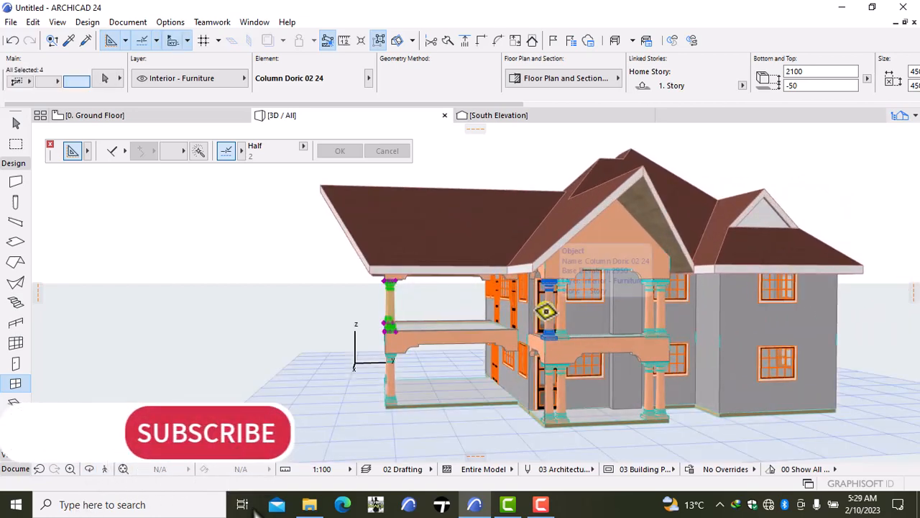
shift+click(552, 308)
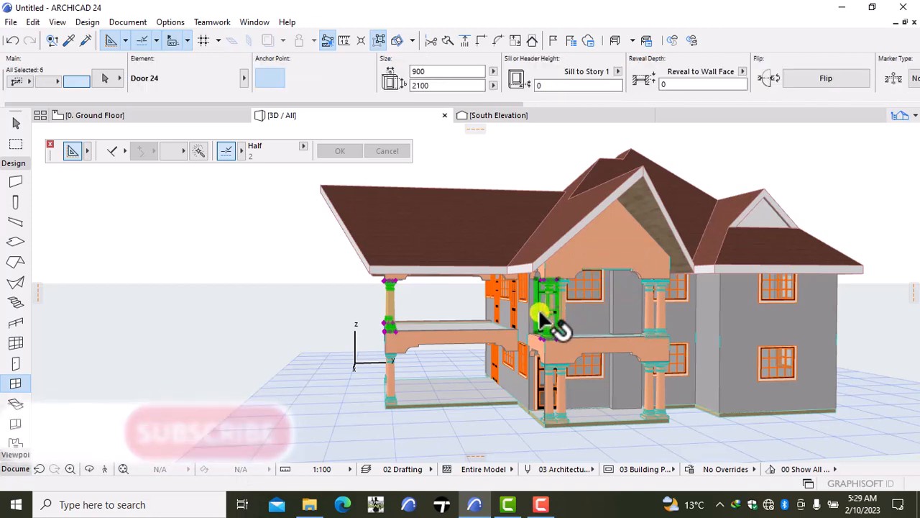
shift+click(542, 314)
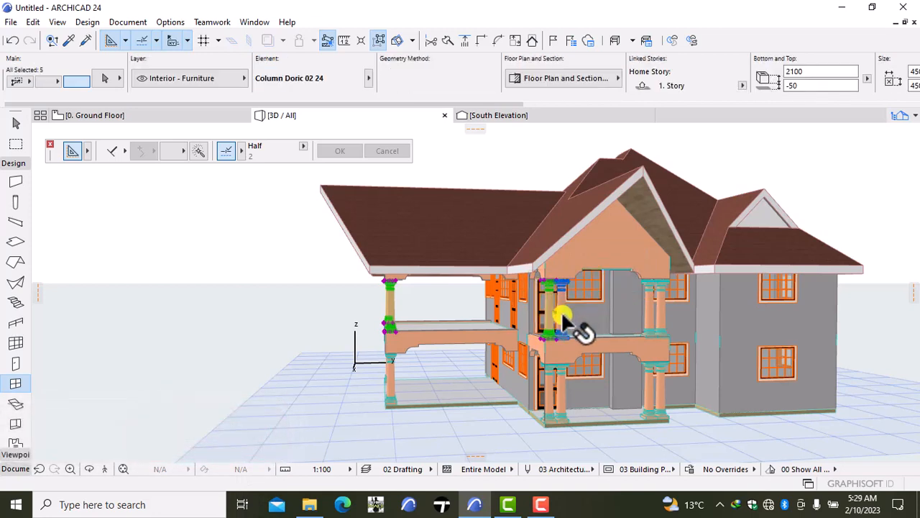
shift+click(648, 305)
scroll(648, 301, up, 5)
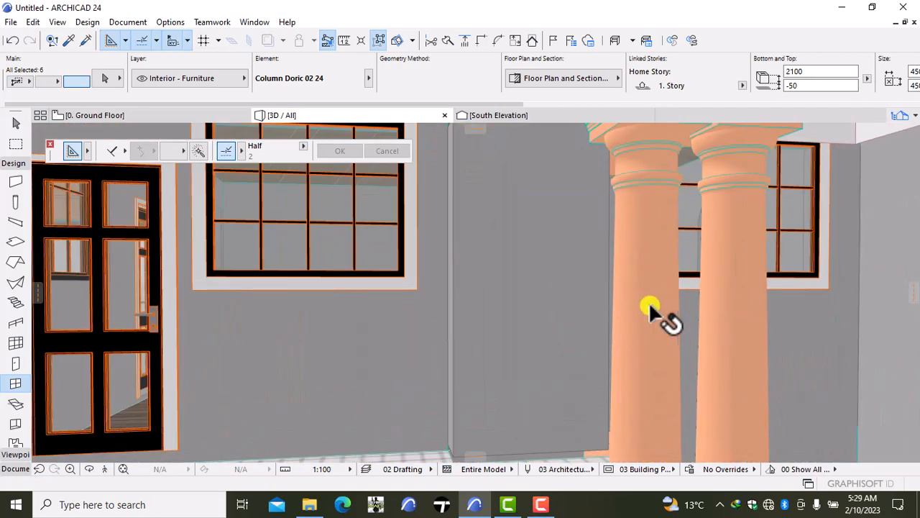
shift+click(648, 303)
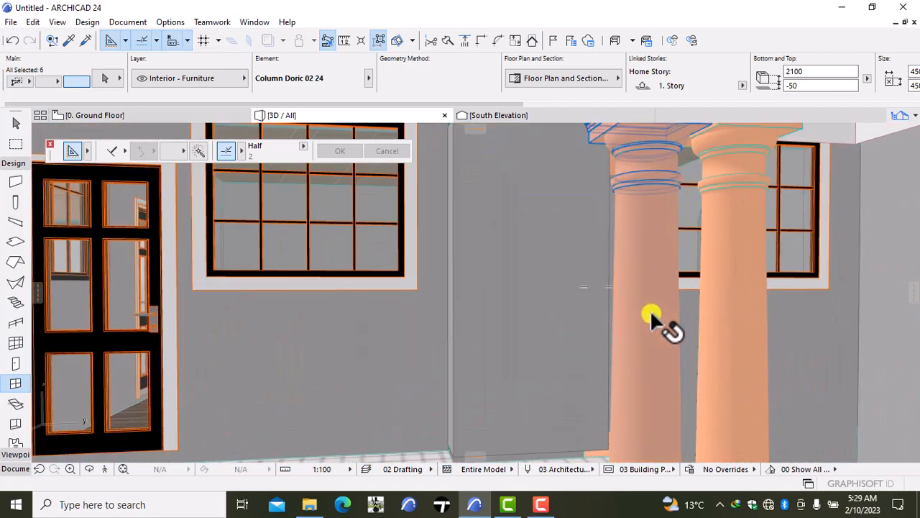
shift+click(723, 293)
scroll(719, 292, down, 6)
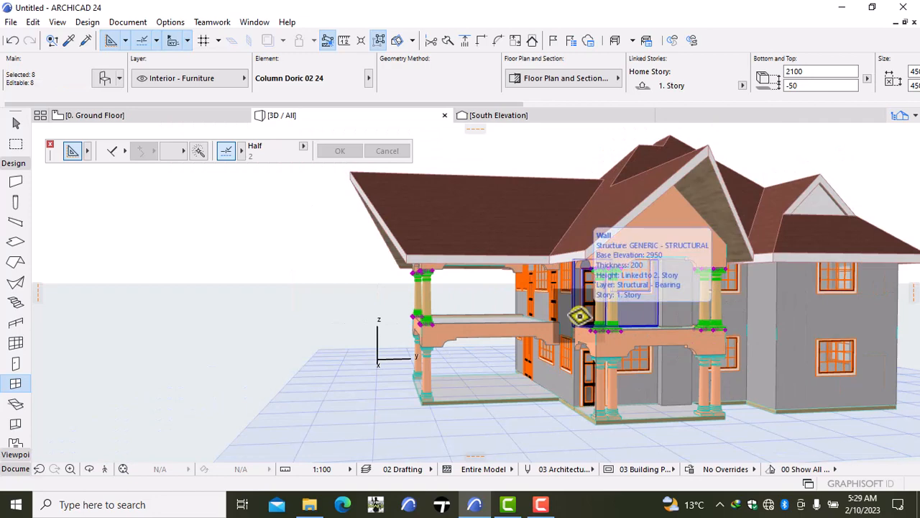
- Set the selected upper-floor columns' base elevation to 3000 relative to Project Zero, apply the settings and deselect them
key(ctrl+t)
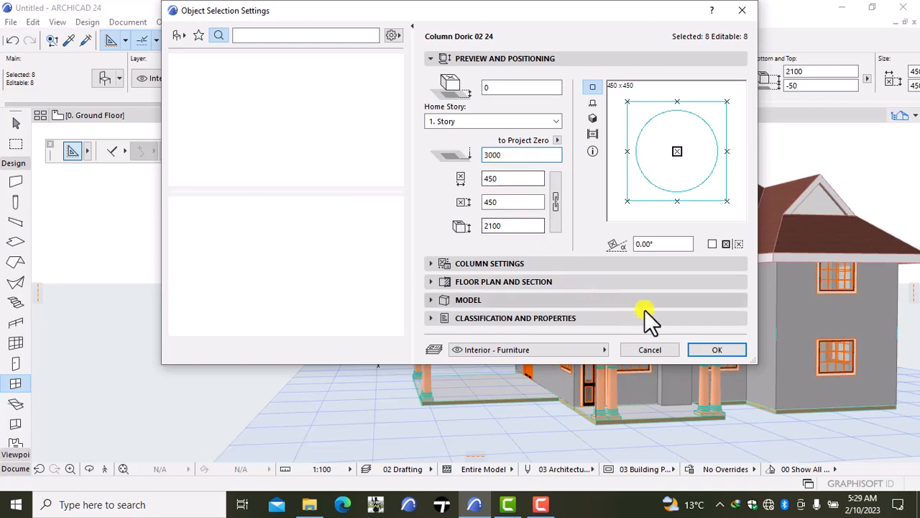
click(695, 344)
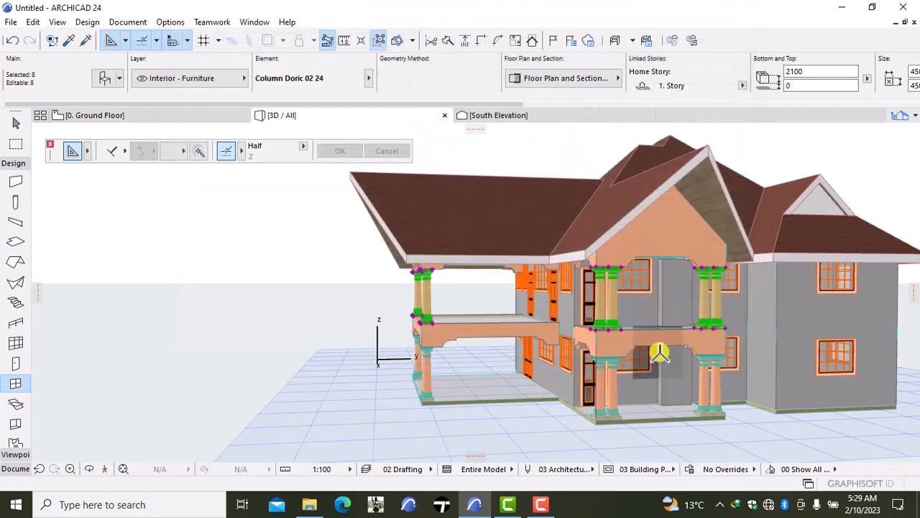
key(Escape)
scroll(685, 310, down, 2)
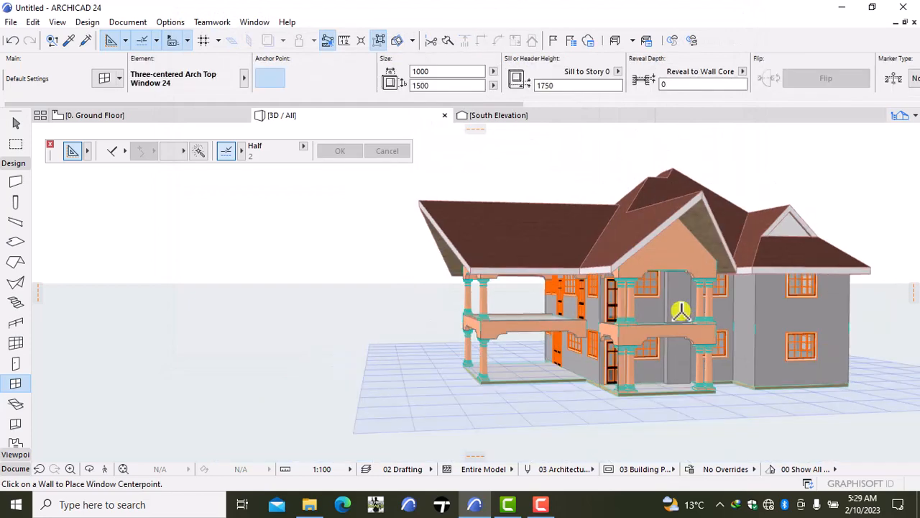
- Examine the upper balcony columns, arch-top window and roofs from several angles around the south and east sides in 3D
right_click(302, 257)
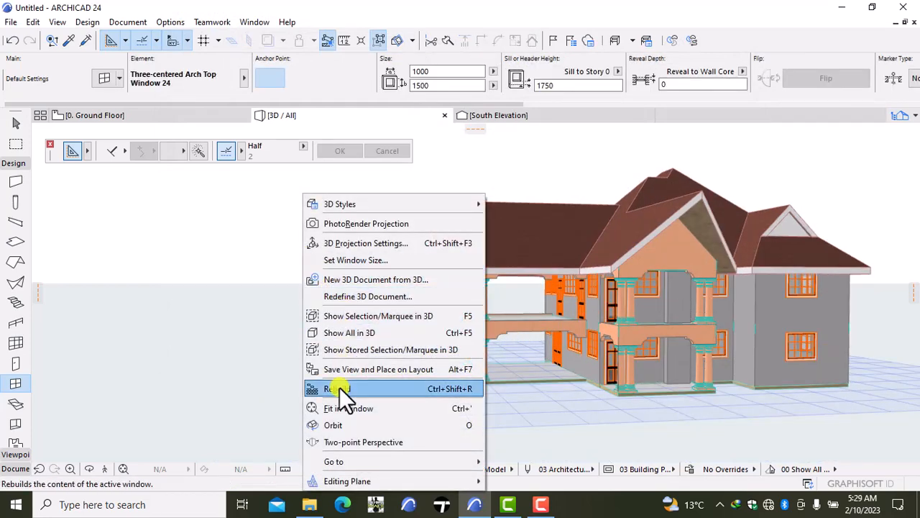
click(336, 425)
drag(332, 354, 698, 329)
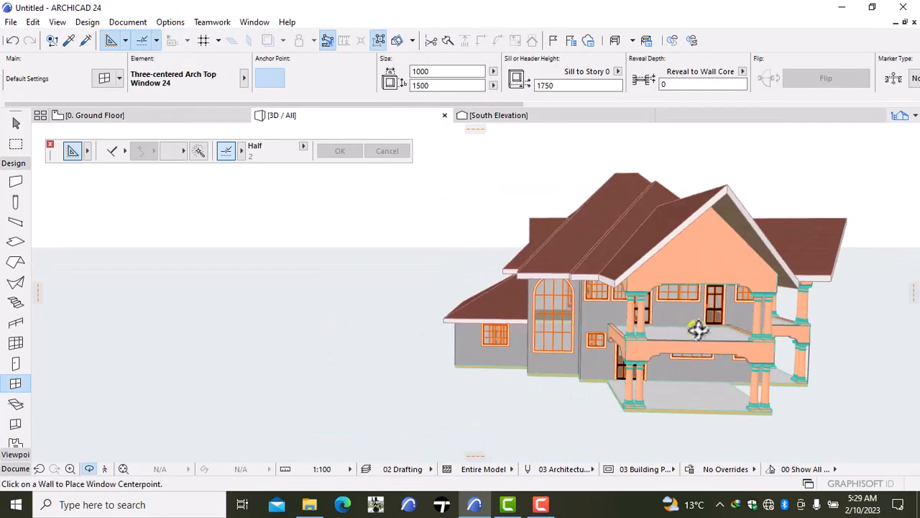
drag(486, 311, 368, 291)
drag(427, 305, 554, 311)
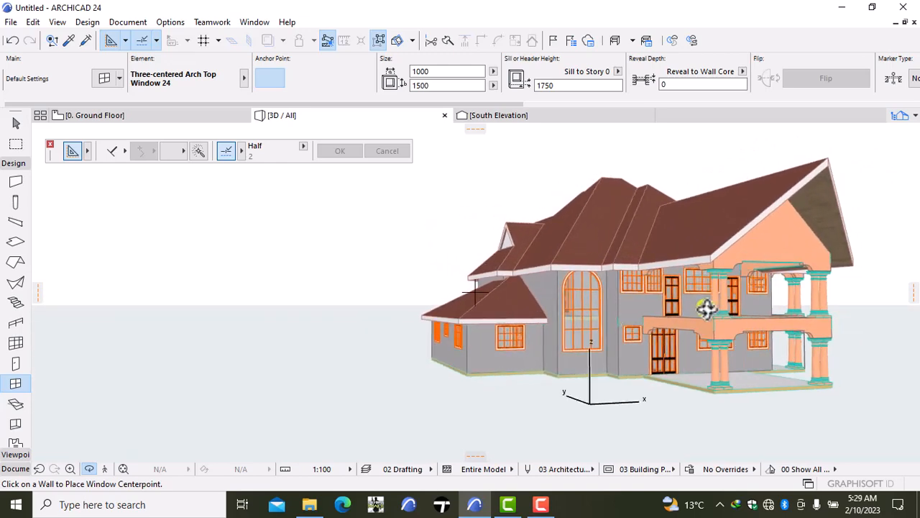
drag(706, 308, 670, 335)
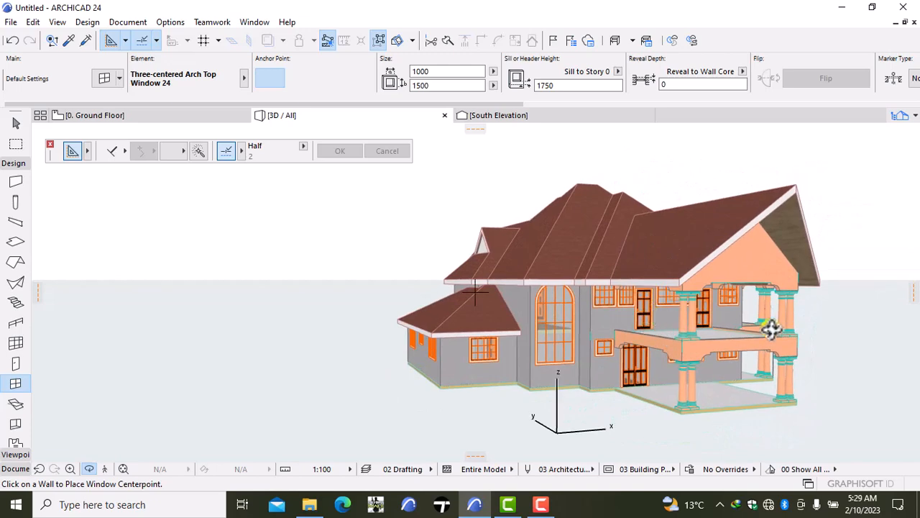
mouse_move(775, 314)
mouse_down()
mouse_move(754, 323)
mouse_move(468, 304)
mouse_move(784, 310)
mouse_up()
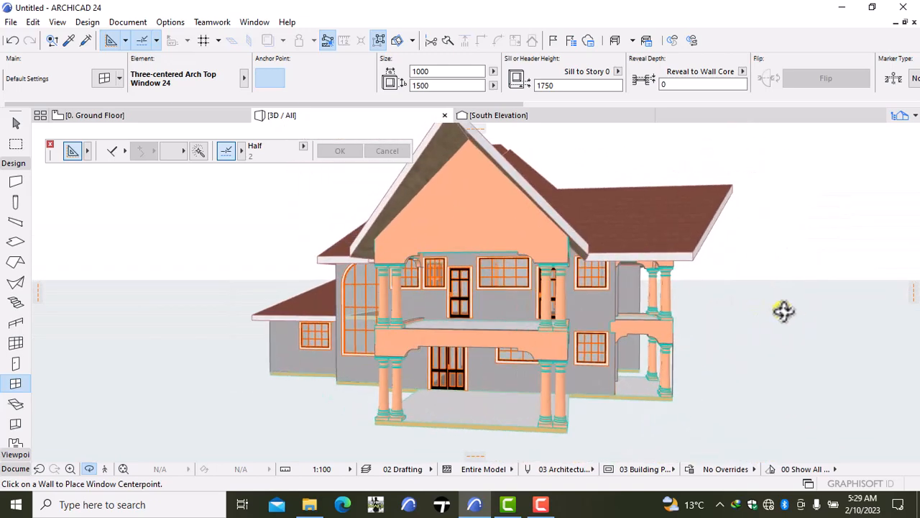
drag(586, 322, 865, 291)
drag(653, 307, 325, 320)
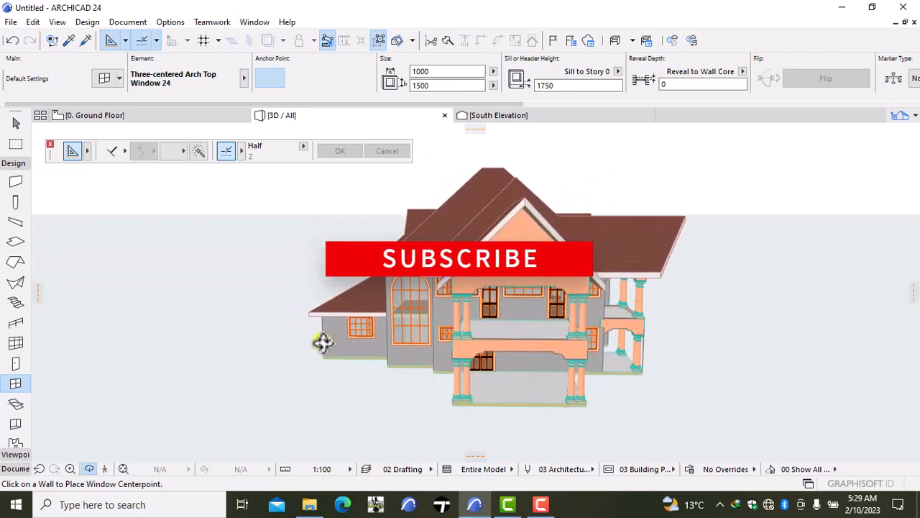